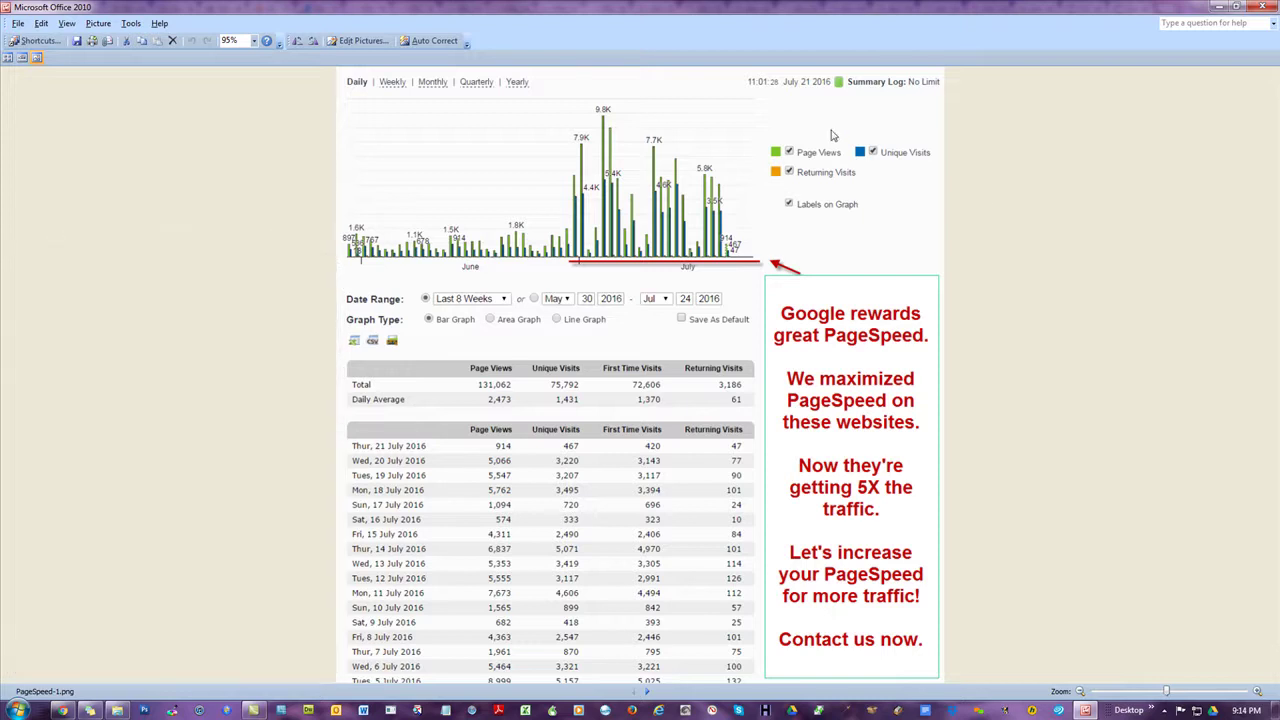
# - Switch to the Theme2HTML website in the browser and open its Videos page
pyautogui.moveTo(227, 6); pyautogui.dragTo(1279, 60)
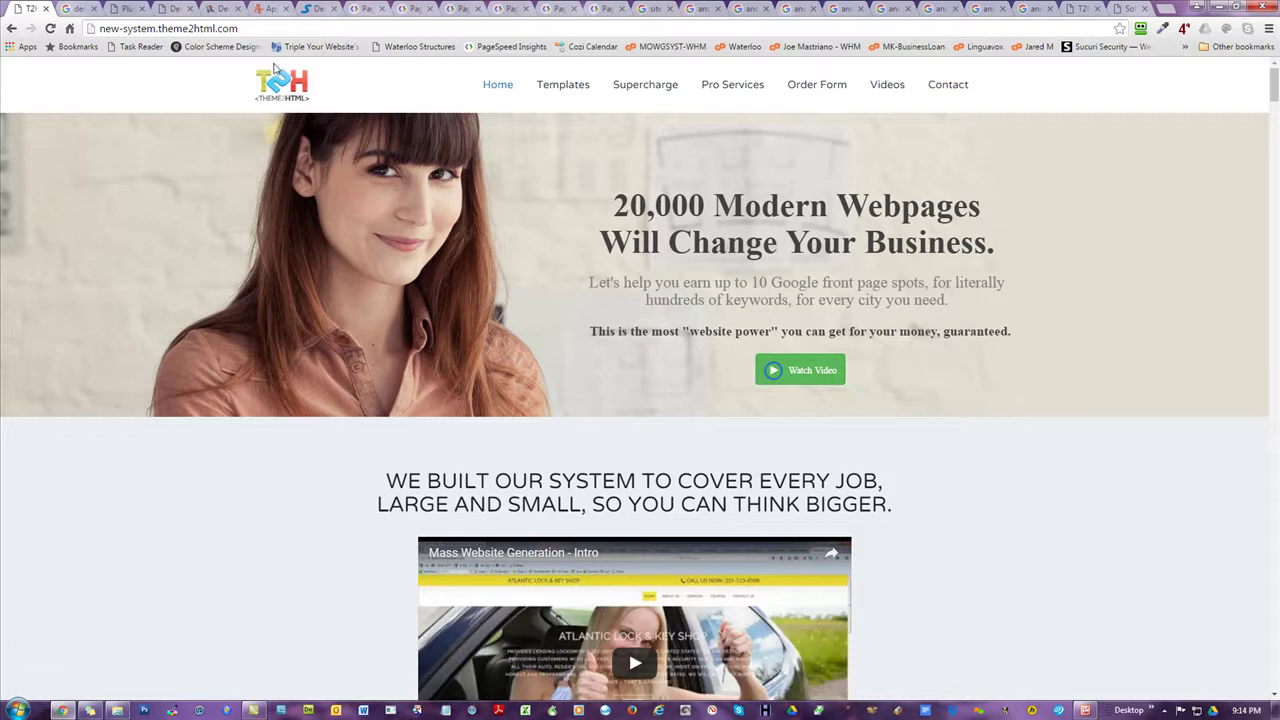
pyautogui.moveTo(266, 27); pyautogui.dragTo(158, 28)
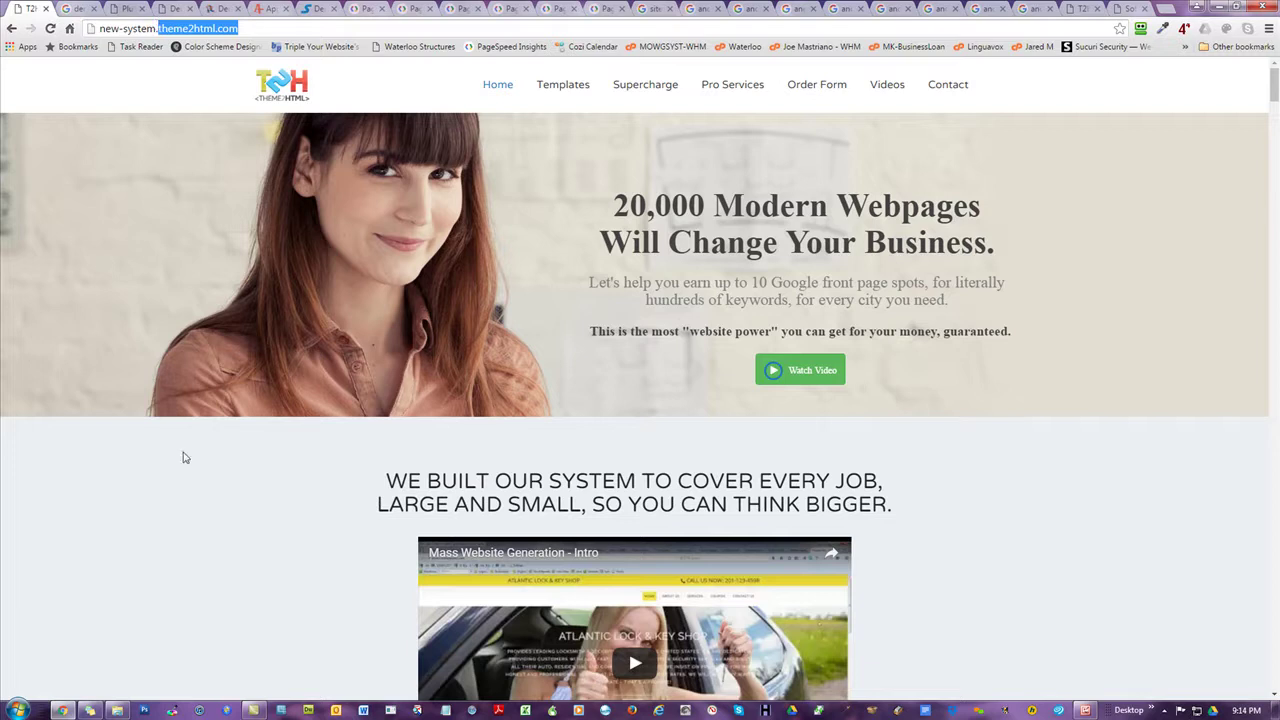
pyautogui.click(185, 510)
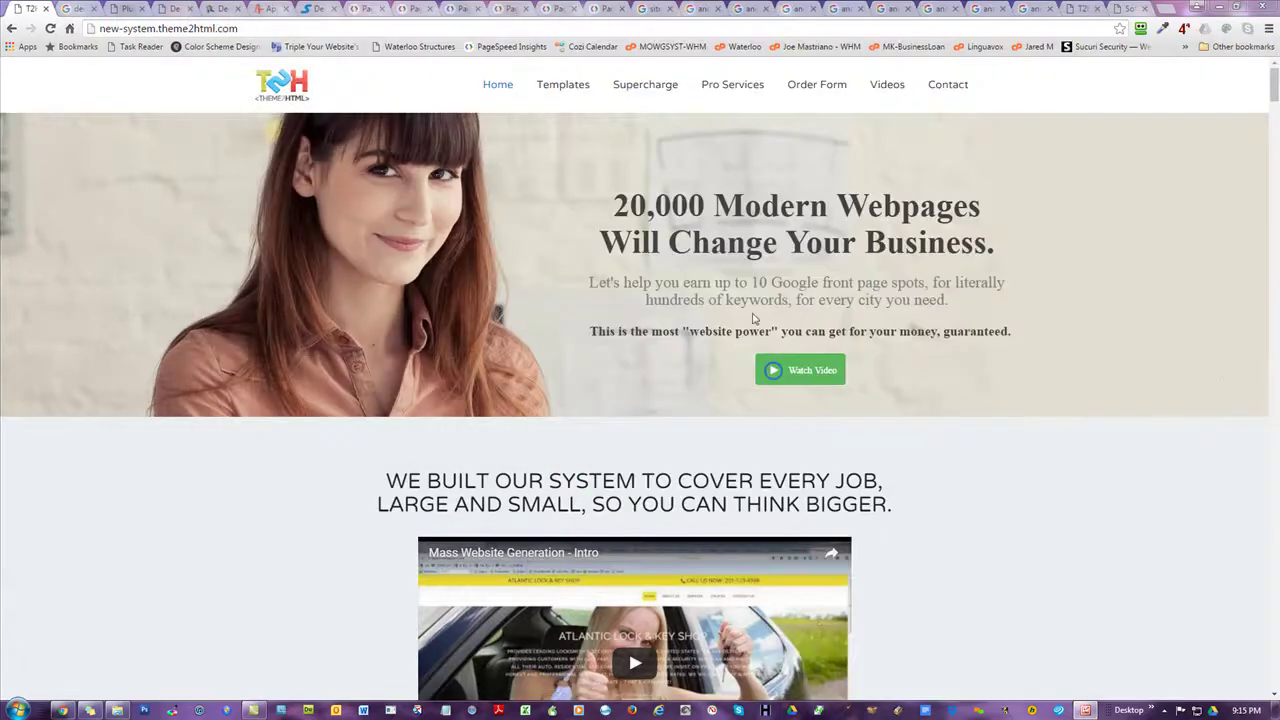
pyautogui.moveTo(575, 88)
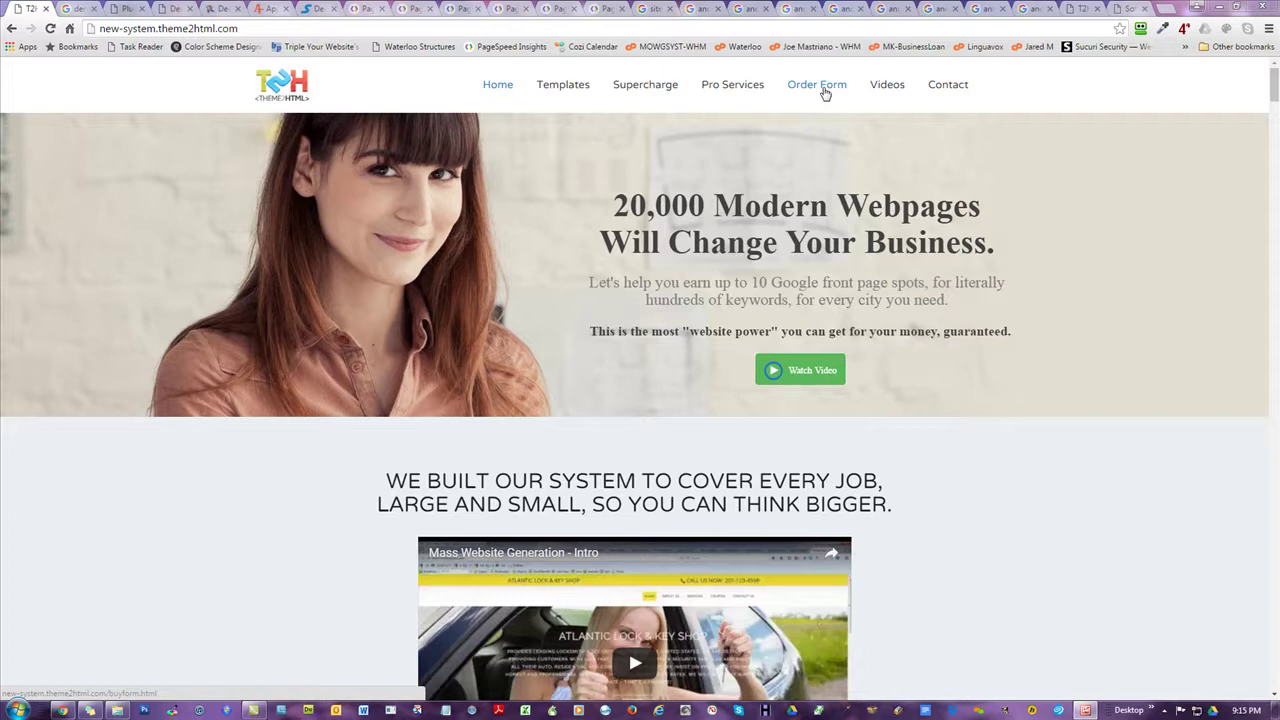
pyautogui.click(884, 88)
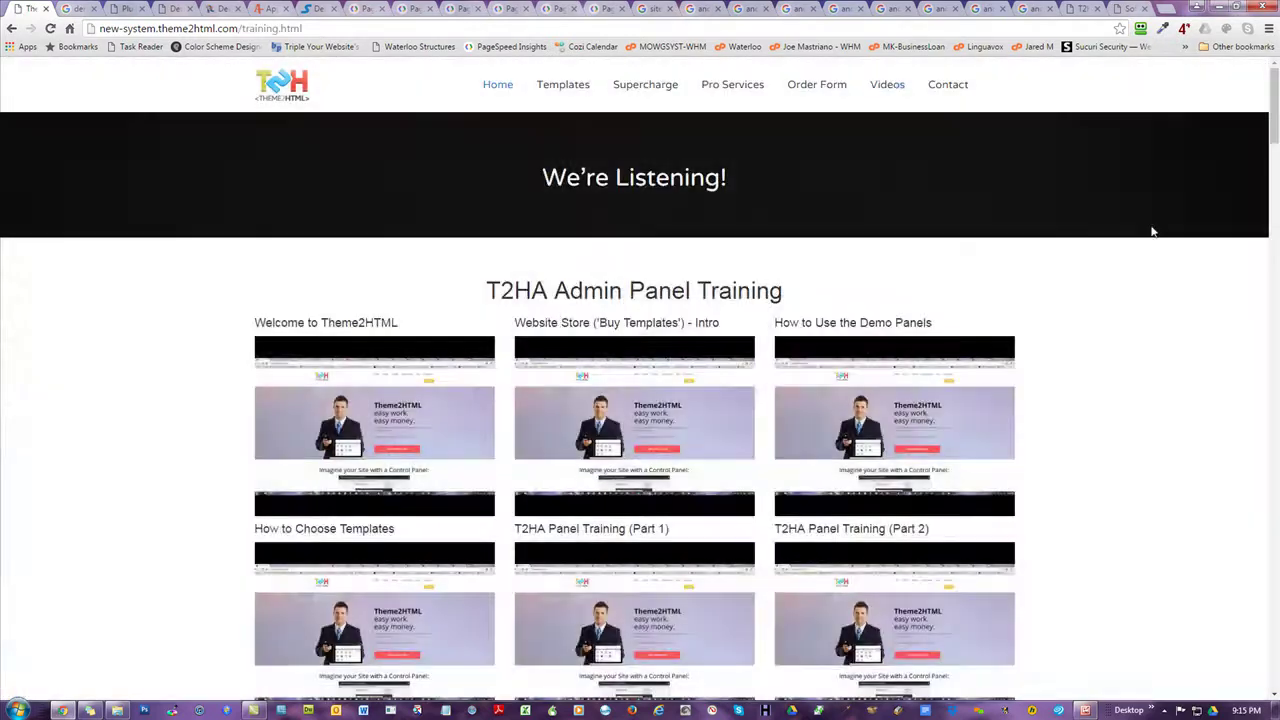
# - Find the SI Tool Base 3 Day Access offer on the page and read through its feature list
pyautogui.moveTo(1275, 104); pyautogui.dragTo(1275, 542)
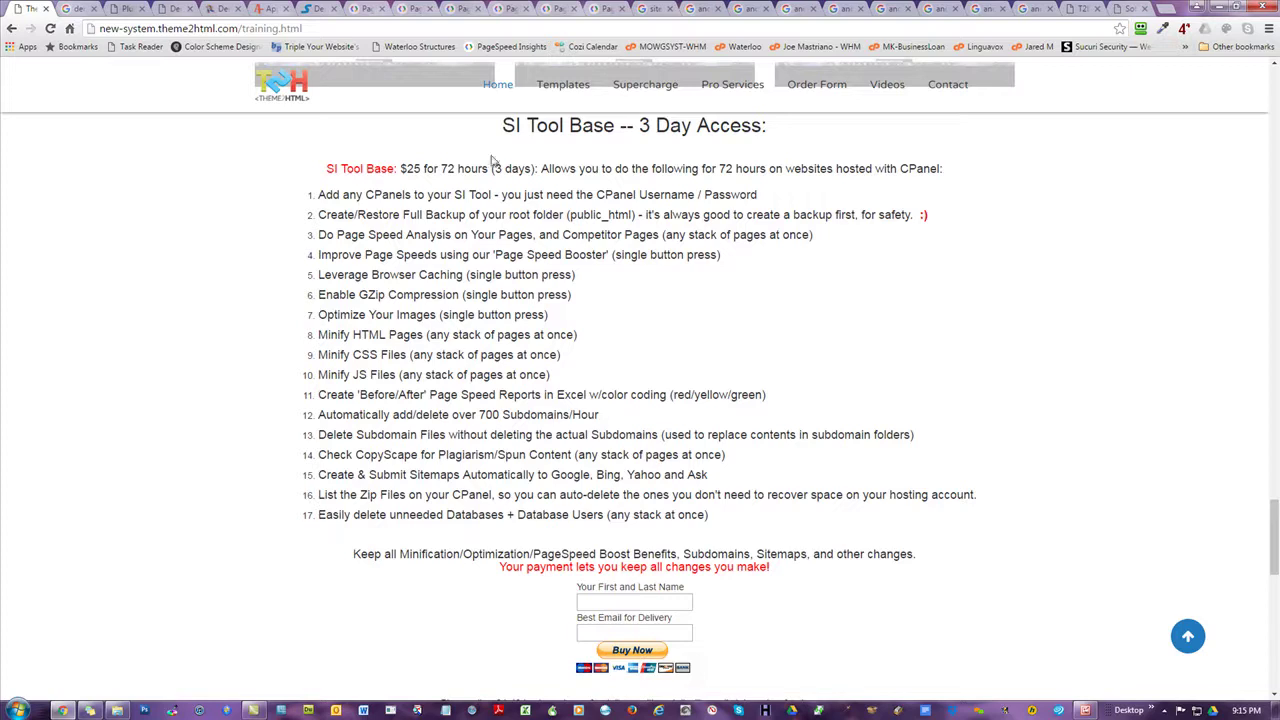
pyautogui.moveTo(326, 173); pyautogui.dragTo(537, 170)
pyautogui.moveTo(311, 196); pyautogui.dragTo(500, 388)
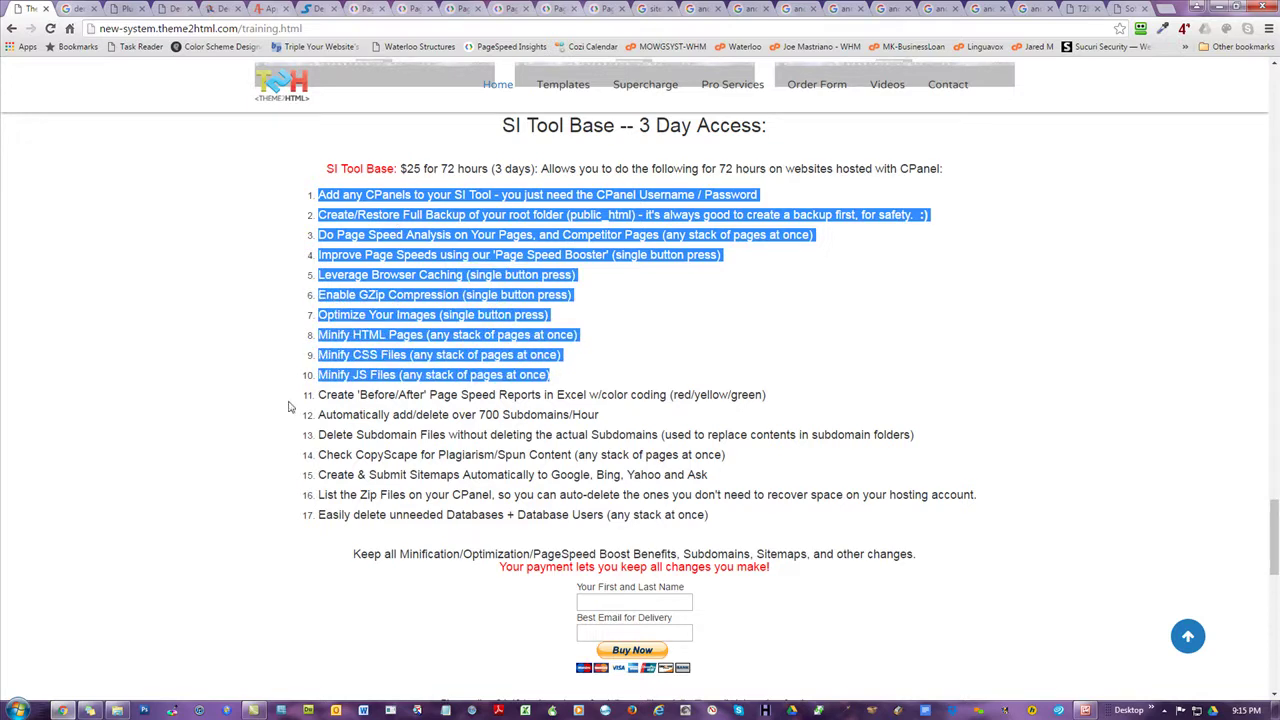
pyautogui.moveTo(305, 396); pyautogui.dragTo(765, 511)
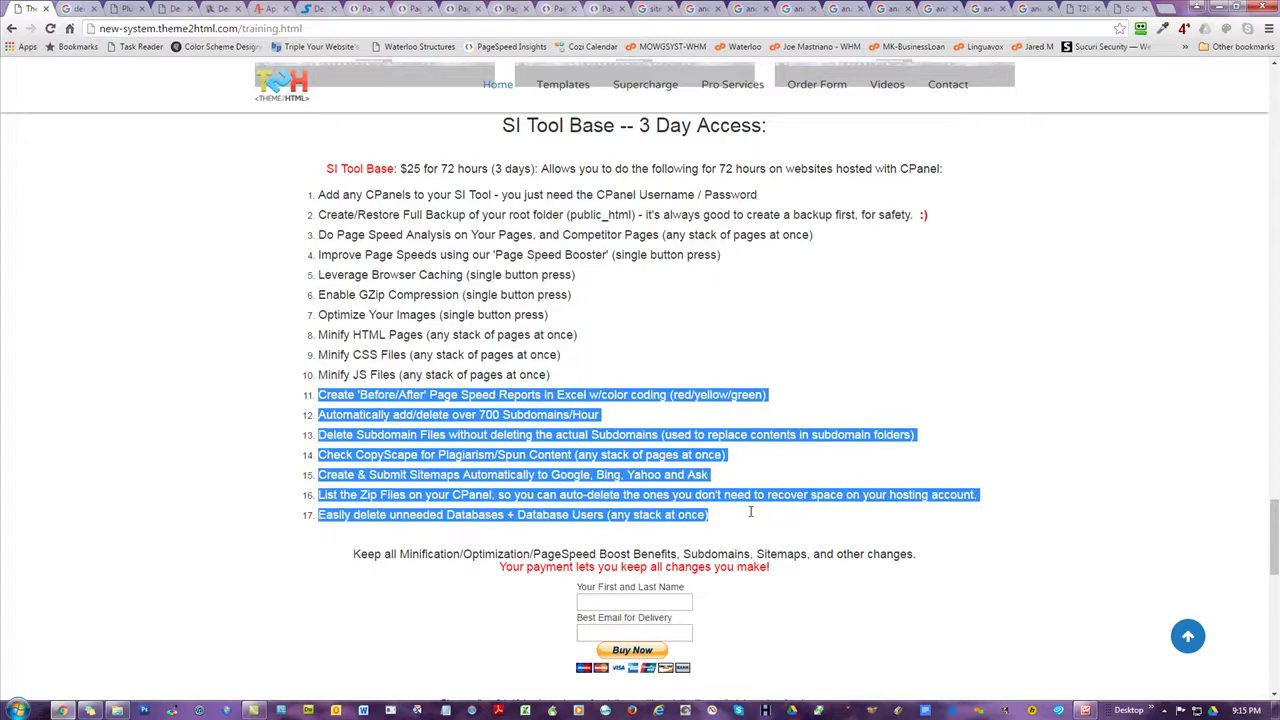
pyautogui.click(167, 240)
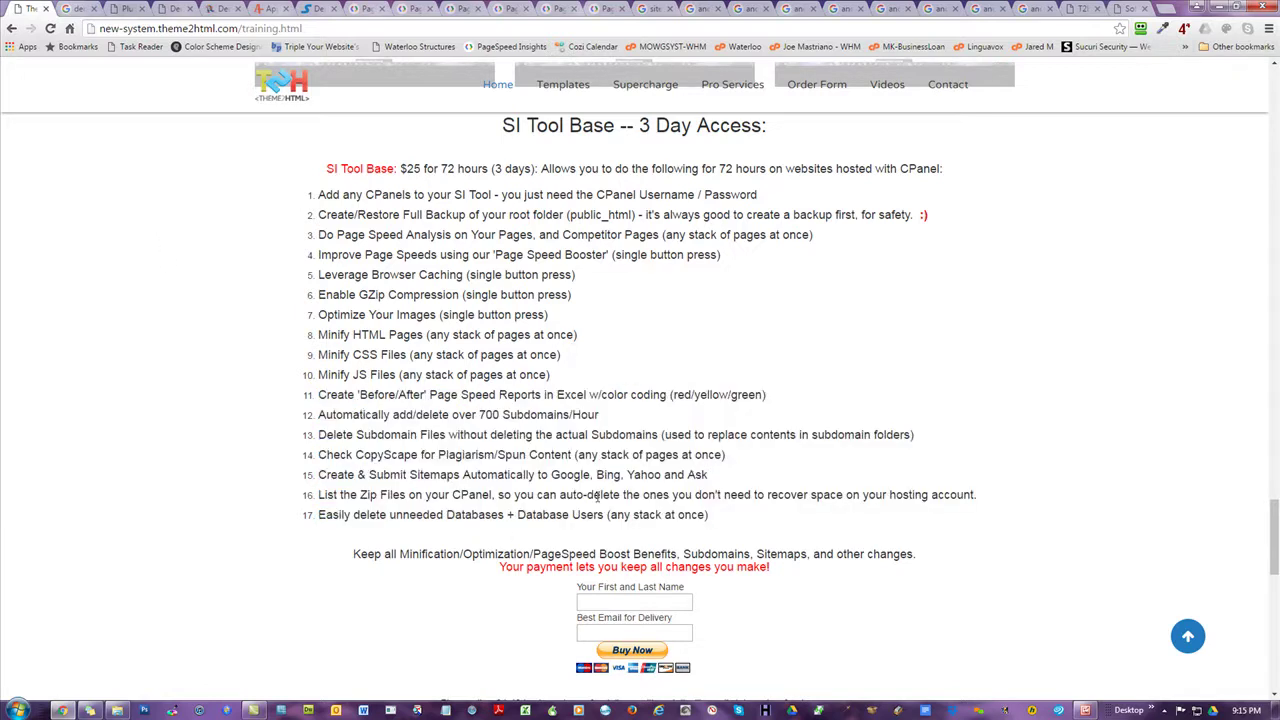
# - Fill in the buyer's first and last name and the delivery e-mail in the SI Tool Base order form
pyautogui.scroll(-1, 820, 490)
pyautogui.click(635, 471)
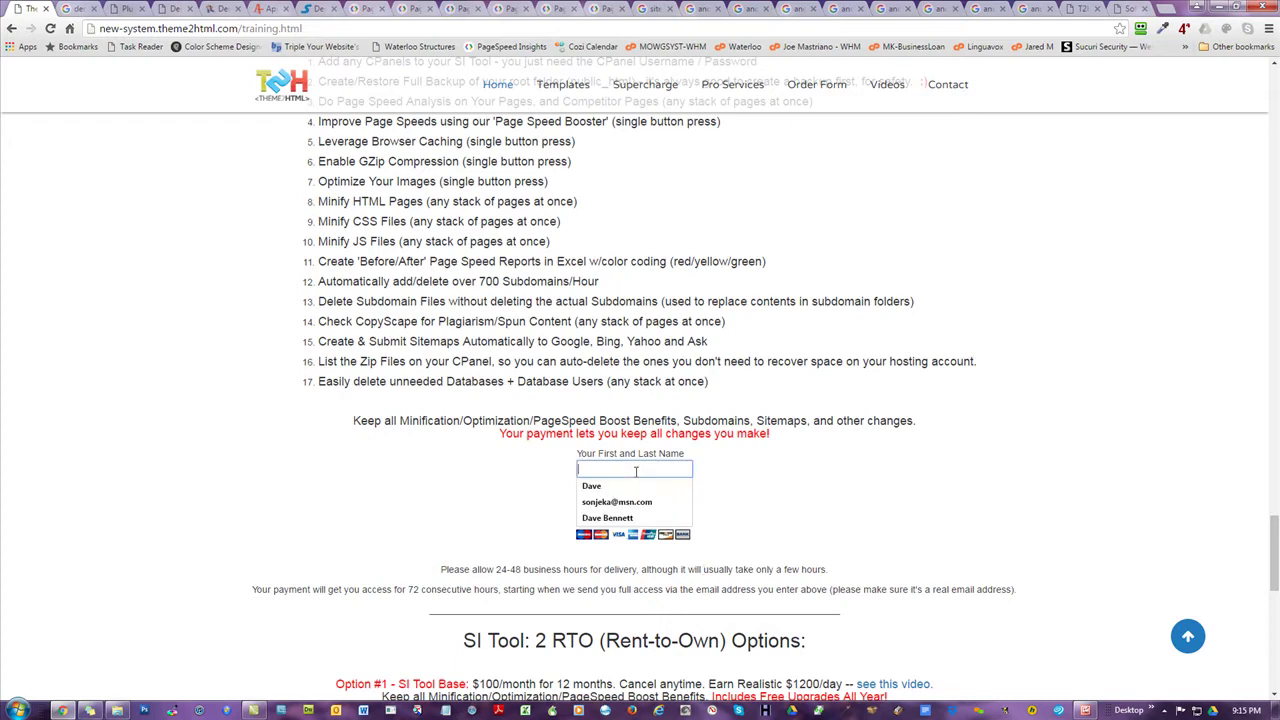
pyautogui.click(630, 486)
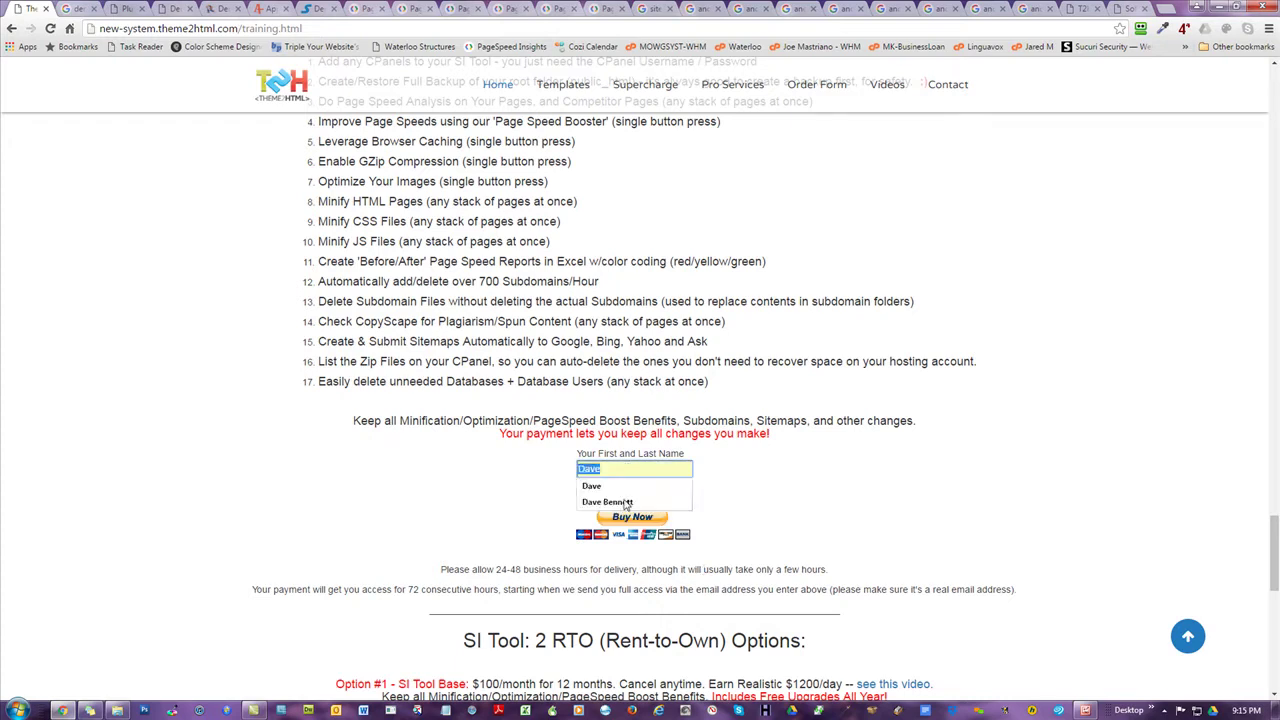
pyautogui.click(632, 502)
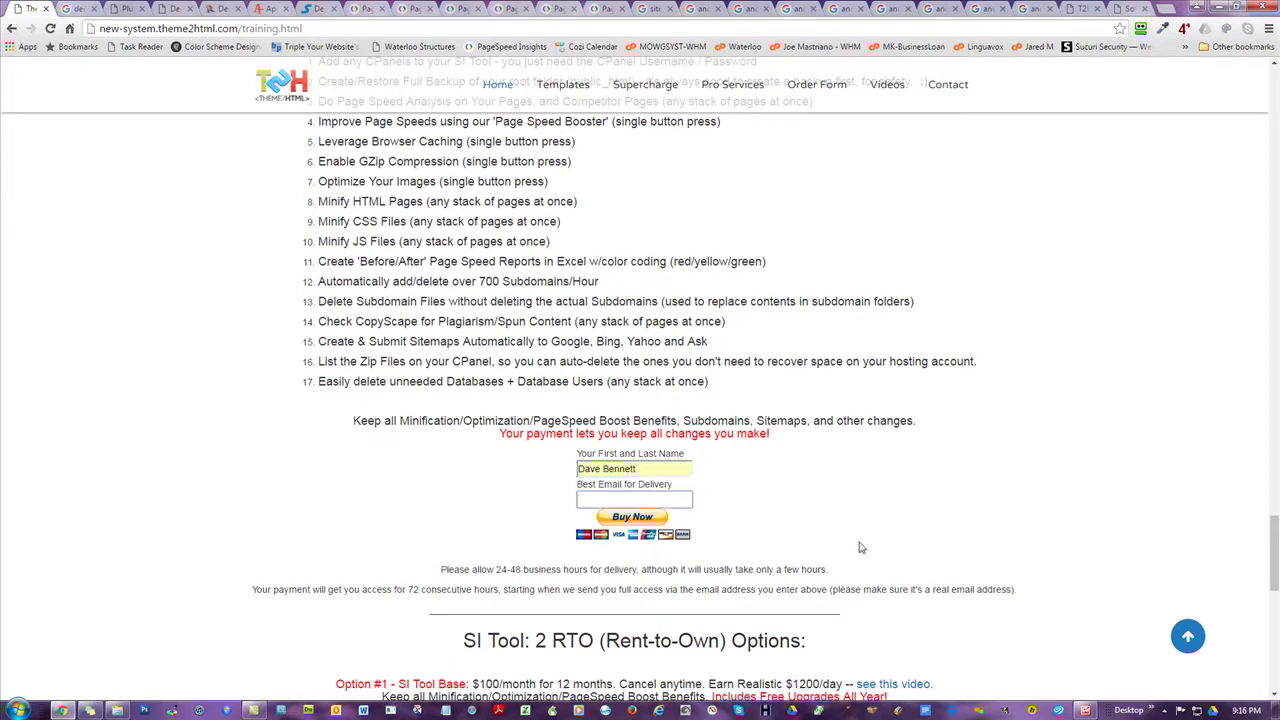
pyautogui.write('son')
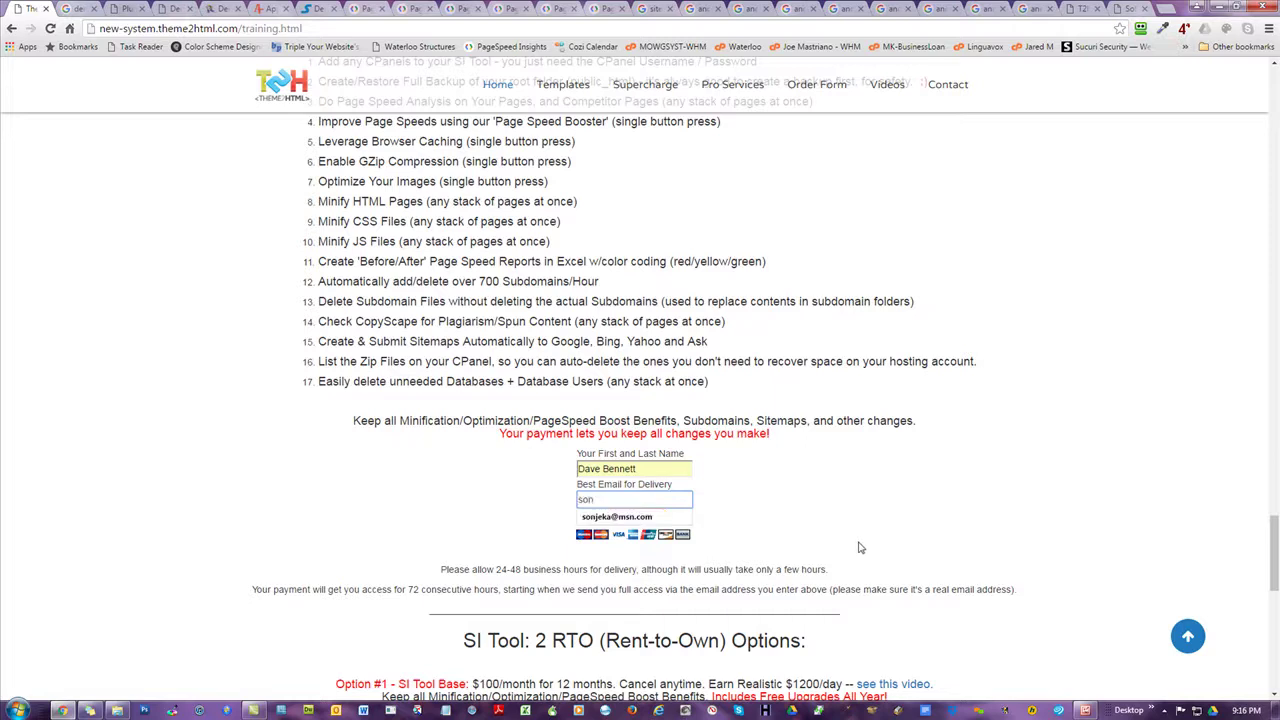
pyautogui.click(618, 519)
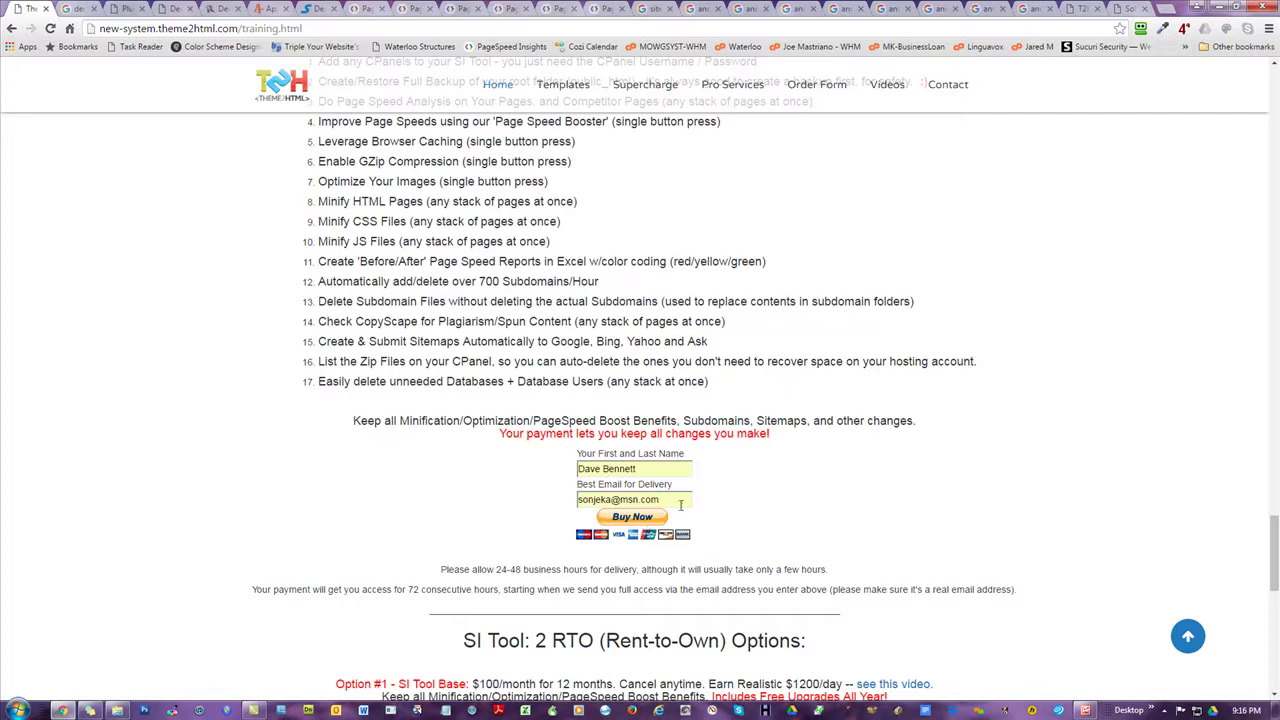
# - Proceed to the PayPal checkout for the SI Tool Base, choose payment by debit or credit card, and look over the guest form
pyautogui.moveTo(682, 502); pyautogui.dragTo(117, 456)
pyautogui.click(100, 494)
pyautogui.click(634, 520)
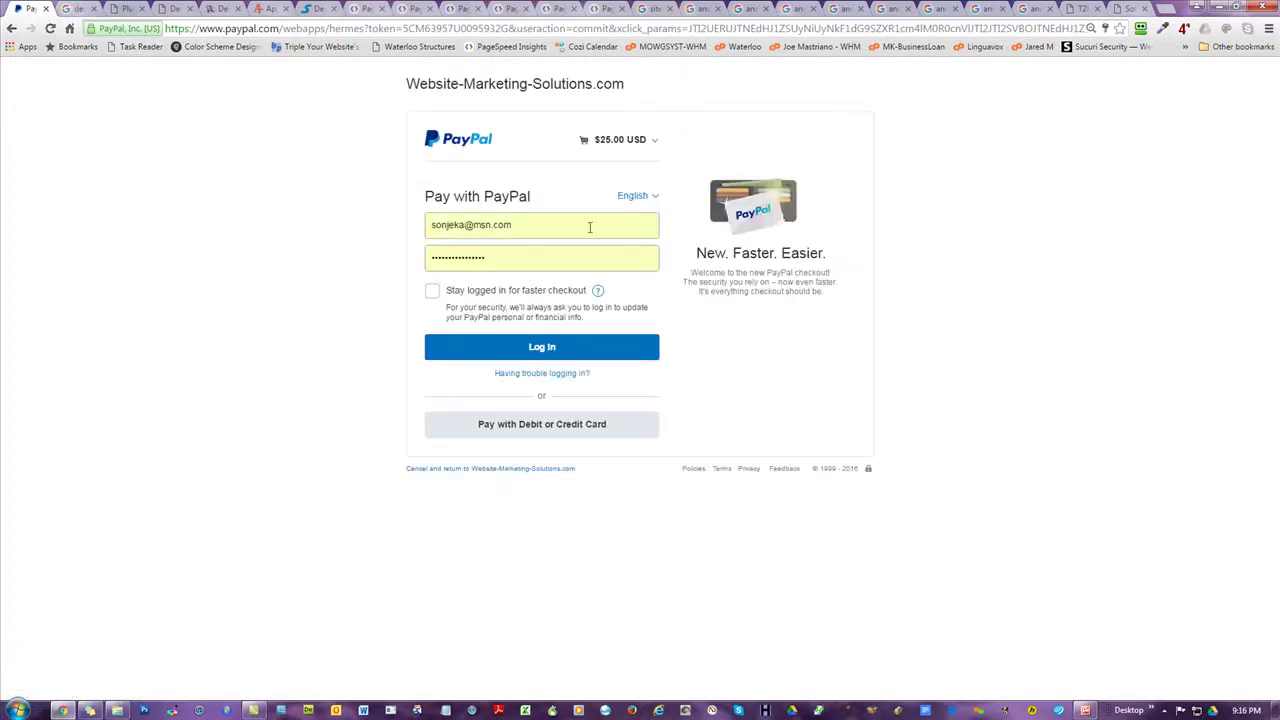
pyautogui.click(538, 424)
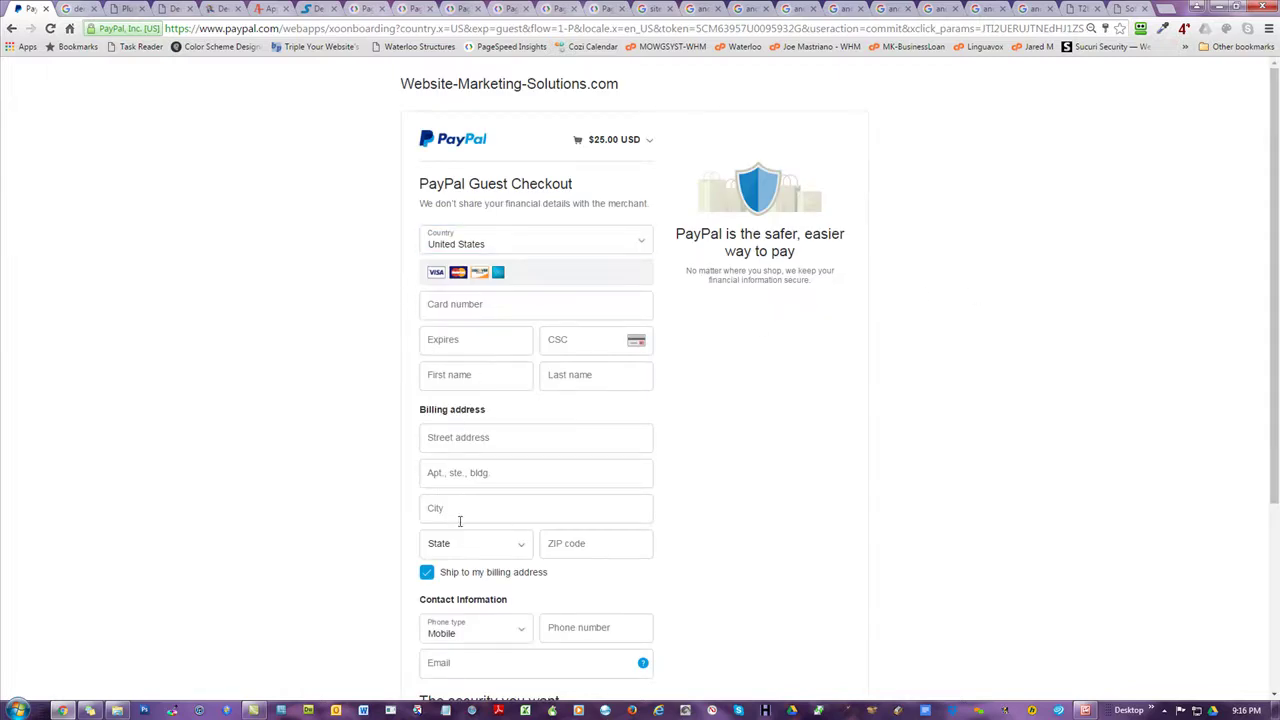
pyautogui.scroll(-3, 460, 515)
pyautogui.scroll(-1, 458, 535)
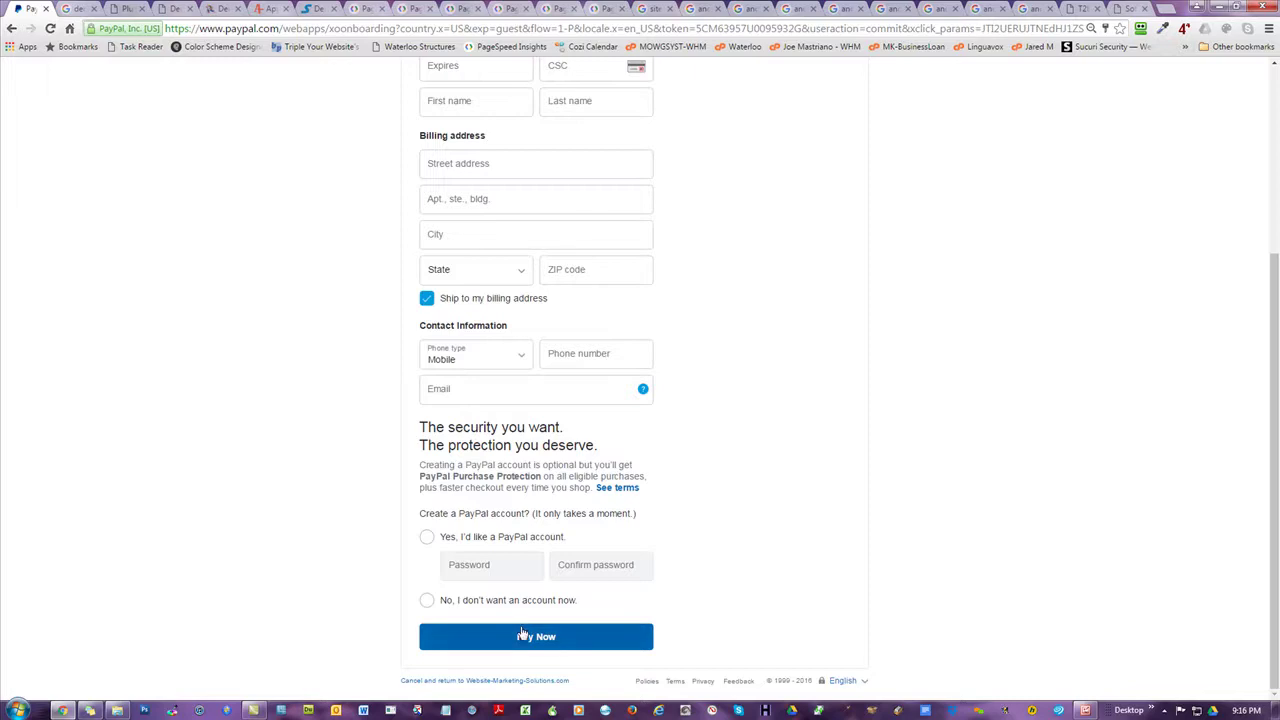
pyautogui.scroll(3, 915, 395)
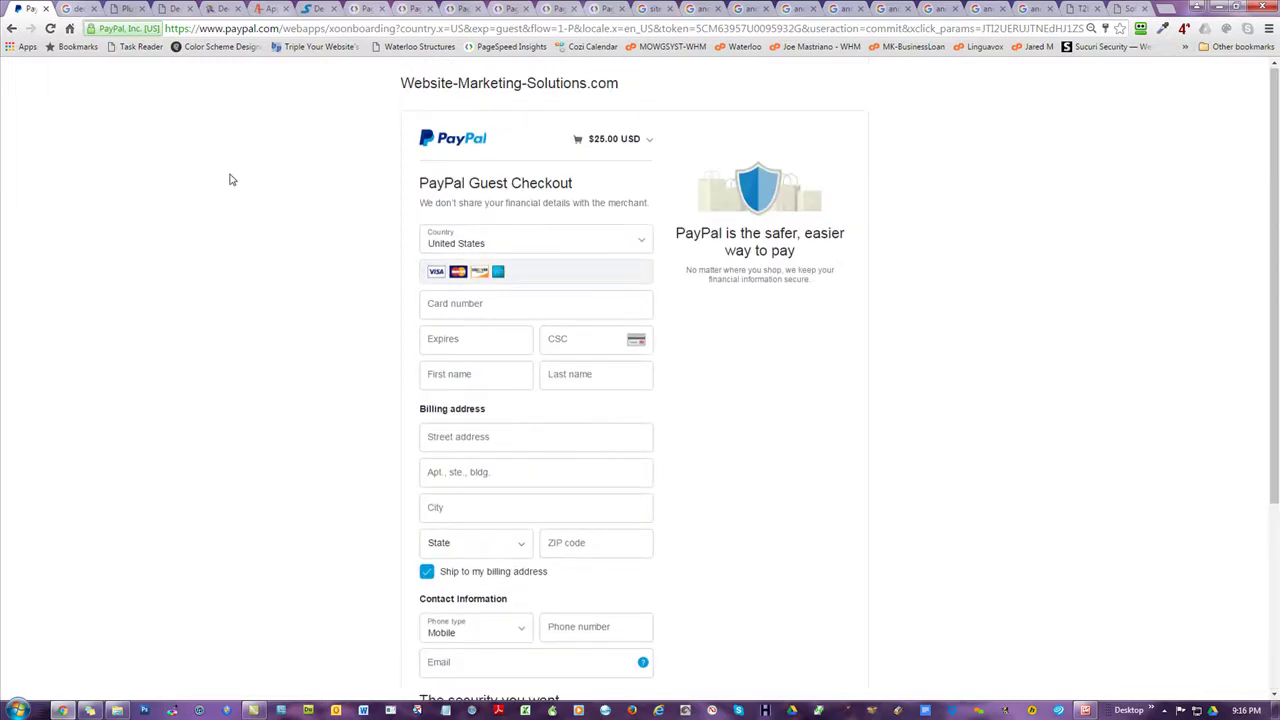
# - Examine page 2 of the Google results for "denver plumber", covering both the ads and the organic listings
pyautogui.click(74, 10)
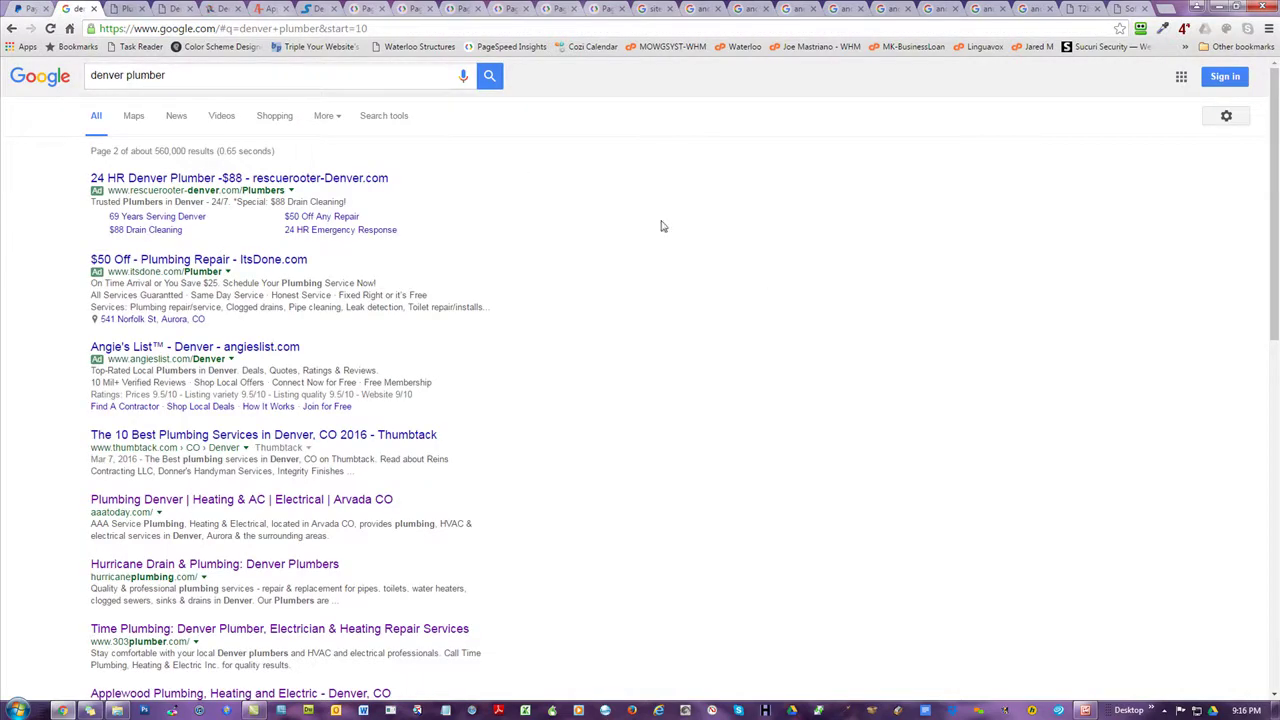
pyautogui.moveTo(160, 151); pyautogui.dragTo(103, 151)
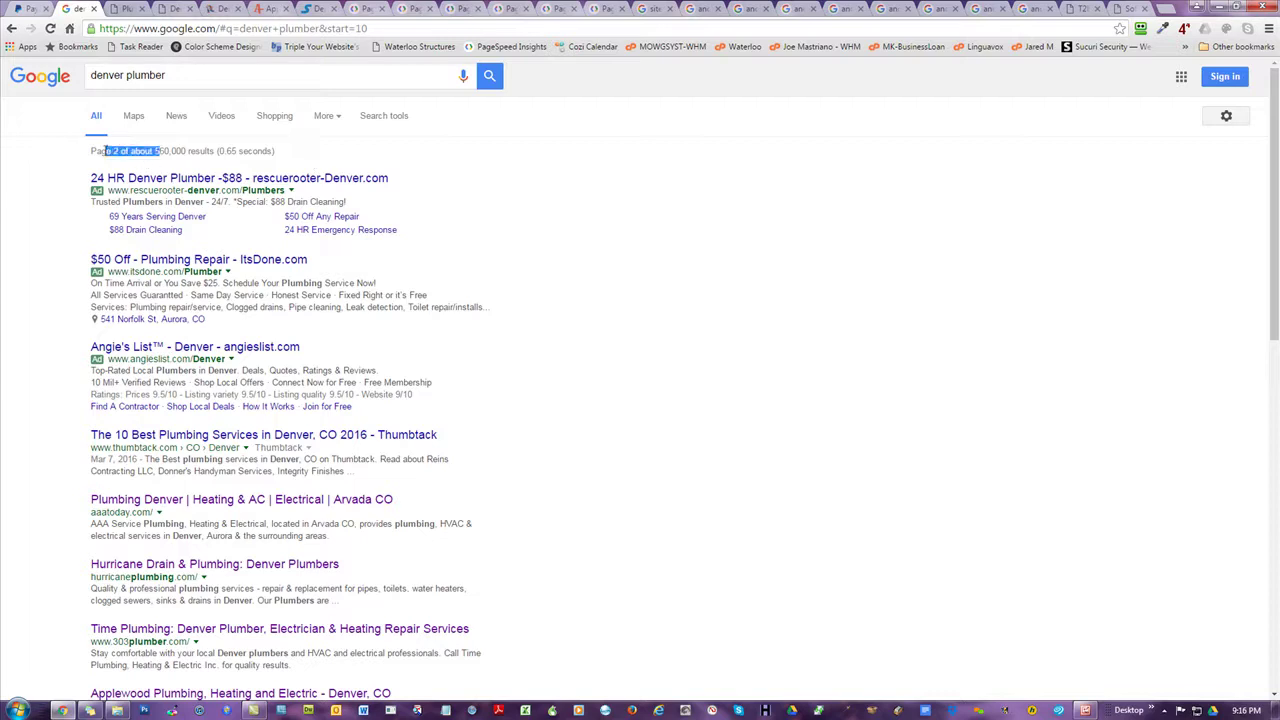
pyautogui.click(859, 250)
pyautogui.scroll(-2, 871, 310)
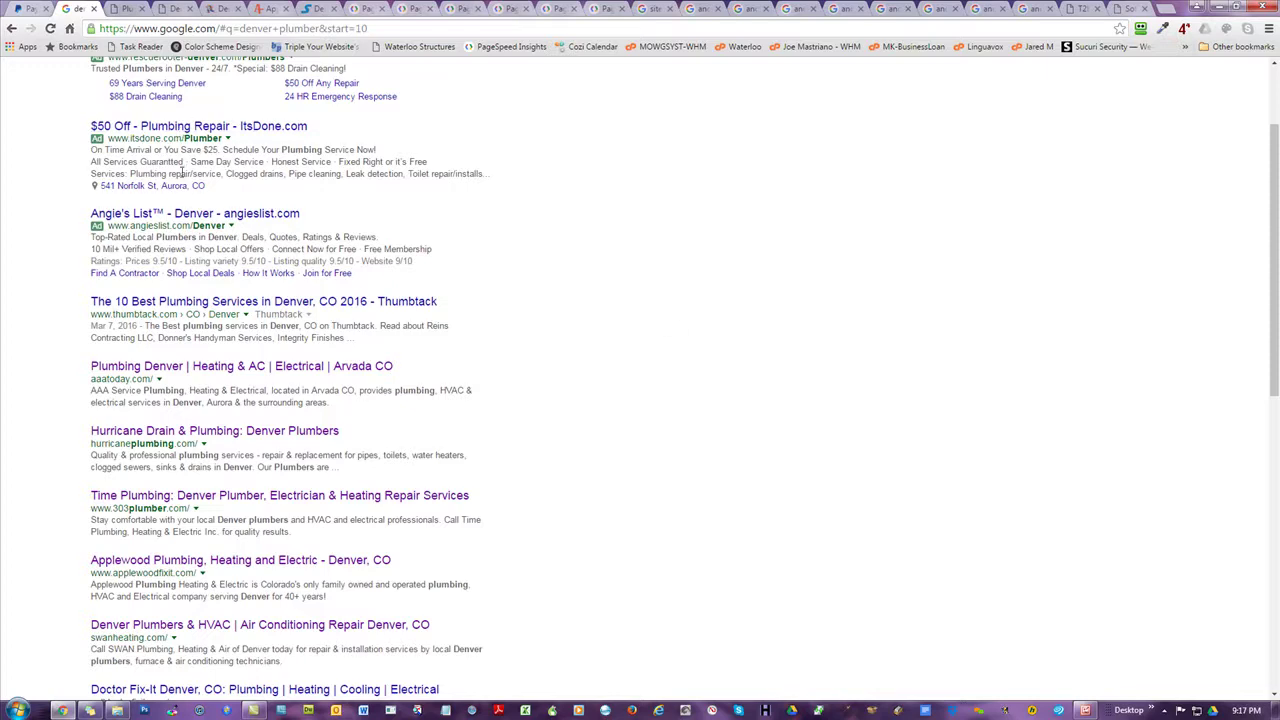
pyautogui.scroll(1, 224, 155)
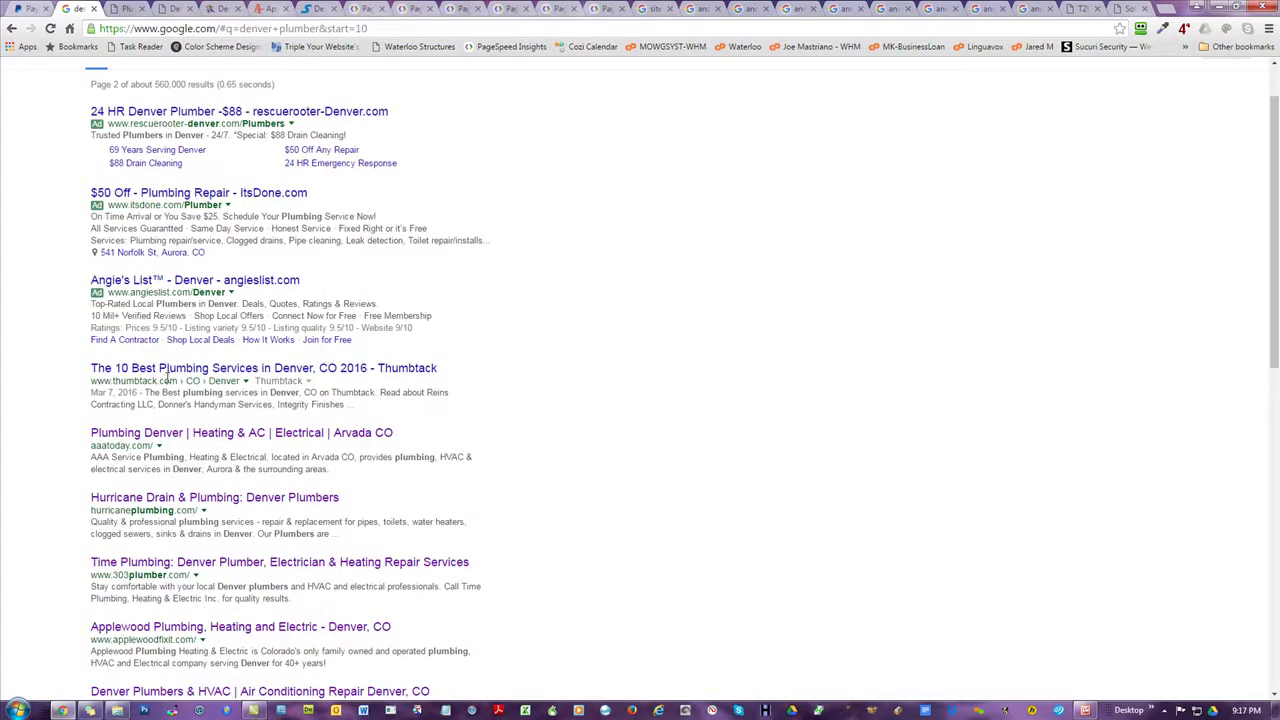
pyautogui.scroll(-1, 687, 307)
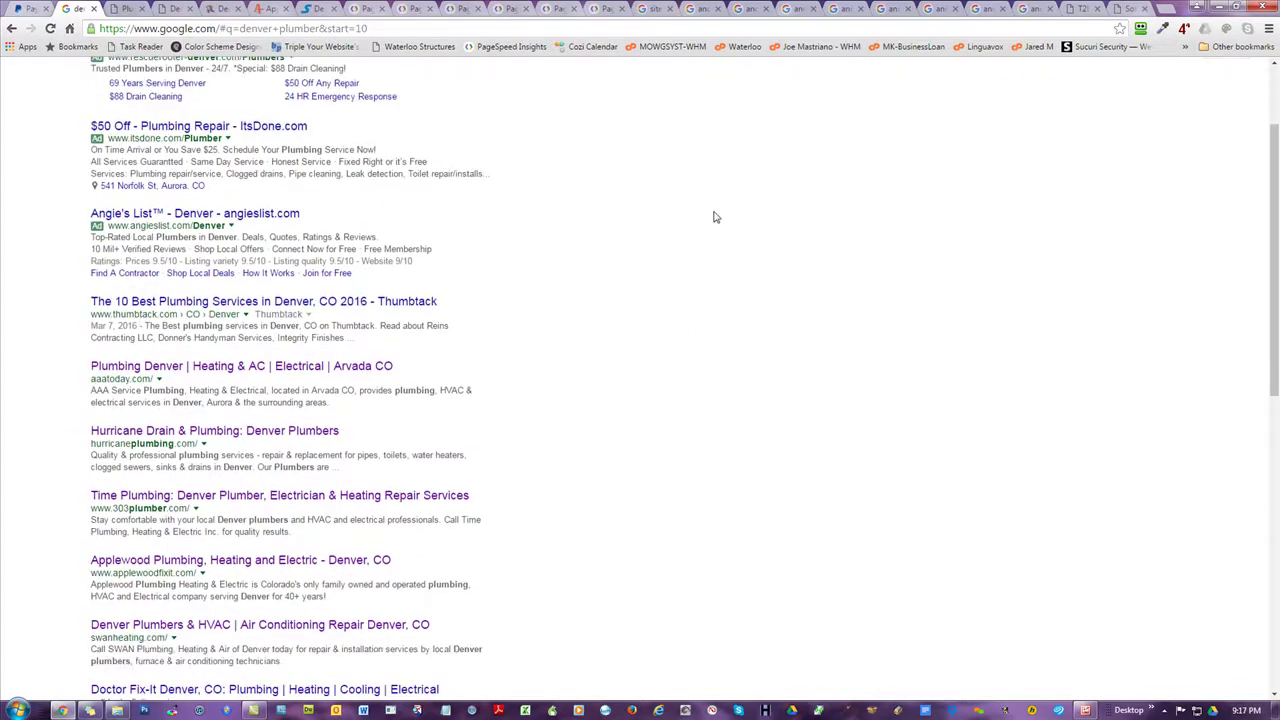
pyautogui.scroll(-2, 757, 257)
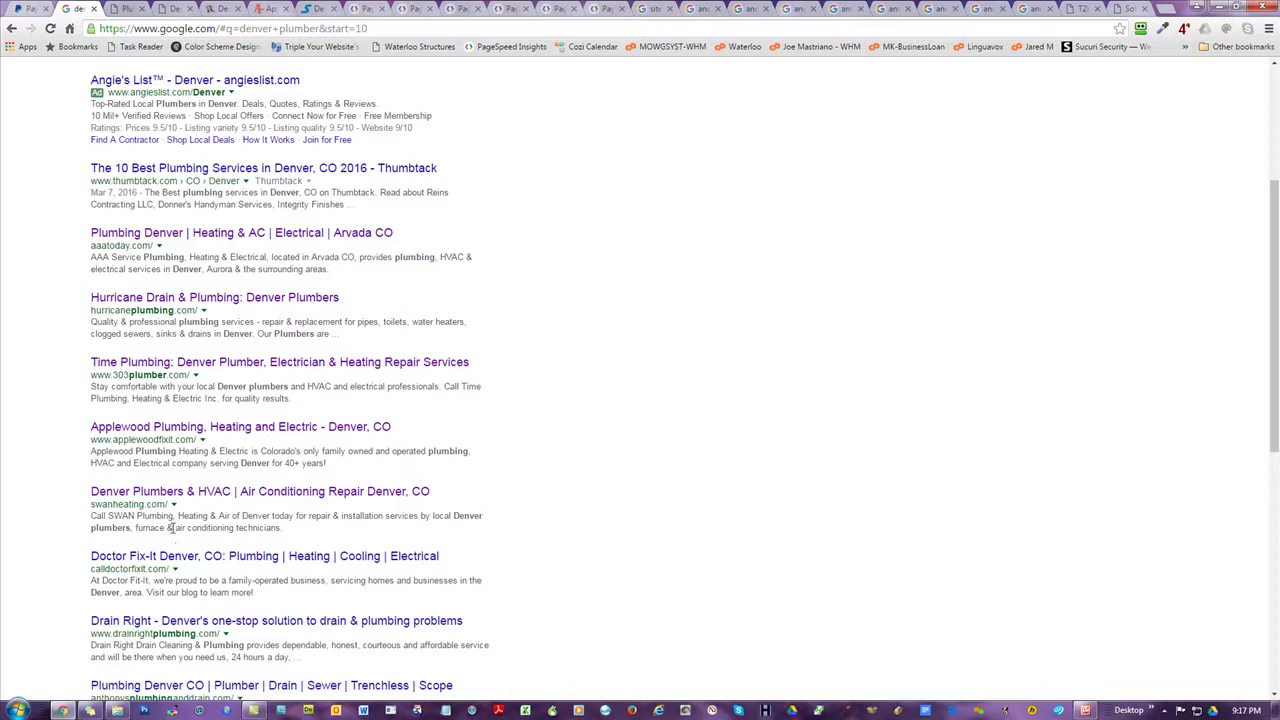
# - Look through the aaatoday.com, hurricaneplumbing.com, 303plumber.com, applewoodfixit.com and swanheating.com sites, and return to the Google results
pyautogui.click(128, 10)
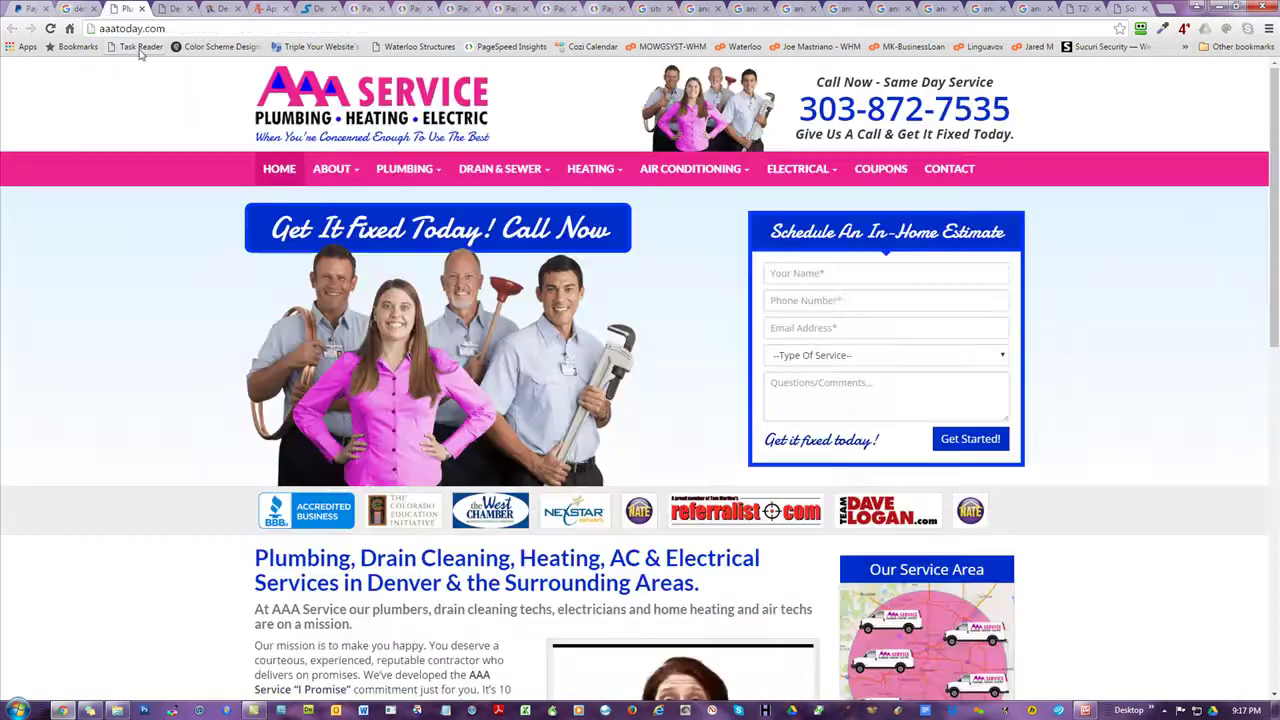
pyautogui.click(177, 12)
pyautogui.scroll(-4, 1034, 277)
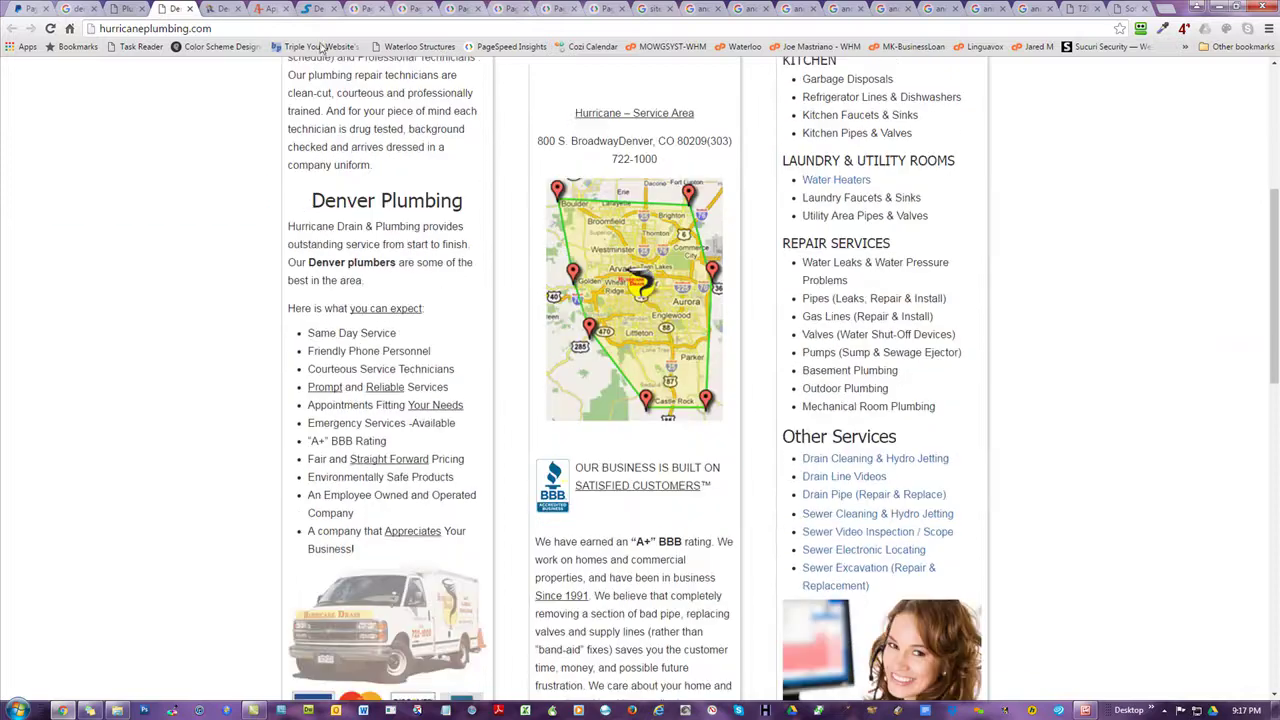
pyautogui.scroll(5, 249, 257)
pyautogui.click(224, 10)
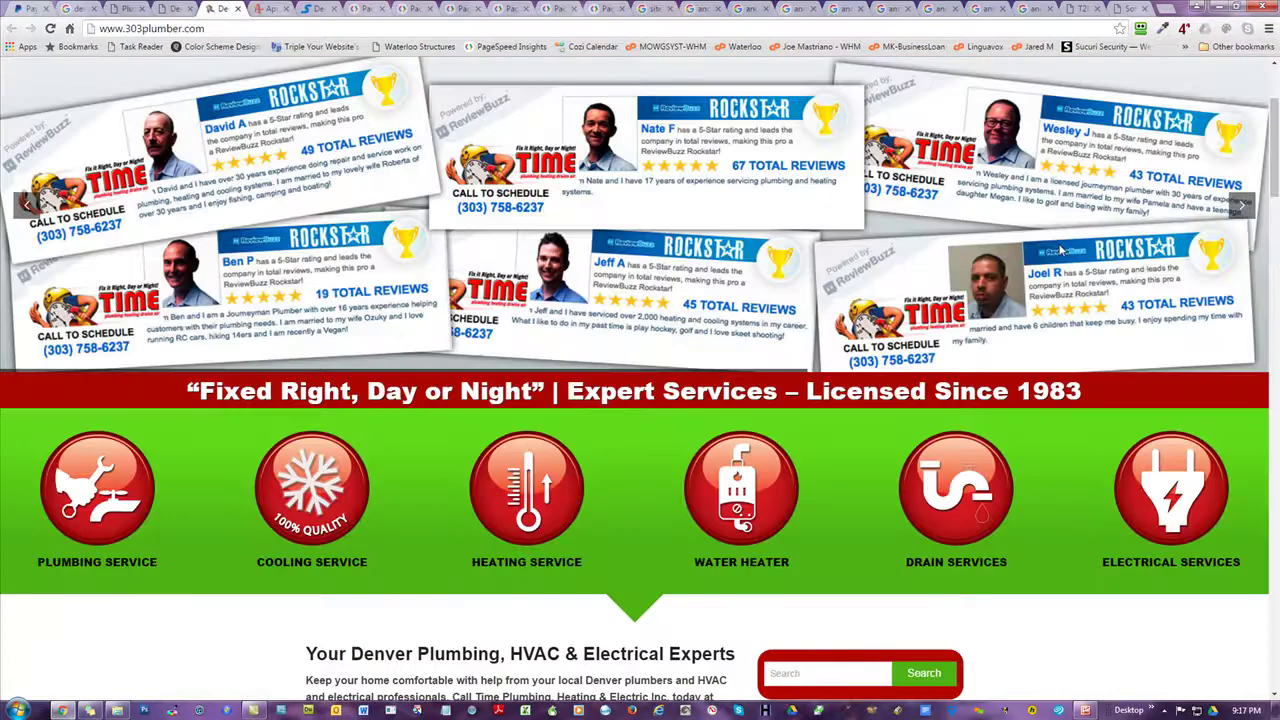
pyautogui.scroll(-3, 1062, 250)
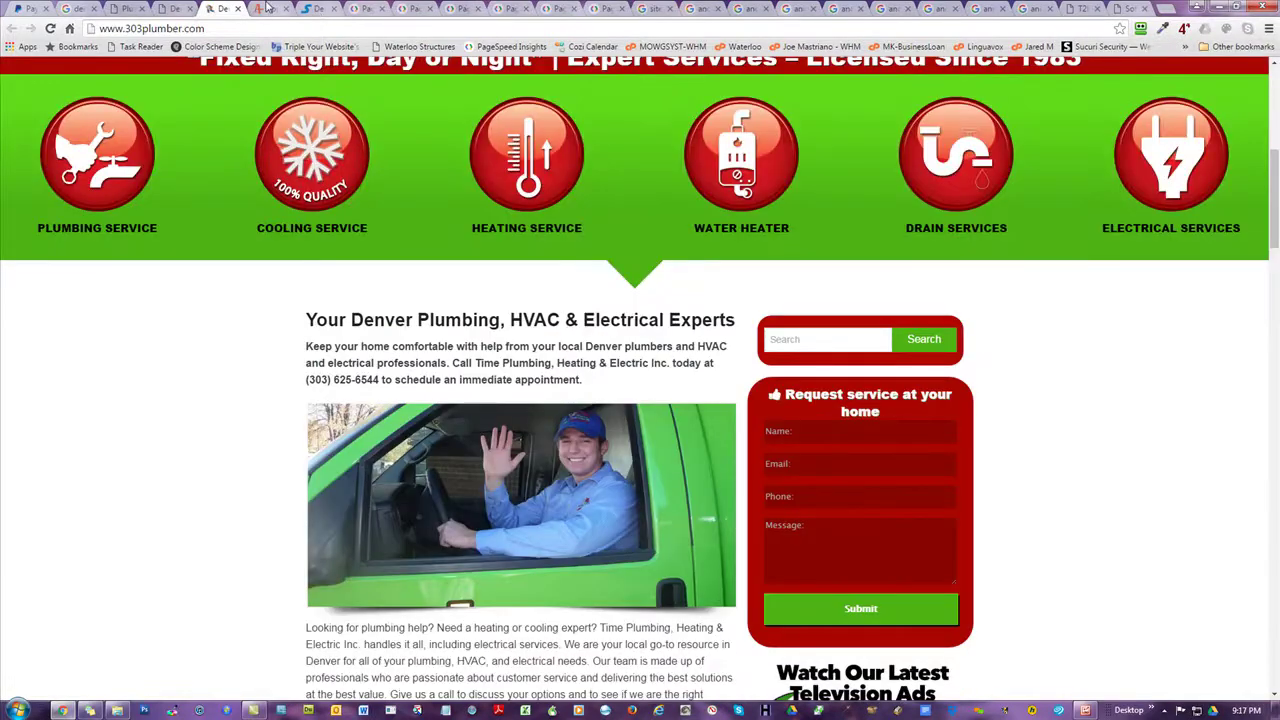
pyautogui.hotkey('ctrl', 'Tab')
pyautogui.scroll(-2, 1088, 237)
pyautogui.scroll(-3, 1090, 238)
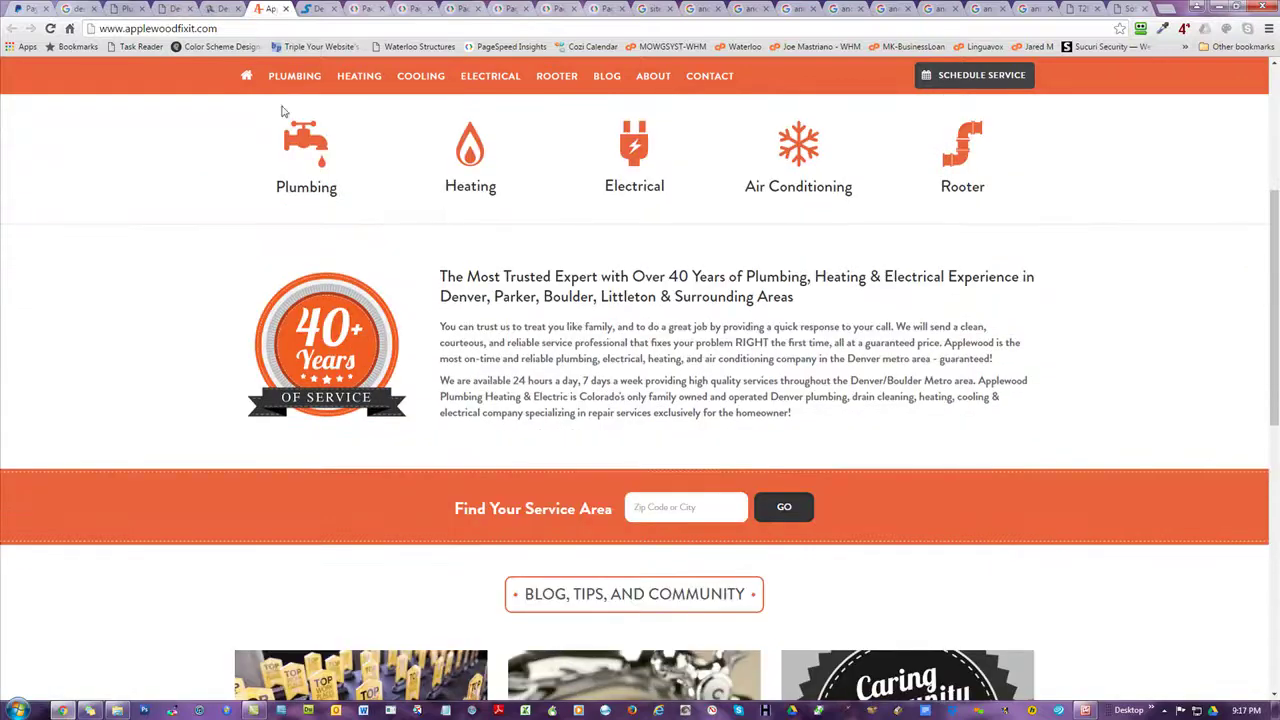
pyautogui.hotkey('ctrl', 'Tab')
pyautogui.scroll(-3, 1068, 241)
pyautogui.scroll(-1, 1128, 248)
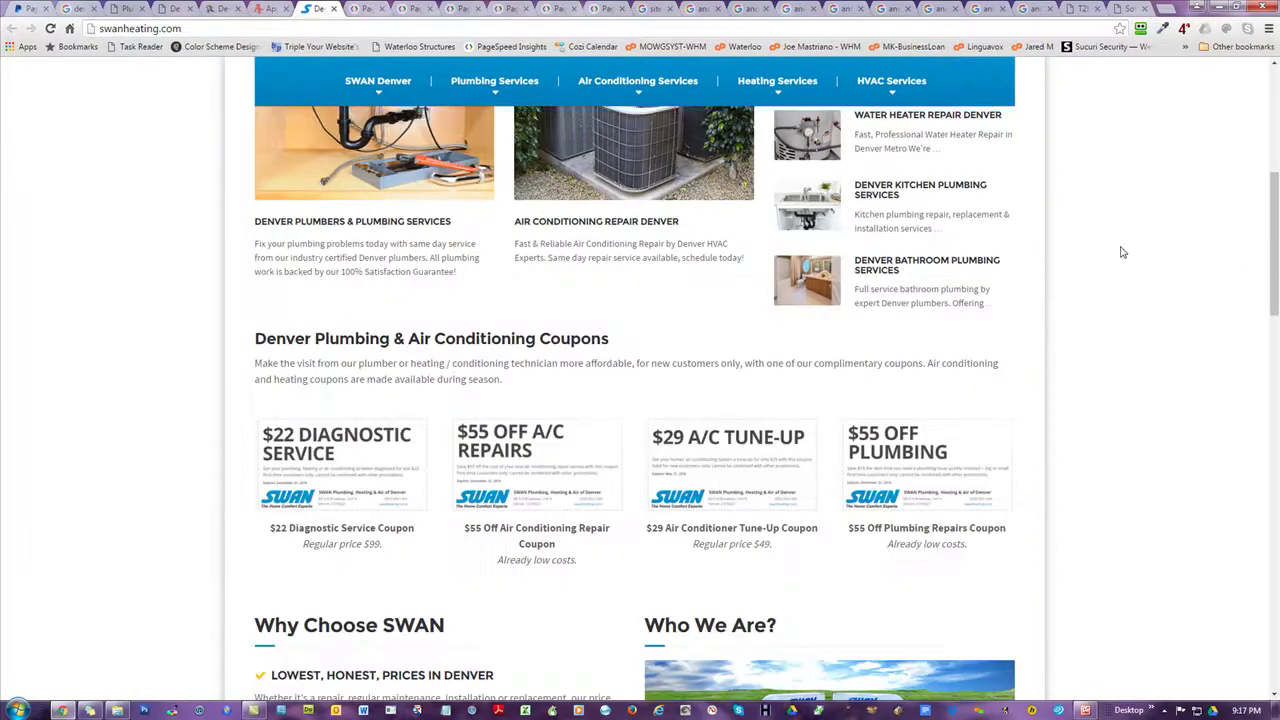
pyautogui.click(76, 10)
pyautogui.scroll(3, 768, 256)
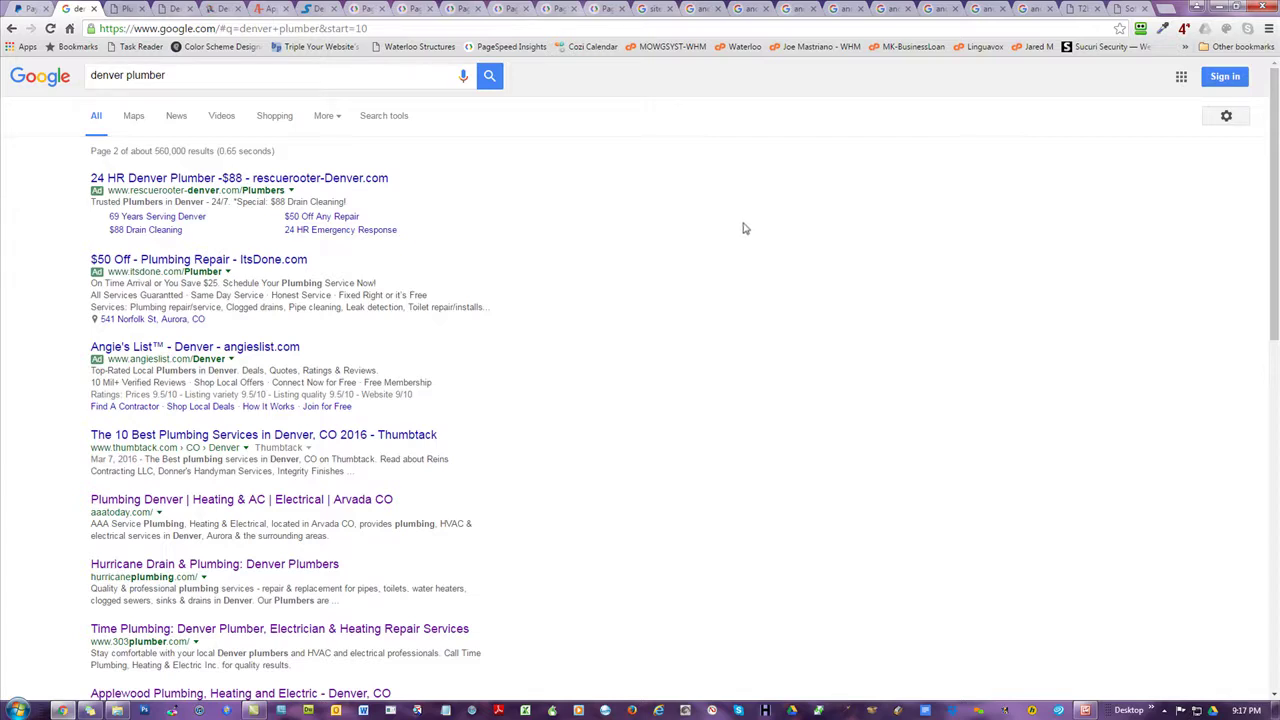
# - Check the mobile speed score for aaatoday.com in its PageSpeed Insights report and highlight the analyzed address
pyautogui.click(366, 10)
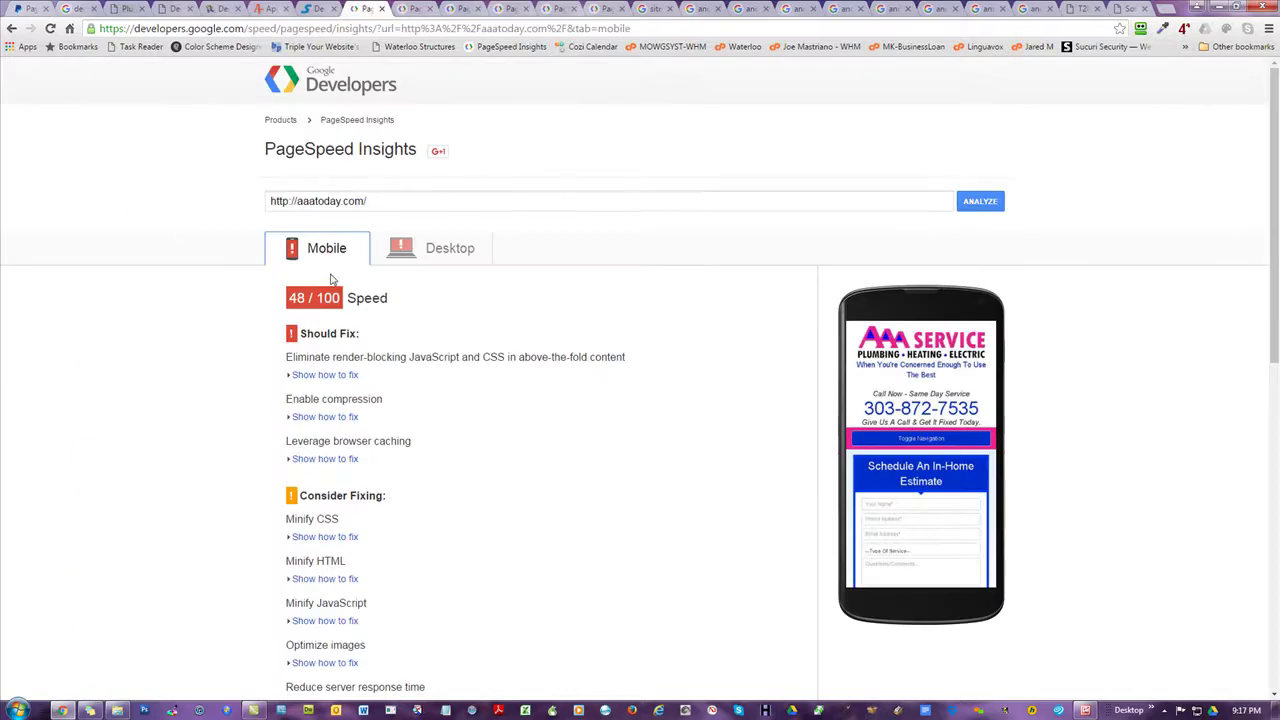
pyautogui.moveTo(316, 298); pyautogui.dragTo(278, 298)
pyautogui.click(158, 180)
pyautogui.click(430, 250)
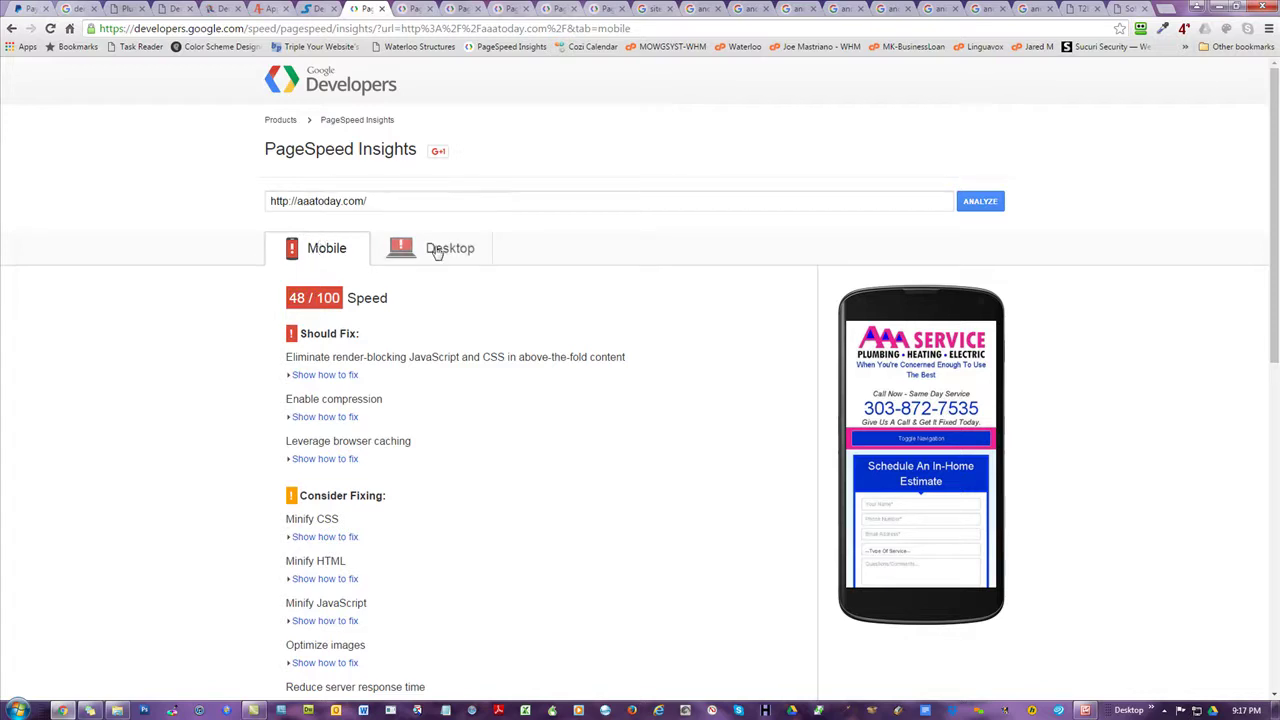
pyautogui.click(328, 249)
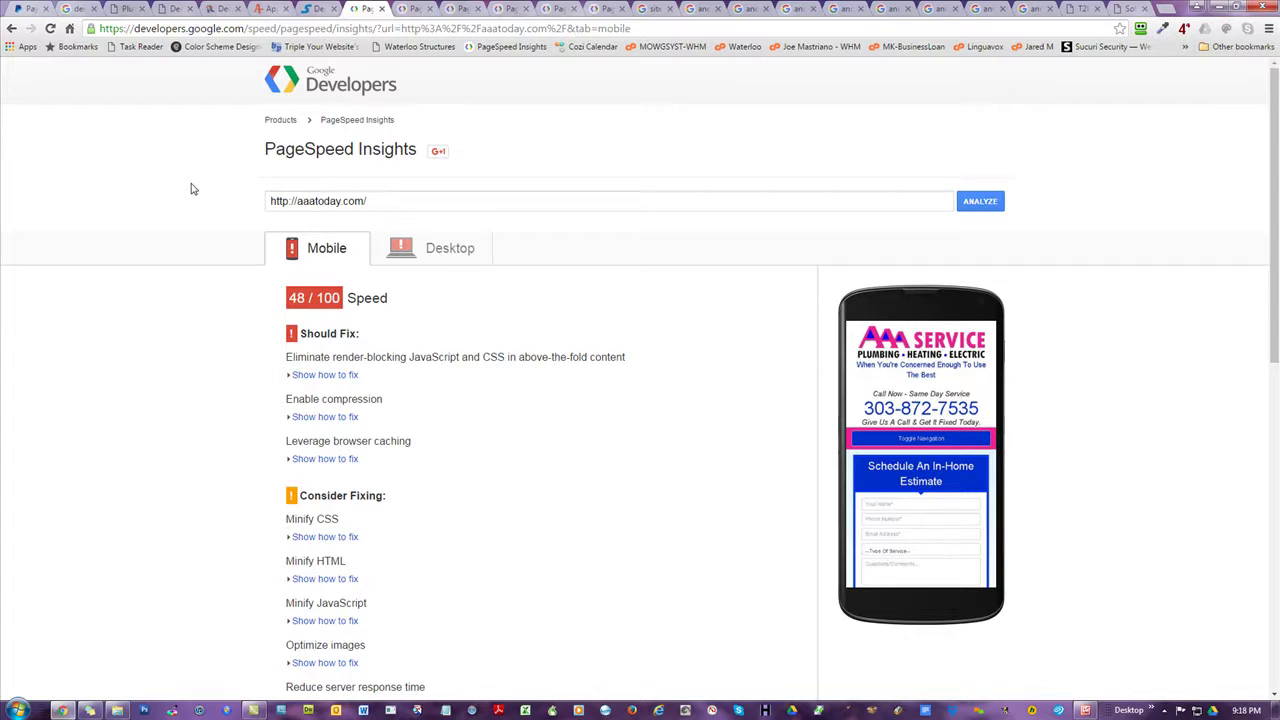
pyautogui.moveTo(357, 201); pyautogui.dragTo(229, 203)
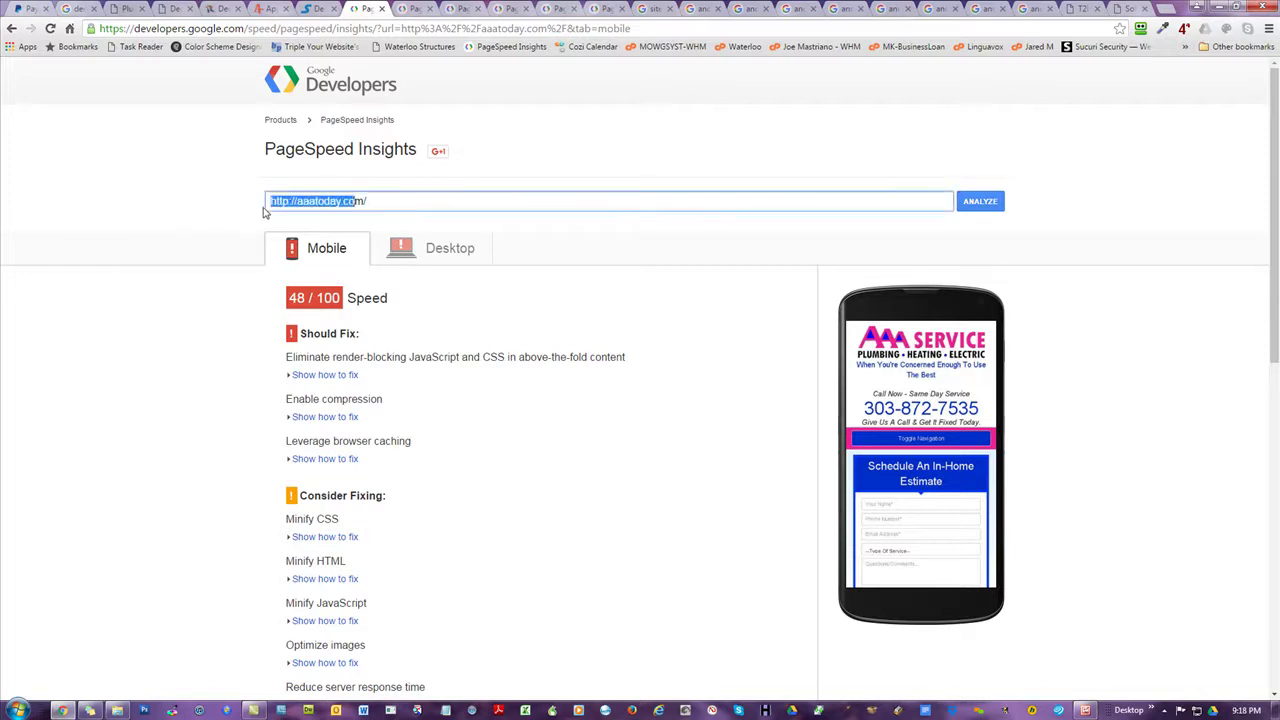
# - Revisit the "denver plumber" Google results, and review the mobile speed suggestions and passed rules in the PageSpeed report for aaatoday.com
pyautogui.click(152, 170)
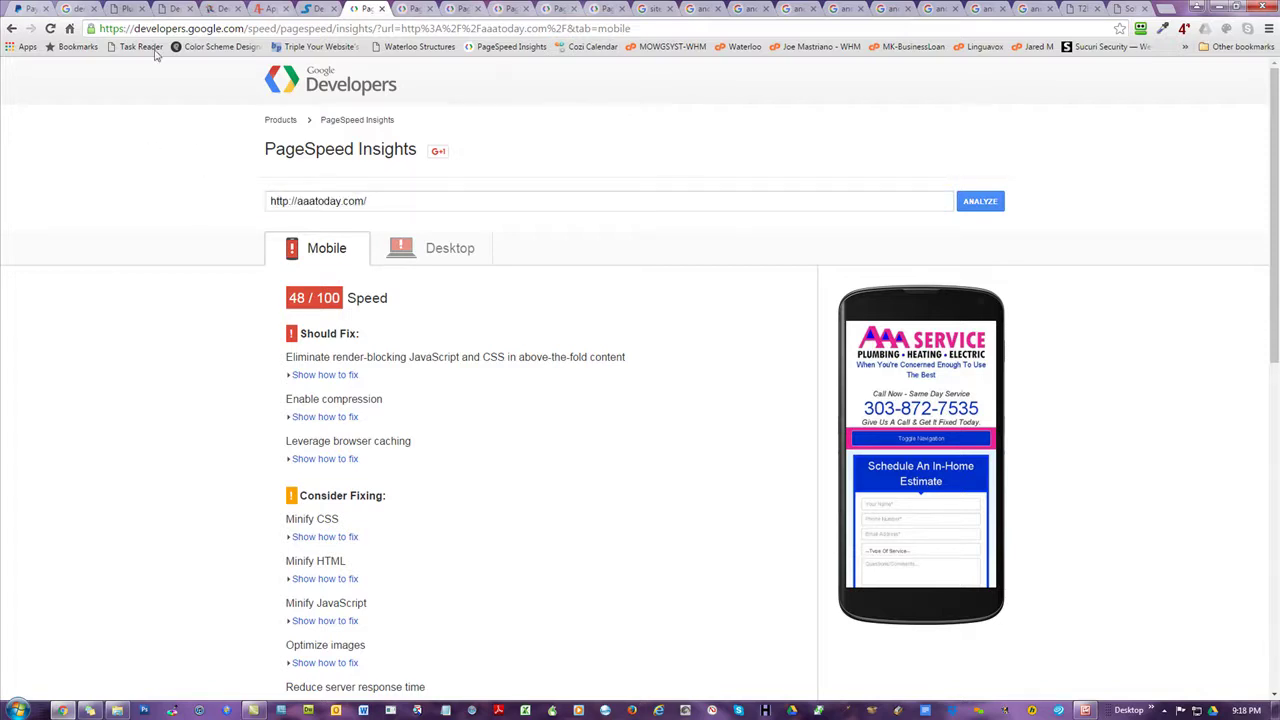
pyautogui.click(82, 9)
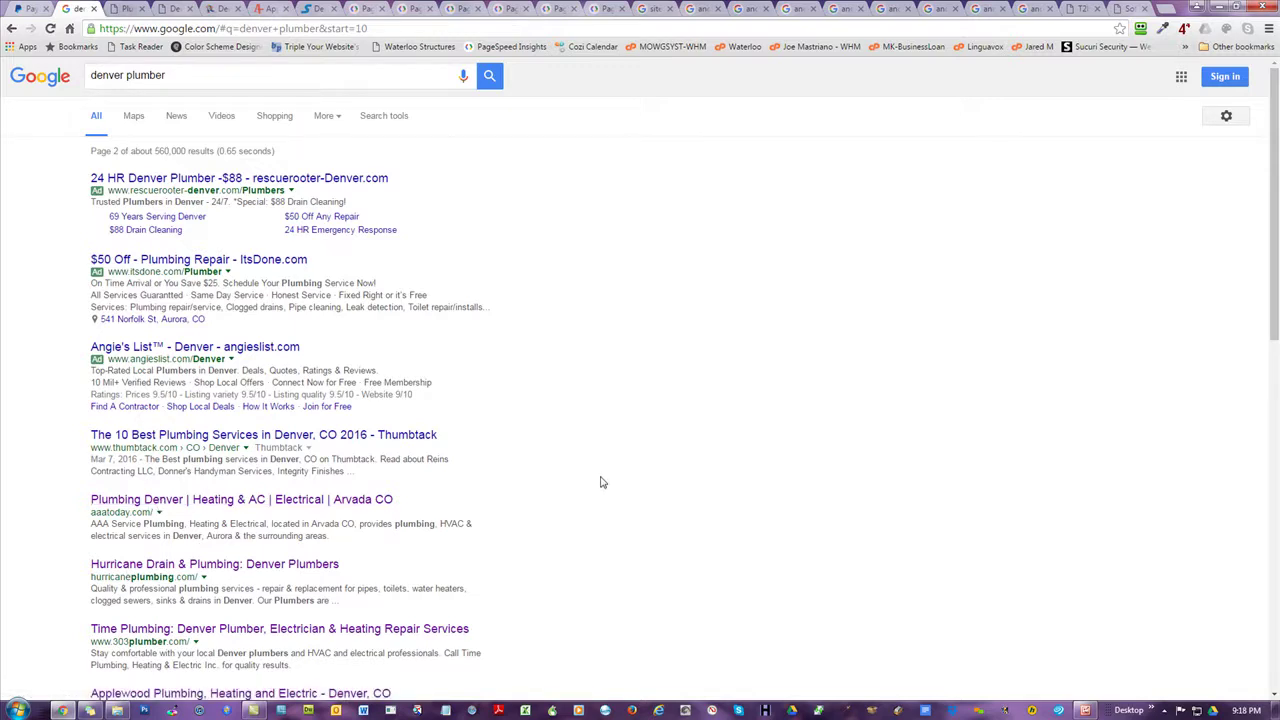
pyautogui.click(370, 8)
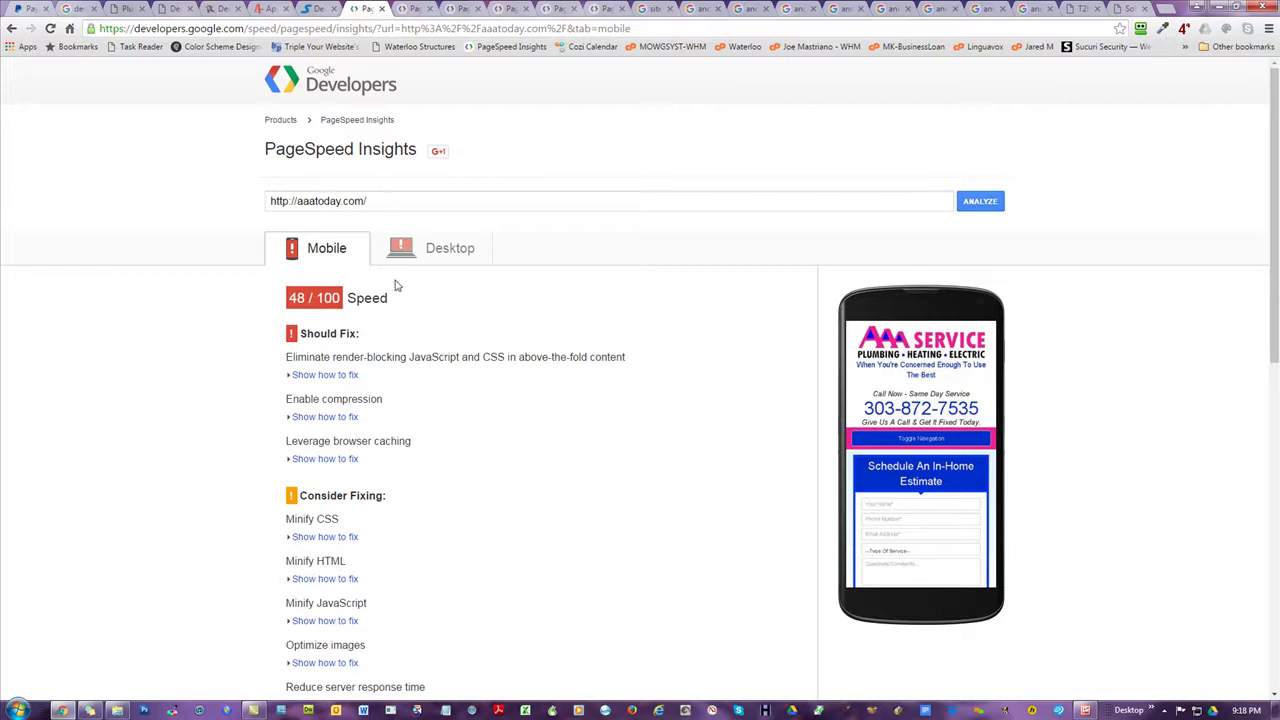
pyautogui.scroll(-1, 285, 588)
pyautogui.scroll(-1, 285, 588)
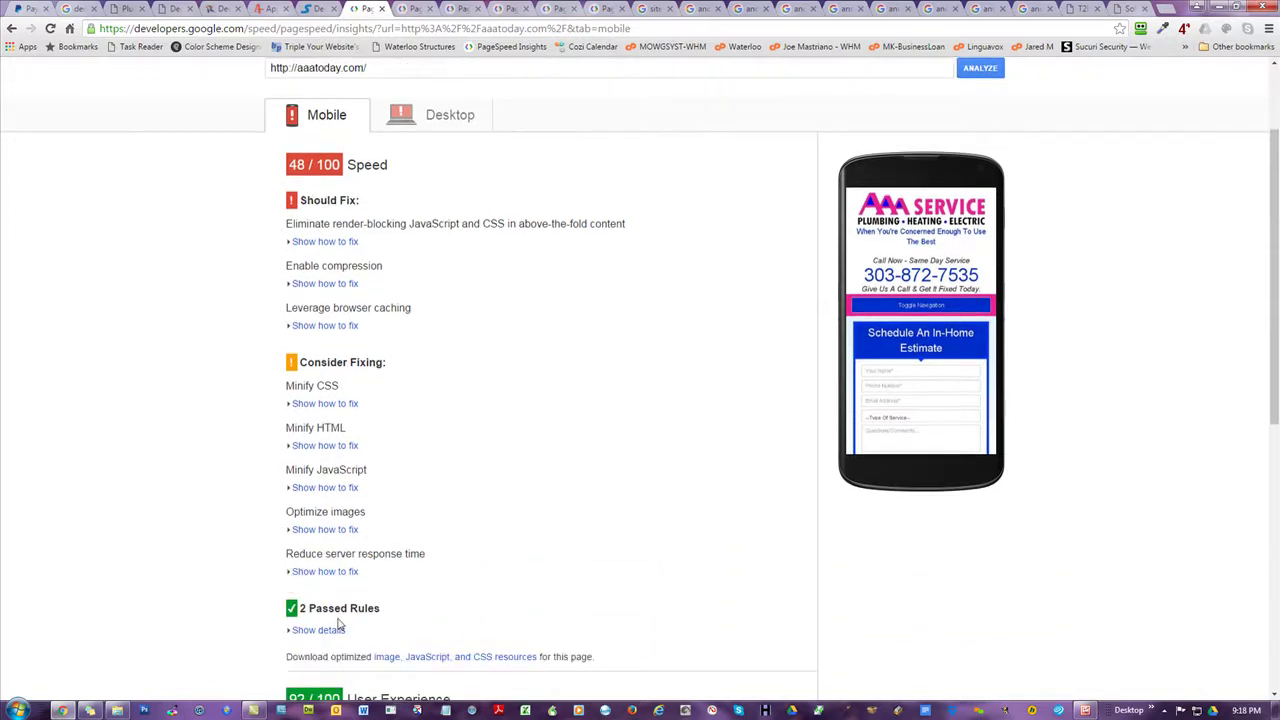
pyautogui.scroll(2, 193, 232)
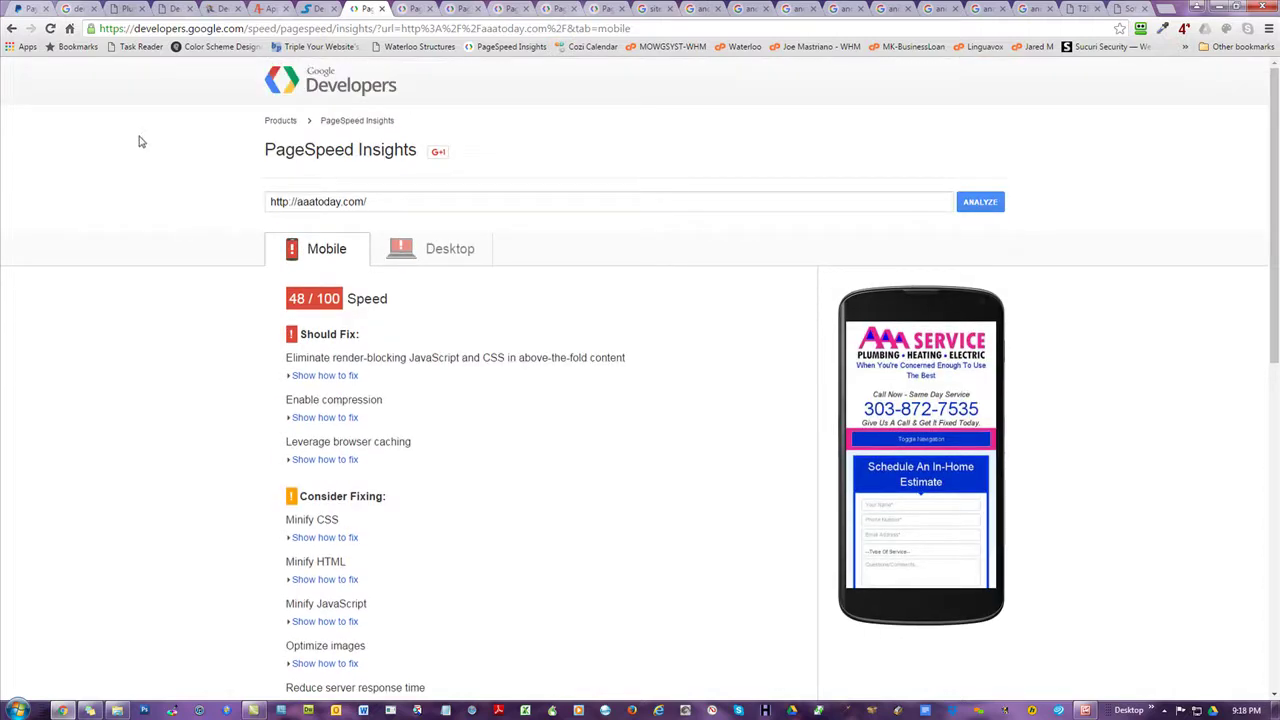
# - Check the mobile and desktop PageSpeed results for hurricaneplumbing.com and highlight the desktop passed rules heading
pyautogui.click(401, 10)
pyautogui.scroll(2, 447, 192)
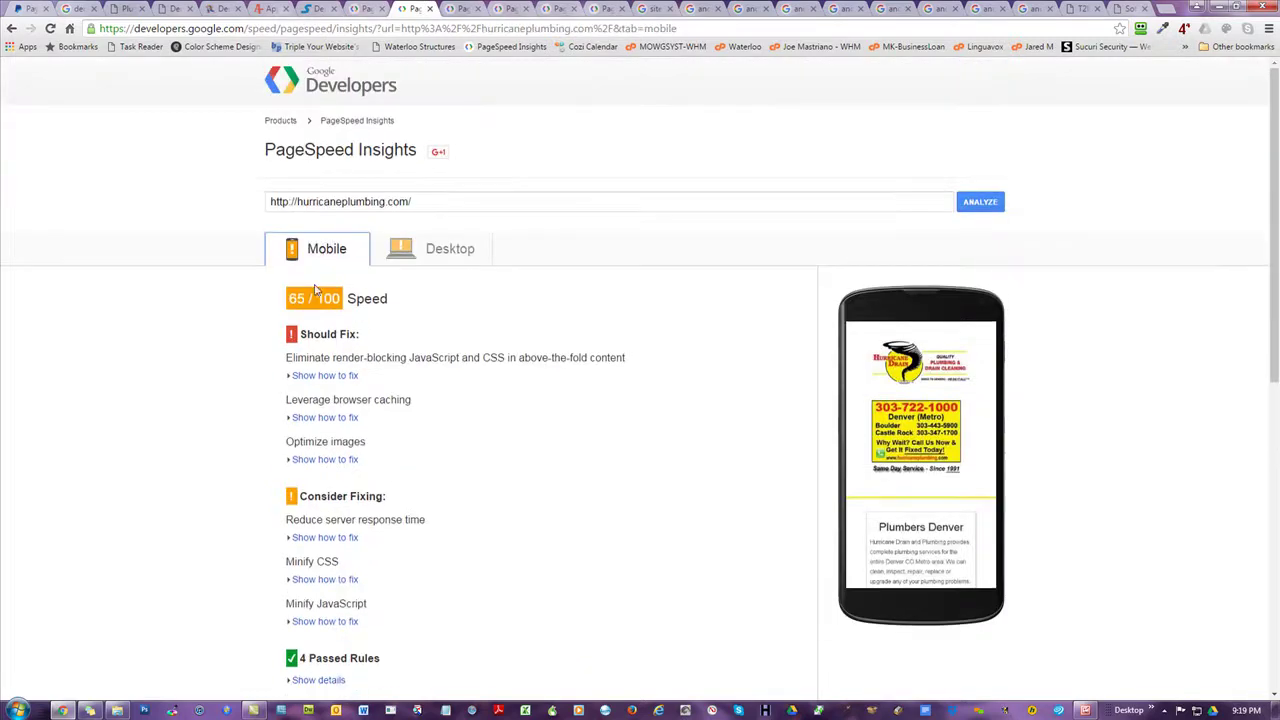
pyautogui.click(450, 249)
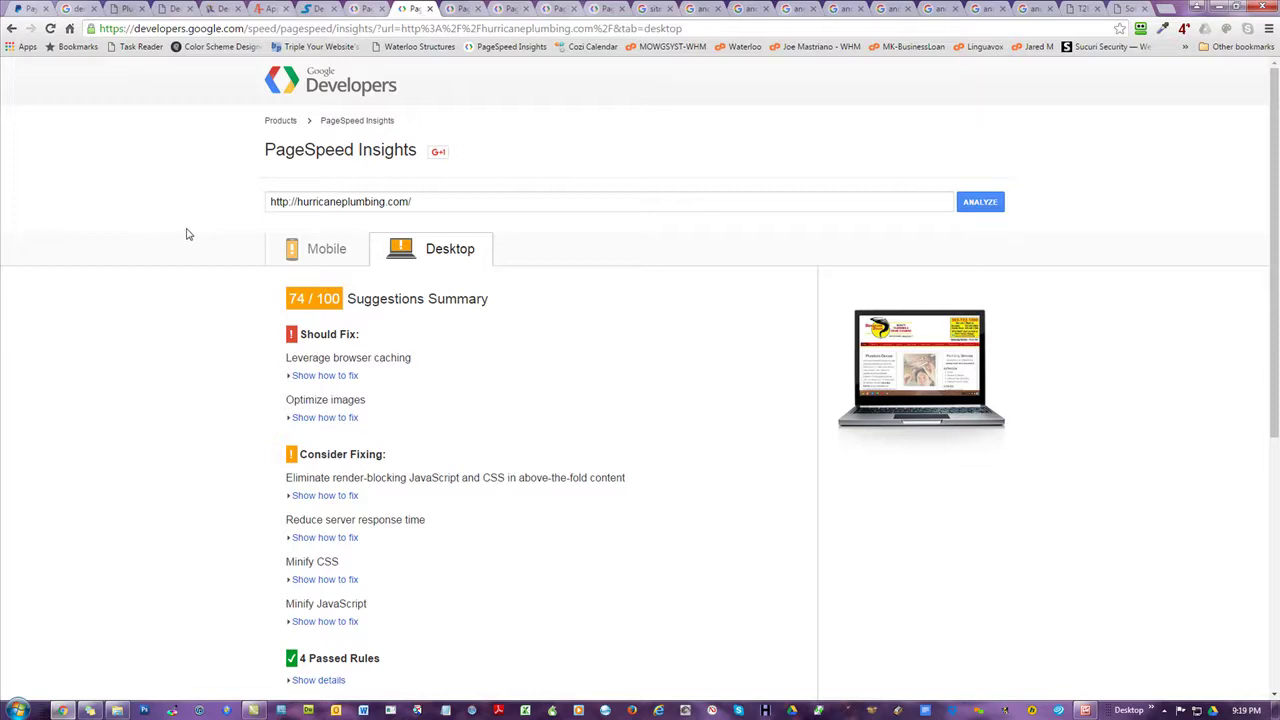
pyautogui.scroll(-1, 394, 449)
pyautogui.moveTo(388, 591); pyautogui.dragTo(298, 591)
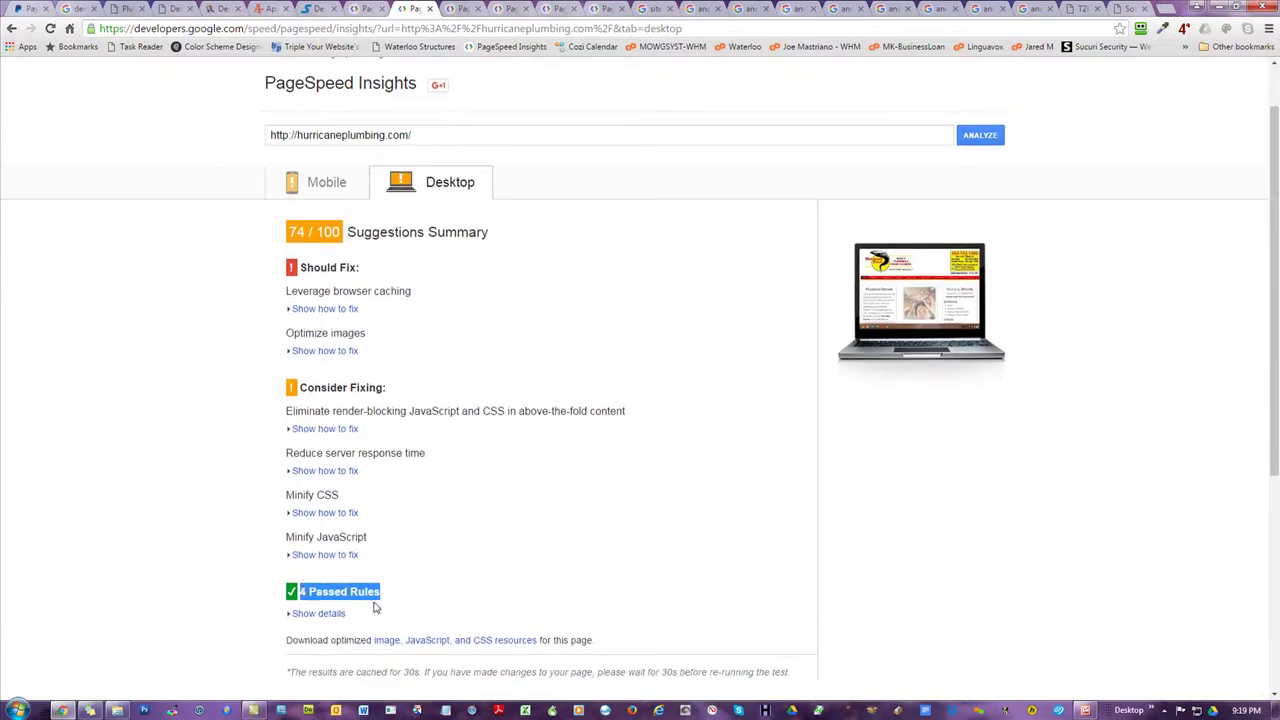
# - Return to the aaatoday.com report to compare its passed rules and recommended fixes
pyautogui.click(365, 9)
pyautogui.scroll(-3, 180, 229)
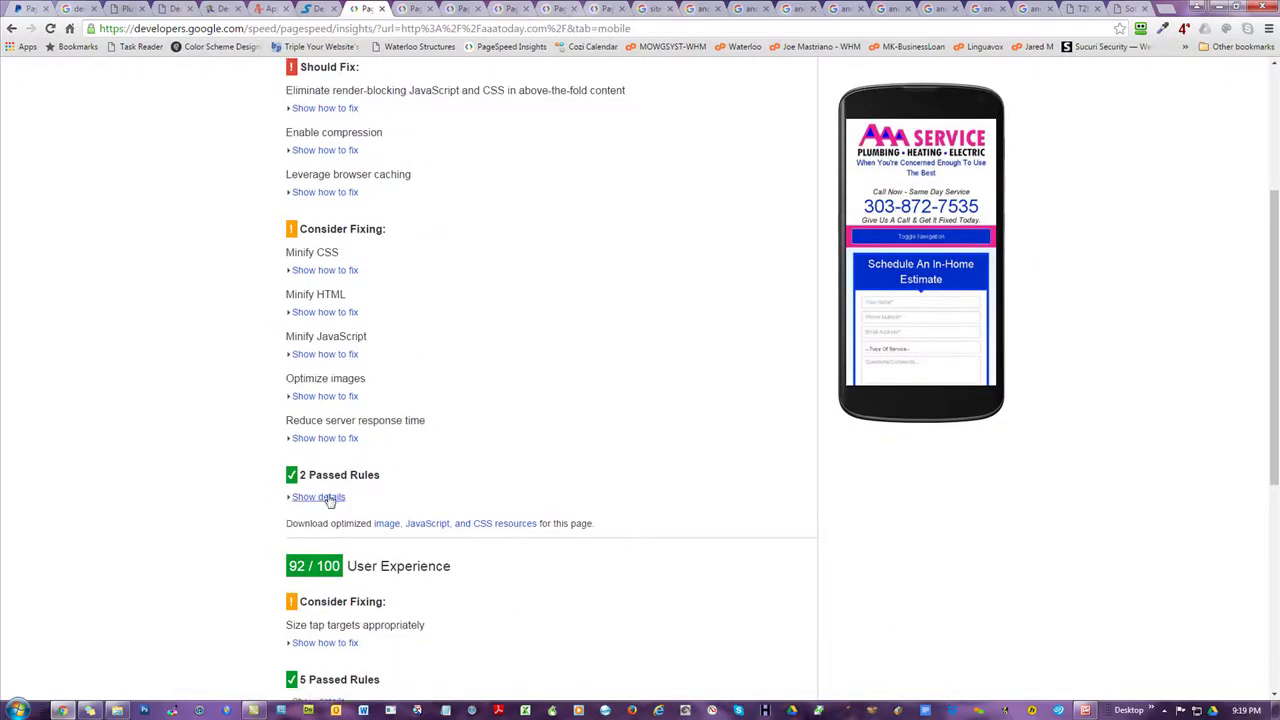
pyautogui.scroll(1, 324, 227)
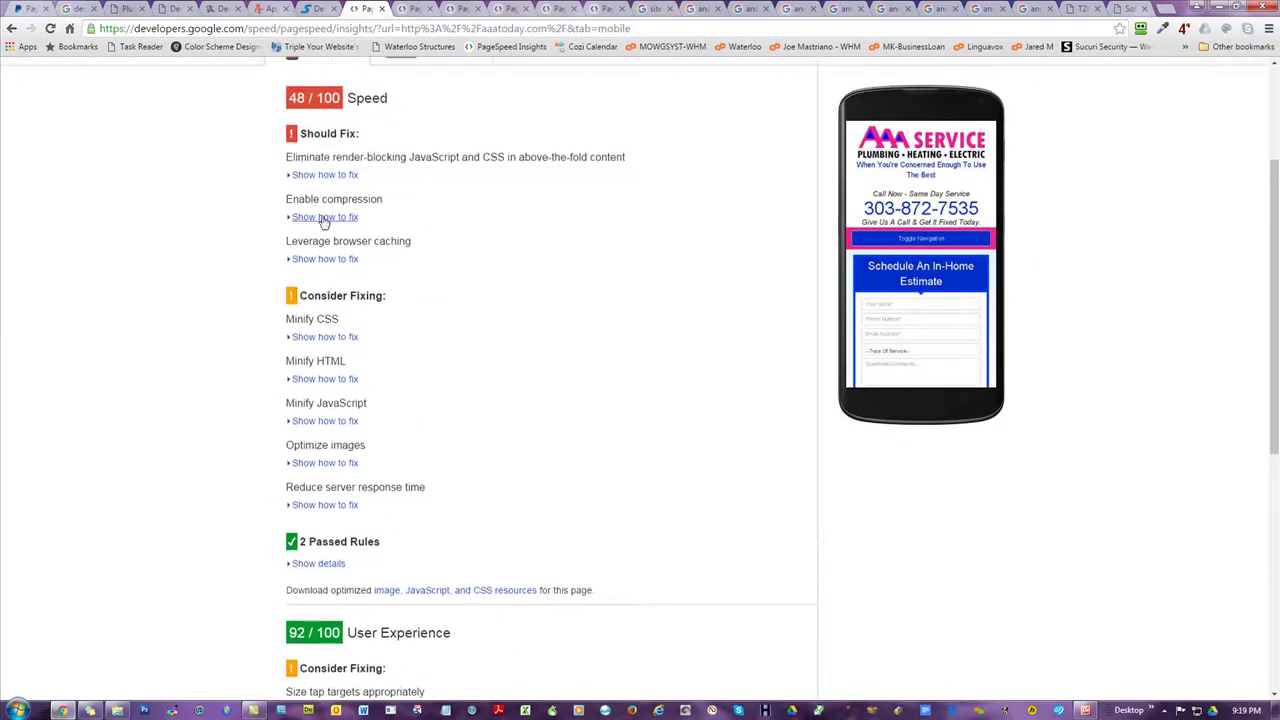
pyautogui.scroll(2, 700, 357)
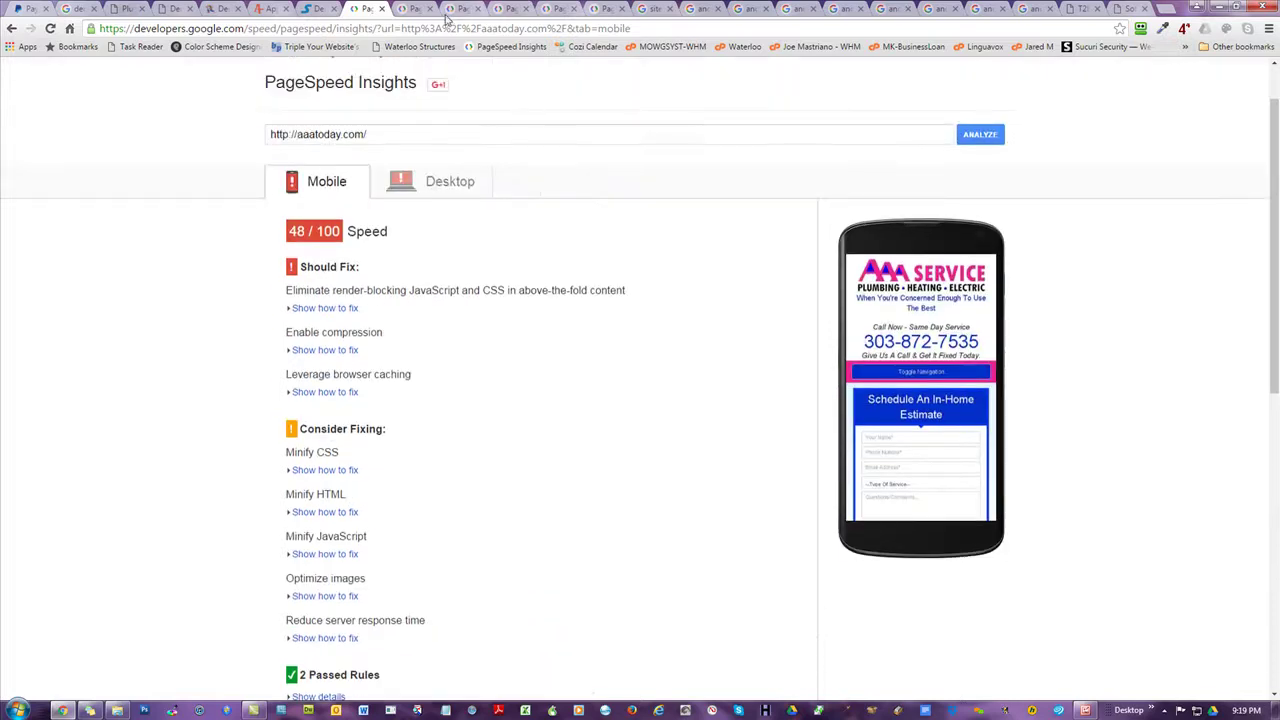
# - Inspect the desktop and mobile PageSpeed results for 303plumber.com
pyautogui.click(447, 12)
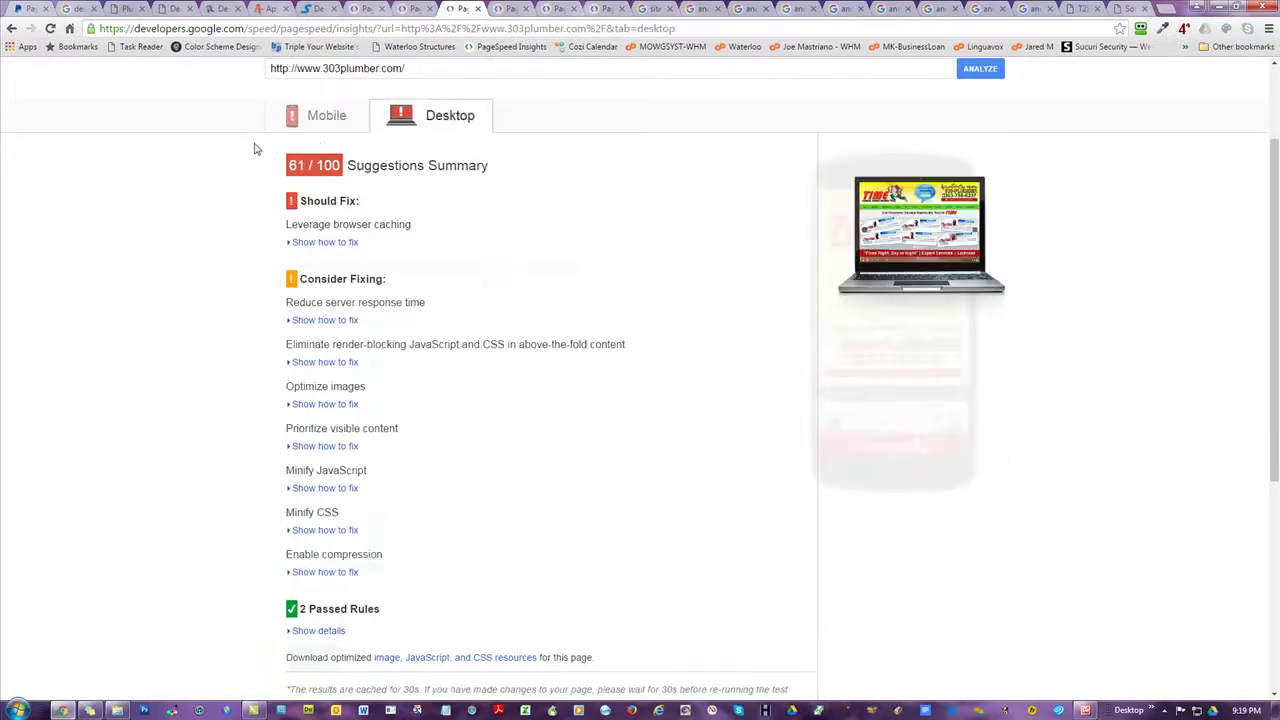
pyautogui.click(310, 117)
pyautogui.scroll(2, 233, 350)
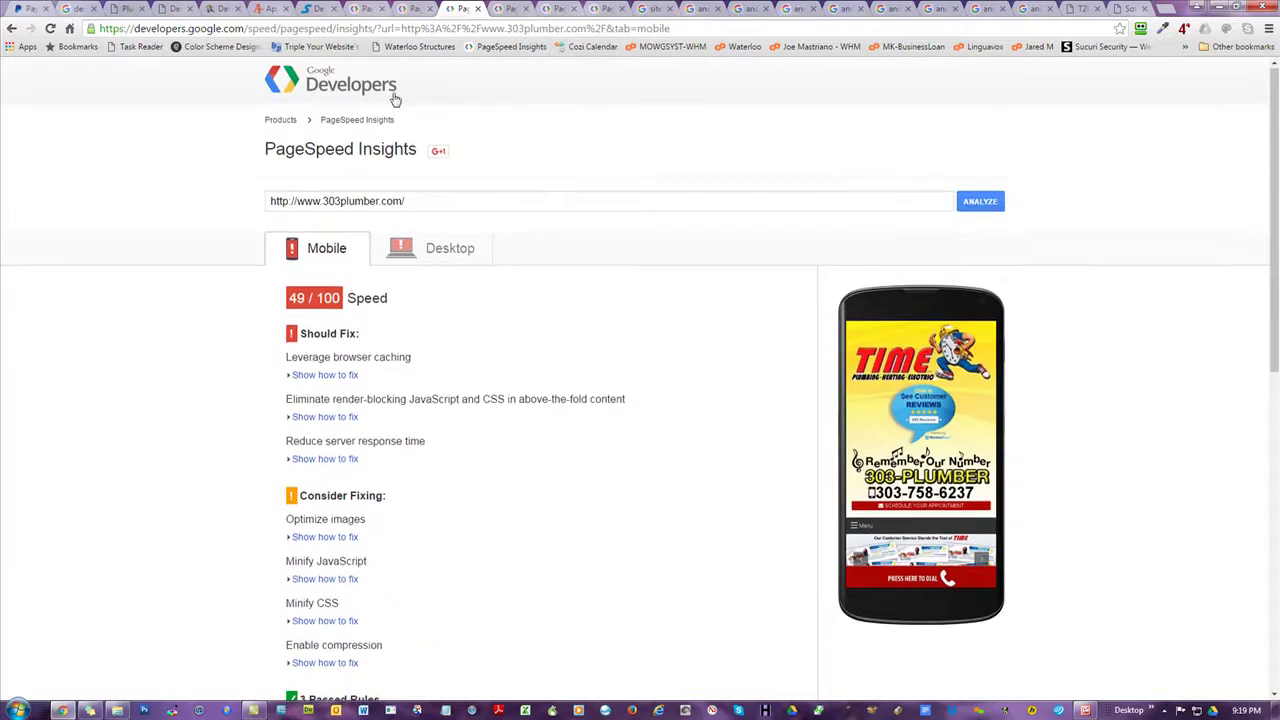
# - Check the mobile and desktop PageSpeed results for applewoodfixit.com and swanheating.com
pyautogui.click(510, 12)
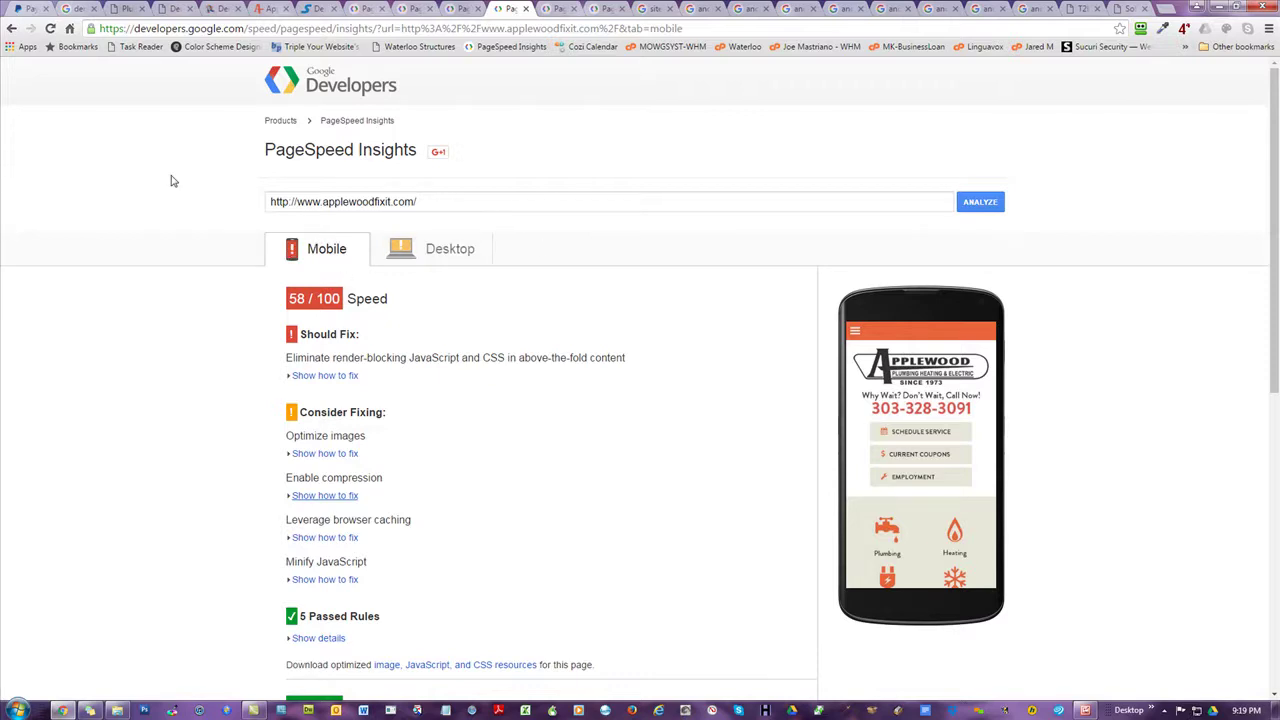
pyautogui.click(436, 250)
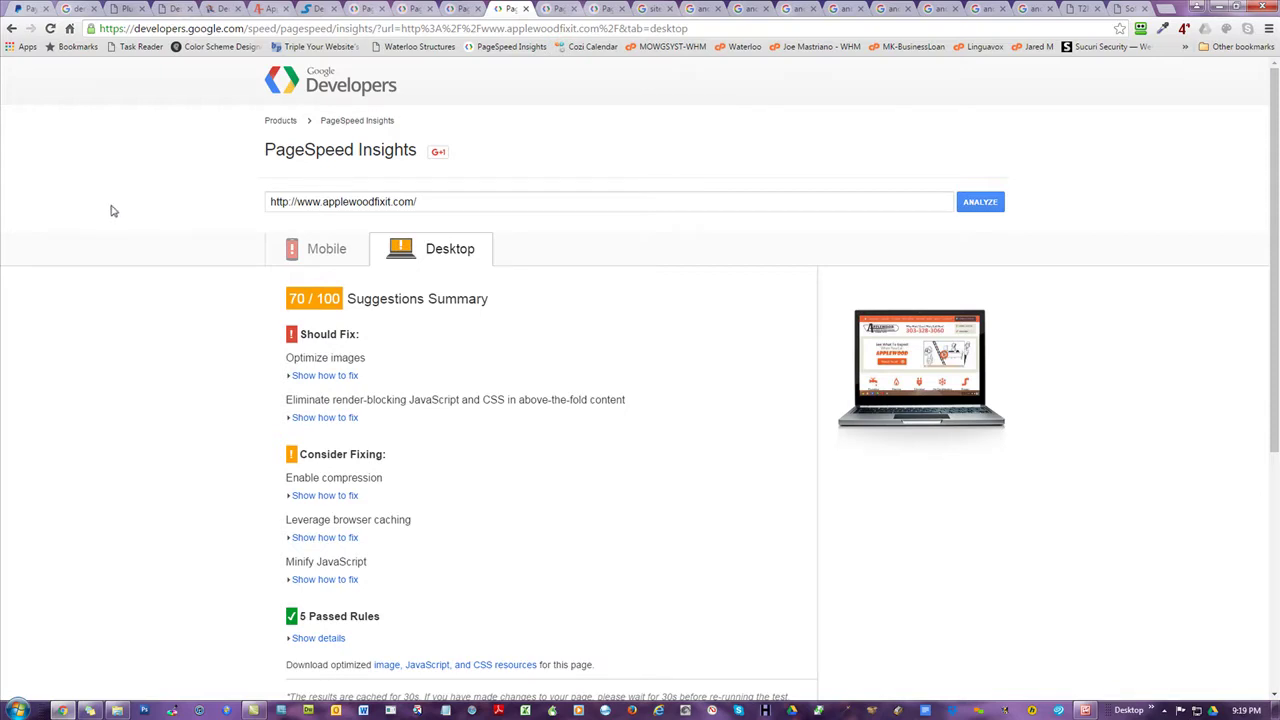
pyautogui.click(560, 10)
pyautogui.click(446, 258)
pyautogui.click(327, 251)
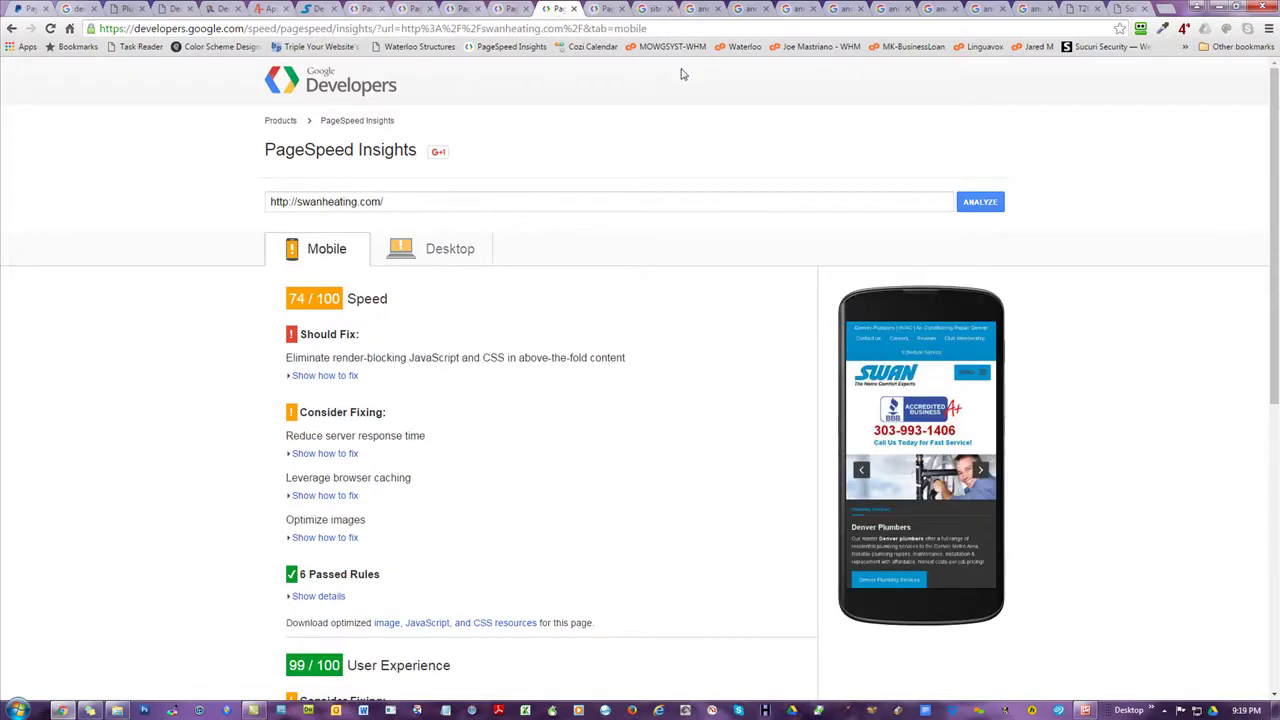
# - Check the mobile and desktop PageSpeed results for 2-story-sheds-by-waterloo.com, ending on the mobile report
pyautogui.click(598, 12)
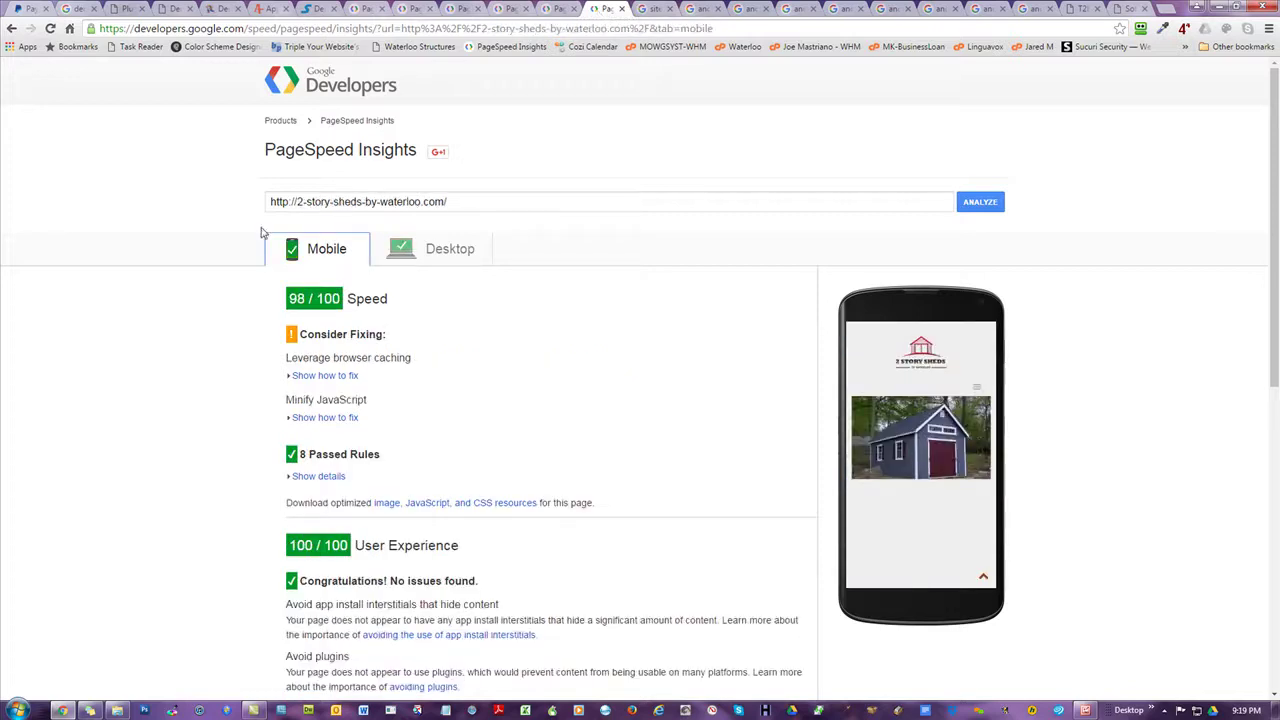
pyautogui.click(428, 258)
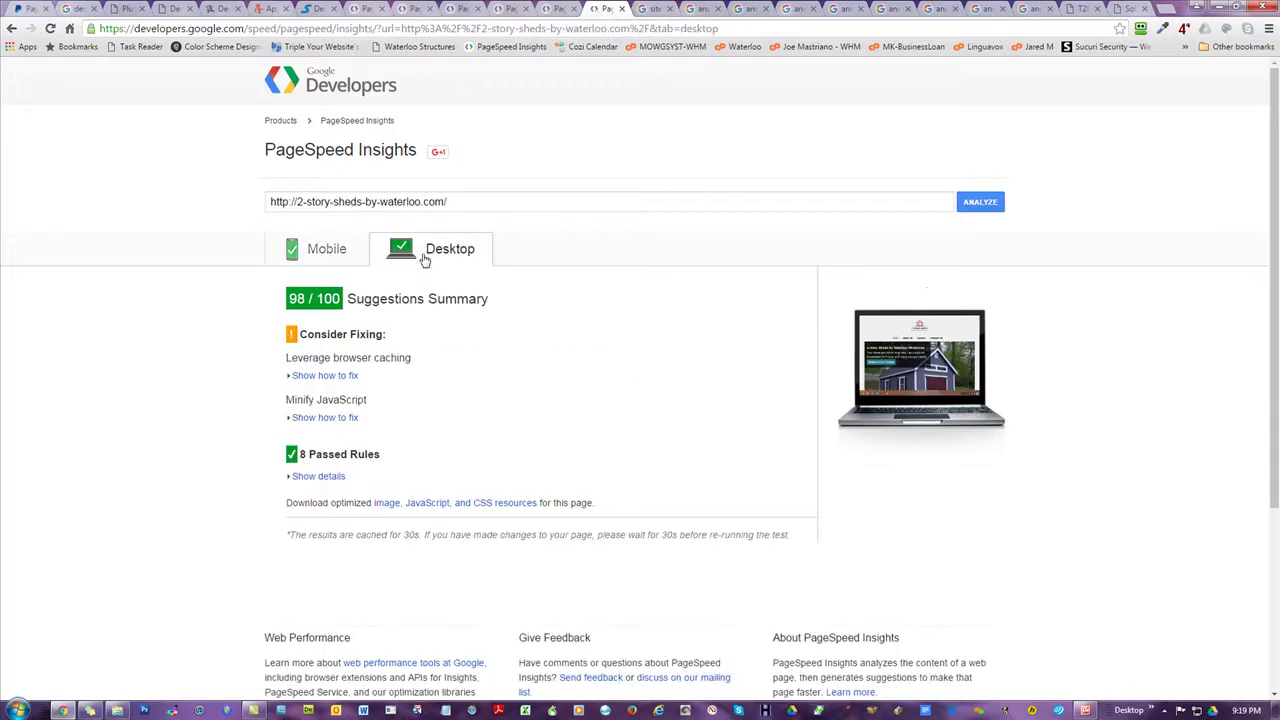
pyautogui.click(326, 251)
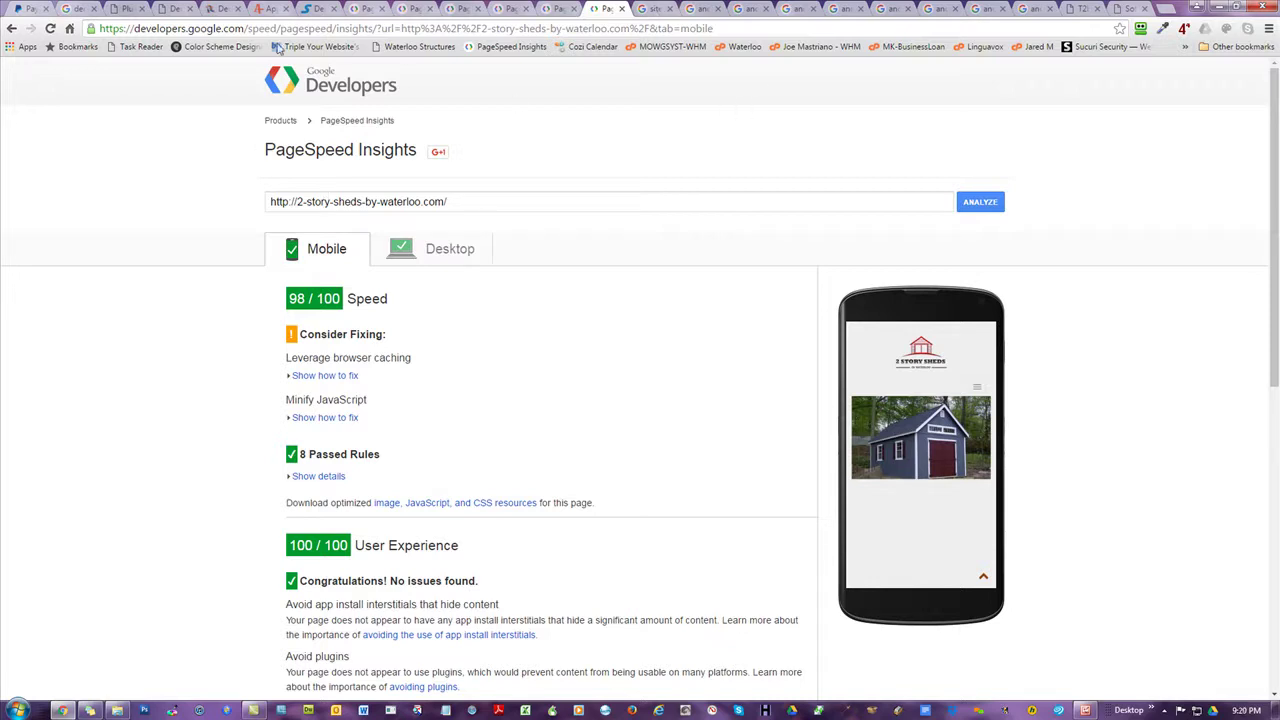
# - Revisit the aaatoday.com report and the "denver plumber" query, highlight "plumber", and return to the 2-story-sheds-by-waterloo.com report
pyautogui.click(367, 10)
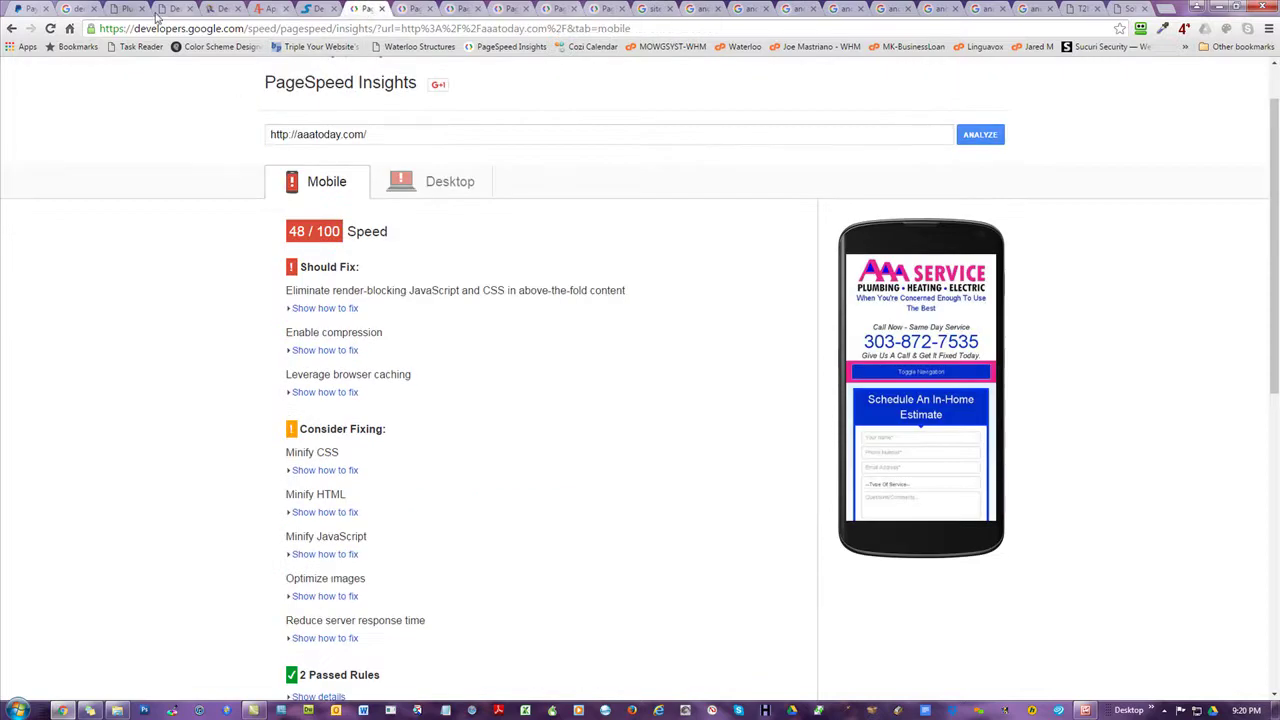
pyautogui.click(70, 10)
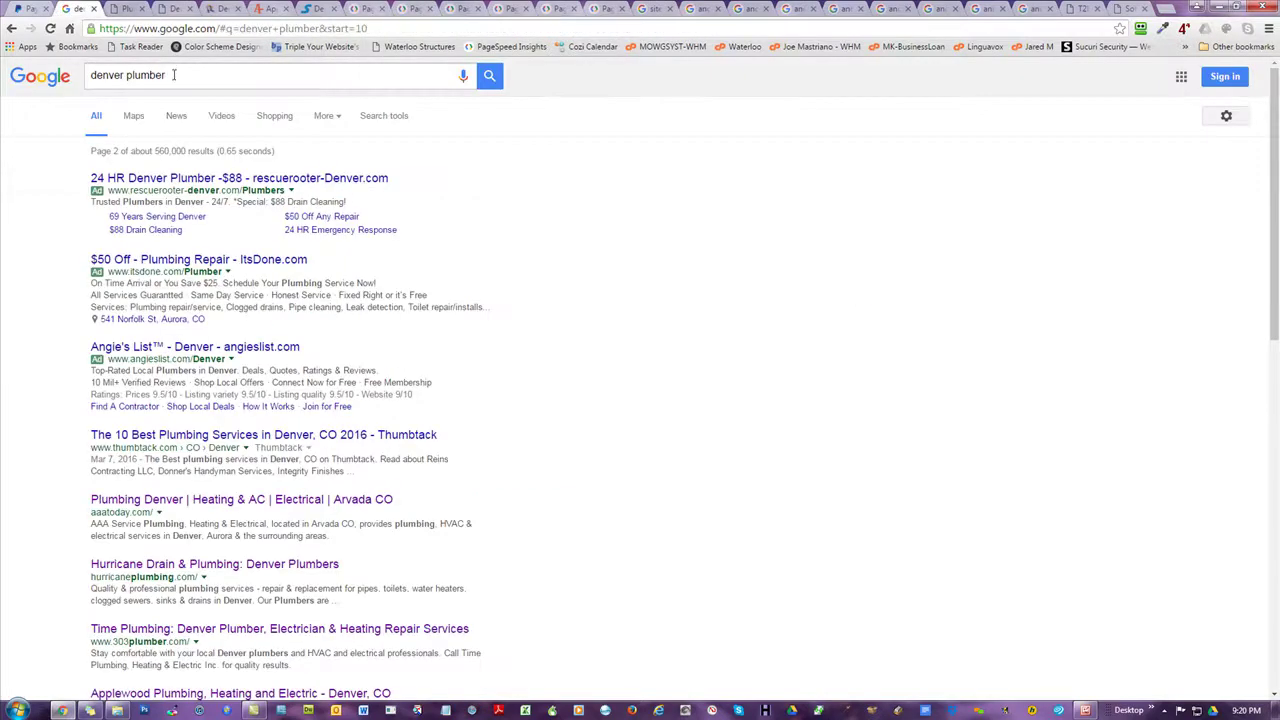
pyautogui.moveTo(172, 74); pyautogui.dragTo(128, 75)
pyautogui.click(813, 305)
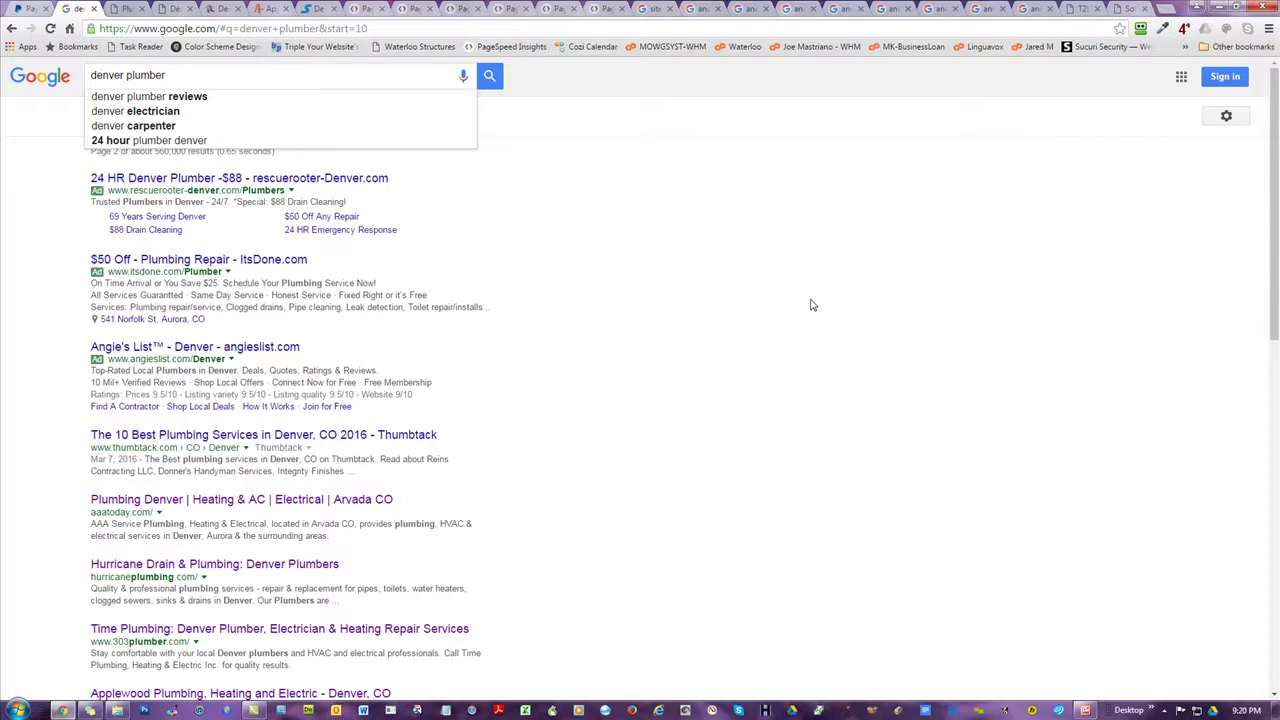
pyautogui.click(172, 75)
pyautogui.click(600, 10)
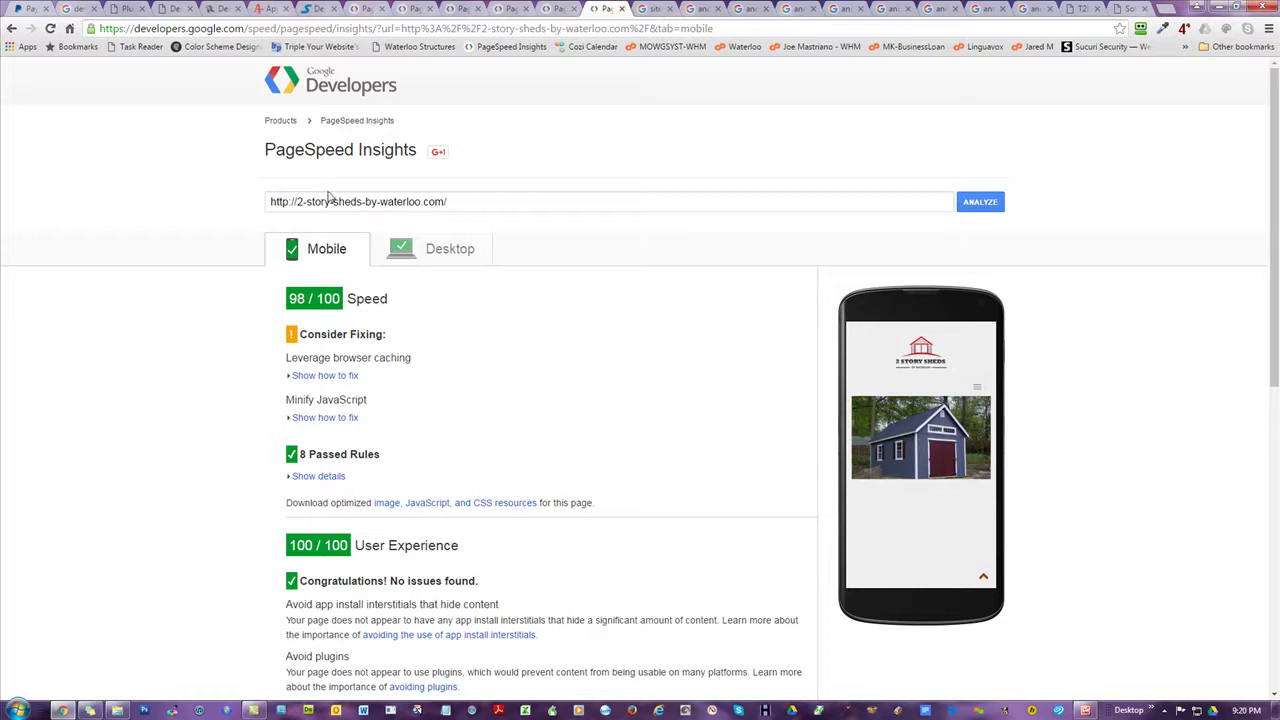
# - View the Google results for "site:2-story-sheds-by-waterloo.com/" and highlight the number of indexed pages
pyautogui.click(650, 9)
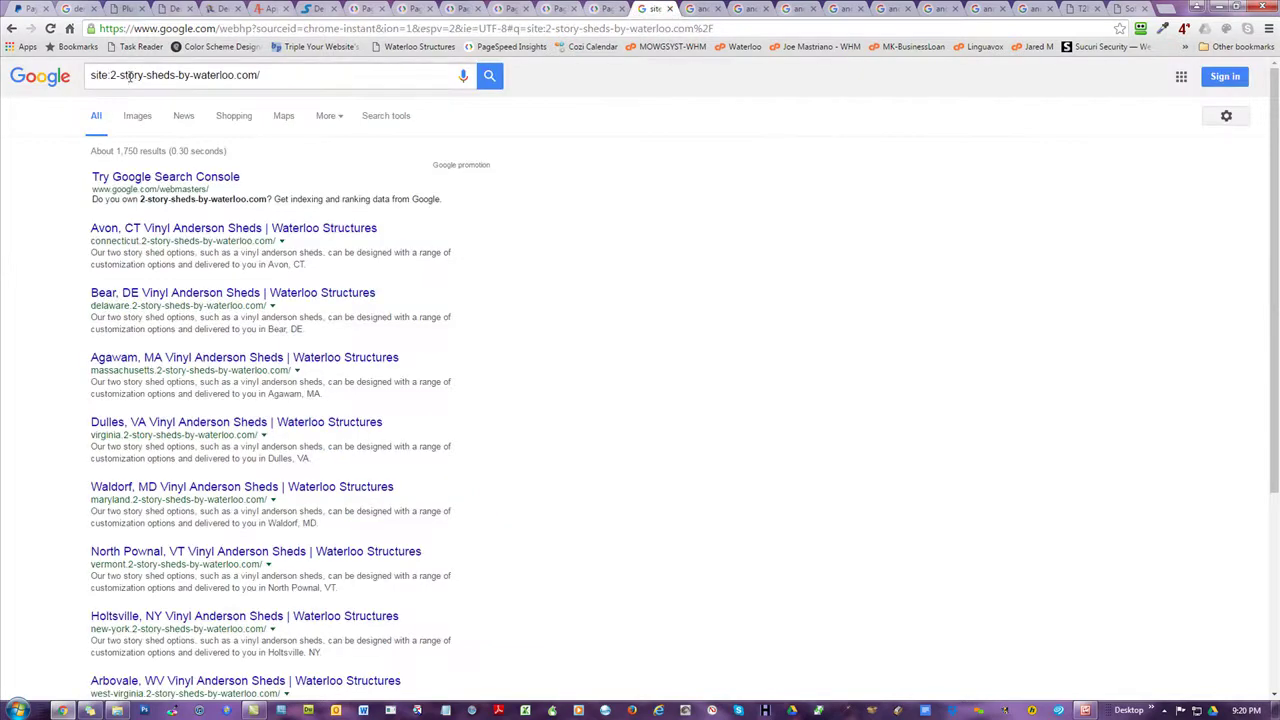
pyautogui.moveTo(149, 151); pyautogui.dragTo(113, 152)
pyautogui.click(962, 331)
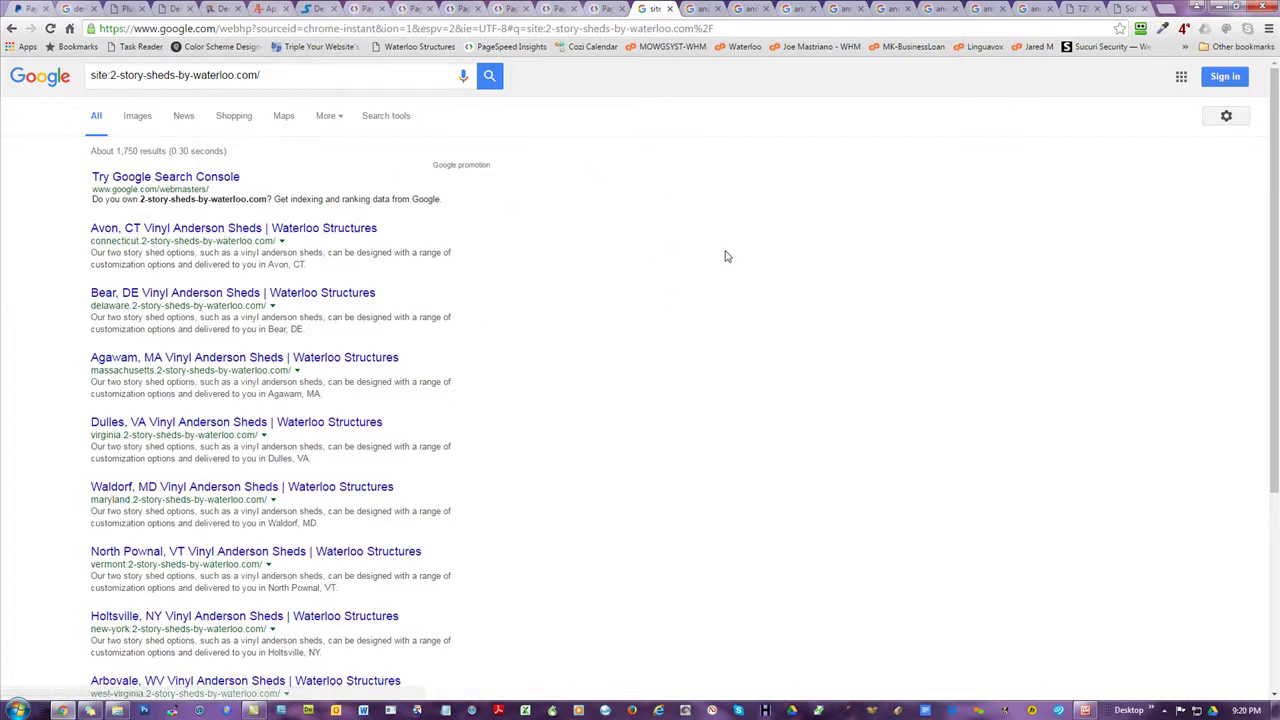
# - Examine the "anderson sheds ct" Google results, highlighting "ct" in the query, the result count and the first listing's Connecticut subdomain
pyautogui.click(700, 12)
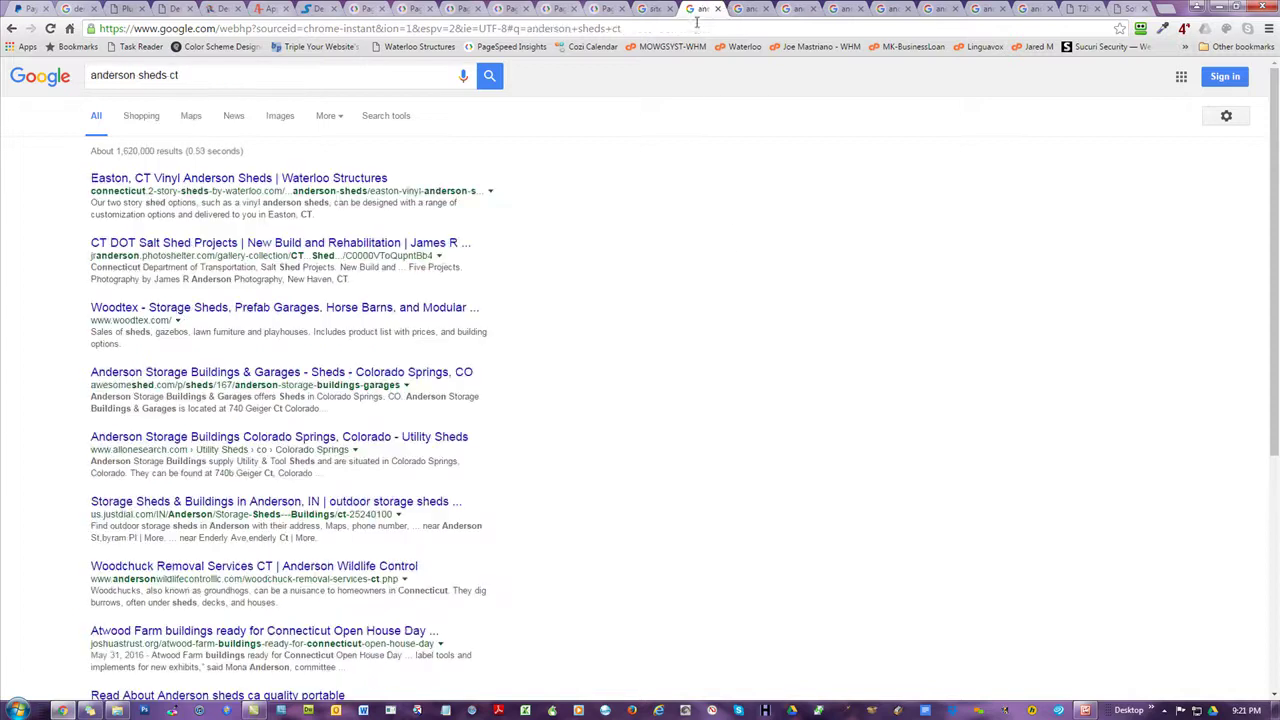
pyautogui.moveTo(186, 80); pyautogui.dragTo(169, 77)
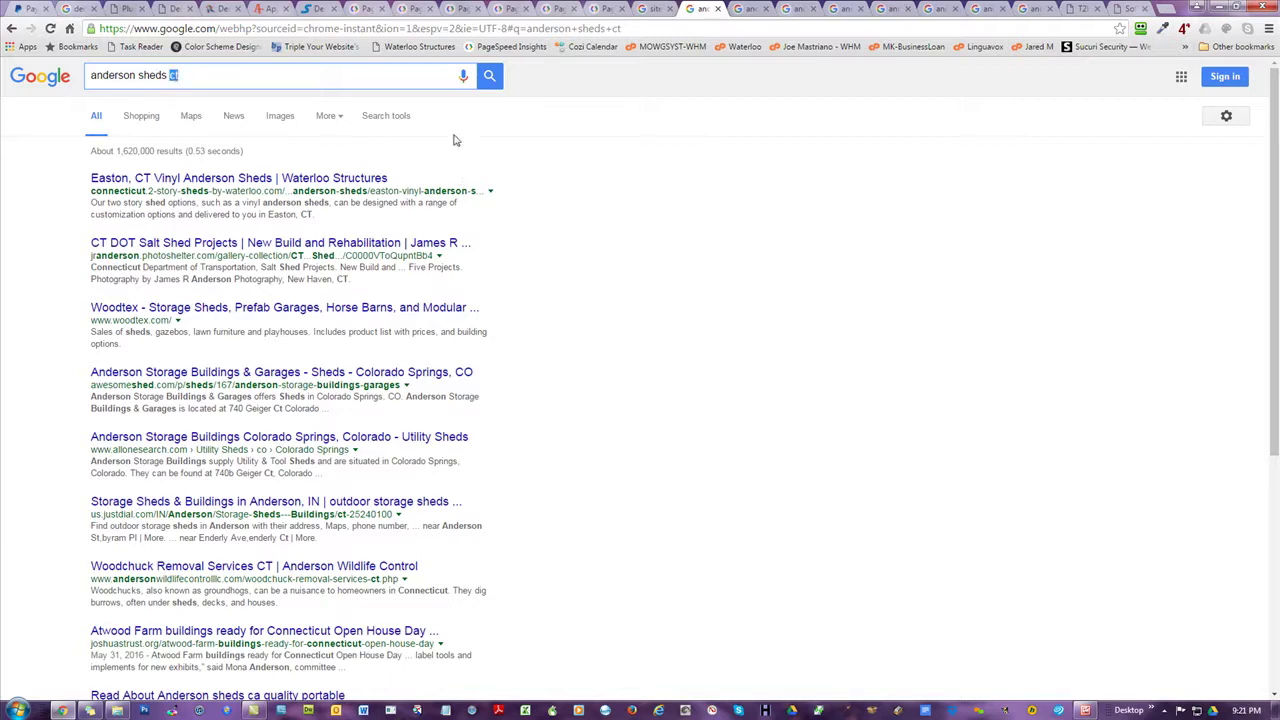
pyautogui.moveTo(163, 150); pyautogui.dragTo(118, 151)
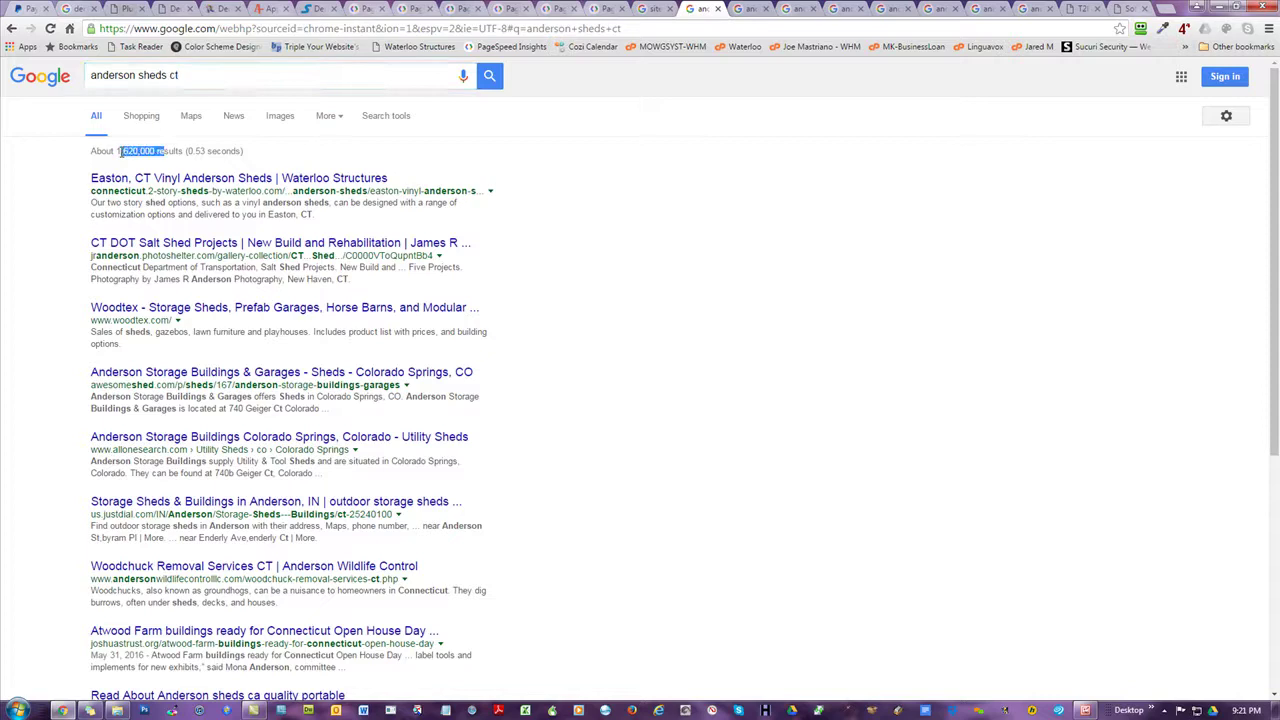
pyautogui.click(838, 227)
pyautogui.moveTo(238, 186); pyautogui.dragTo(108, 191)
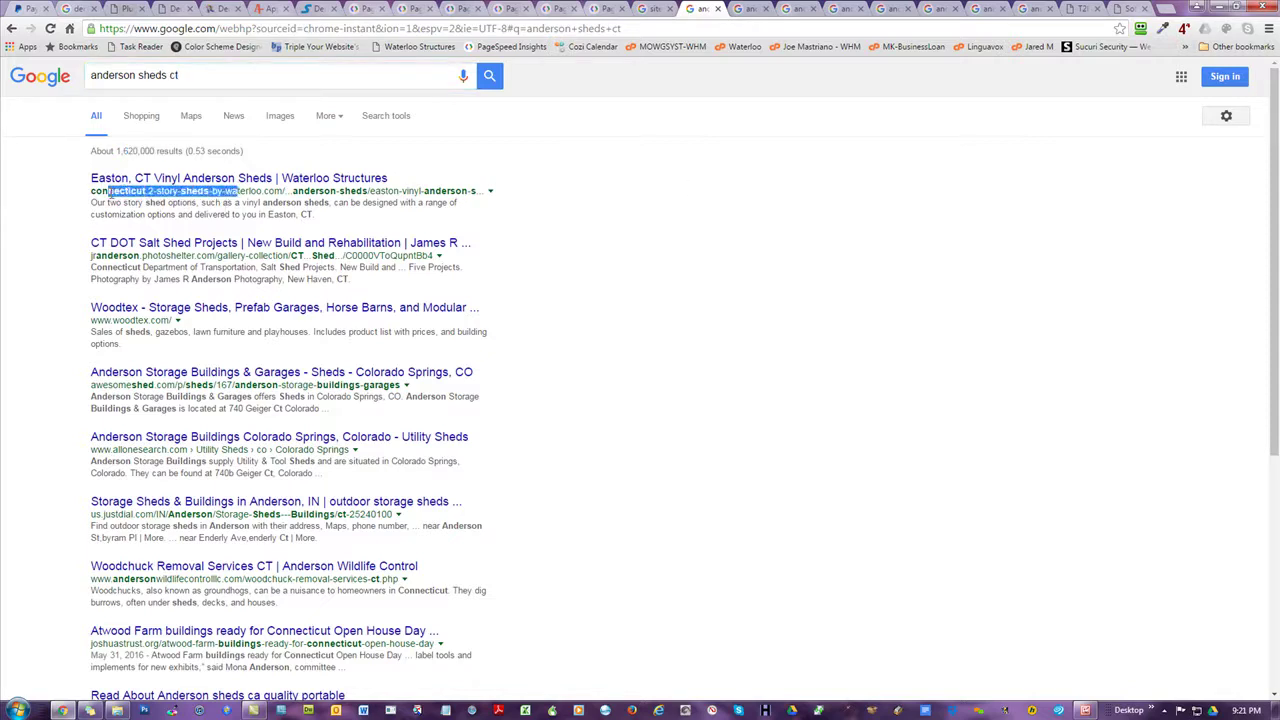
pyautogui.click(248, 200)
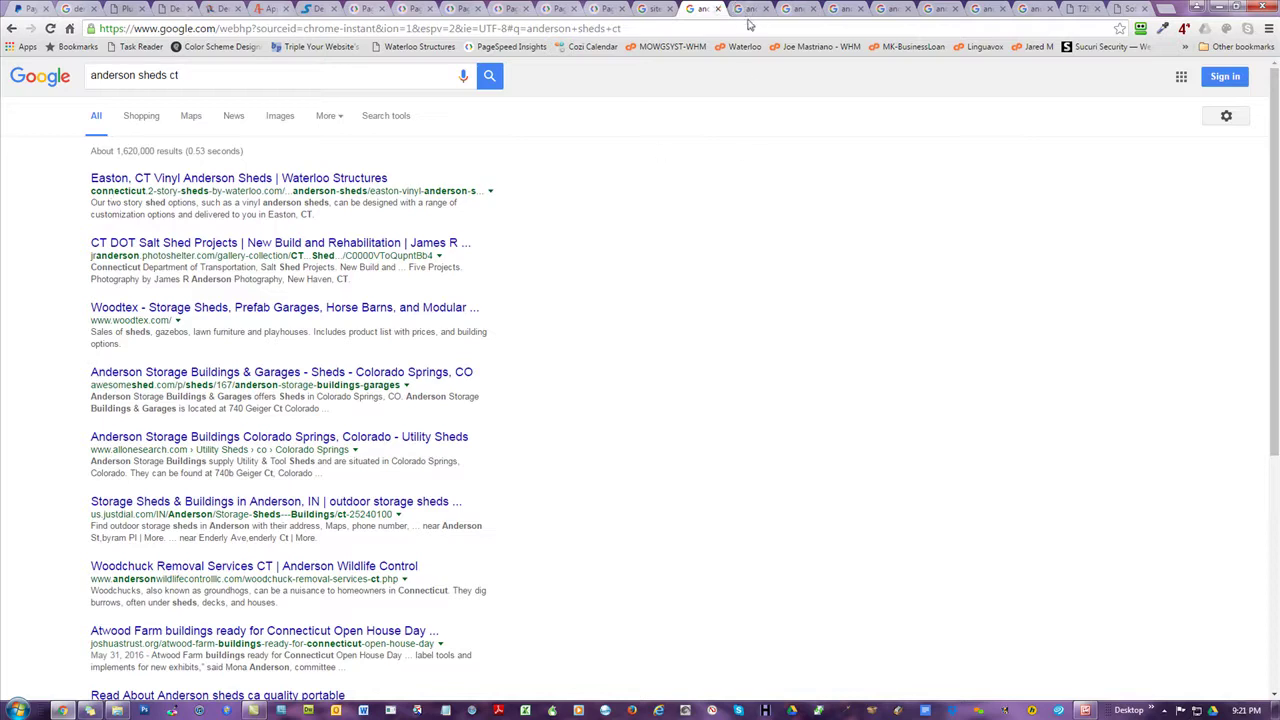
pyautogui.press('BackSpace')
pyautogui.press('BackSpace')
pyautogui.write('va')
pyautogui.press('BackSpace')
pyautogui.press('BackSpace')
pyautogui.write('ct')
# - Highlight "anderson sheds" in the query, and view the "anderson sheds va" results, highlighting the first listing's Virginia subdomain
pyautogui.moveTo(168, 77); pyautogui.dragTo(89, 77)
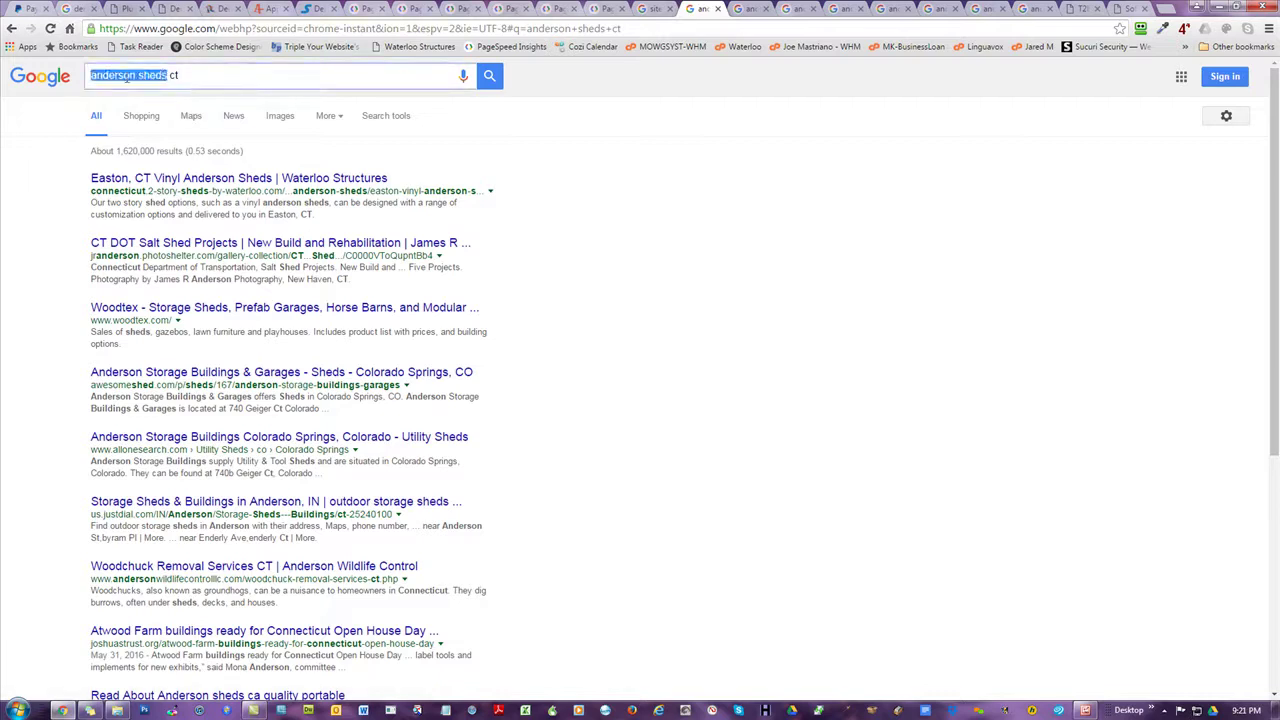
pyautogui.click(762, 205)
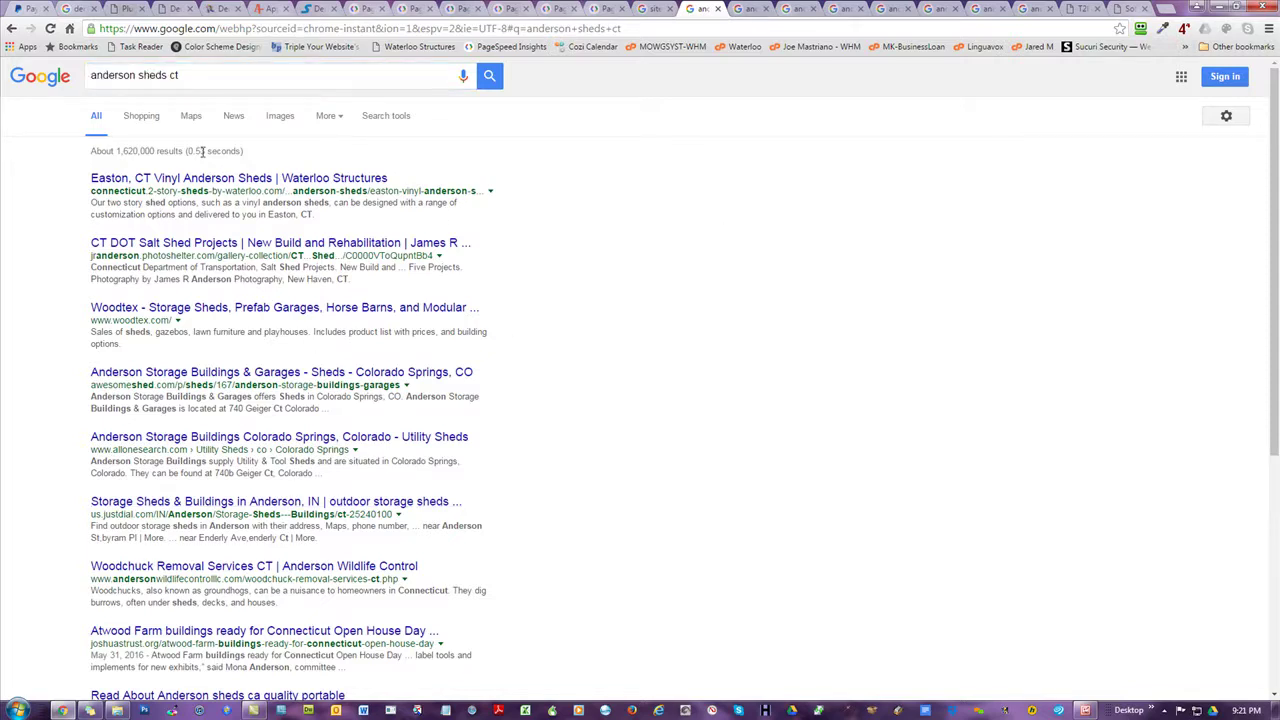
pyautogui.click(757, 8)
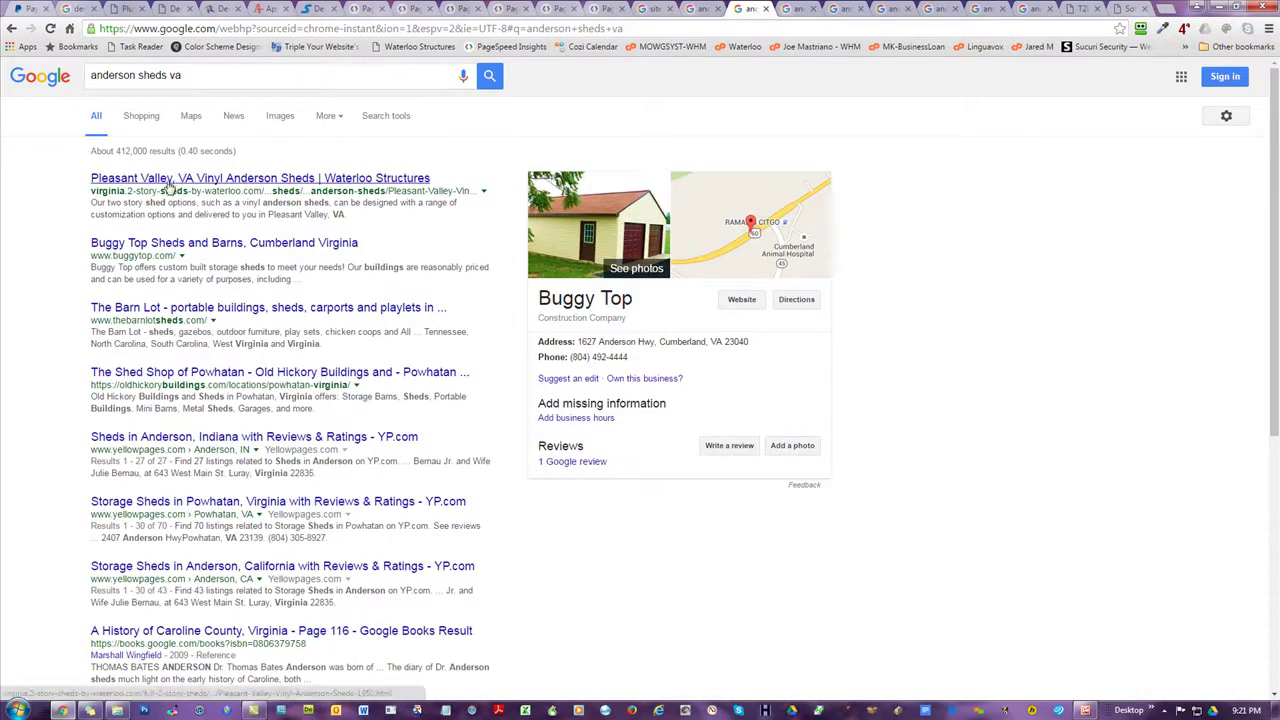
pyautogui.moveTo(173, 190); pyautogui.dragTo(92, 190)
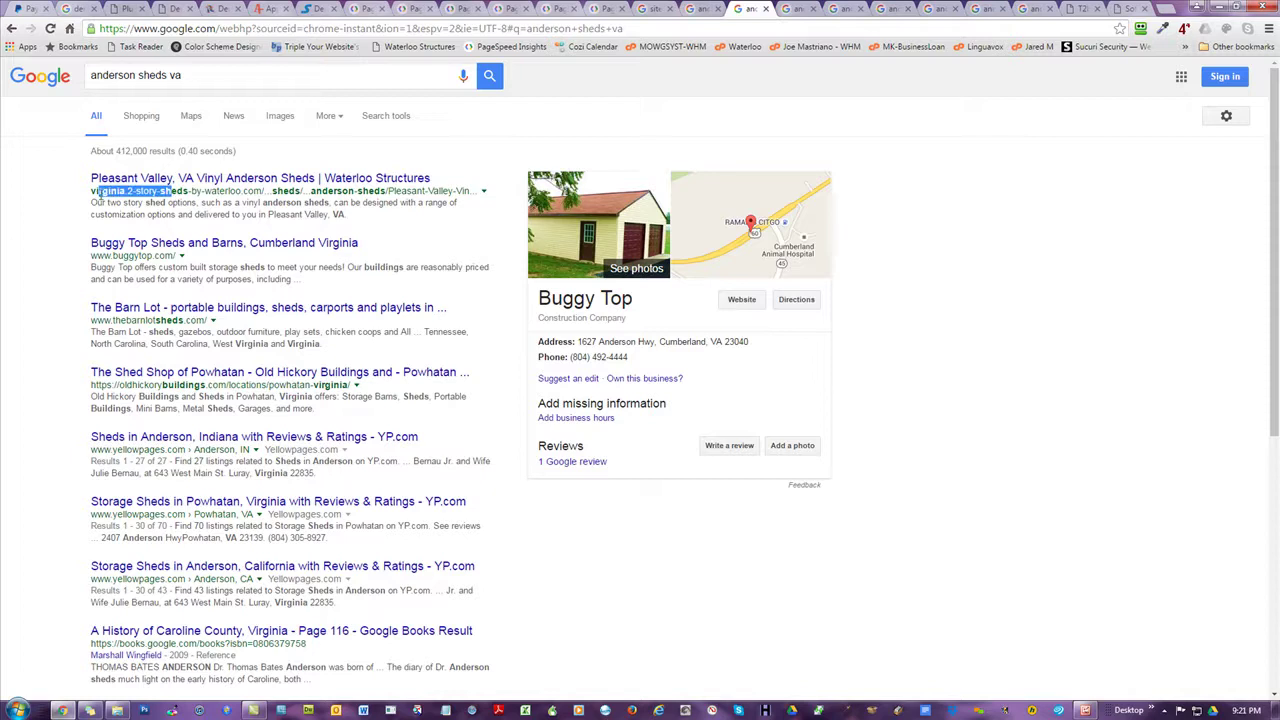
pyautogui.click(1054, 254)
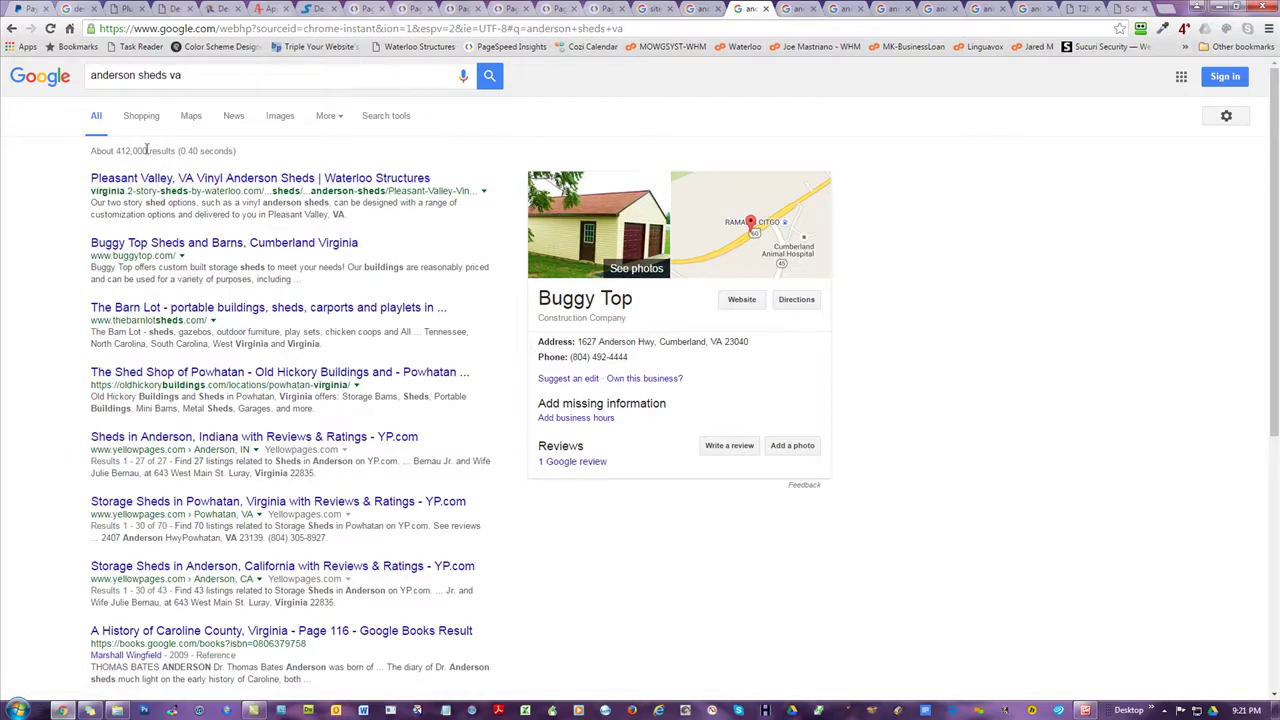
# - Highlight the "anderson sheds va" result count, and view the desktop and mobile PageSpeed reports for 2-story-sheds-by-waterloo.com
pyautogui.moveTo(147, 151); pyautogui.dragTo(101, 151)
pyautogui.click(597, 12)
pyautogui.click(448, 250)
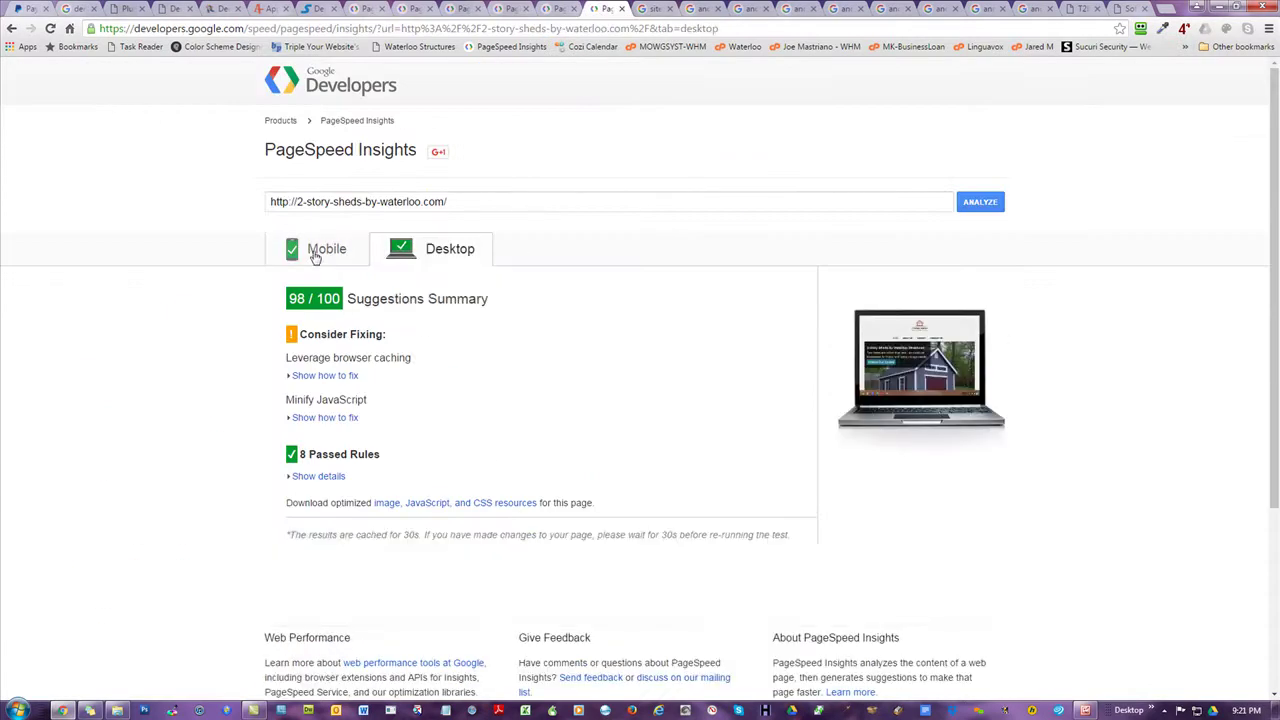
pyautogui.click(312, 256)
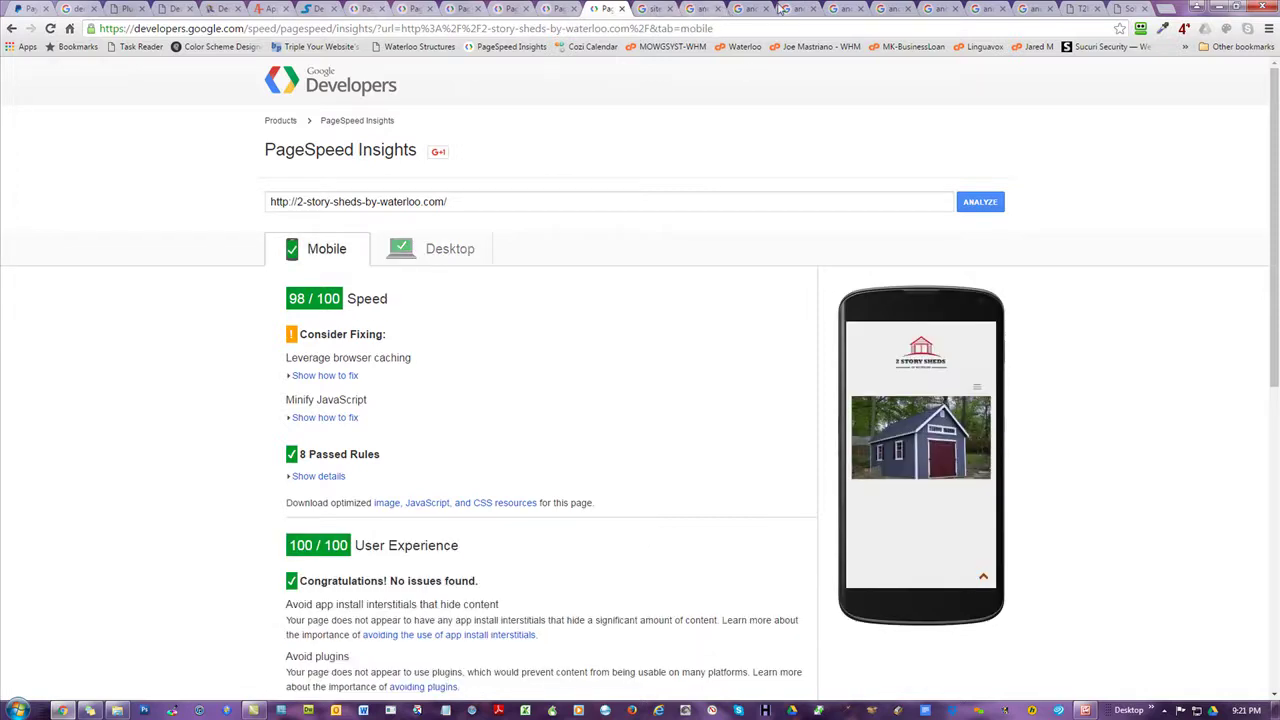
# - Examine the "anderson sheds de" Google results, highlighting the result count and the first listing from the Delaware subdomain
pyautogui.click(748, 10)
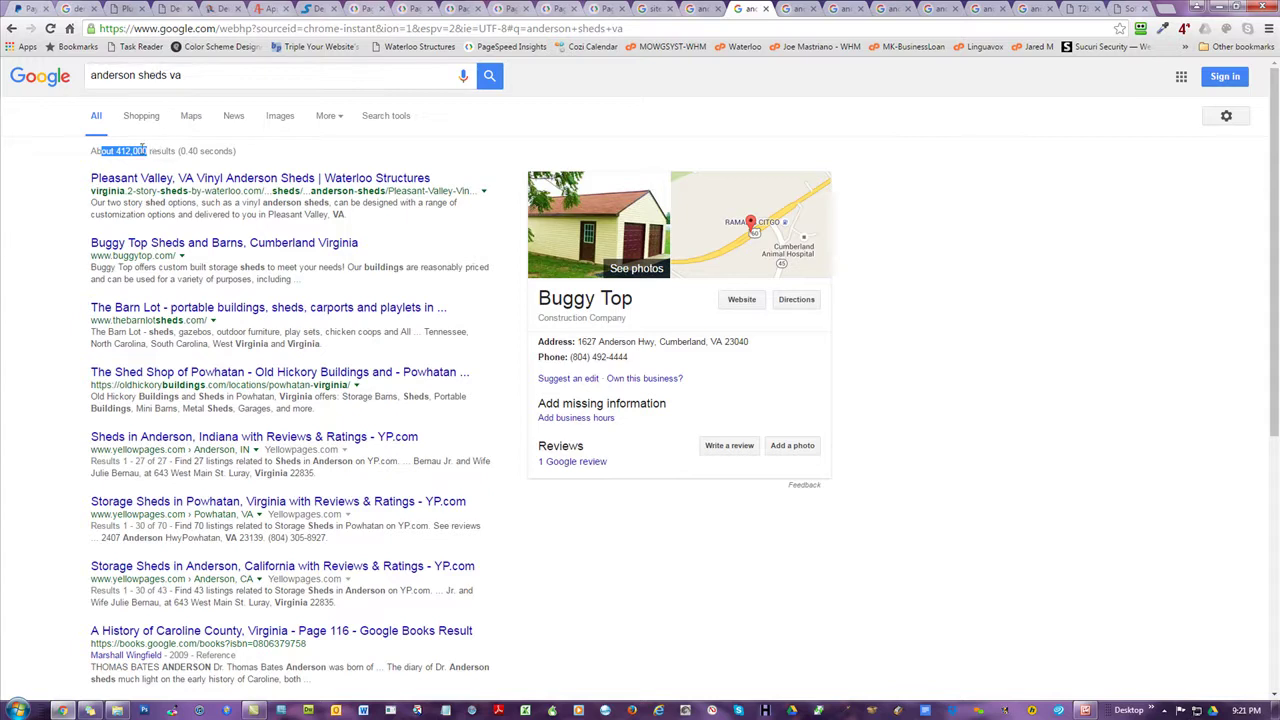
pyautogui.click(795, 14)
pyautogui.moveTo(151, 152); pyautogui.dragTo(118, 155)
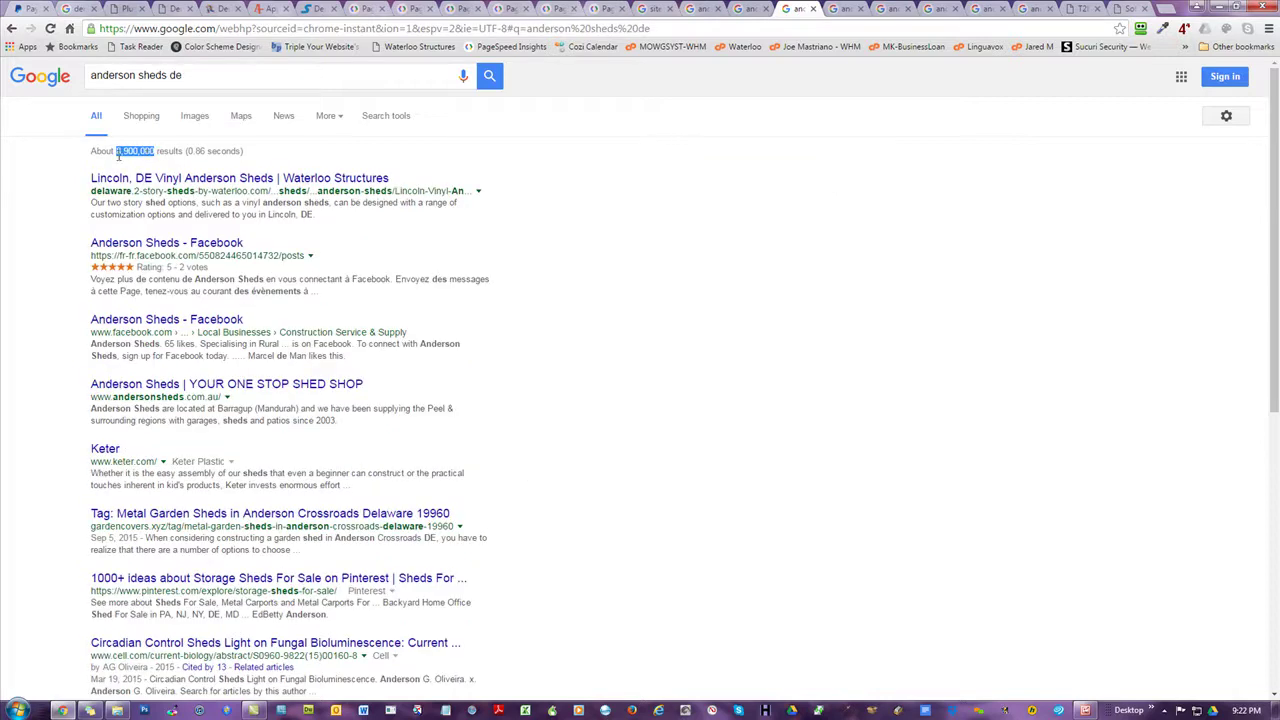
pyautogui.click(210, 82)
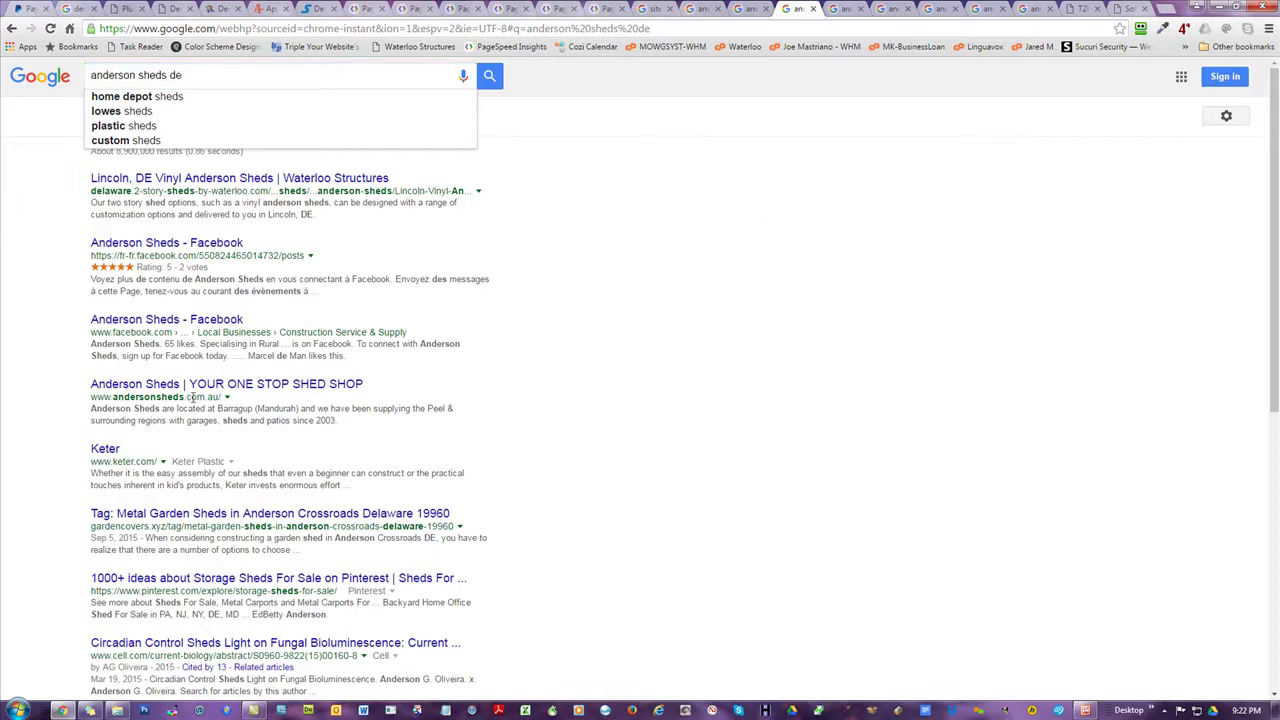
pyautogui.moveTo(165, 202); pyautogui.dragTo(120, 180)
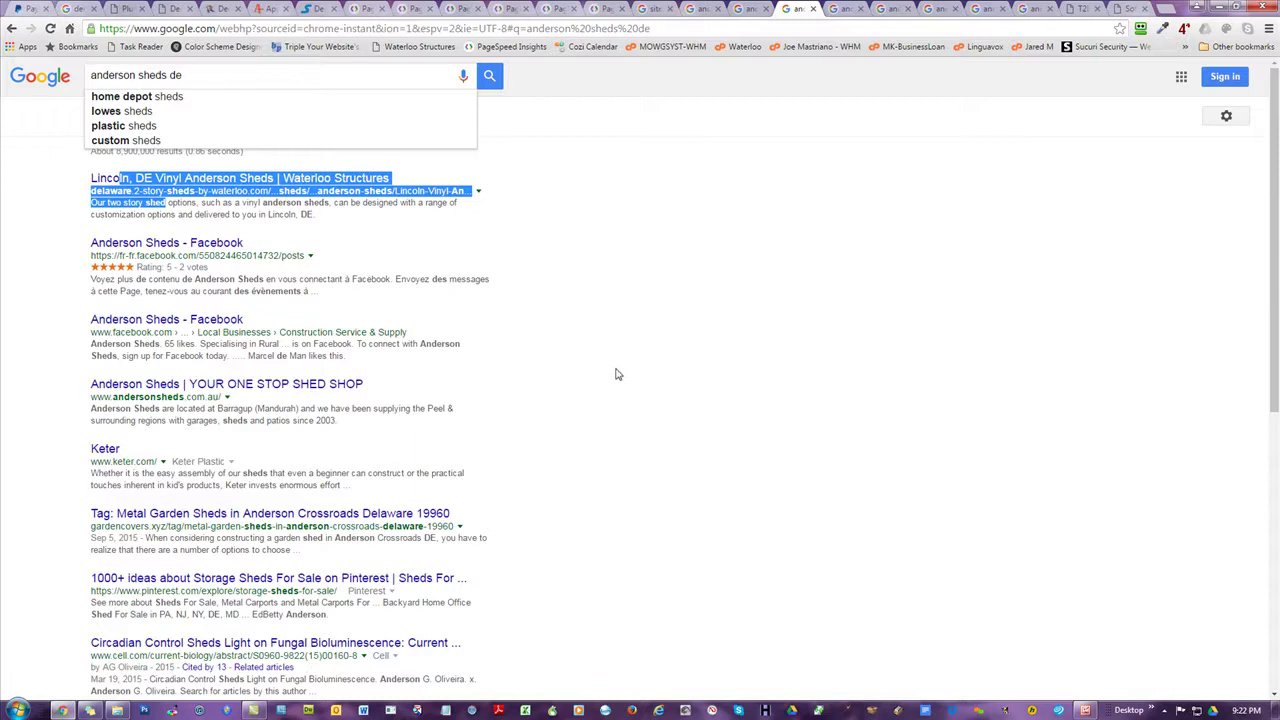
pyautogui.click(803, 261)
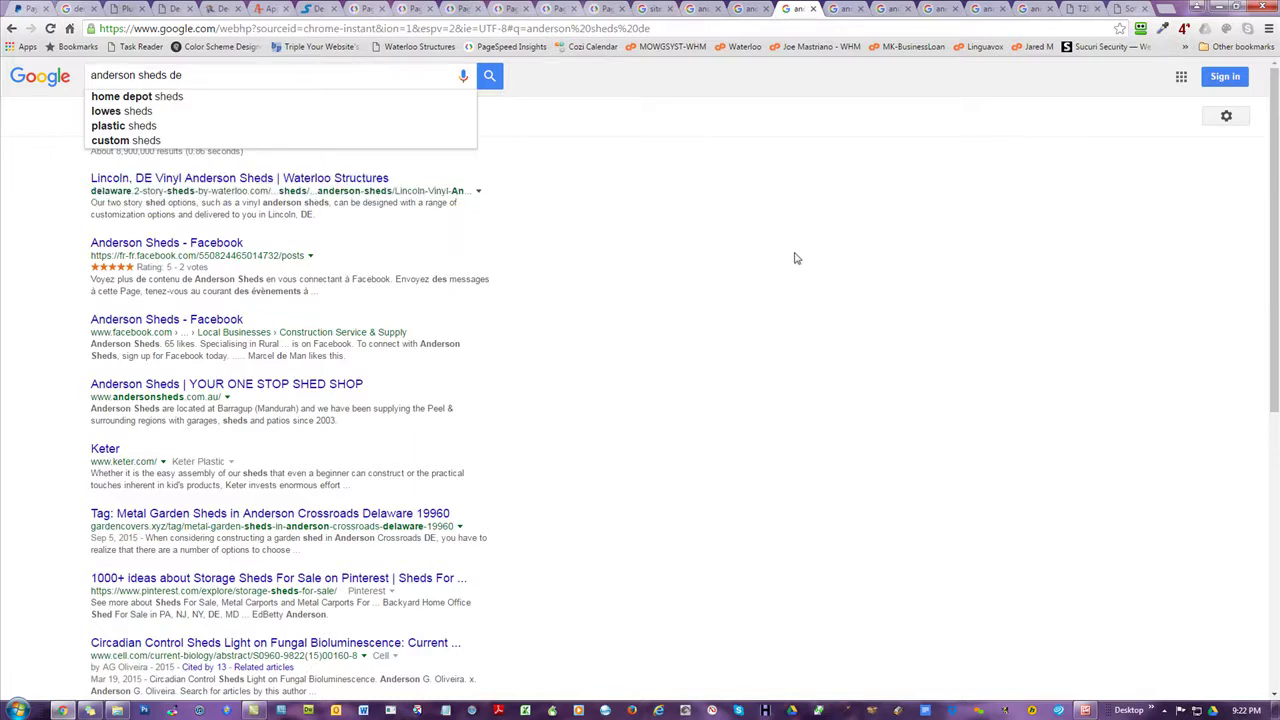
# - Review the Google results for "anderson sheds" in ma, ny, wv, nj and ri, checking each first listing's state subdomain
pyautogui.click(838, 12)
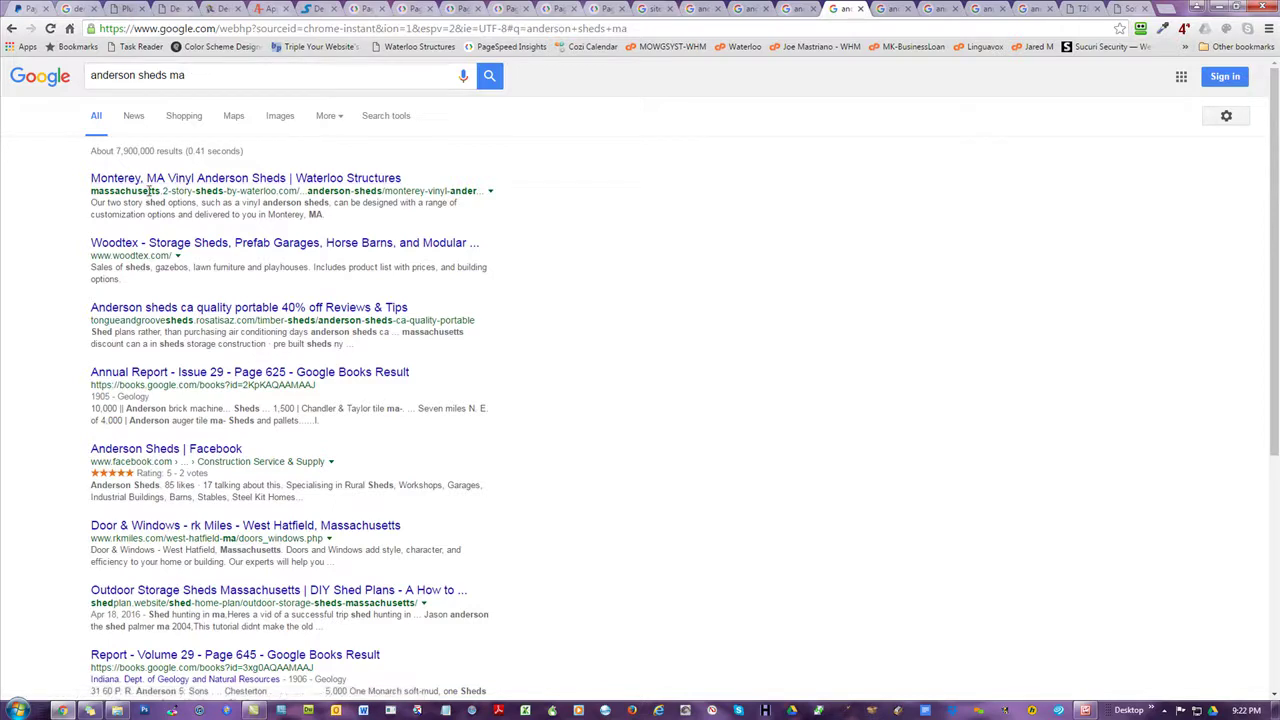
pyautogui.hotkey('ctrl', 'Tab')
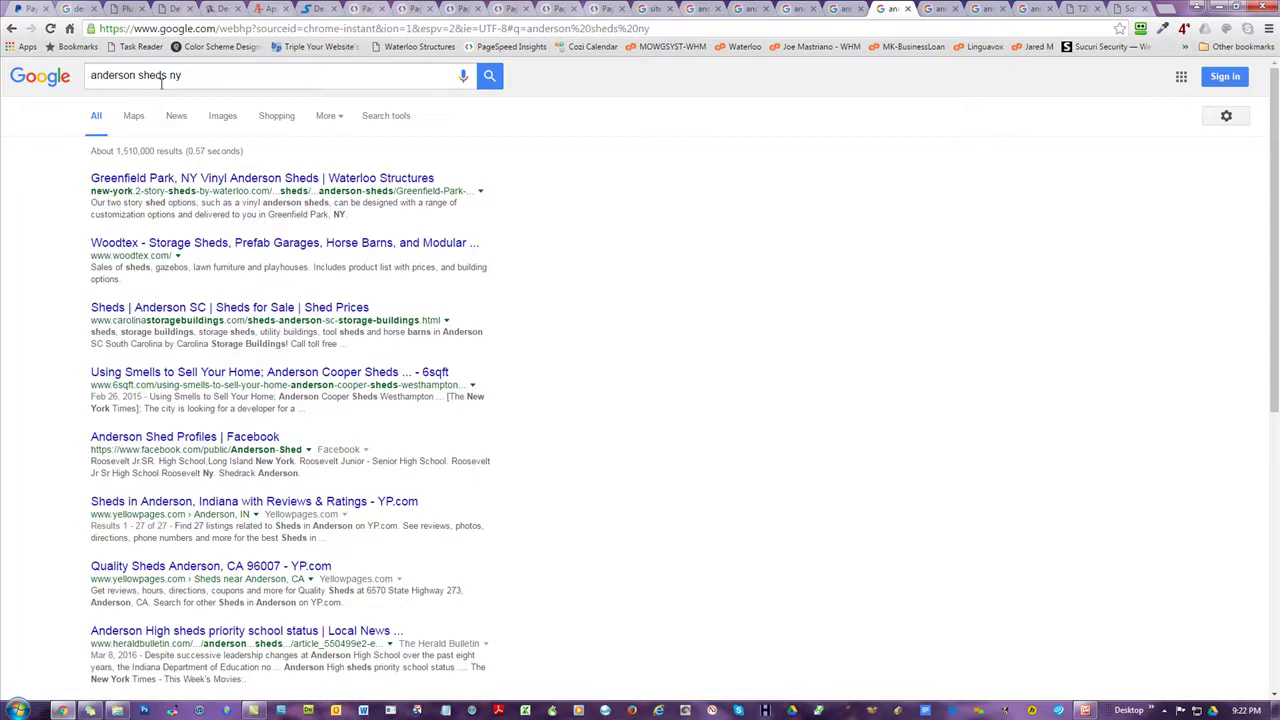
pyautogui.click(946, 10)
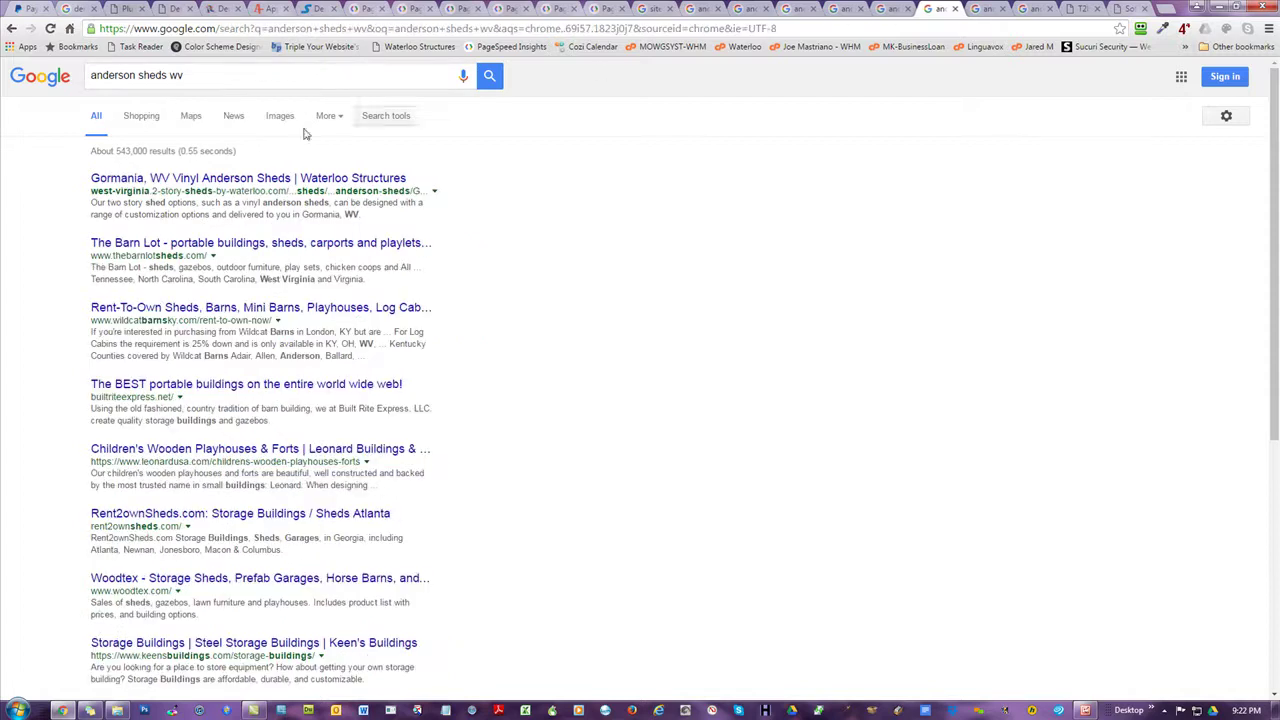
pyautogui.click(985, 9)
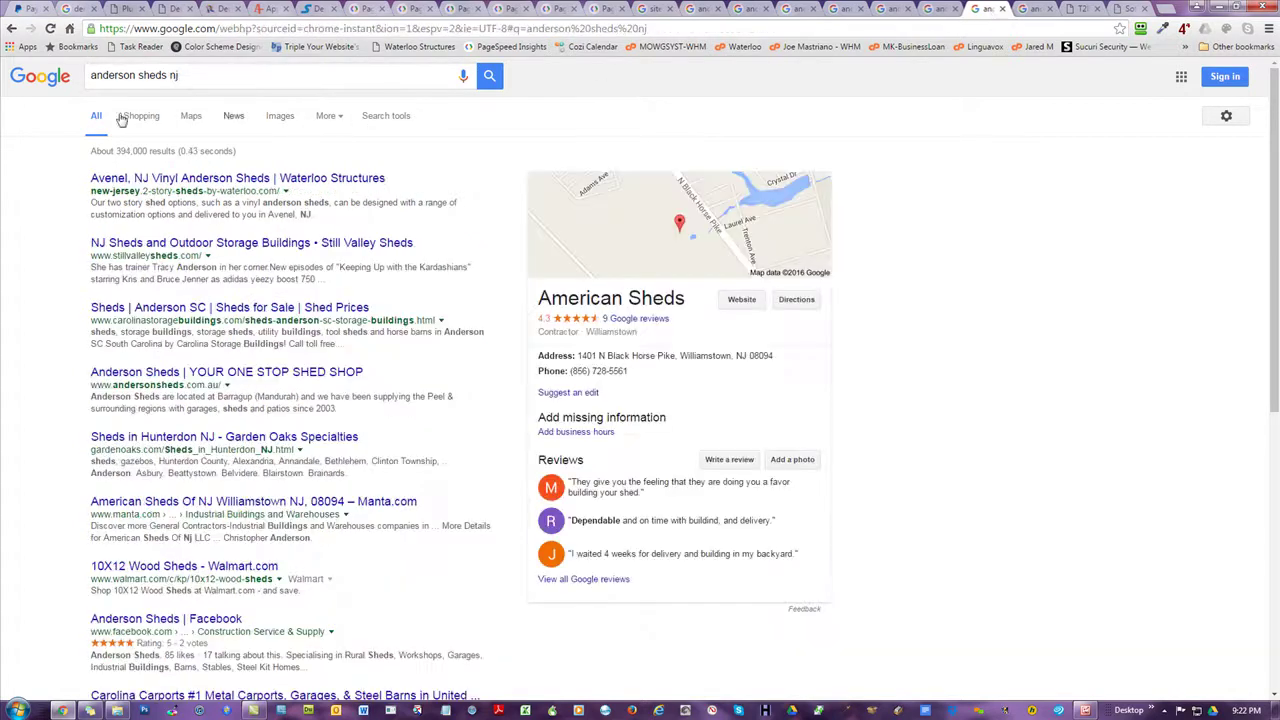
pyautogui.click(1024, 10)
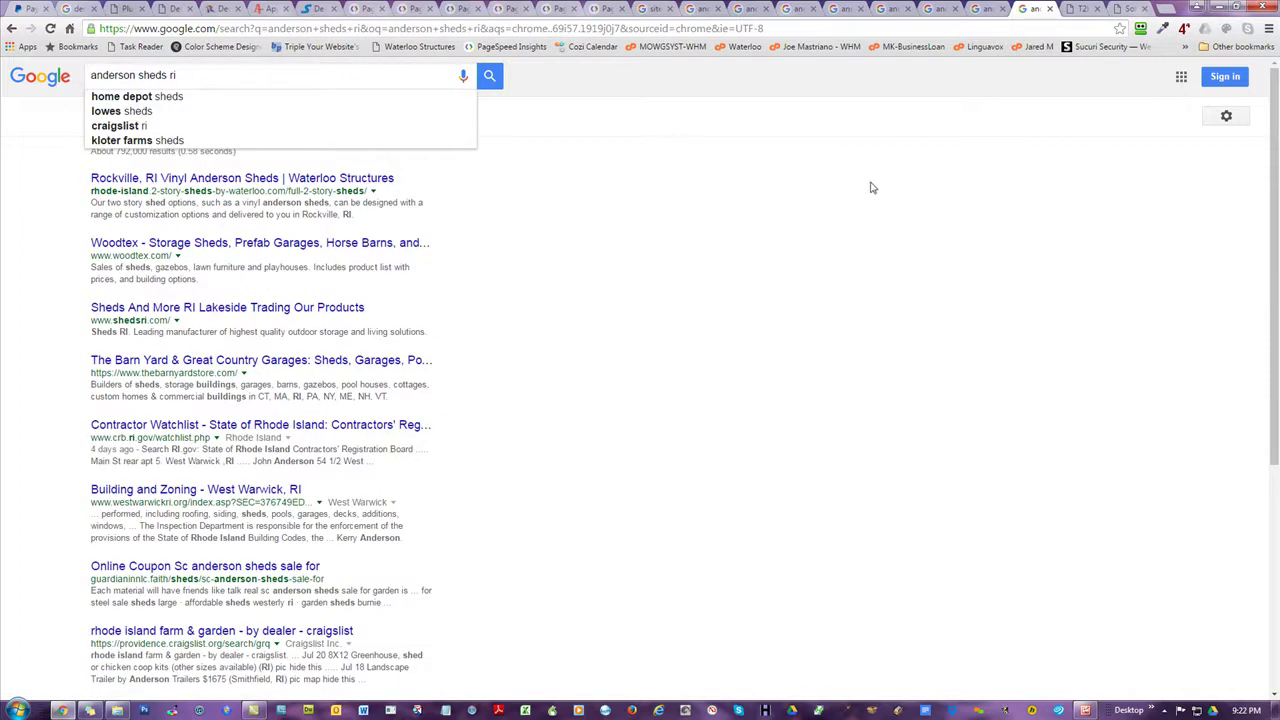
pyautogui.click(49, 28)
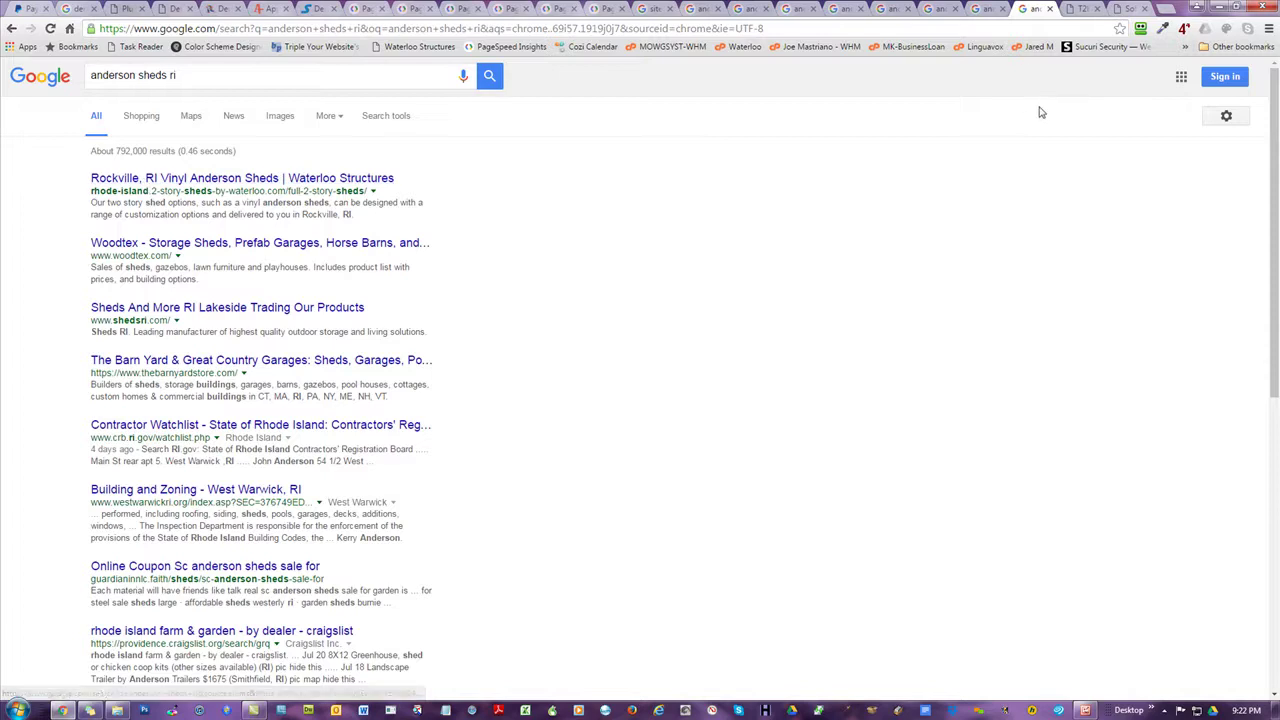
# - Revisit the 2-story-sheds-by-waterloo.com report, and compare the mobile and desktop scores in the aaatoday.com report
pyautogui.click(1071, 12)
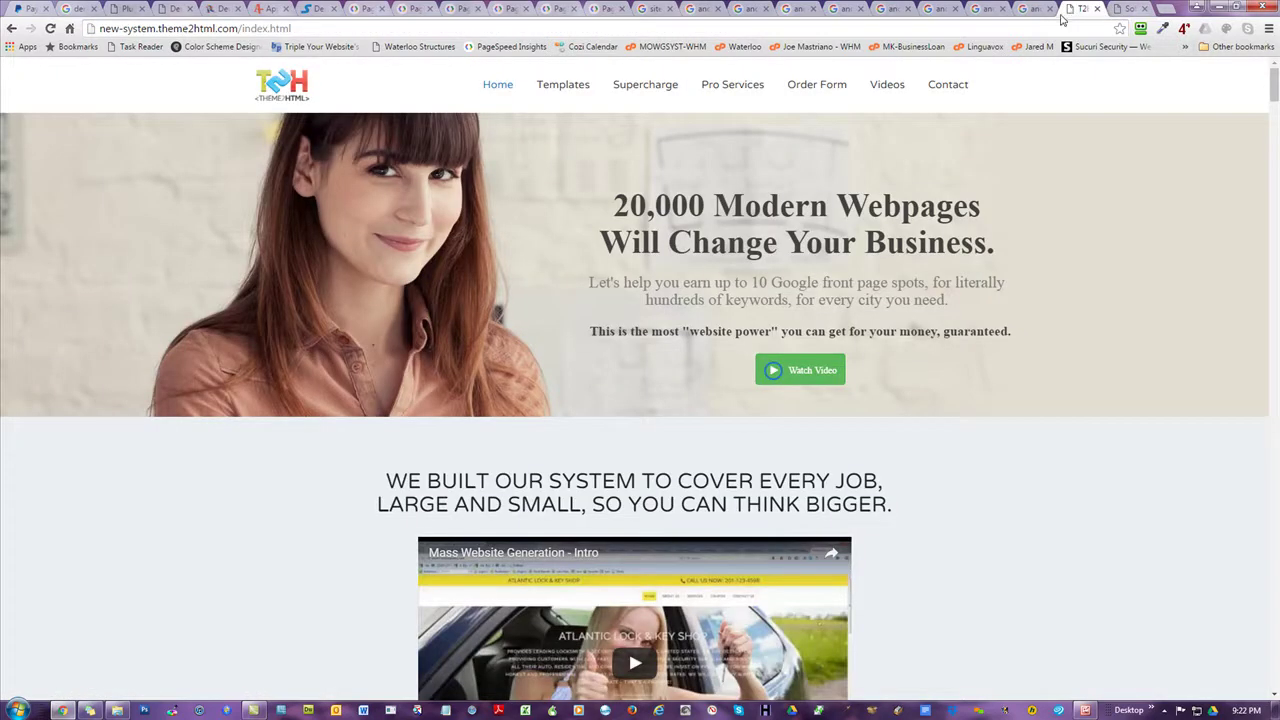
pyautogui.click(599, 15)
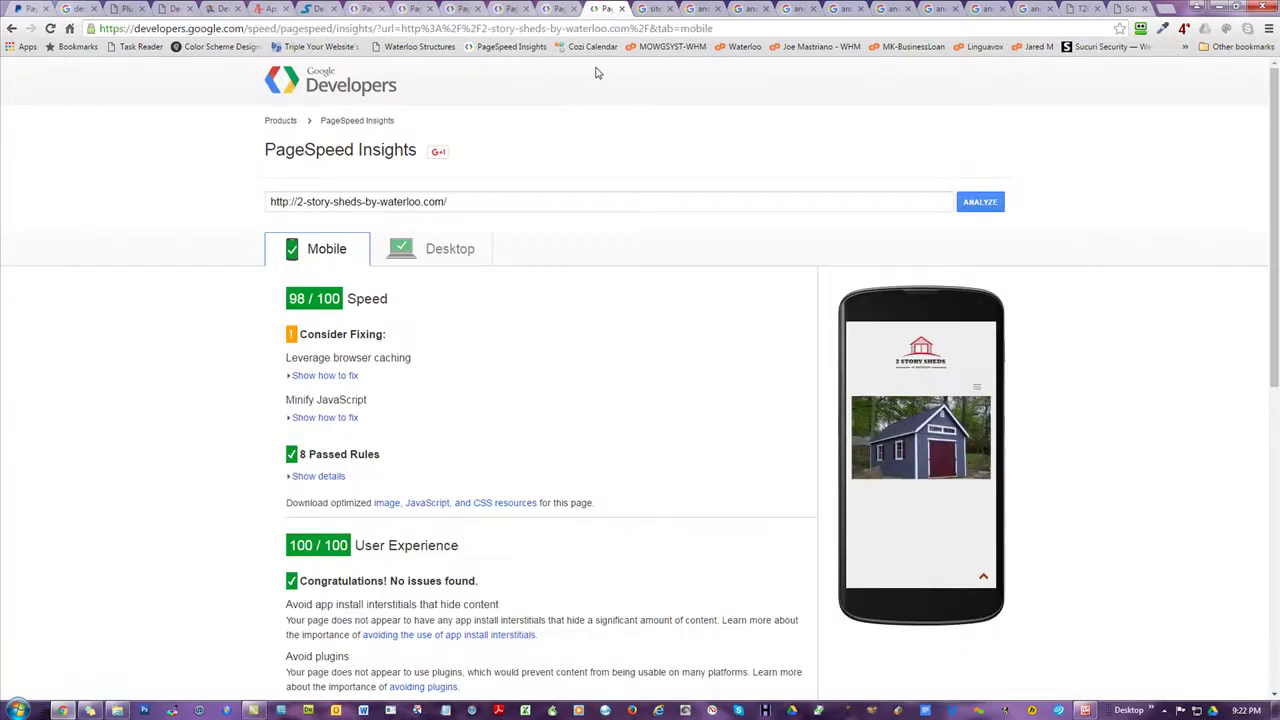
pyautogui.click(362, 12)
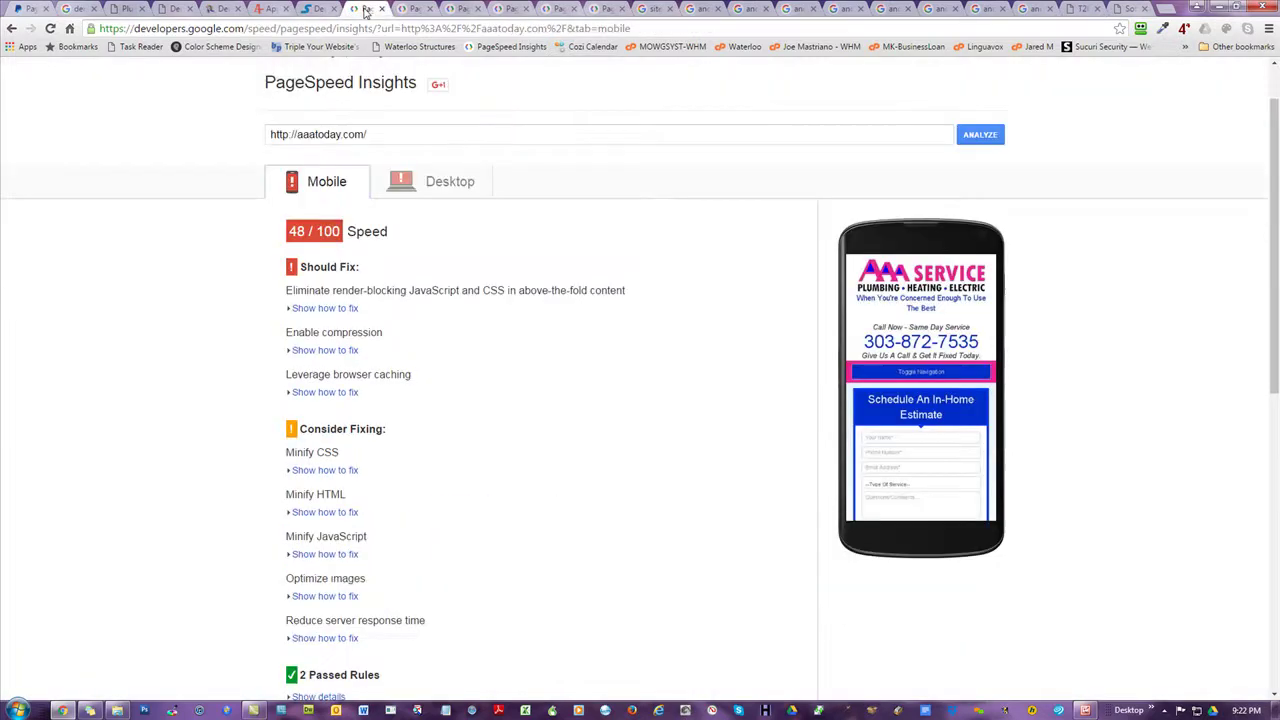
pyautogui.click(428, 188)
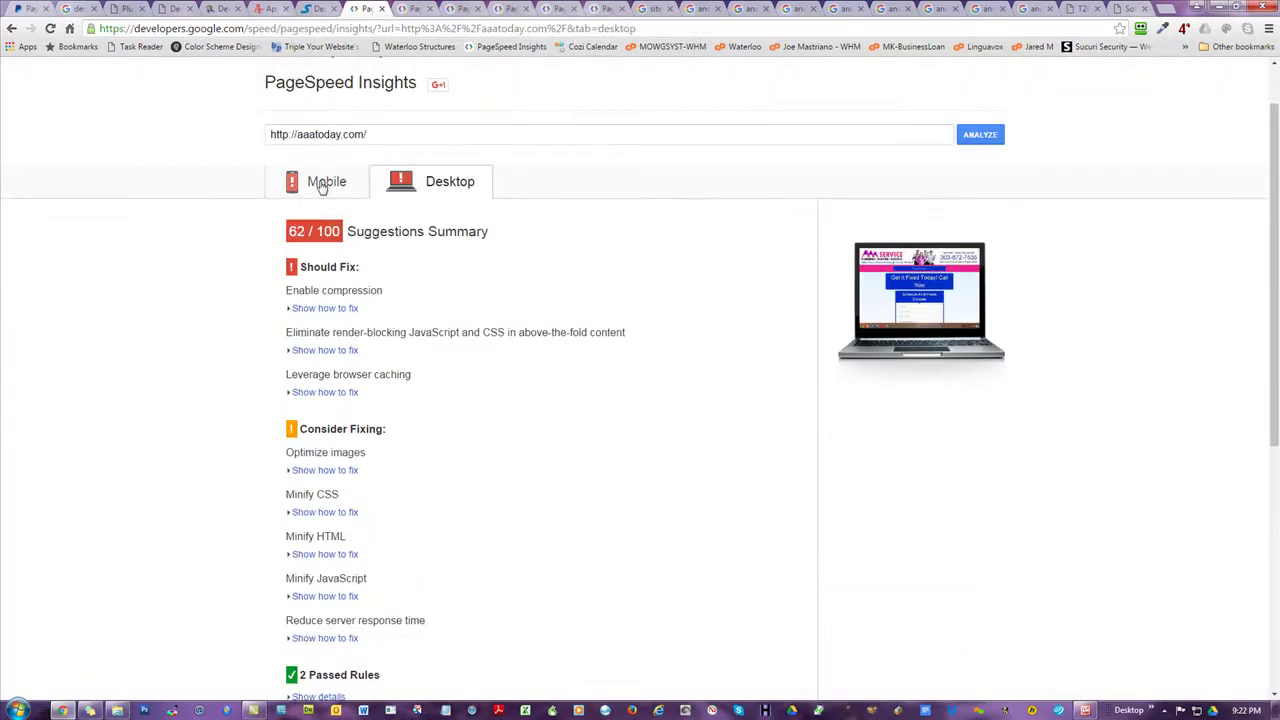
pyautogui.click(322, 188)
# - Highlight the "PageSpeed Insights" heading above the aaatoday.com mobile report
pyautogui.moveTo(416, 137); pyautogui.dragTo(265, 114)
pyautogui.moveTo(421, 86); pyautogui.dragTo(262, 85)
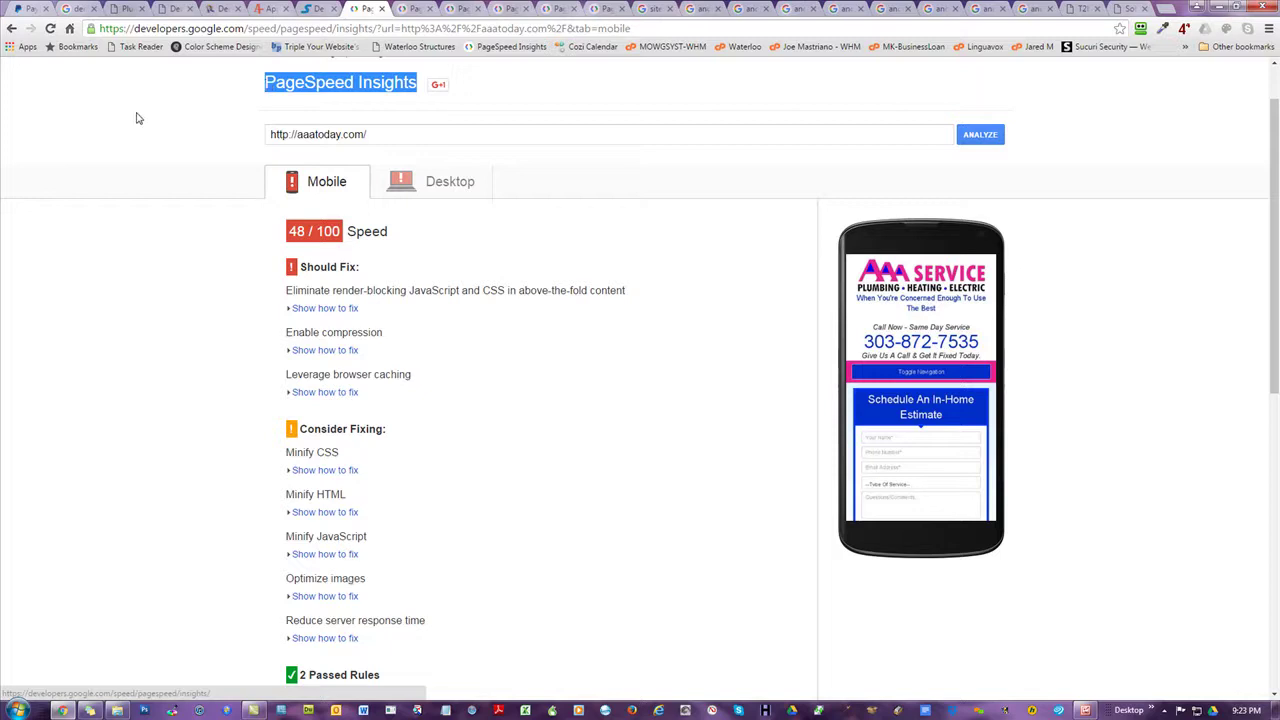
pyautogui.click(262, 85)
pyautogui.scroll(1, 519, 199)
pyautogui.scroll(1, 519, 199)
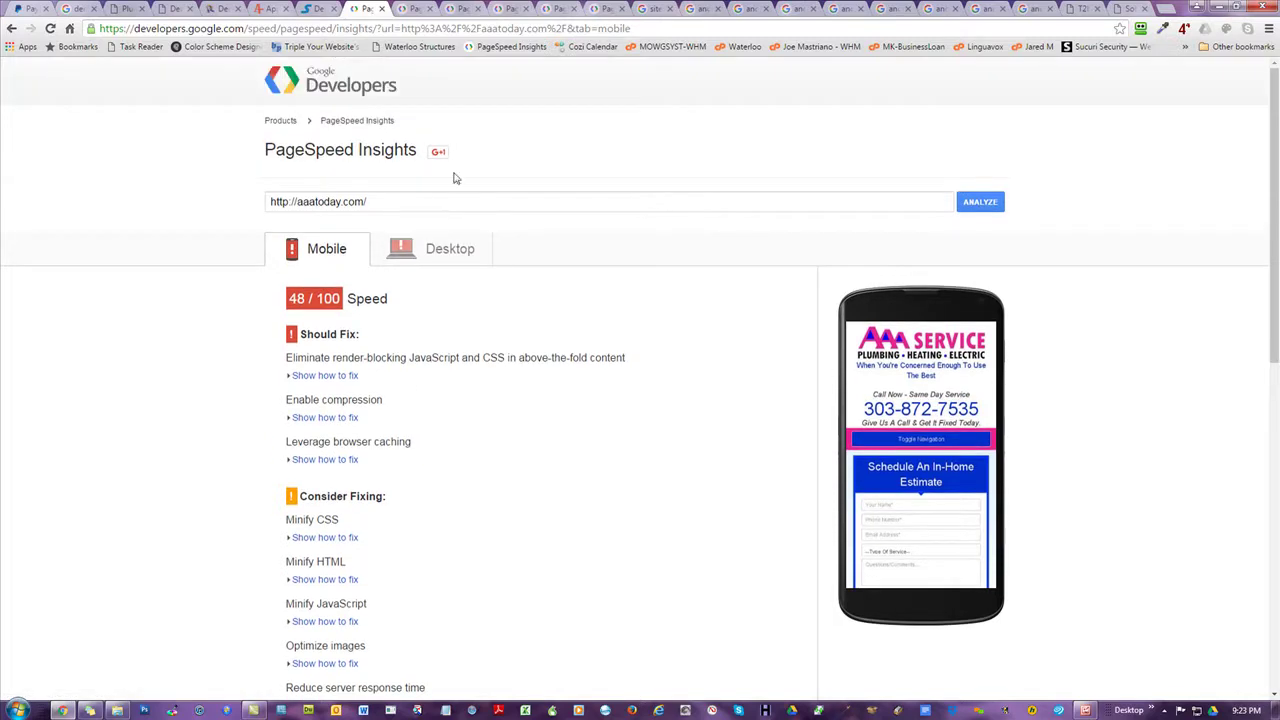
# - Contrast the 2-story-sheds-by-waterloo.com report with the mobile and desktop scores for aaatoday.com
pyautogui.click(595, 12)
pyautogui.click(430, 252)
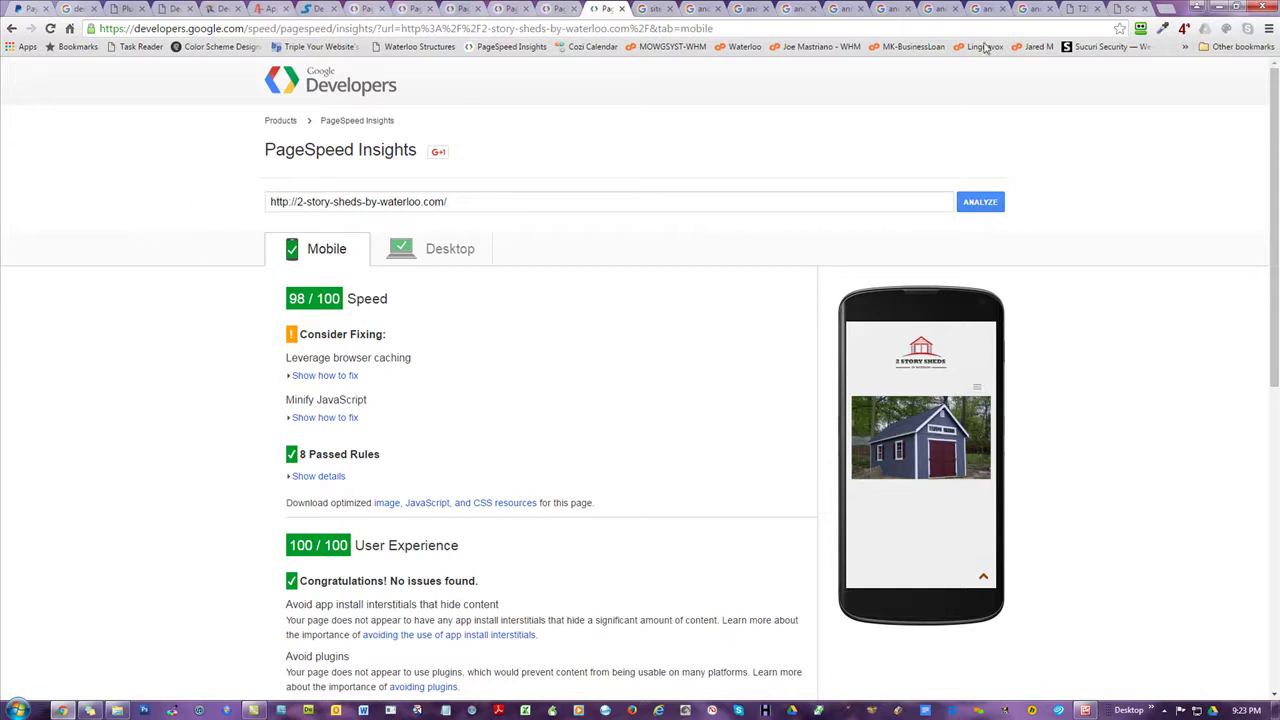
pyautogui.click(365, 10)
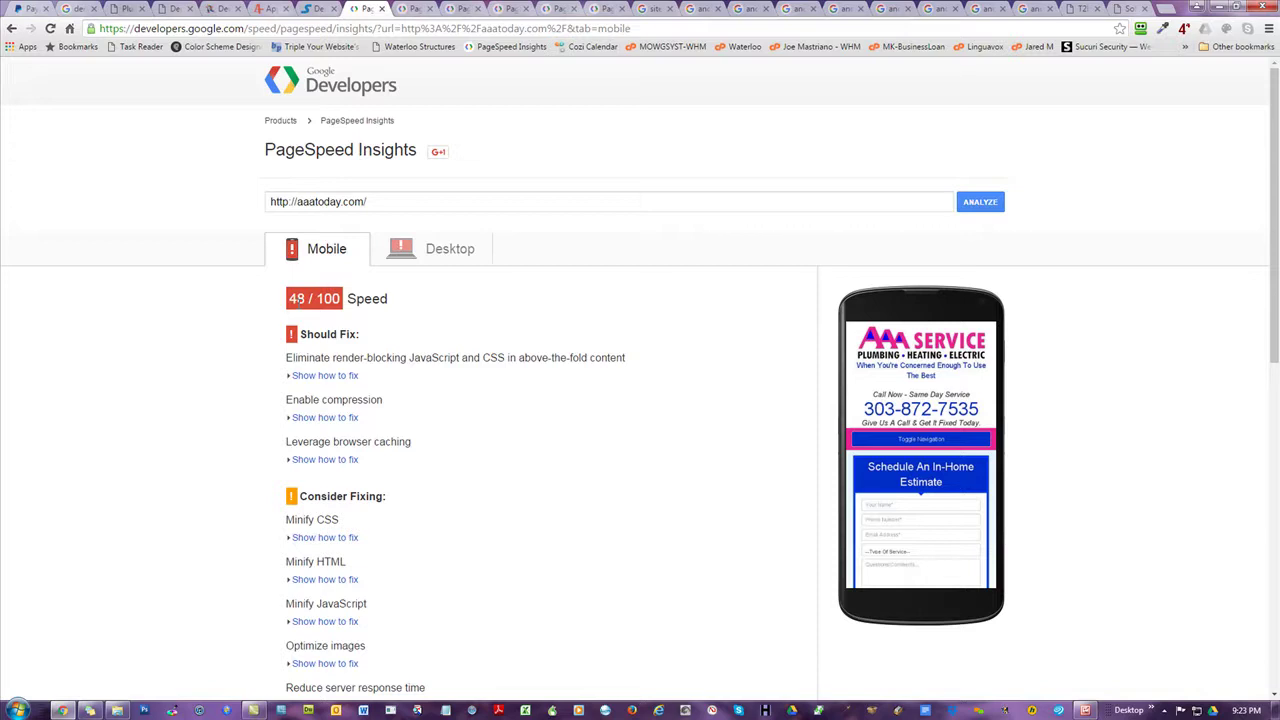
pyautogui.click(445, 252)
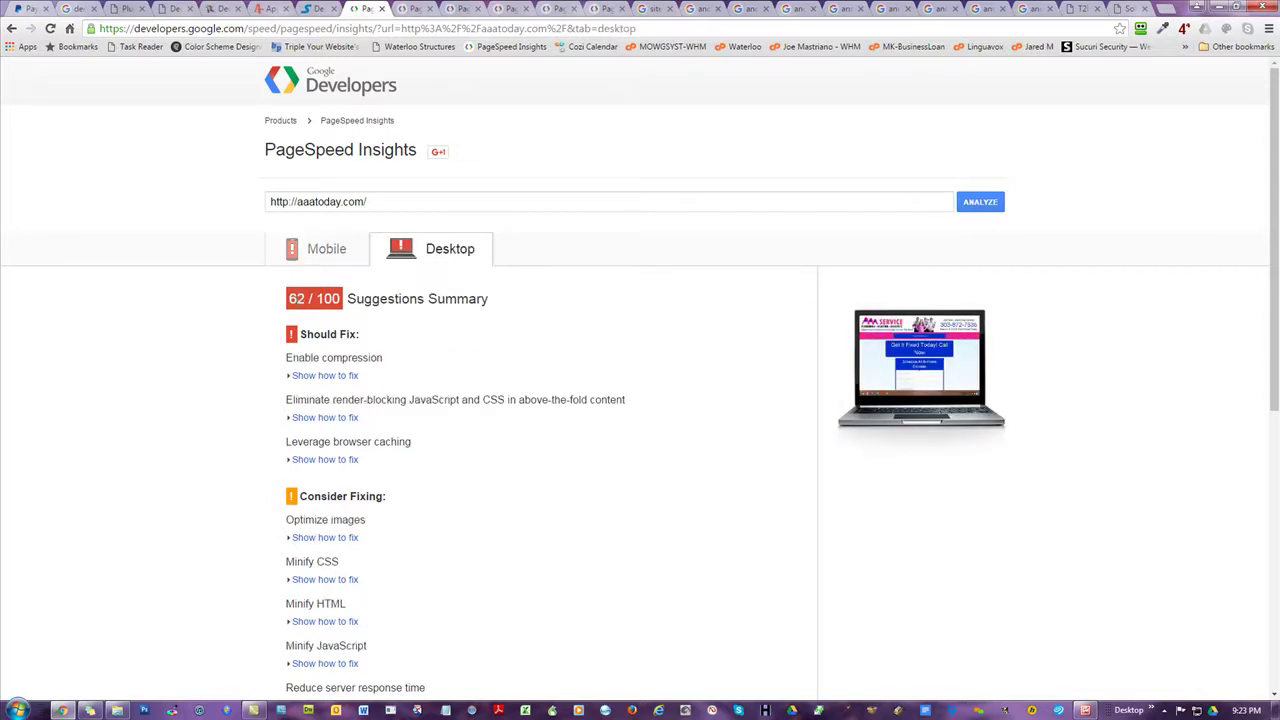
pyautogui.click(318, 256)
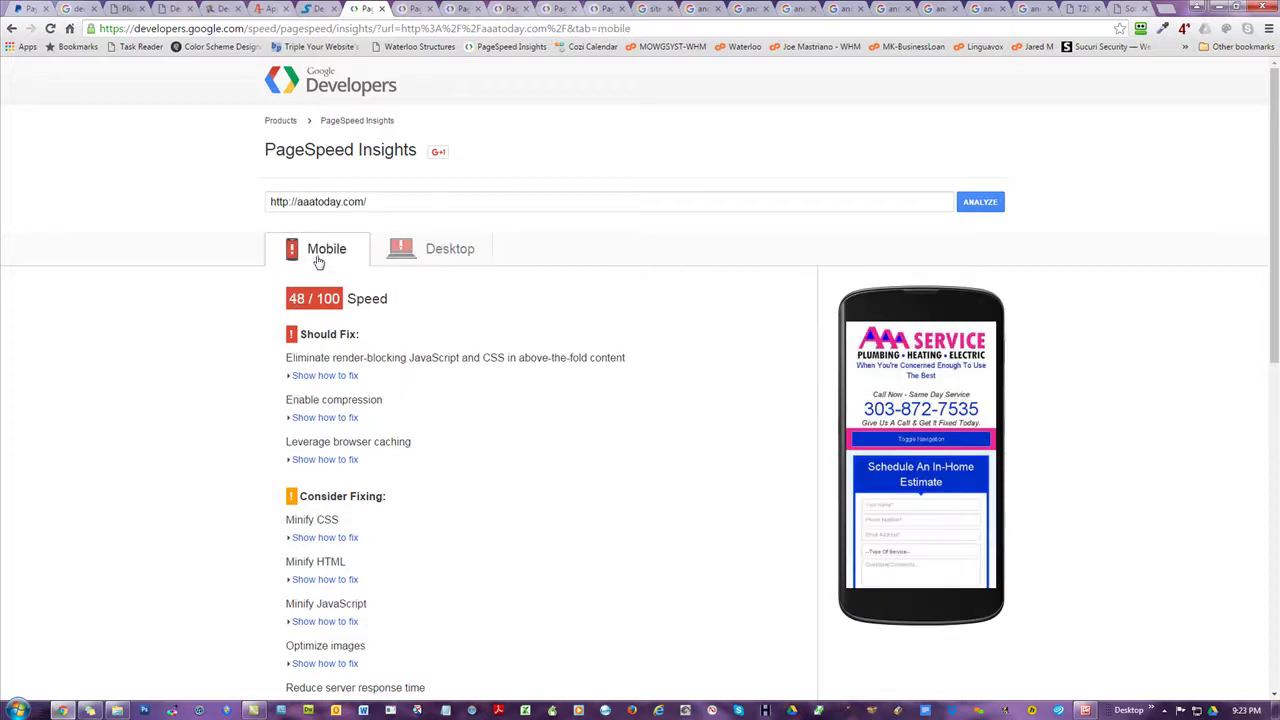
pyautogui.click(438, 250)
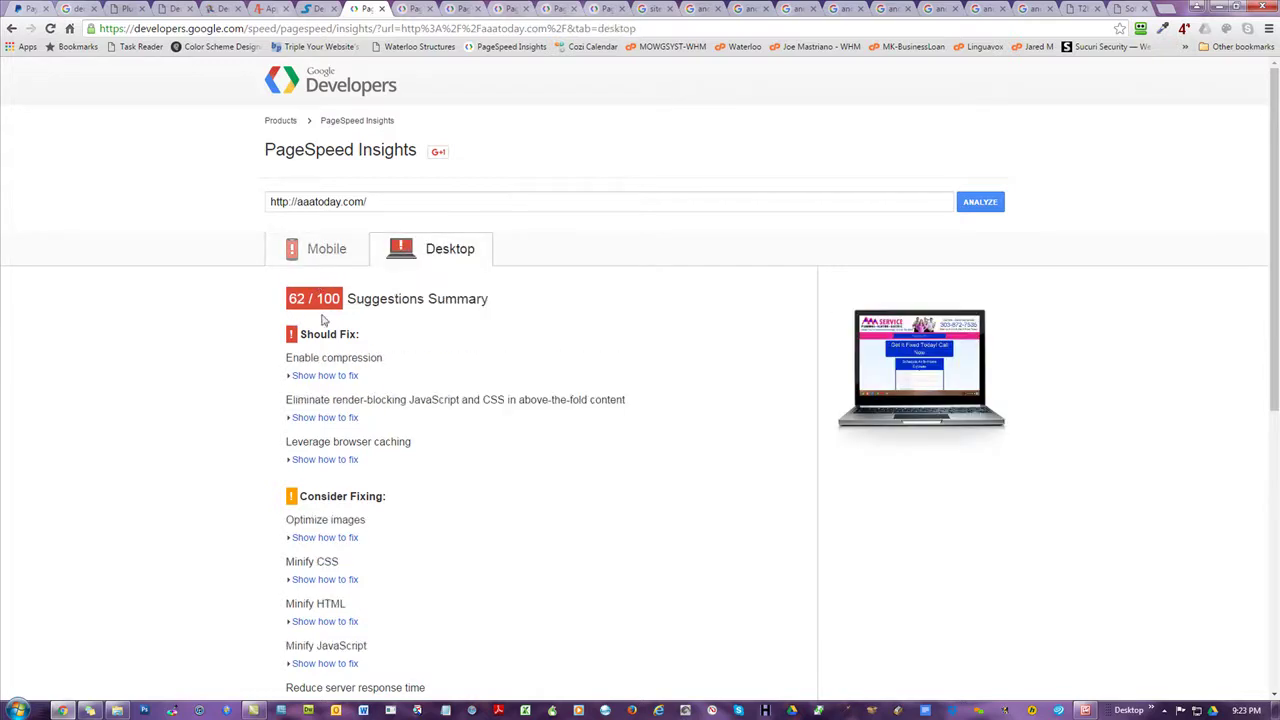
pyautogui.click(325, 250)
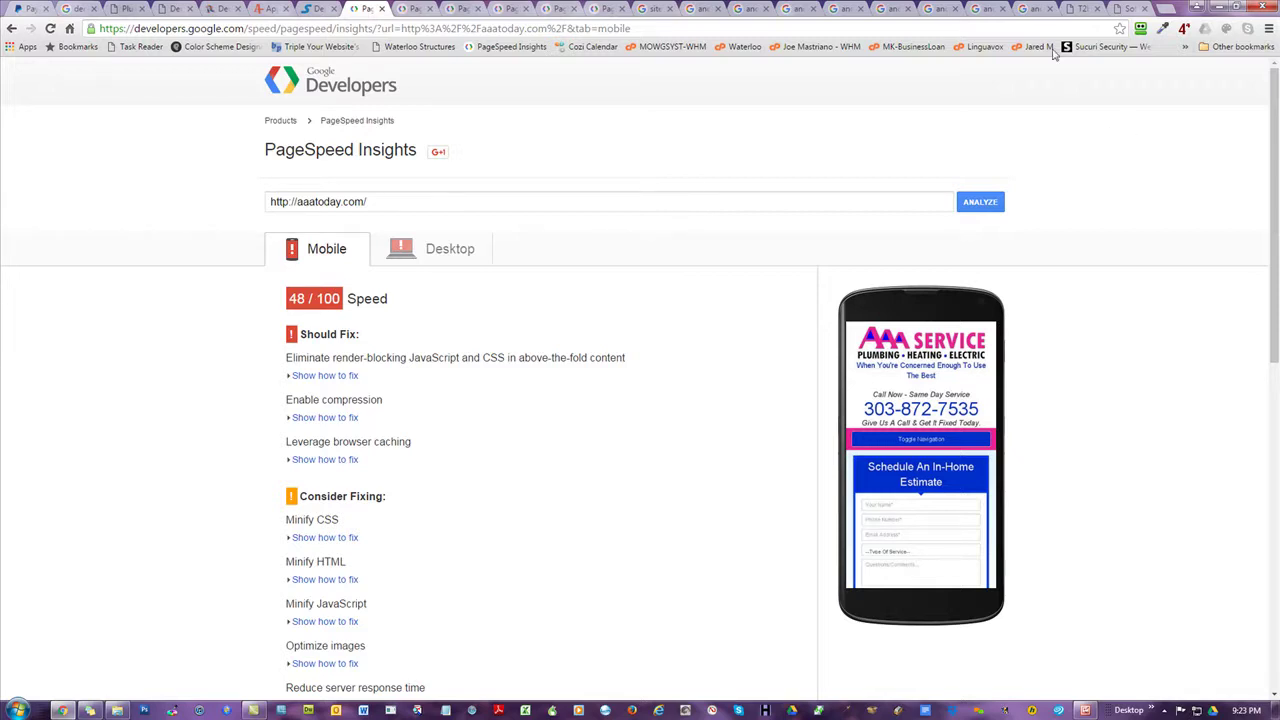
# - View the Theme2HTML site's training page and highlight the price of the SI Tool Buy Now Option
pyautogui.click(1078, 8)
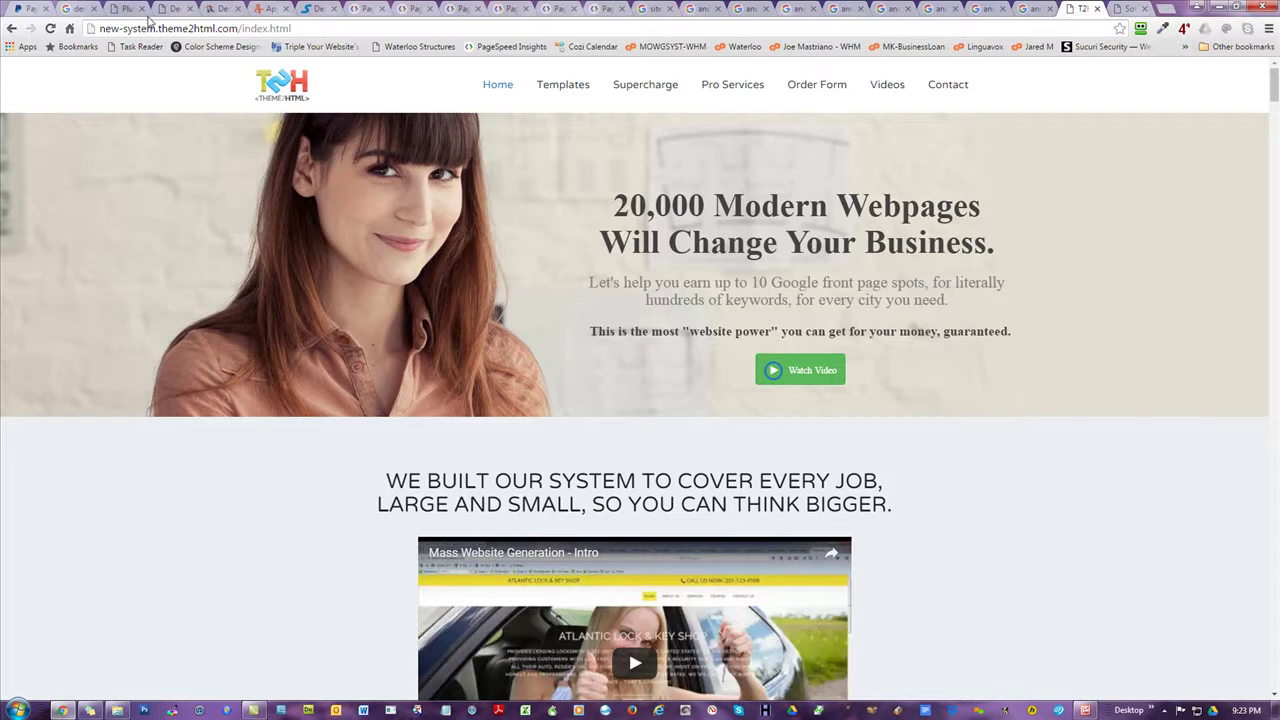
pyautogui.click(893, 90)
pyautogui.moveTo(1275, 85); pyautogui.dragTo(1275, 630)
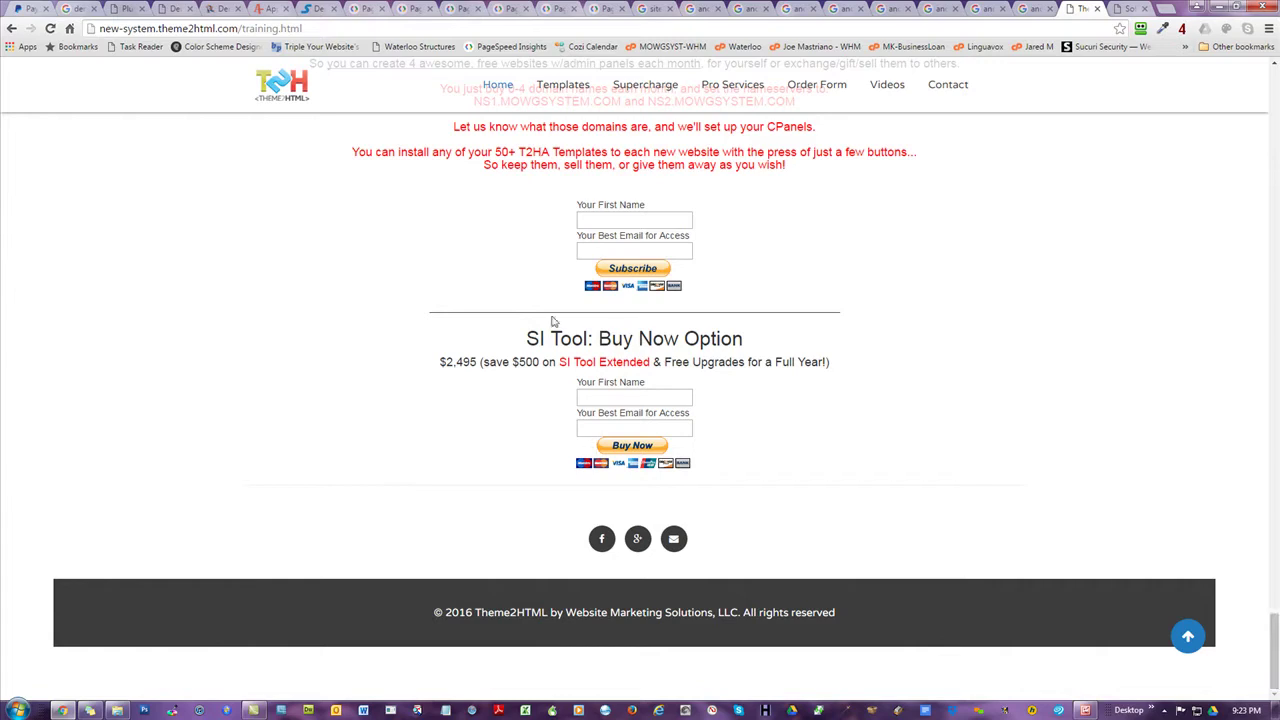
pyautogui.moveTo(481, 363); pyautogui.dragTo(440, 362)
# - Review the SI Tool purchase options and highlight "$25 for 72 hours (3 days)" under SI Tool Base 3 Day Access
pyautogui.scroll(5, 978, 292)
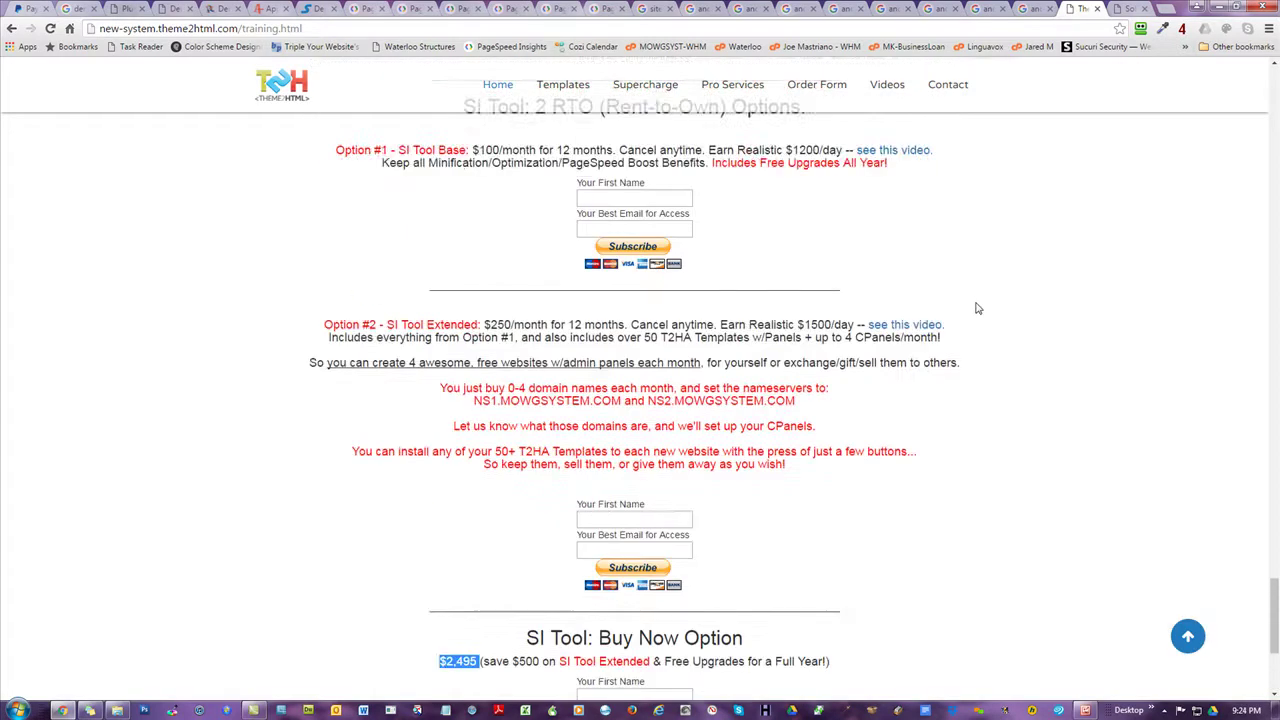
pyautogui.scroll(3, 975, 312)
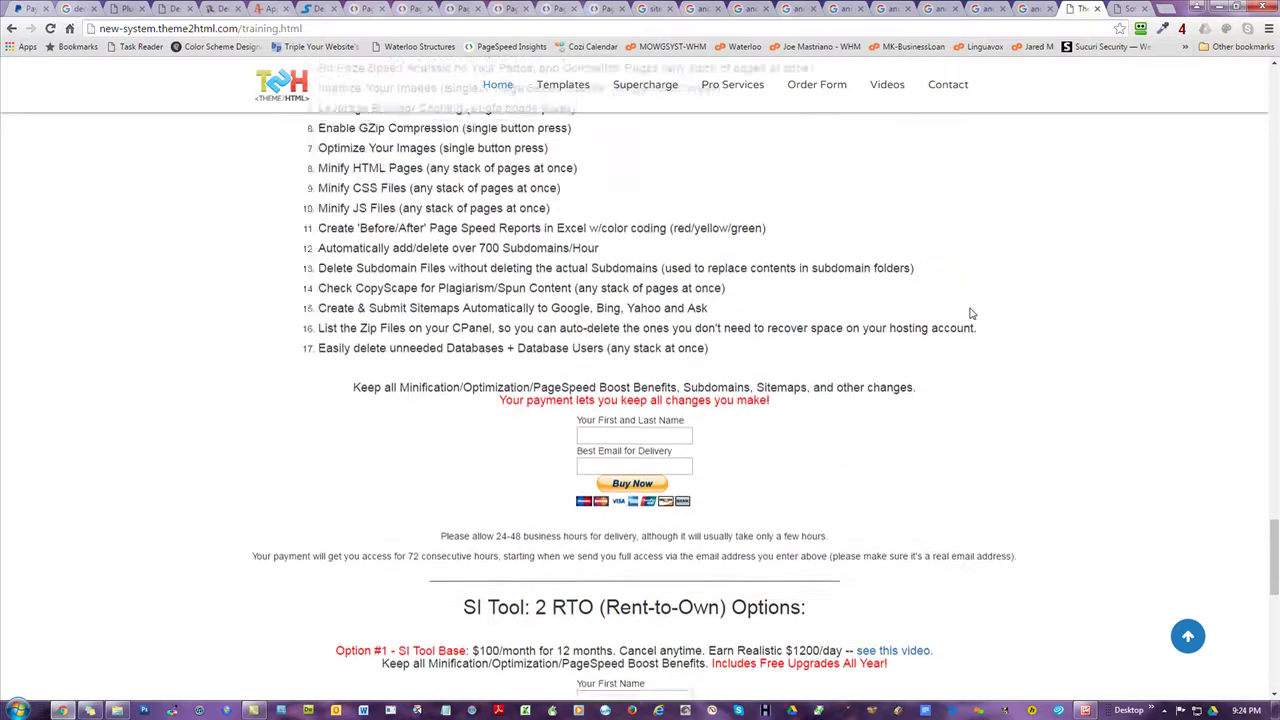
pyautogui.scroll(1, 969, 314)
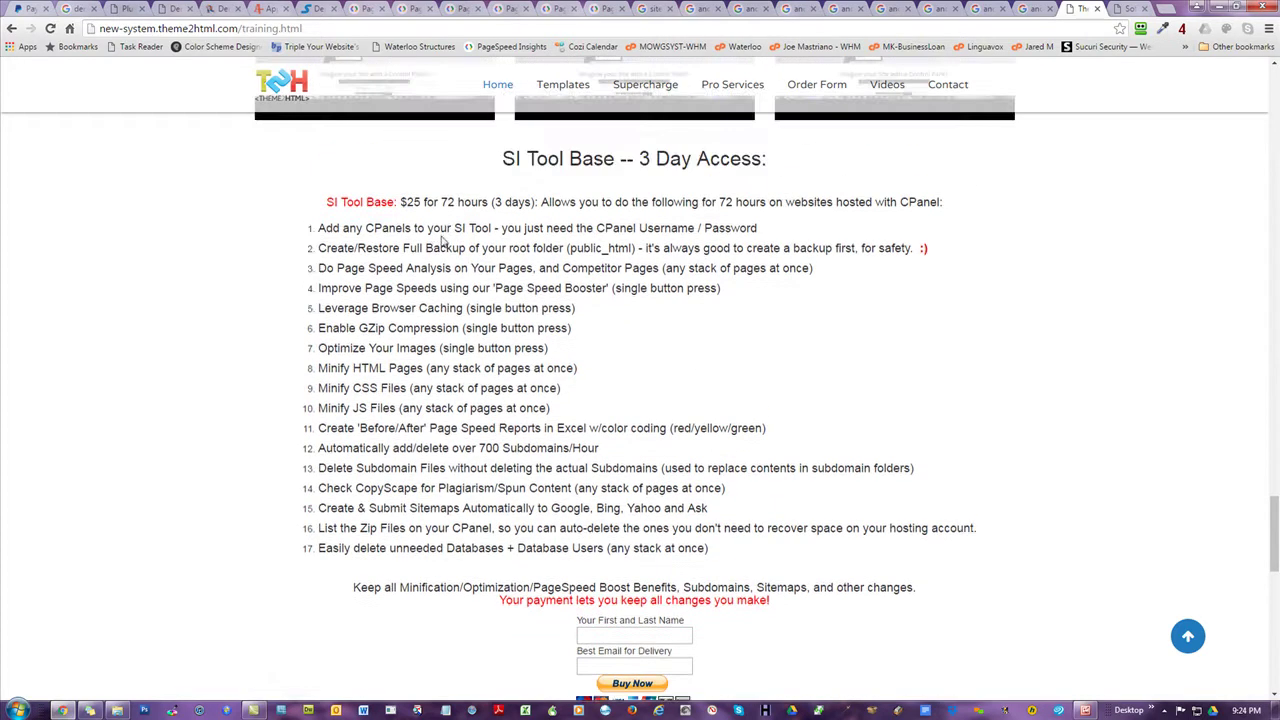
pyautogui.moveTo(400, 202); pyautogui.dragTo(535, 208)
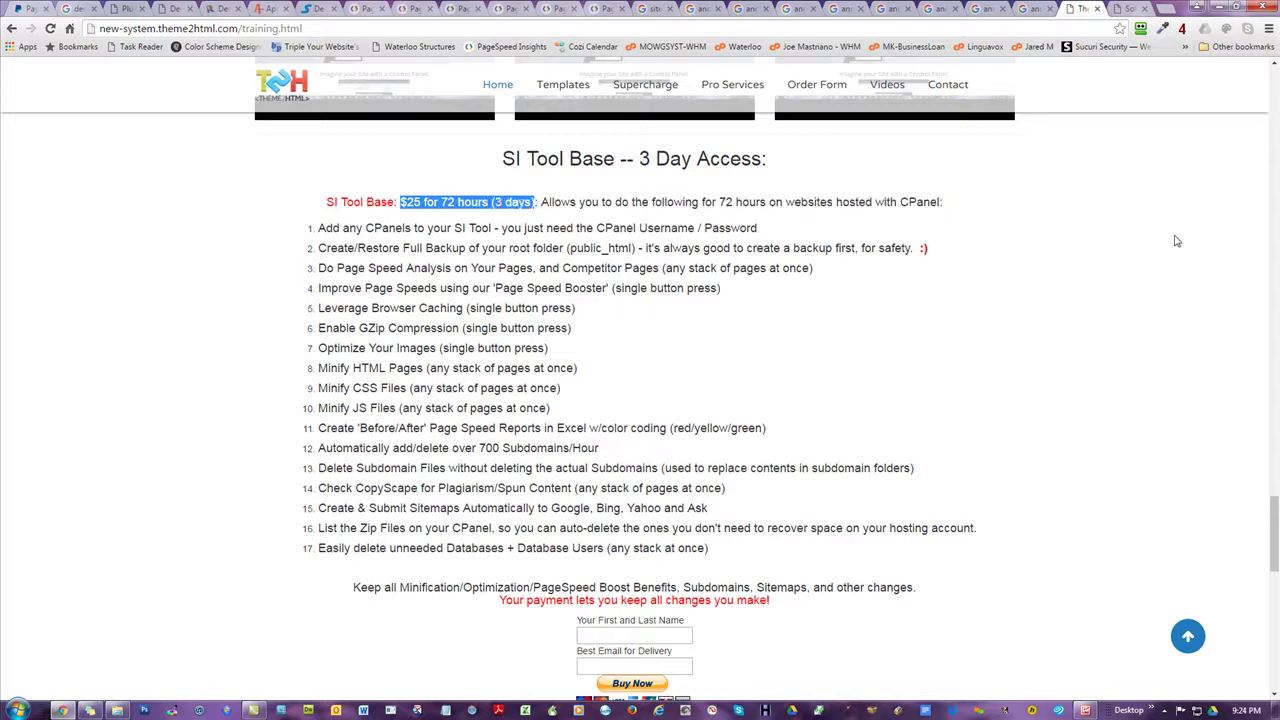
pyautogui.click(1050, 240)
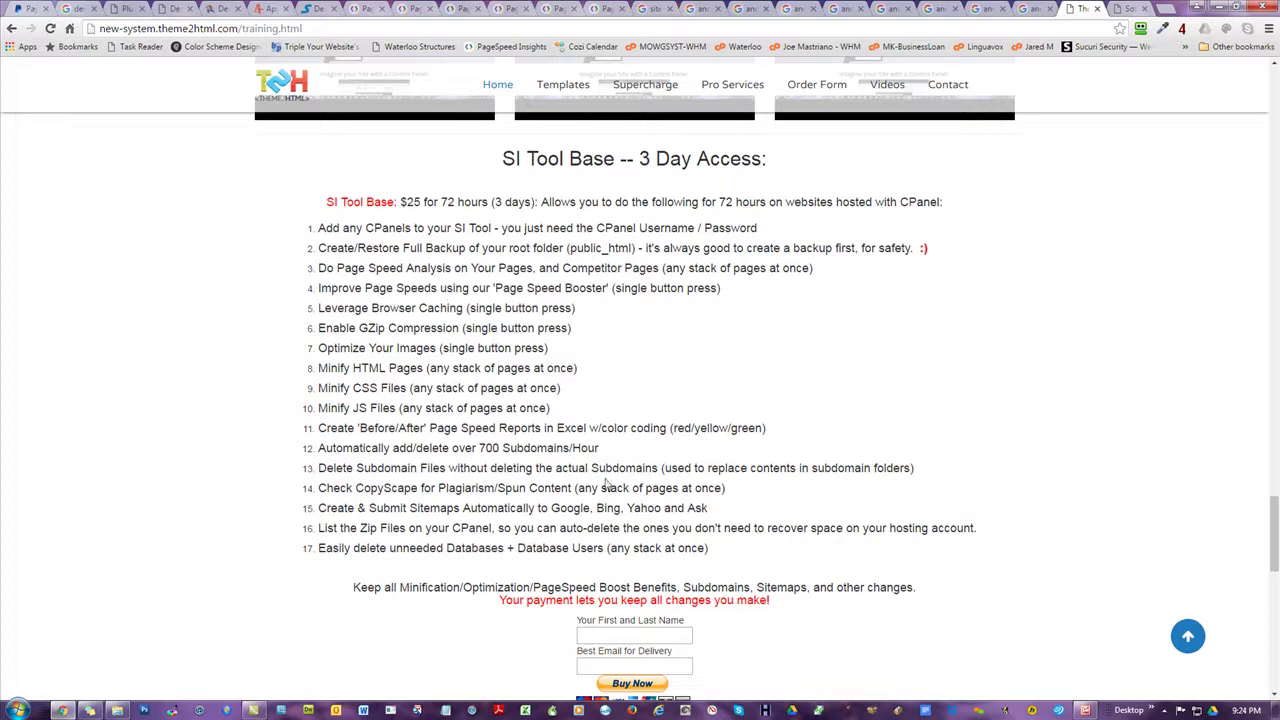
# - Highlight the full SI Tool Base feature list, and "(single button press)" in the Page Speed Booster item
pyautogui.moveTo(712, 550); pyautogui.dragTo(297, 210)
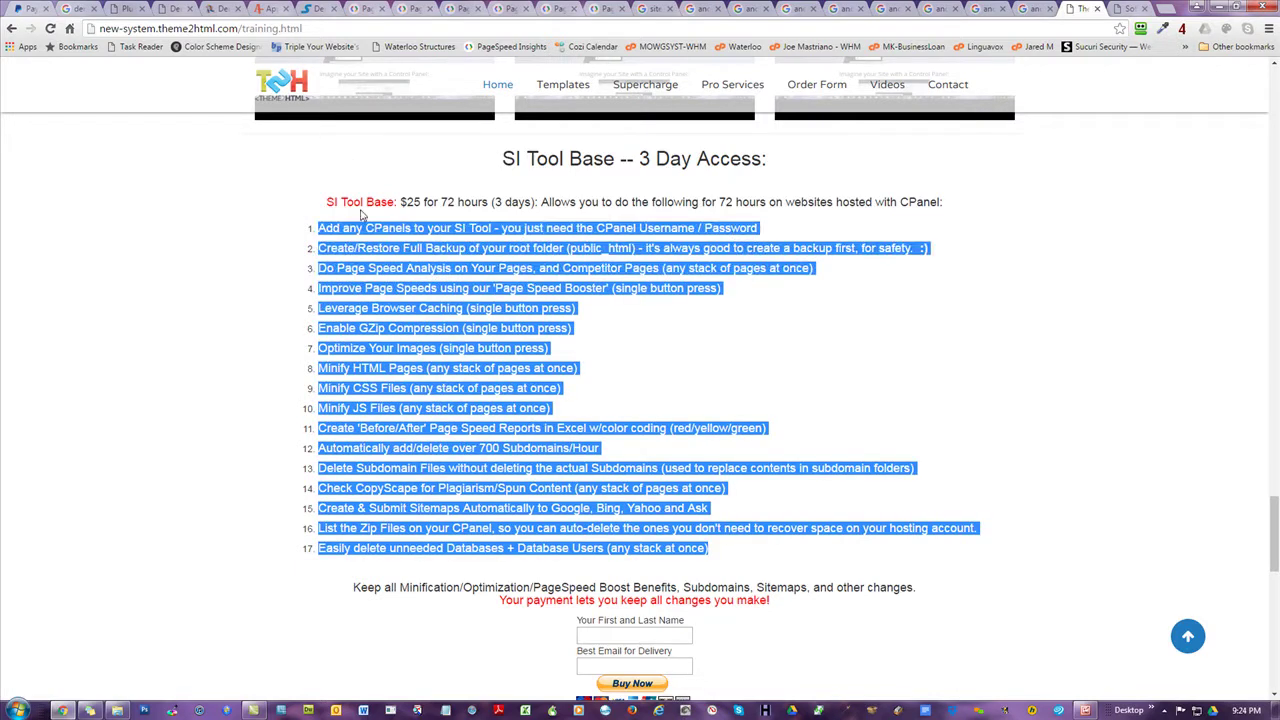
pyautogui.click(398, 260)
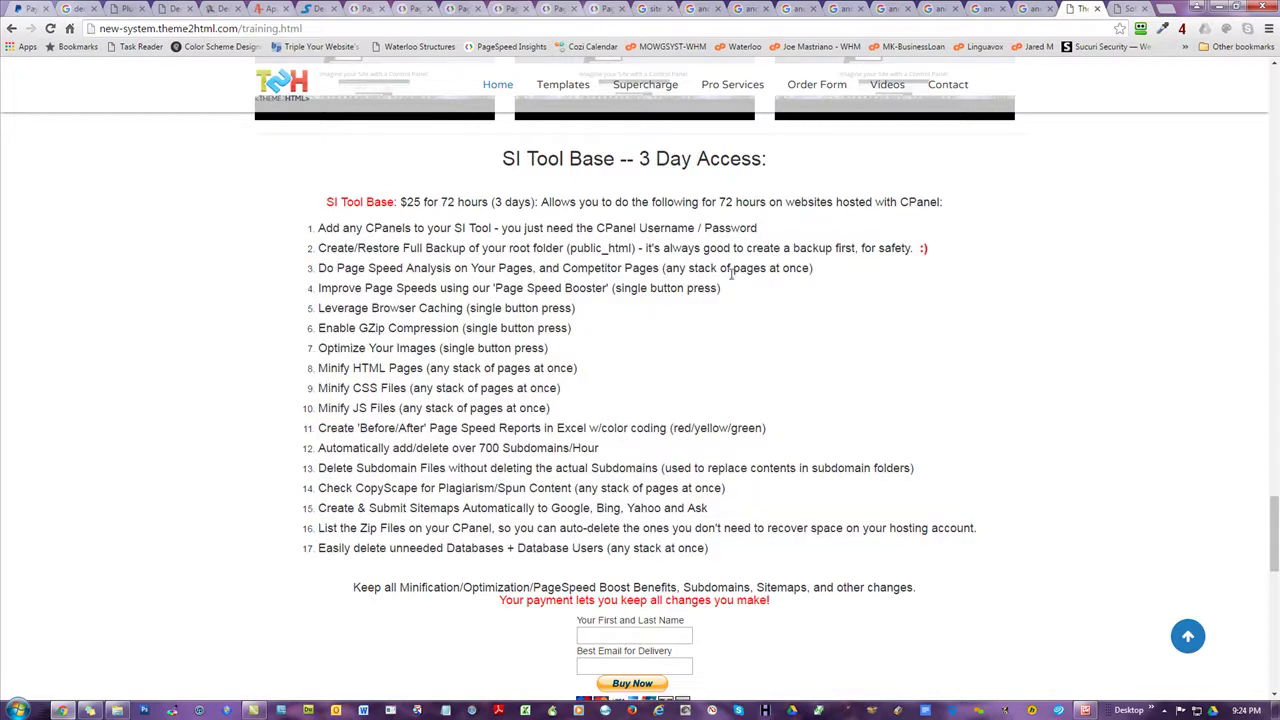
pyautogui.moveTo(721, 289); pyautogui.dragTo(612, 288)
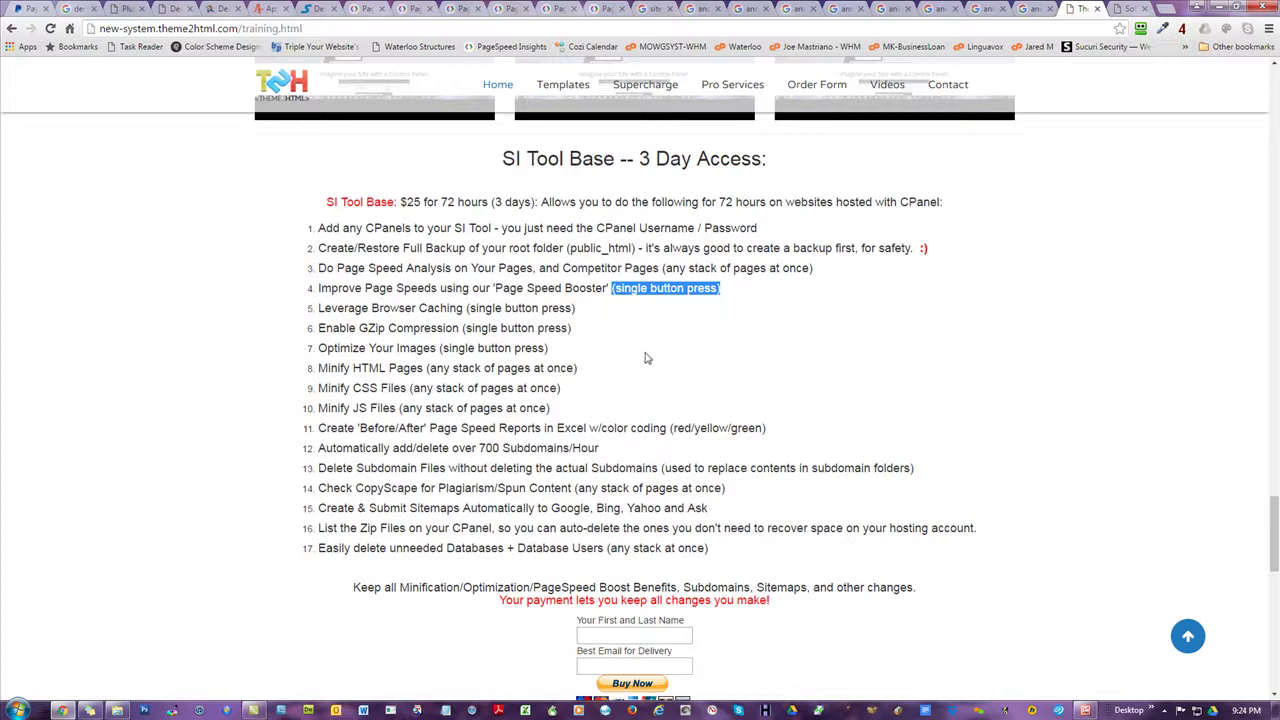
# - Highlight "any stack of pages at once" in the Minify HTML Pages item, and the first ten features of the SI Tool Base list
pyautogui.moveTo(577, 368); pyautogui.dragTo(429, 368)
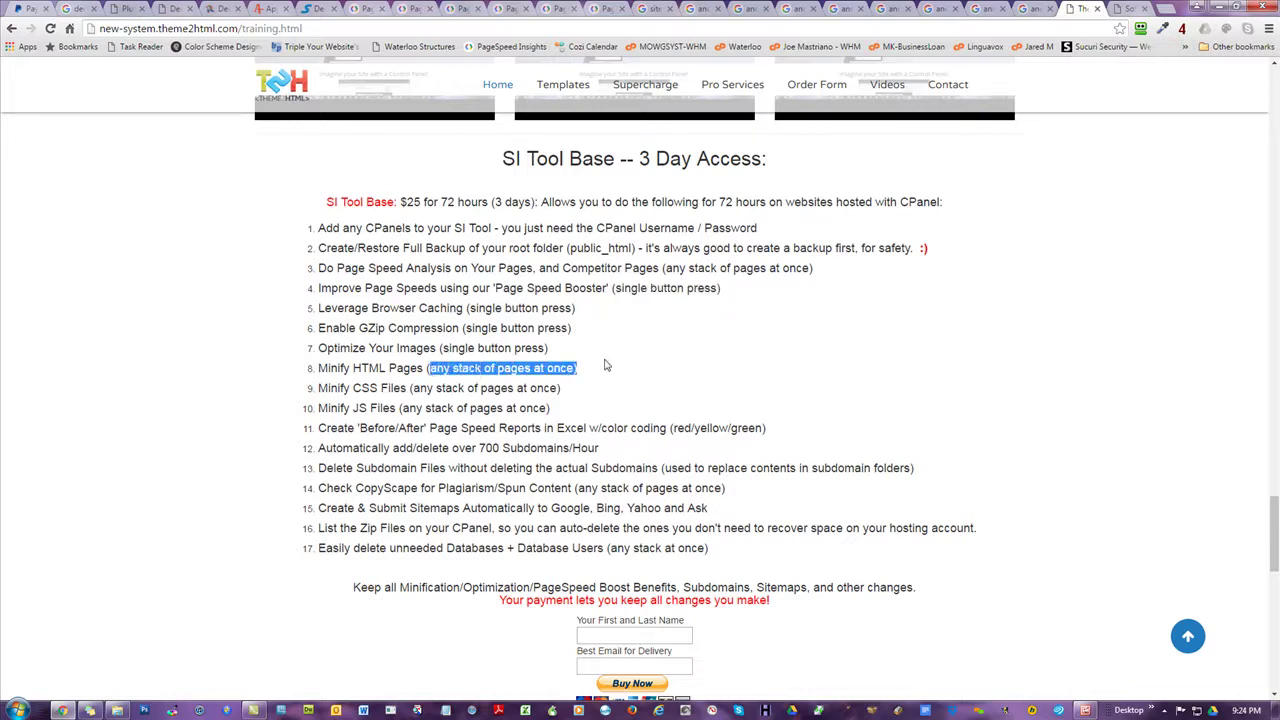
pyautogui.click(643, 337)
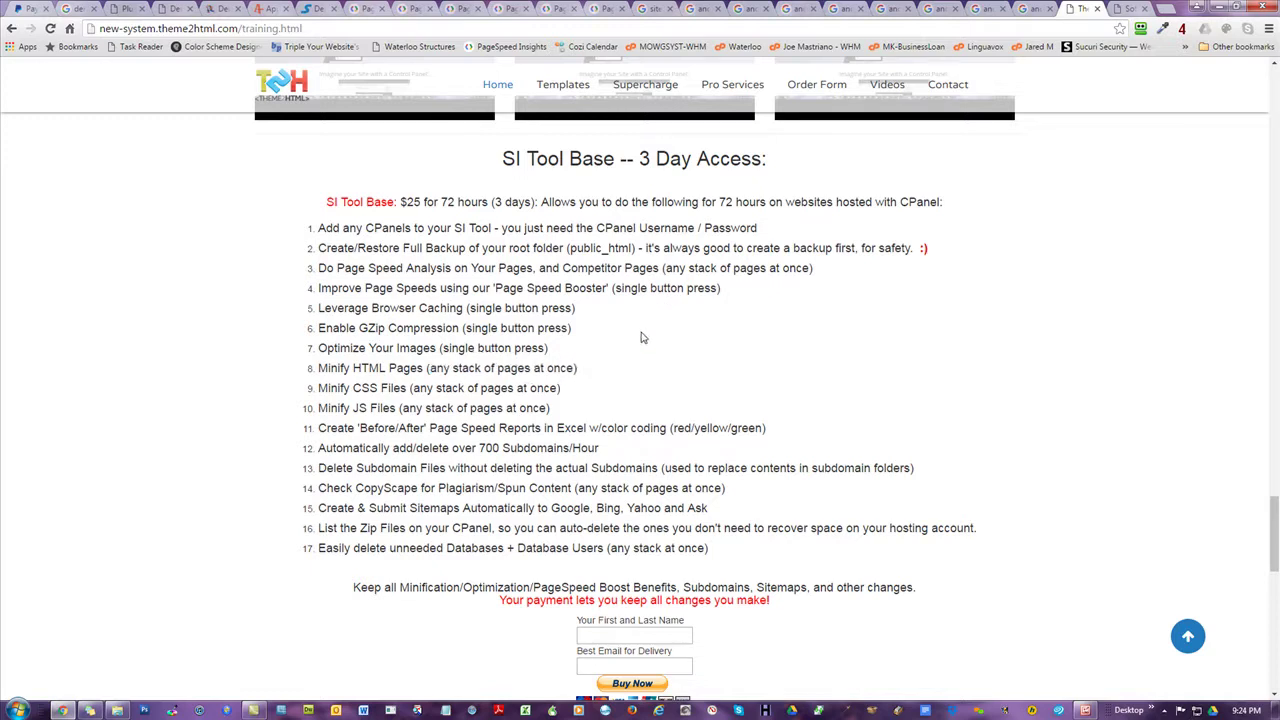
pyautogui.scroll(-3, 831, 311)
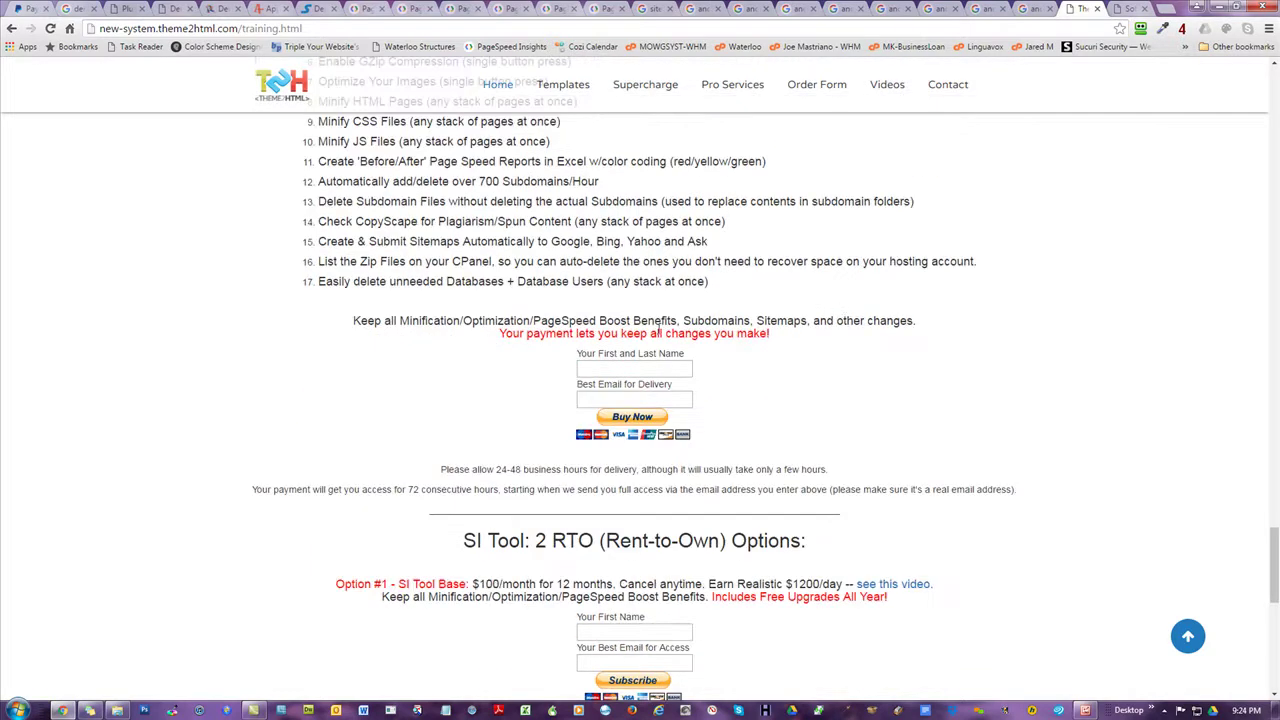
pyautogui.scroll(2, 659, 333)
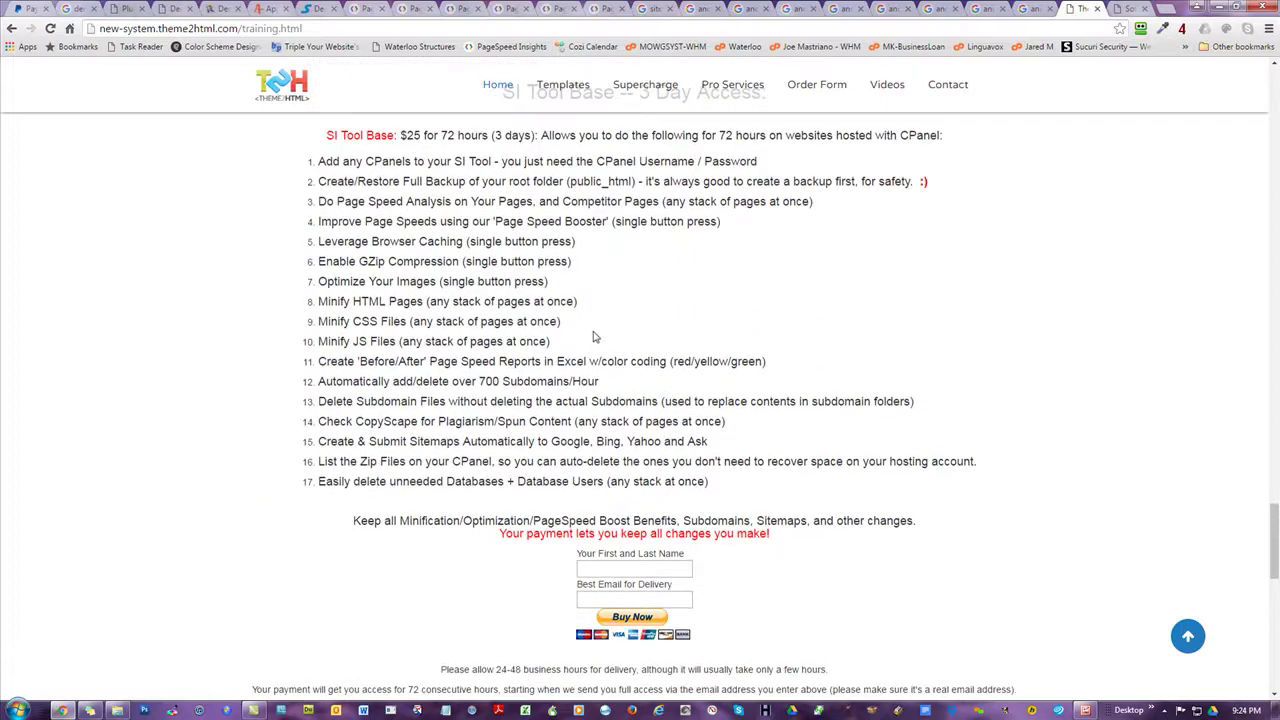
pyautogui.moveTo(566, 346); pyautogui.dragTo(320, 162)
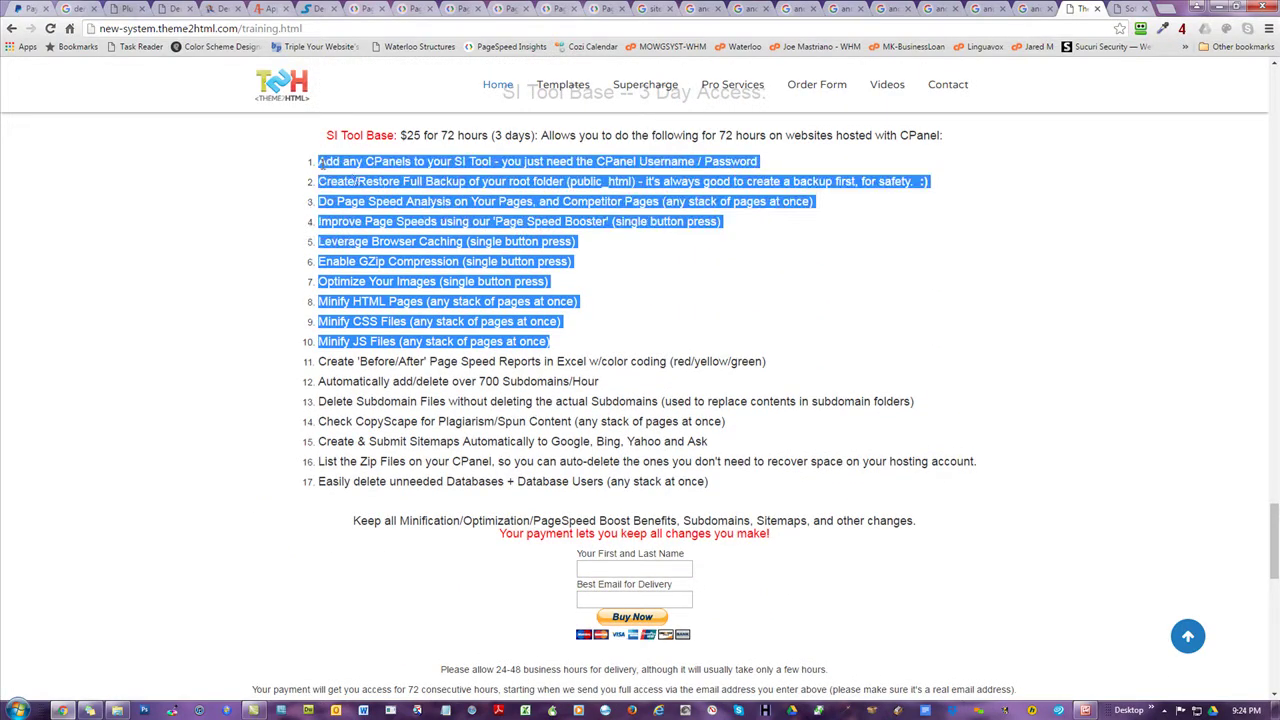
pyautogui.click(880, 274)
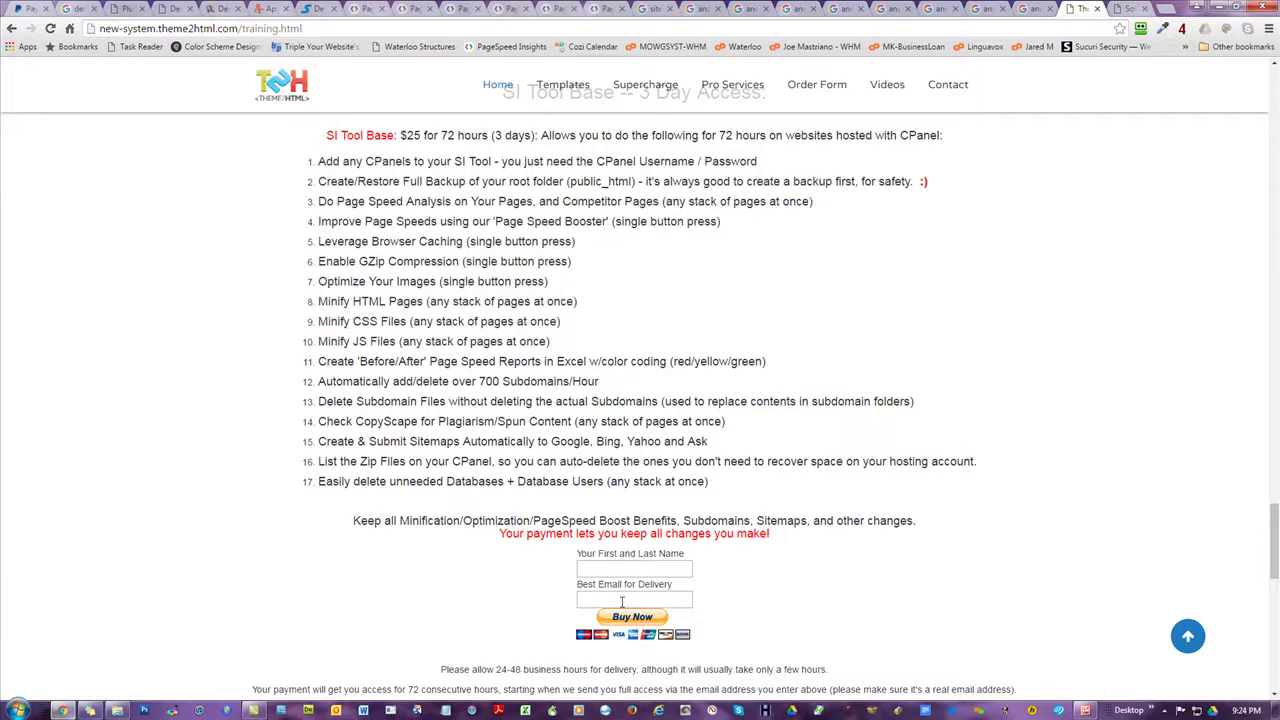
# - Switch to the Soft Installer Tool, open the Servers form for a cPanel account, and set the server address to mowg-samples.com
pyautogui.click(1130, 8)
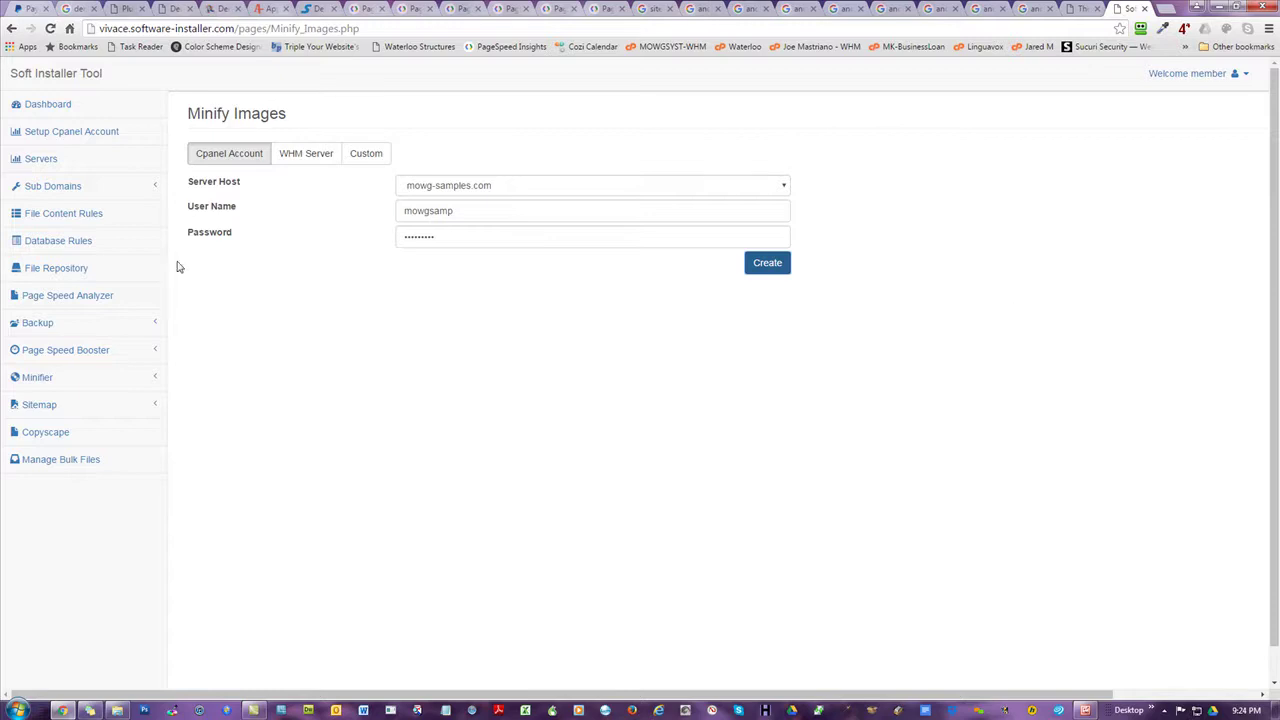
pyautogui.click(41, 159)
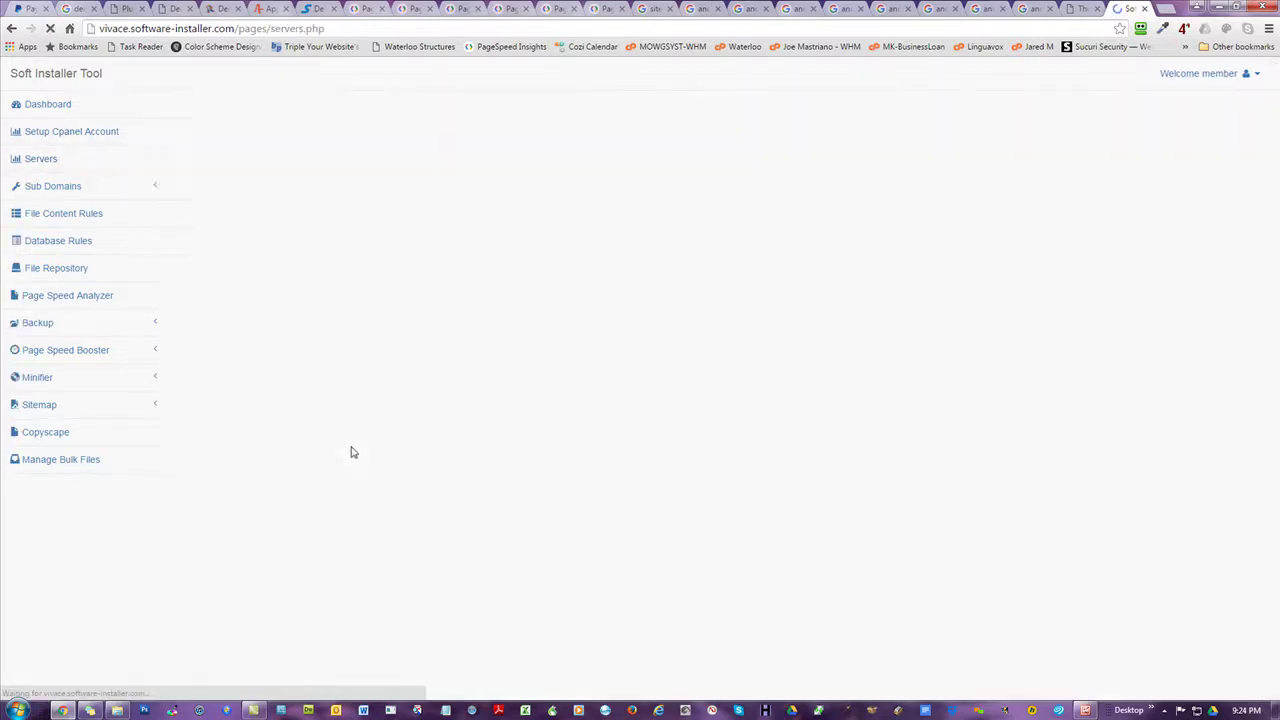
pyautogui.click(806, 170)
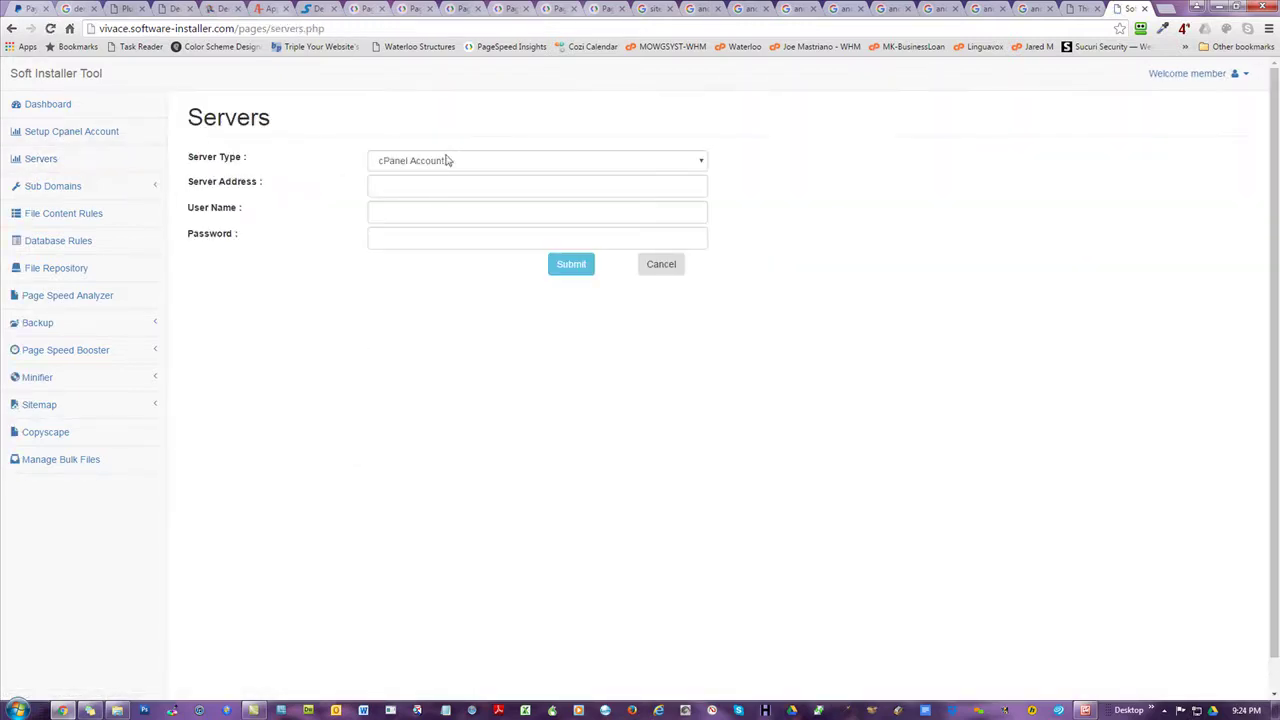
pyautogui.click(419, 187)
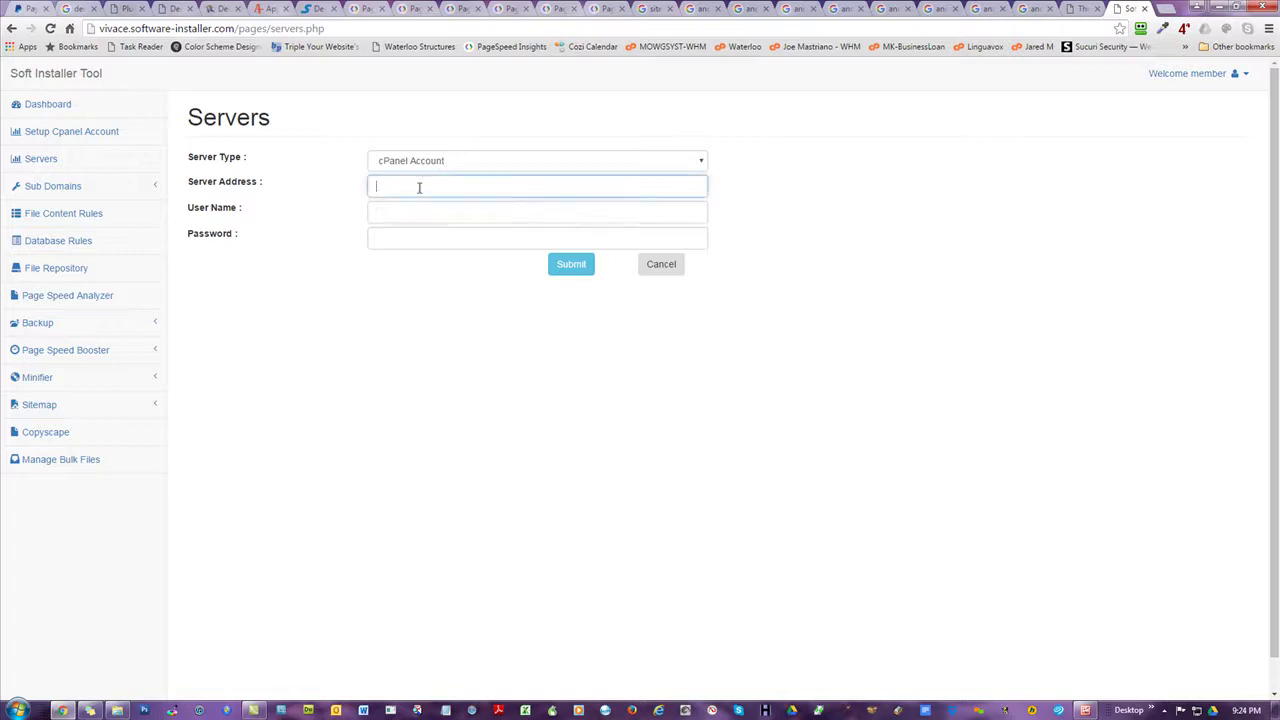
pyautogui.click(420, 203)
# - Fill in the saved admin login with its password on the Servers form, and replace the user name with mowgsamp
pyautogui.click(441, 216)
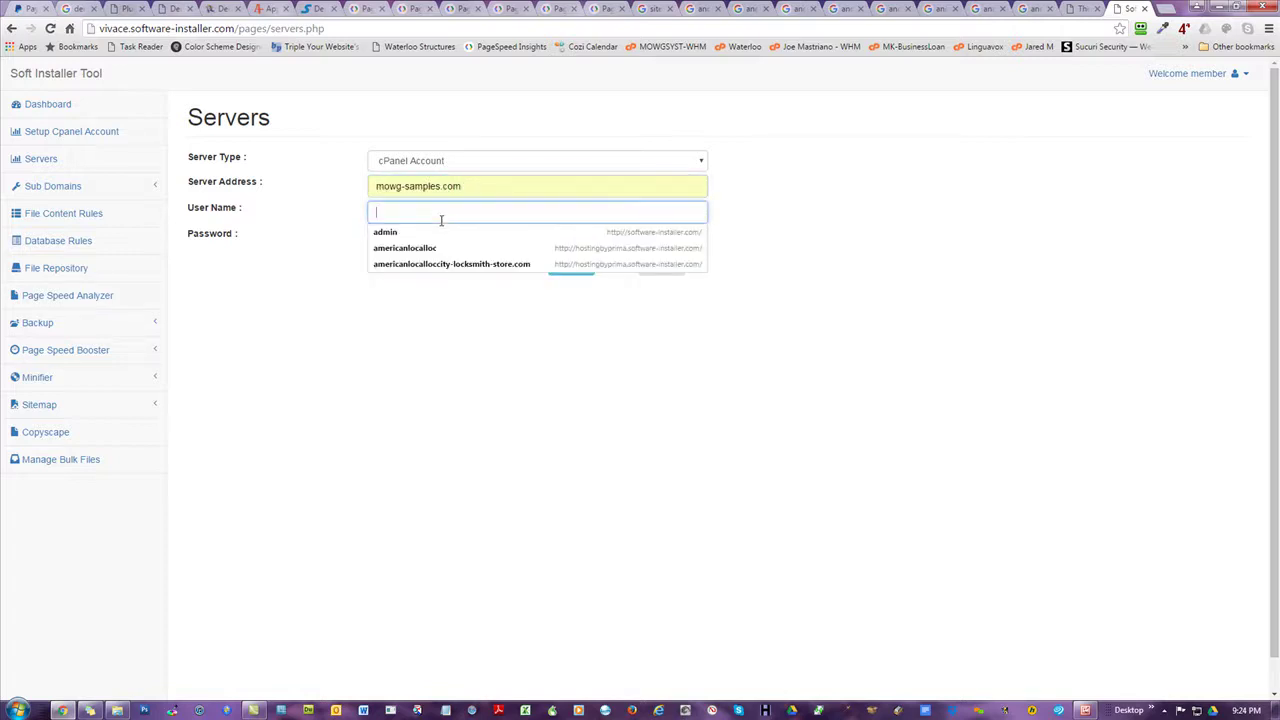
pyautogui.click(432, 232)
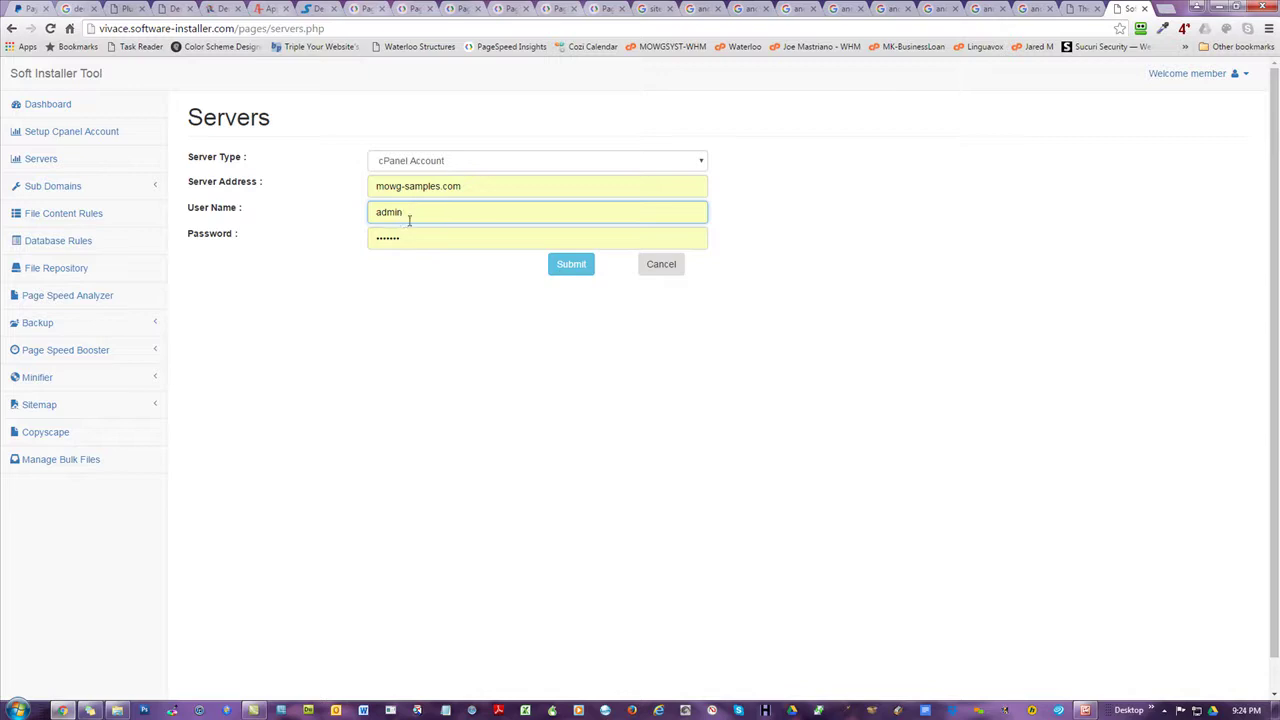
pyautogui.click(398, 220)
pyautogui.press('BackSpace')
pyautogui.press('BackSpace')
pyautogui.press('BackSpace')
pyautogui.press('BackSpace')
pyautogui.press('BackSpace')
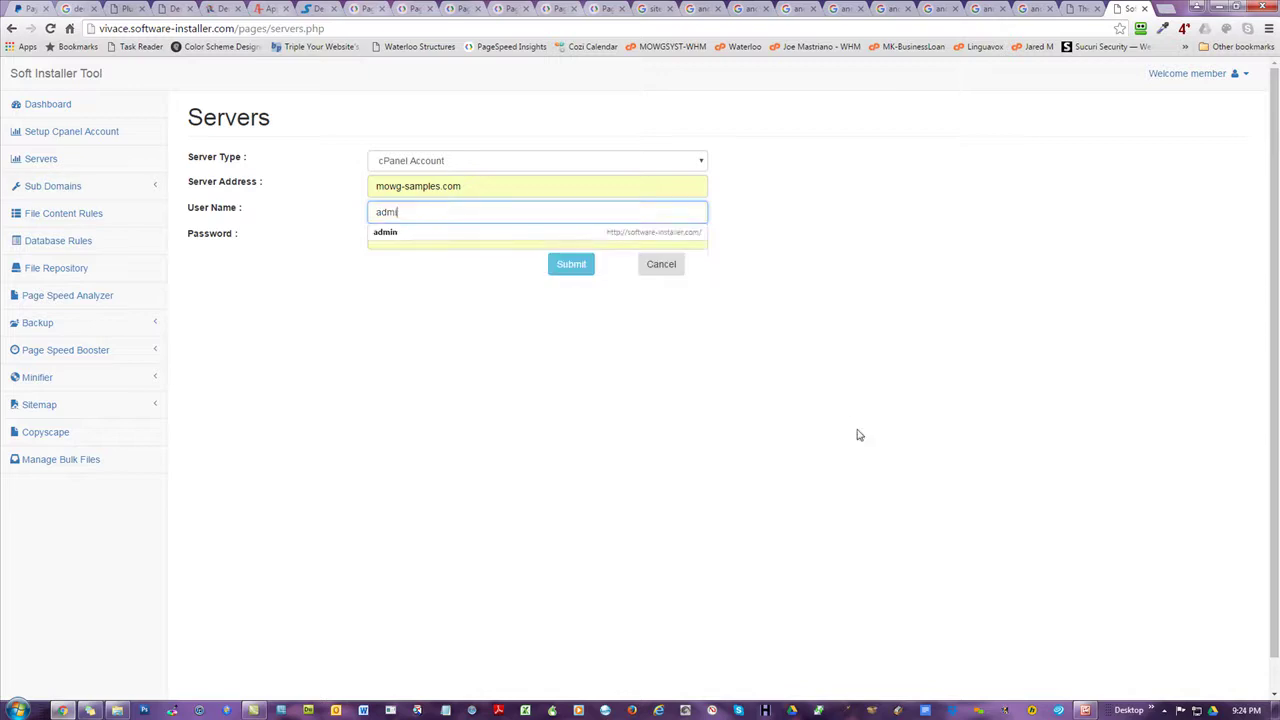
pyautogui.write('mowgsamp')
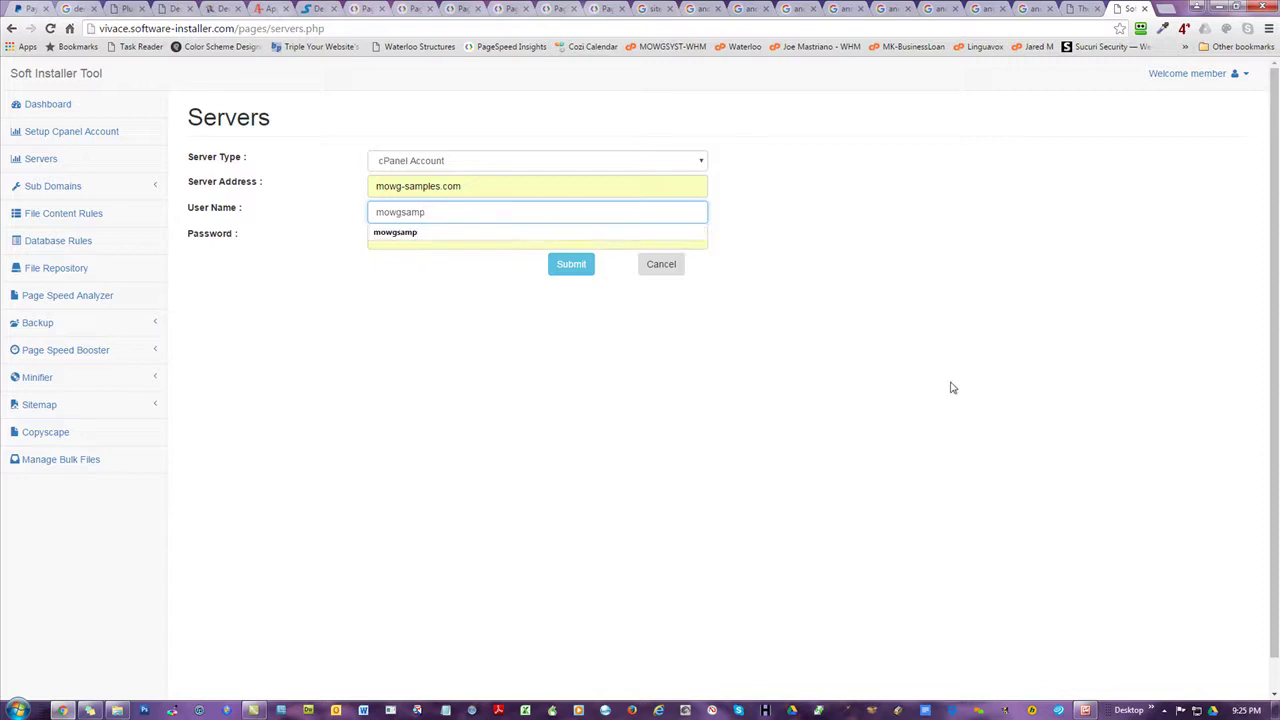
pyautogui.press('Tab')
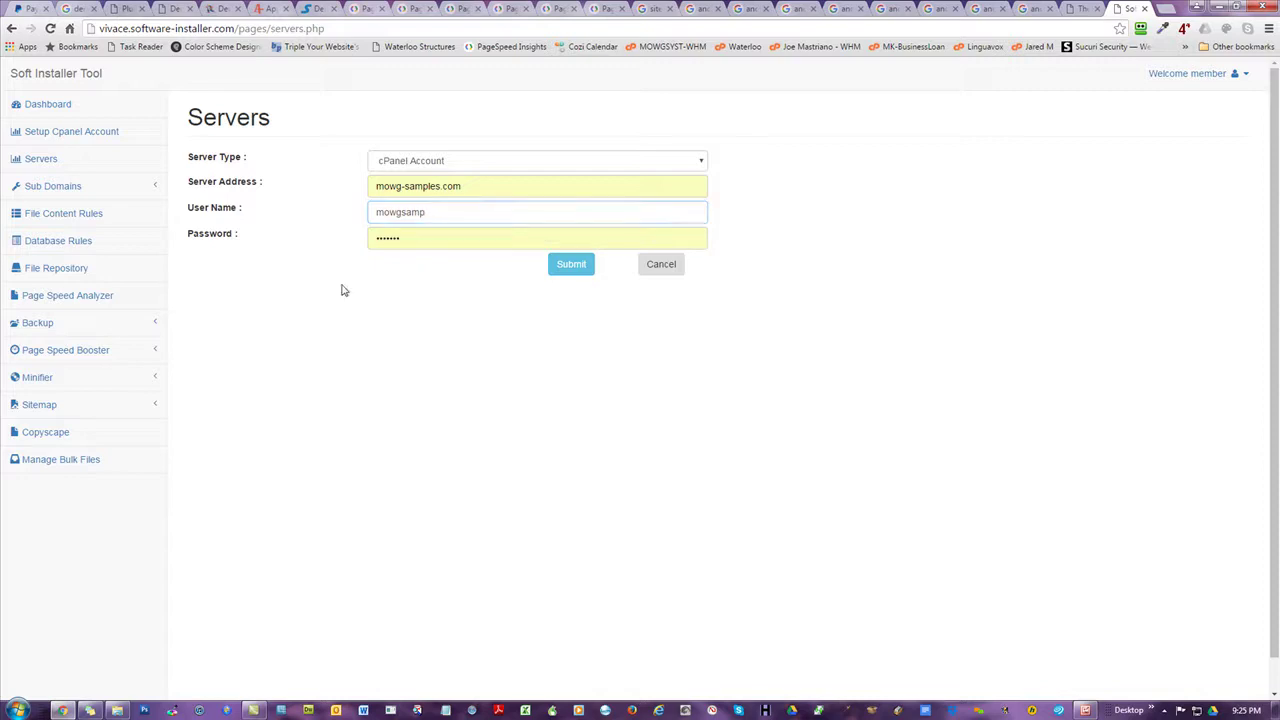
pyautogui.click(451, 237)
pyautogui.click(415, 452)
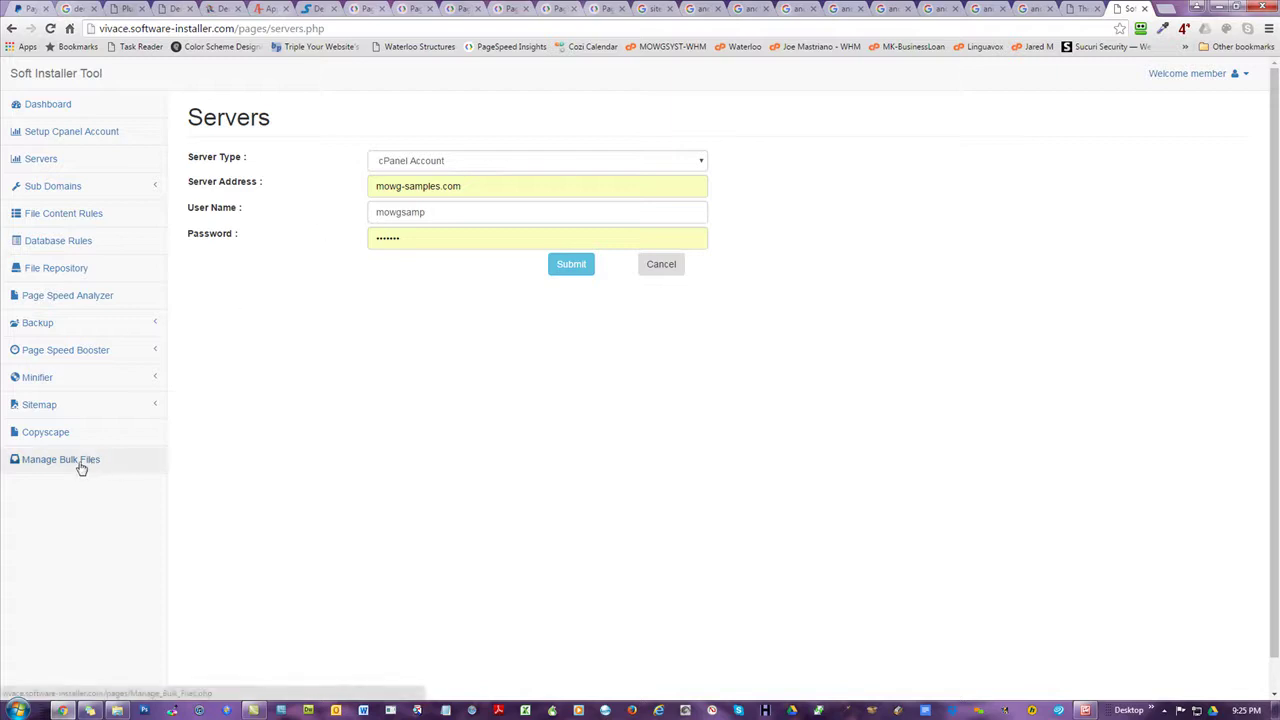
# - Prepare a backup of the mowg-samples.com cPanel account on the Create Backup page, and decline the confirmation
pyautogui.click(40, 324)
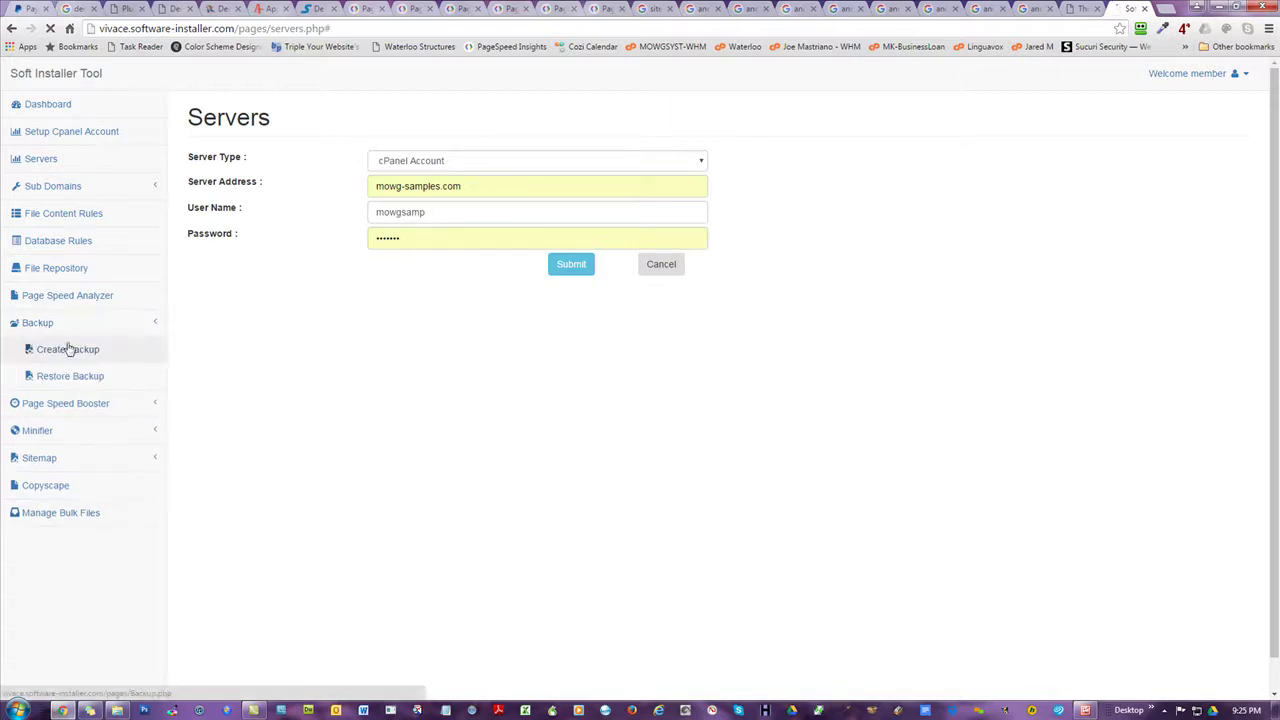
pyautogui.click(55, 349)
pyautogui.click(493, 188)
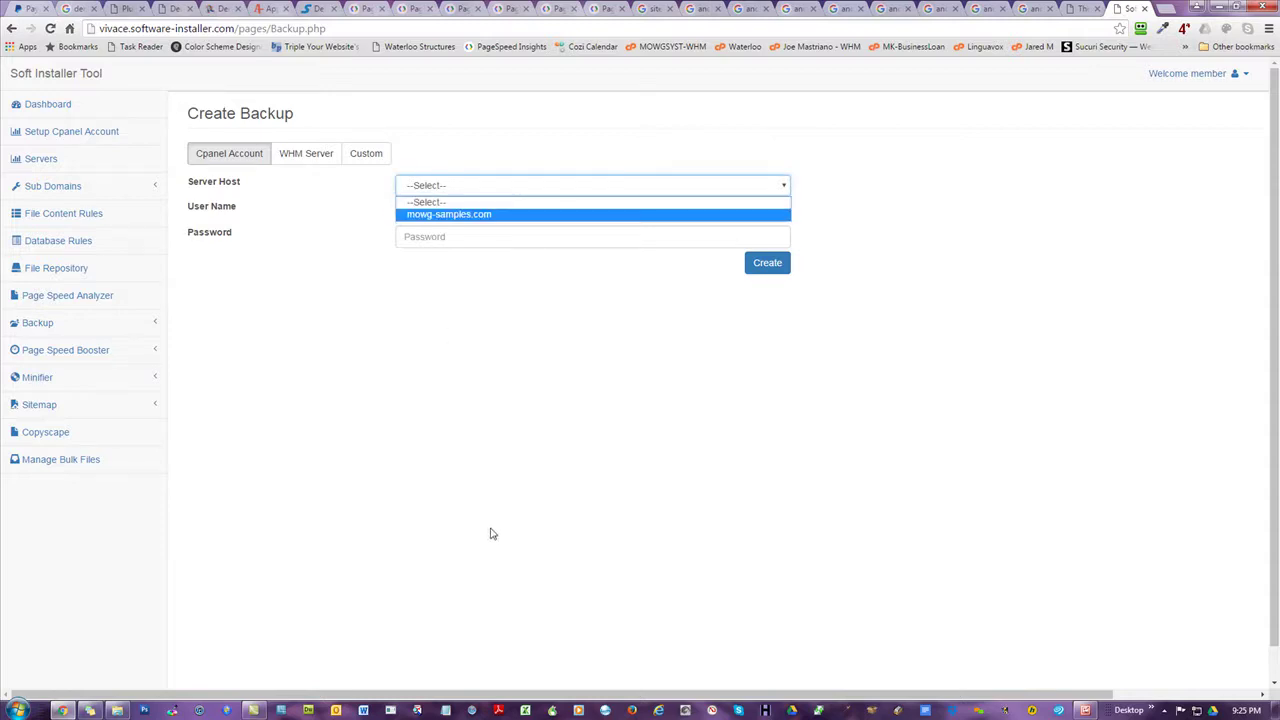
pyautogui.click(479, 214)
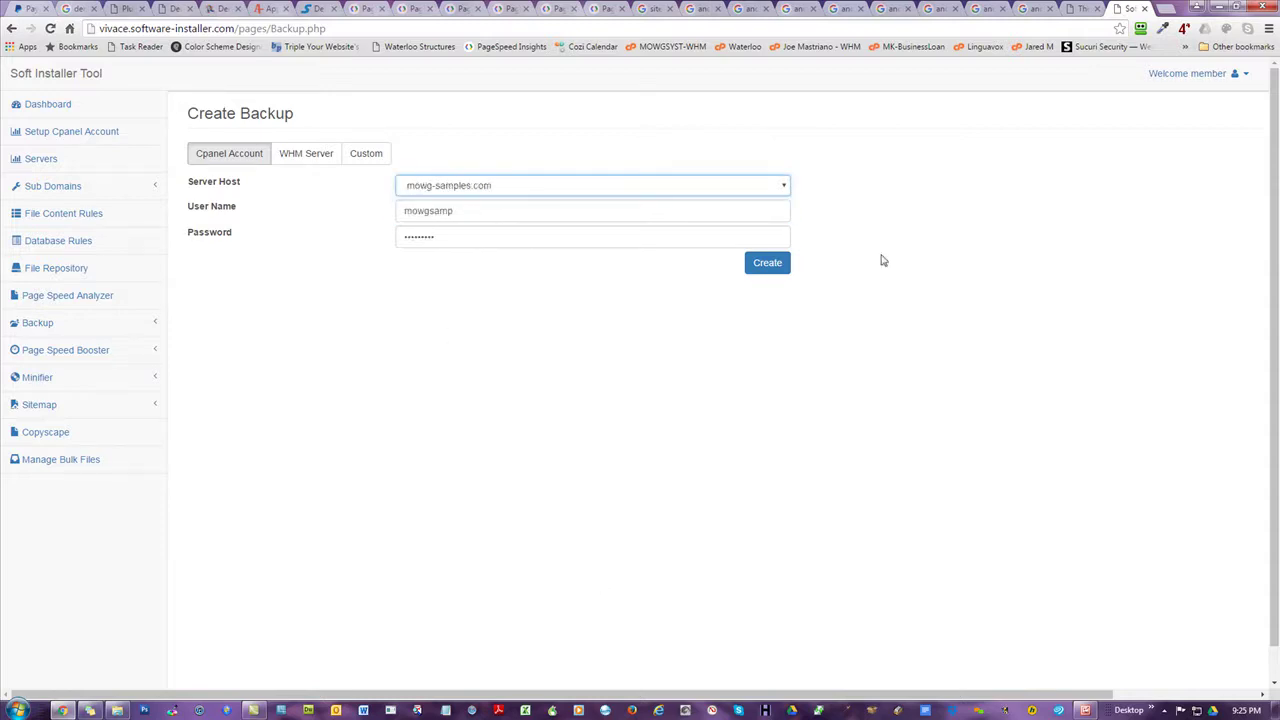
pyautogui.click(769, 266)
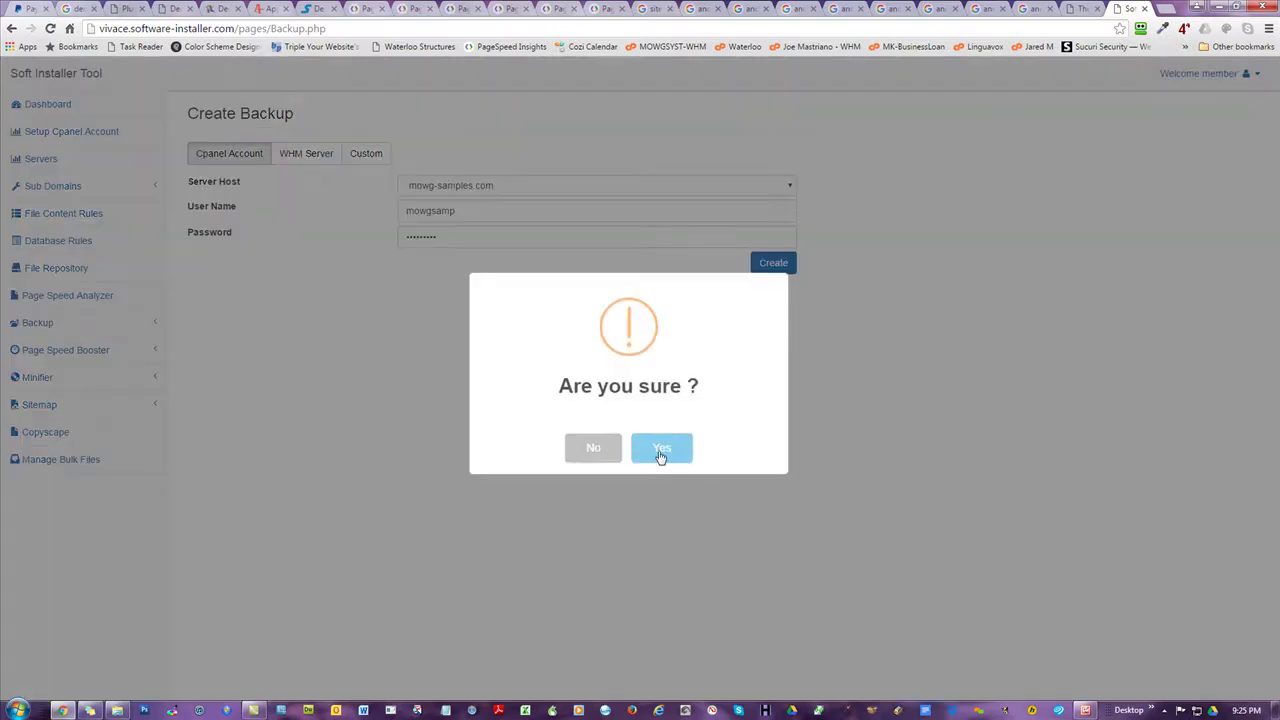
pyautogui.click(603, 455)
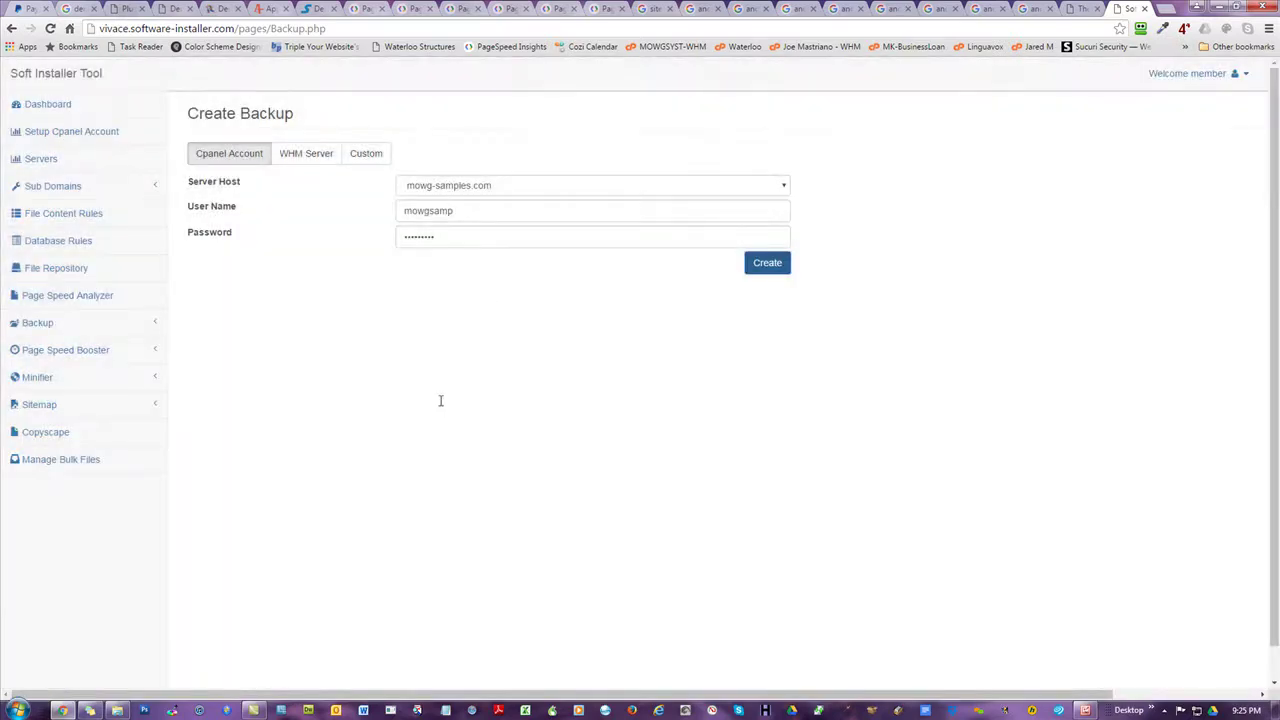
# - Prepare a backup restore for the mowg-samples.com cPanel account on the Restore Backup page, and decline the confirmation
pyautogui.click(29, 323)
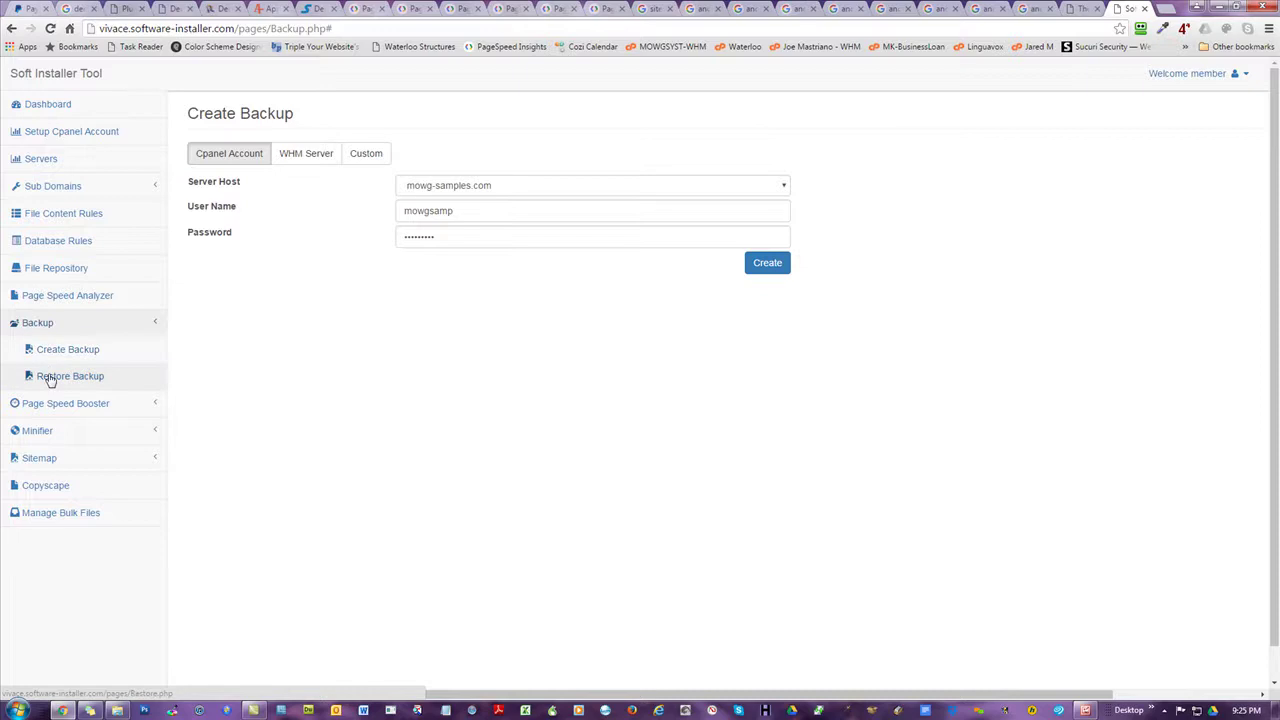
pyautogui.click(48, 377)
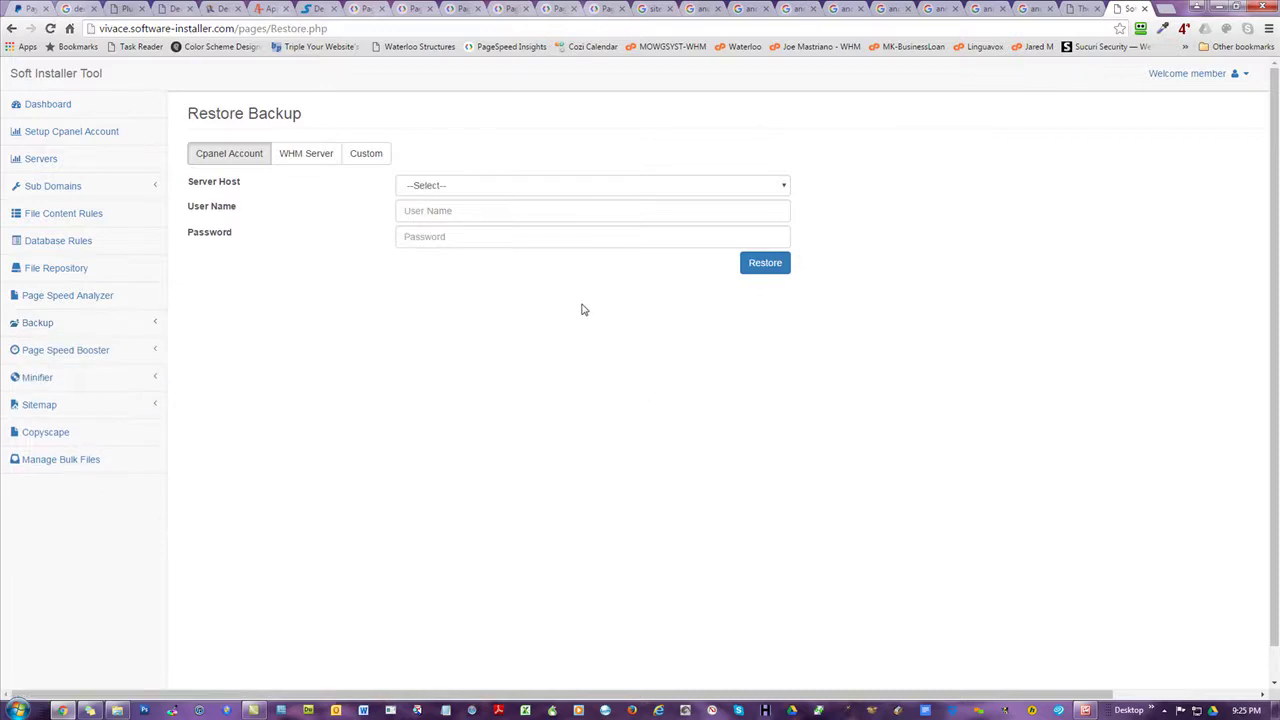
pyautogui.click(463, 194)
pyautogui.click(451, 218)
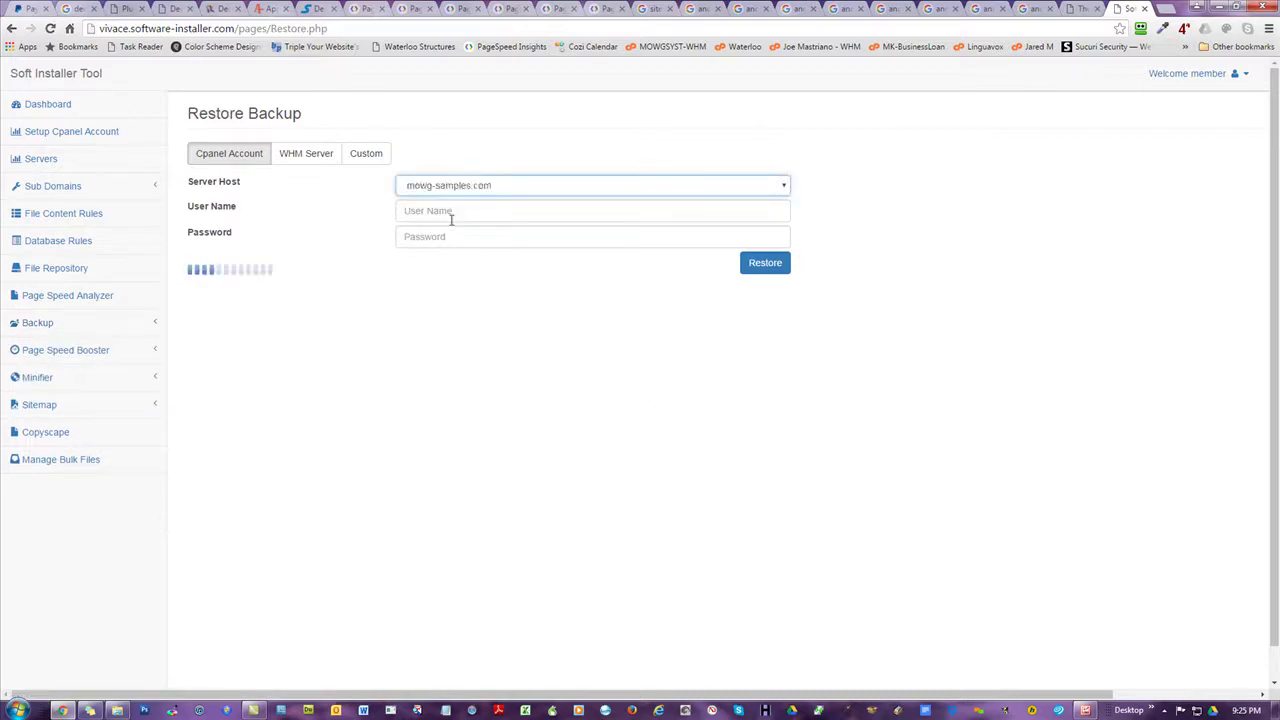
pyautogui.click(770, 263)
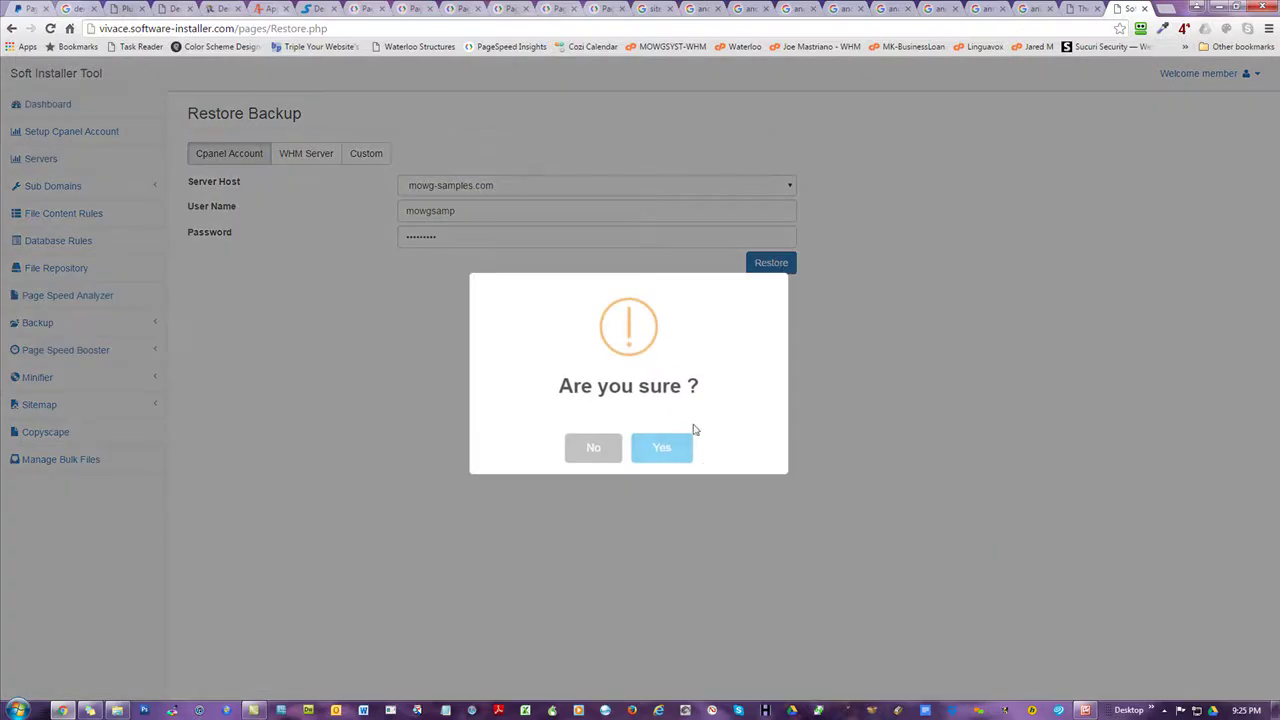
pyautogui.click(603, 452)
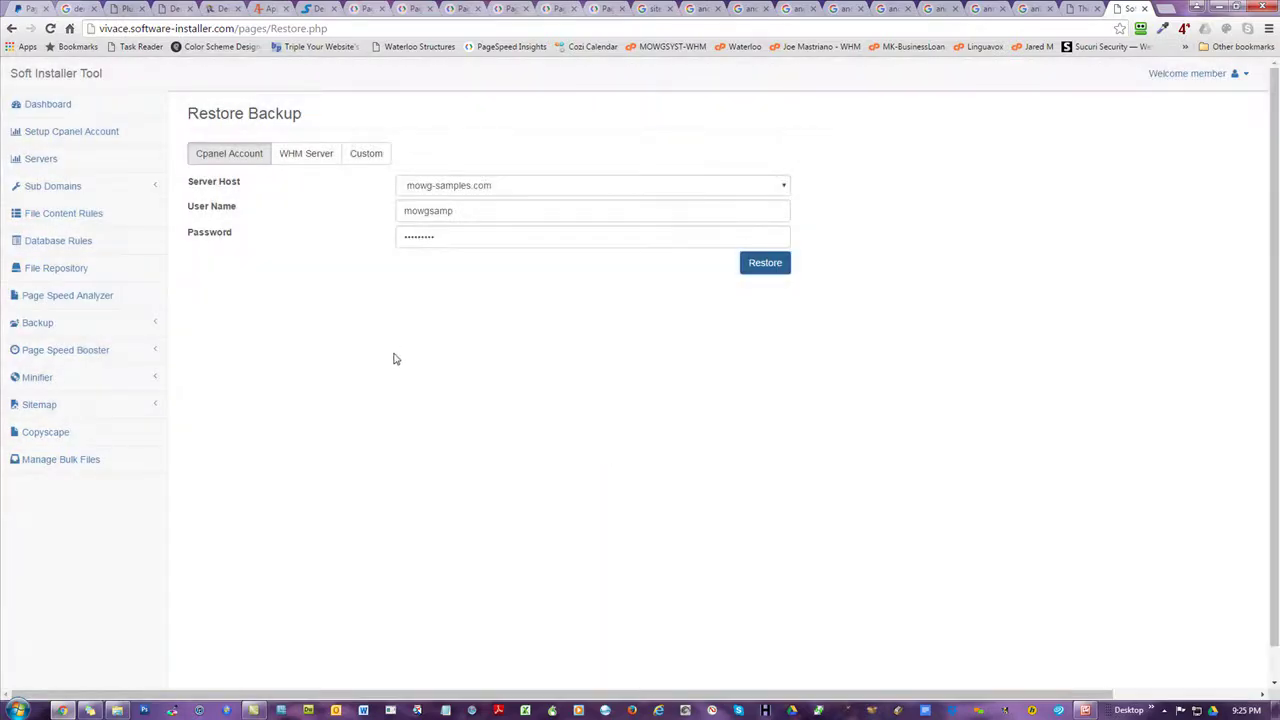
# - Start applying the Page Speed Booster to the mowg-samples.com cPanel account, and decline to continue over the existing backup file
pyautogui.click(68, 350)
pyautogui.click(55, 378)
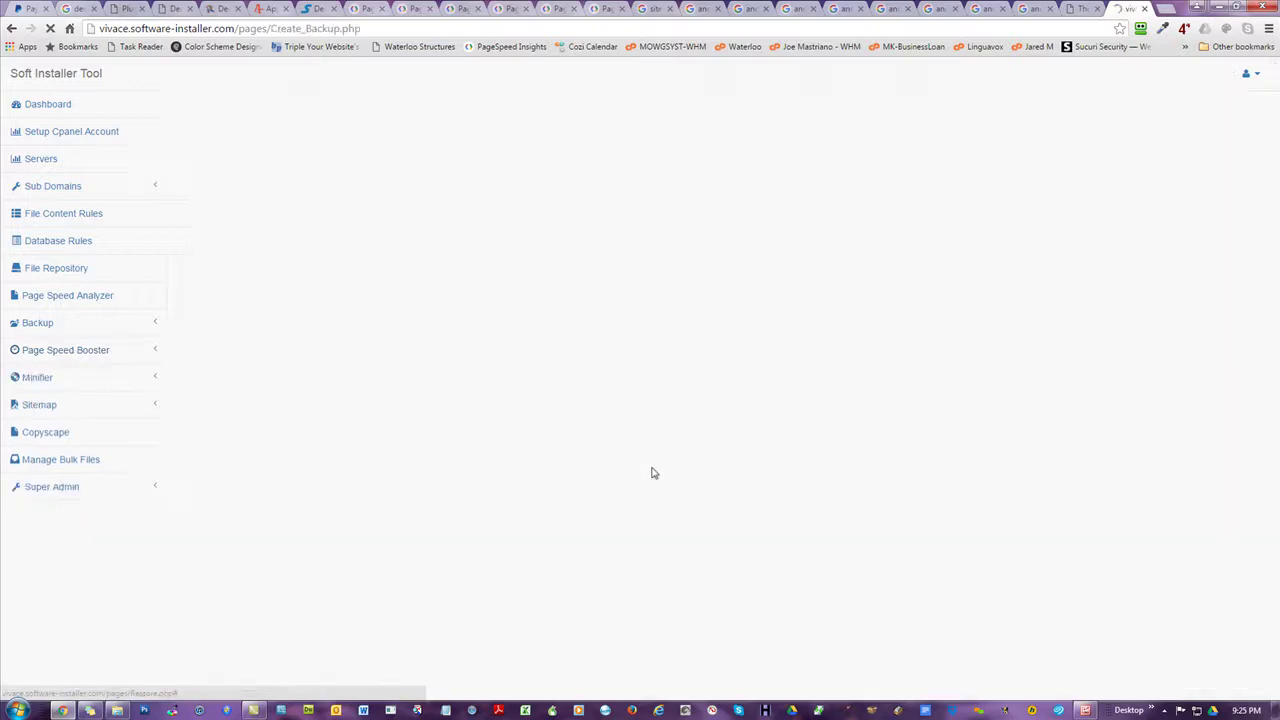
pyautogui.click(481, 188)
pyautogui.click(480, 213)
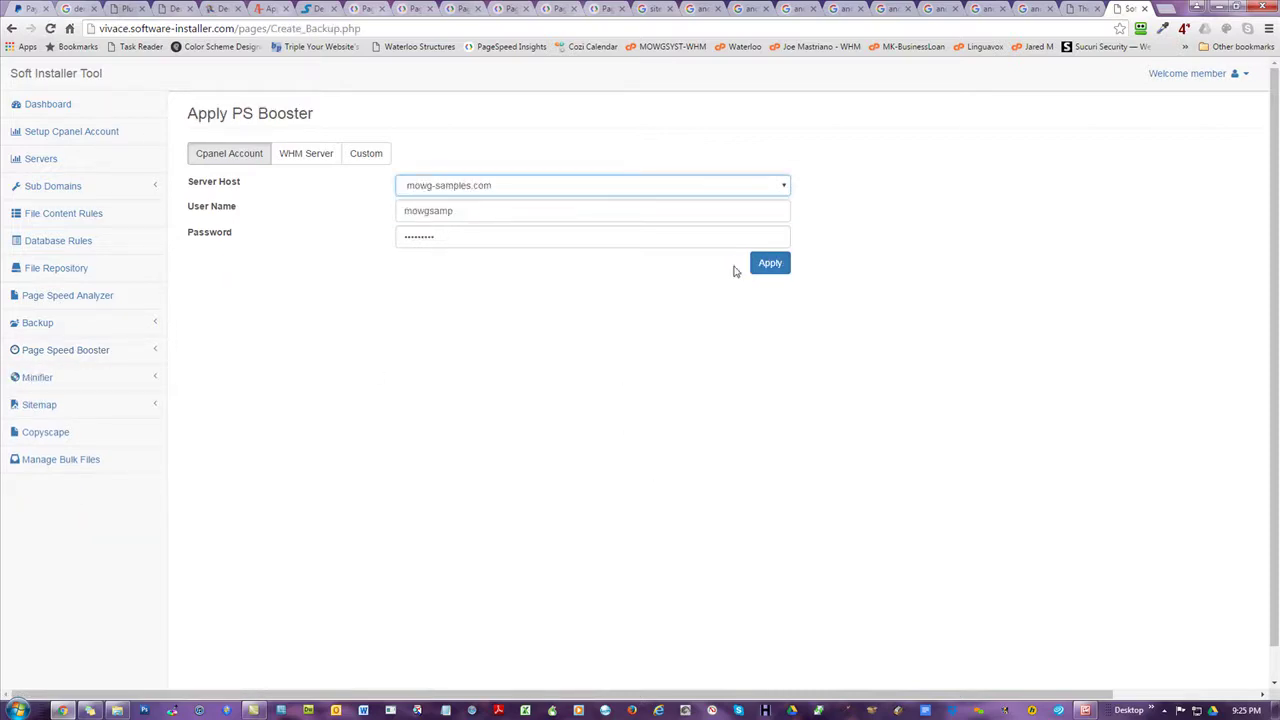
pyautogui.click(779, 267)
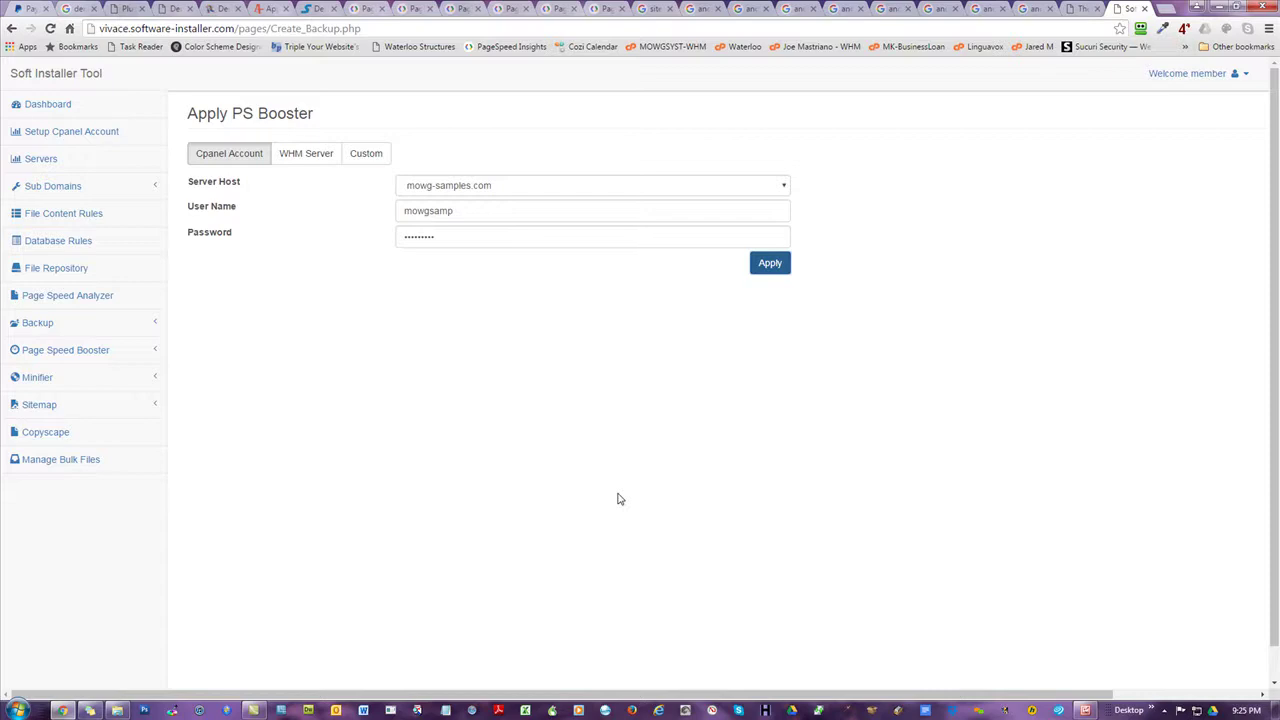
pyautogui.click(786, 265)
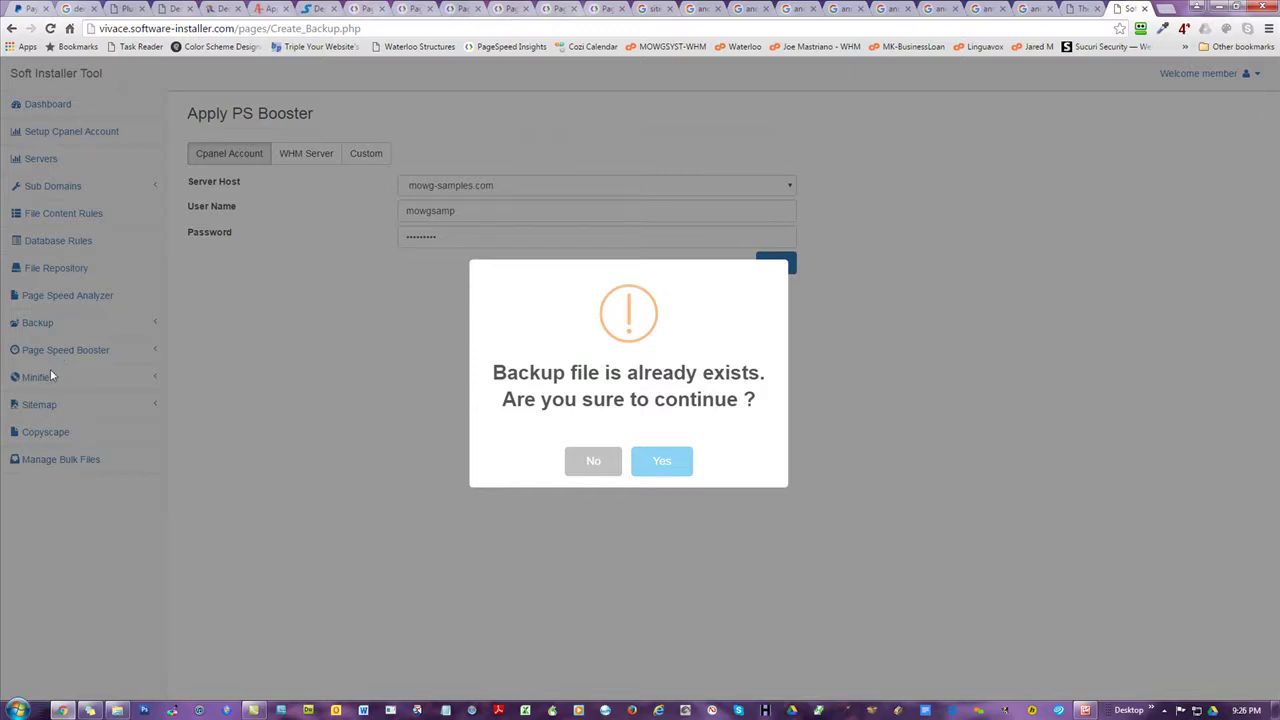
pyautogui.click(590, 462)
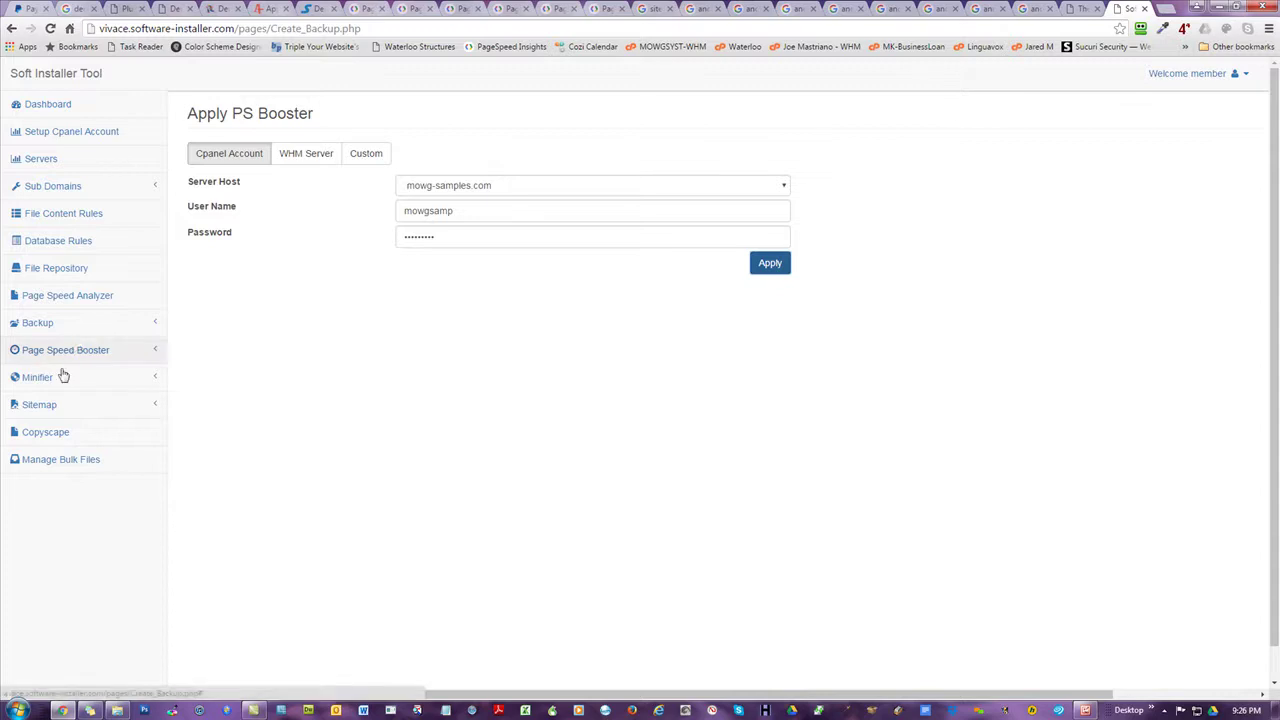
# - Prepare image minification for the mowg-samples.com cPanel account on the Minify Images page, and decline the confirmation
pyautogui.click(31, 386)
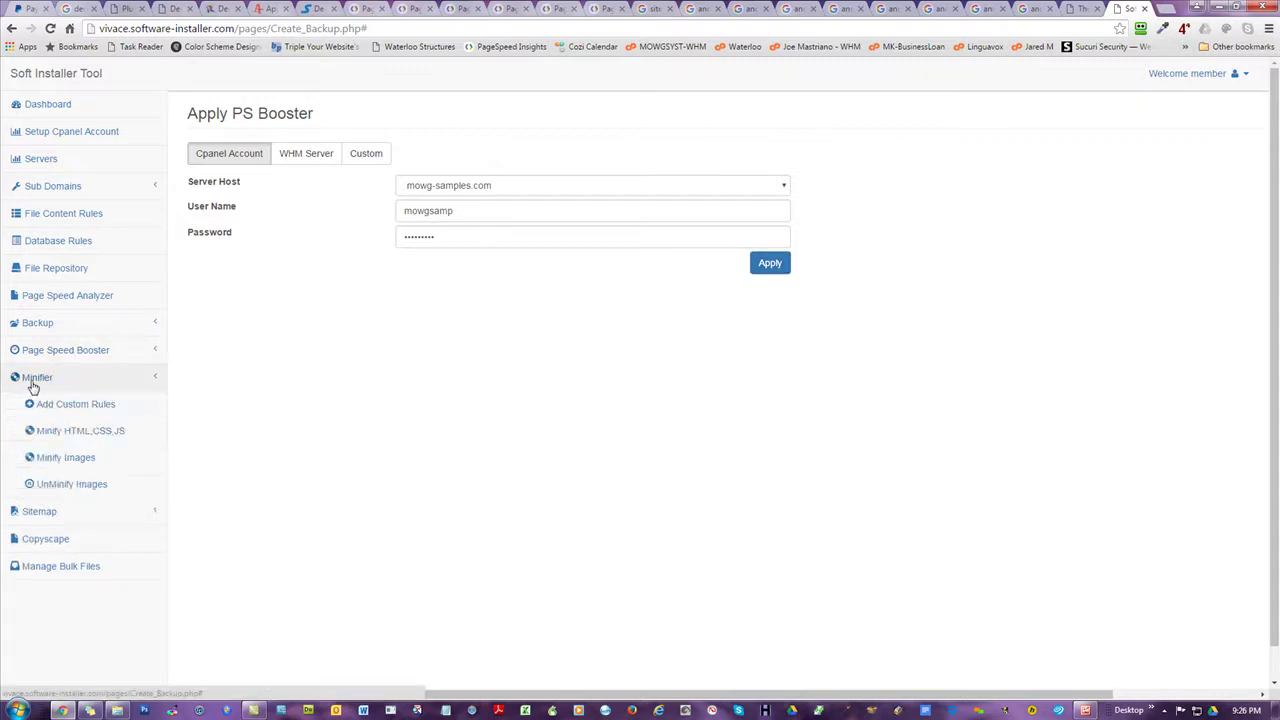
pyautogui.click(71, 467)
pyautogui.click(486, 190)
pyautogui.click(479, 214)
pyautogui.click(766, 264)
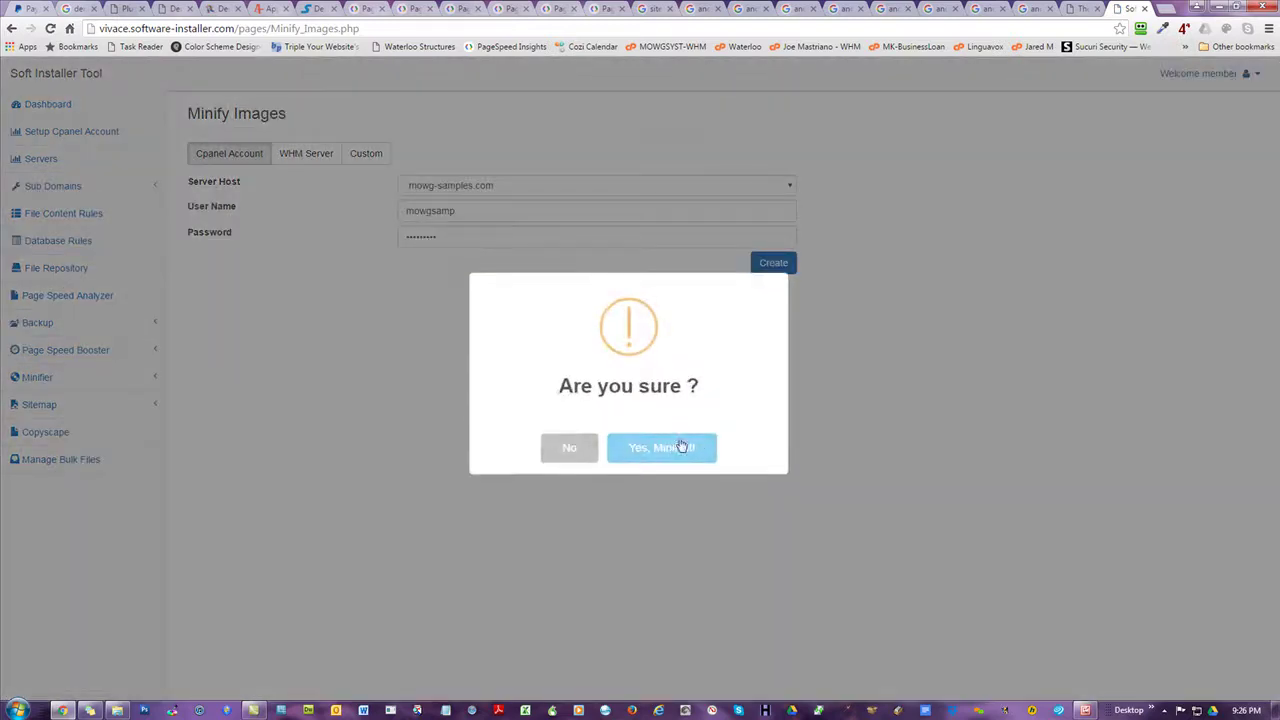
pyautogui.click(574, 449)
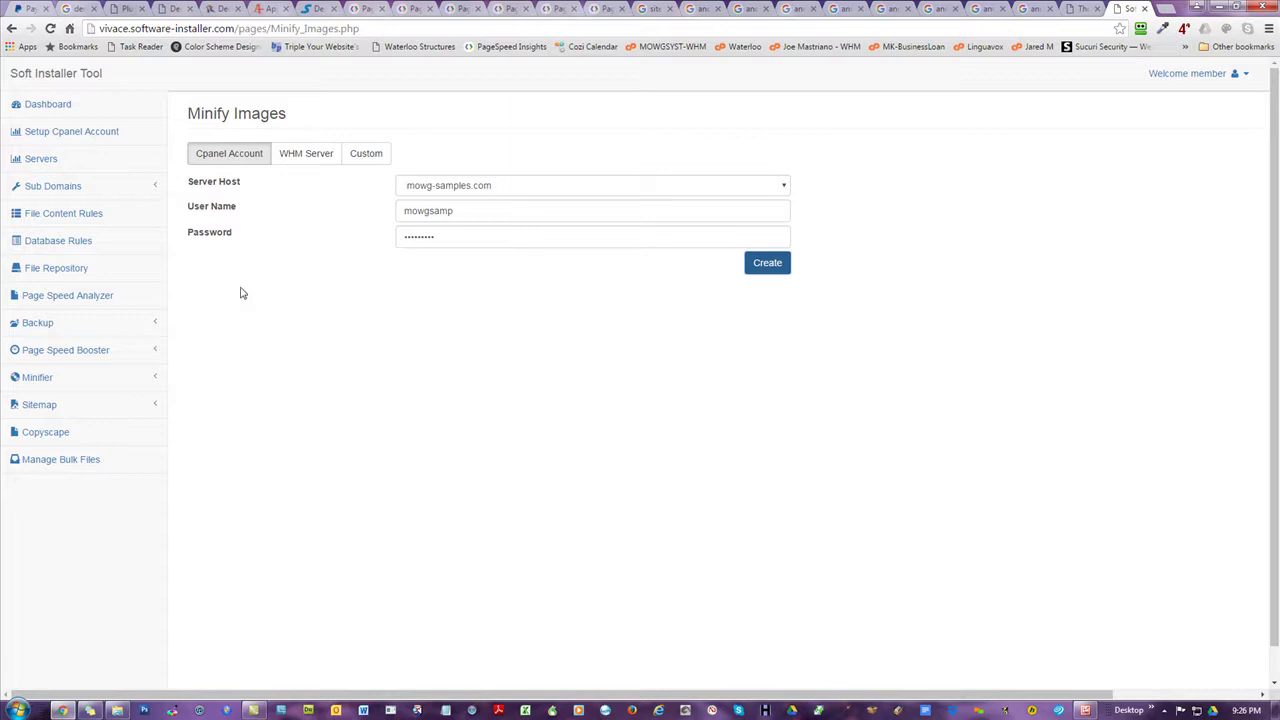
# - Select the mowg-samples.com host on the UnMinify Images page and try different Folder Levels Deep settings, including 1
pyautogui.click(45, 388)
pyautogui.click(80, 486)
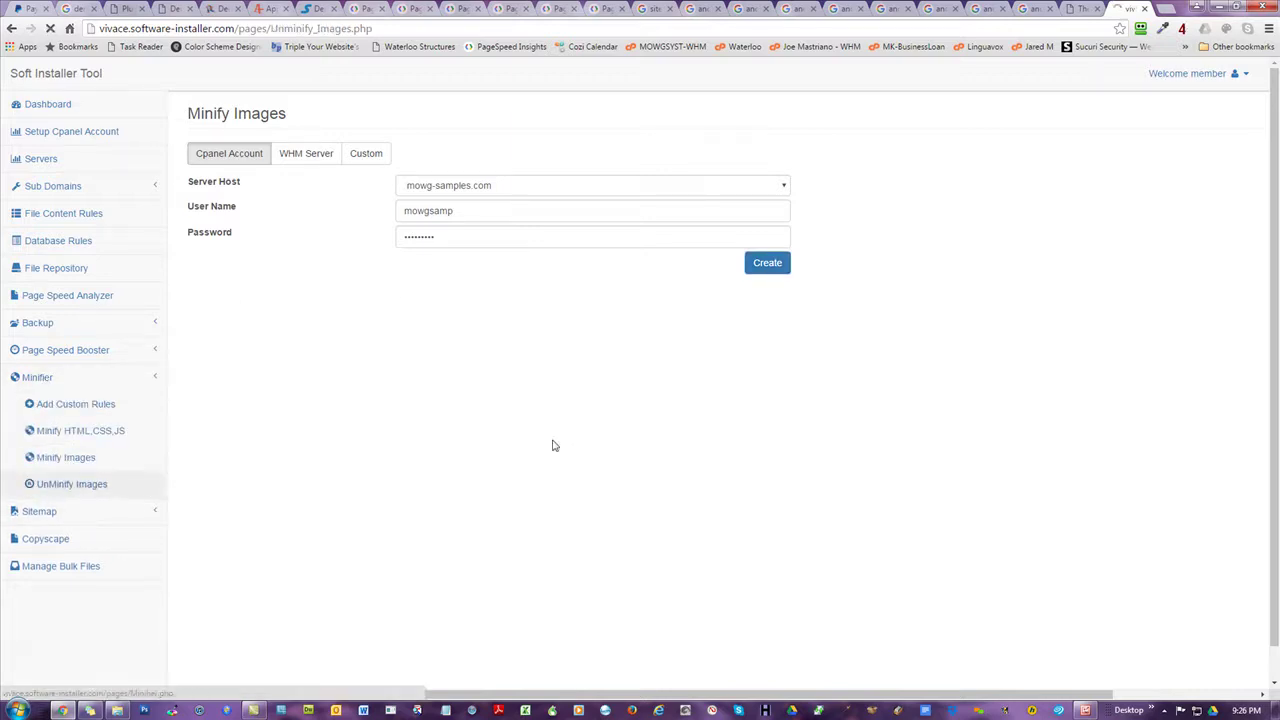
pyautogui.click(480, 155)
pyautogui.click(470, 181)
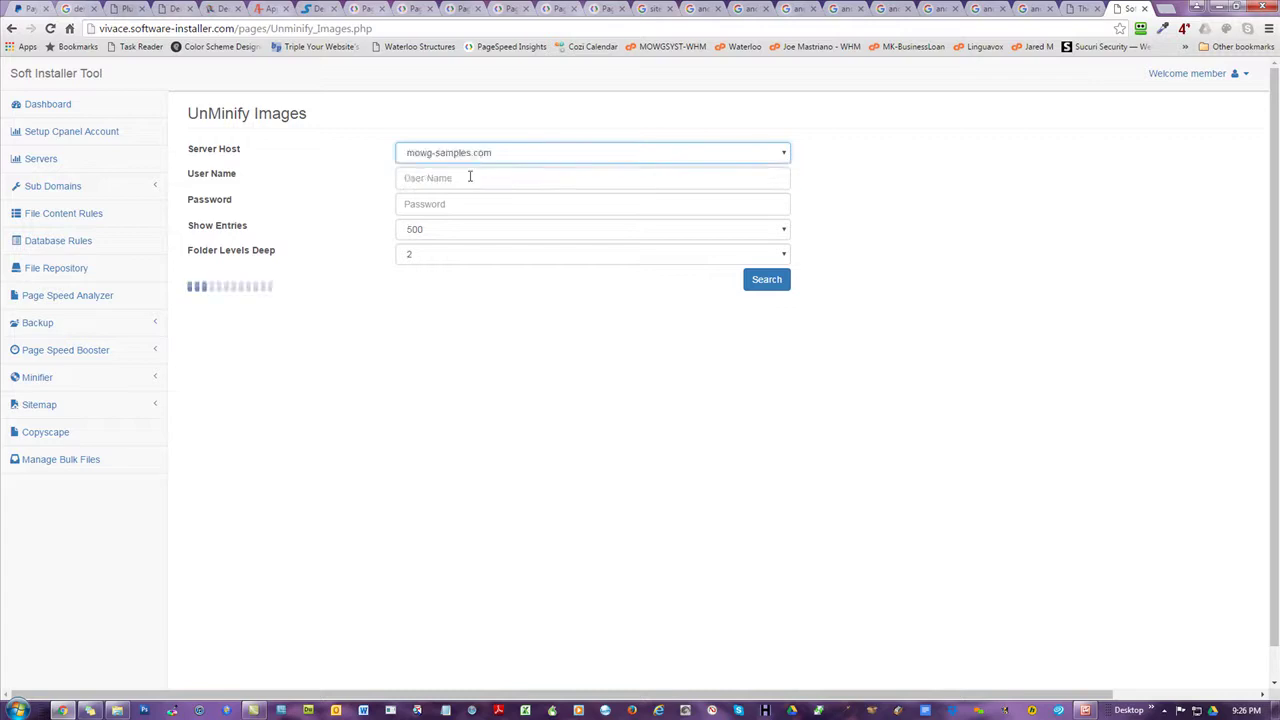
pyautogui.click(438, 261)
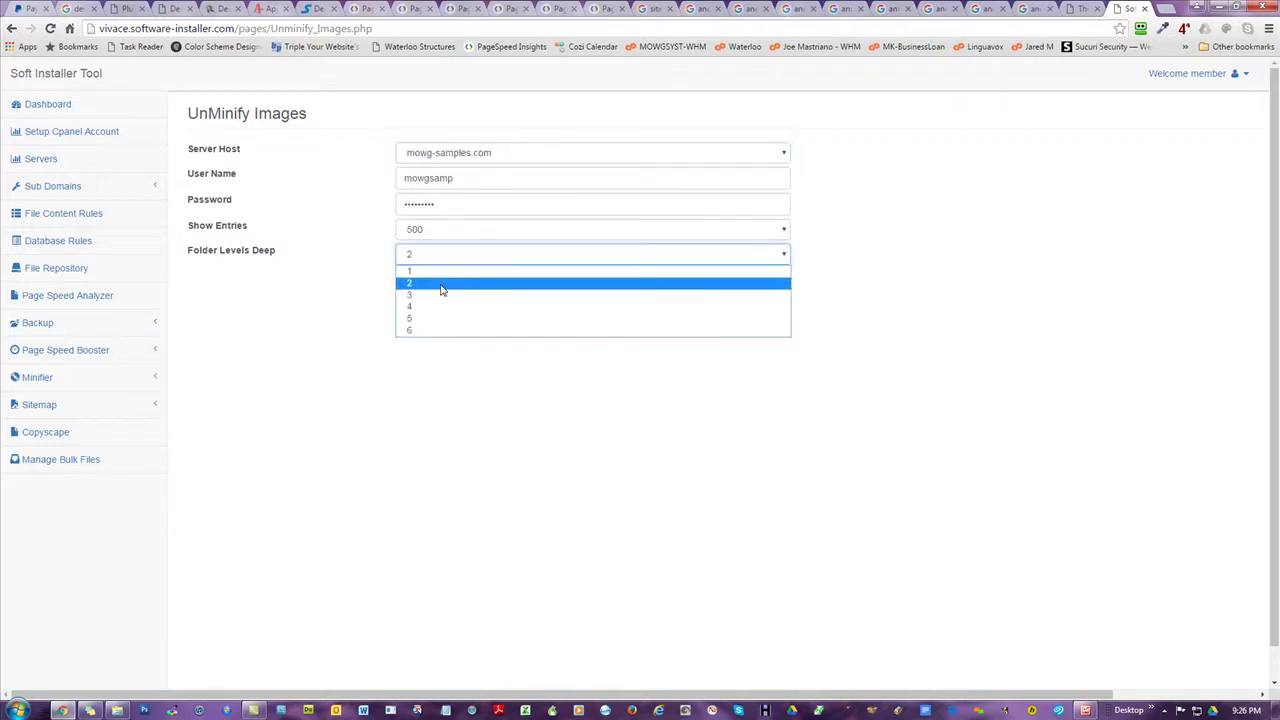
pyautogui.click(435, 272)
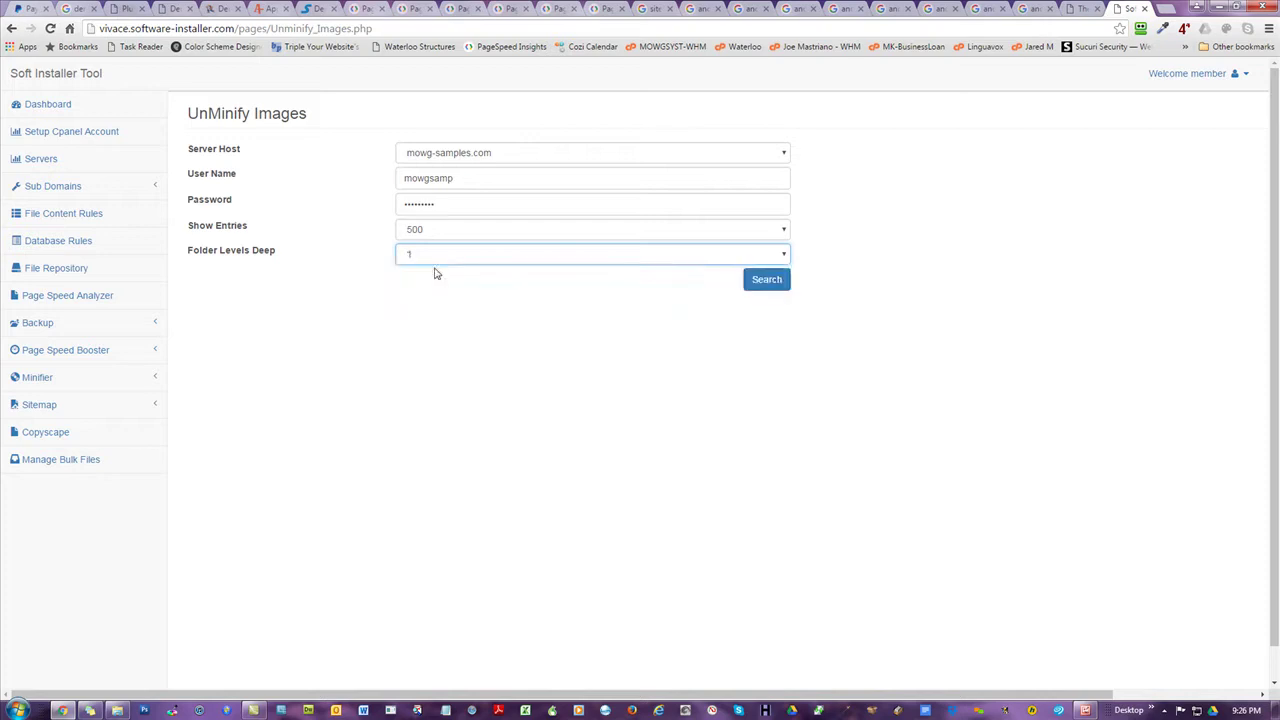
pyautogui.click(437, 259)
pyautogui.click(432, 285)
pyautogui.click(476, 255)
pyautogui.click(471, 294)
# - Select the mowg-samples.com host on the Minify HTML,CSS,JS page, keeping Folder Levels Deep at 2
pyautogui.click(36, 377)
pyautogui.click(92, 431)
pyautogui.click(480, 185)
pyautogui.click(480, 212)
pyautogui.click(483, 292)
pyautogui.click(483, 291)
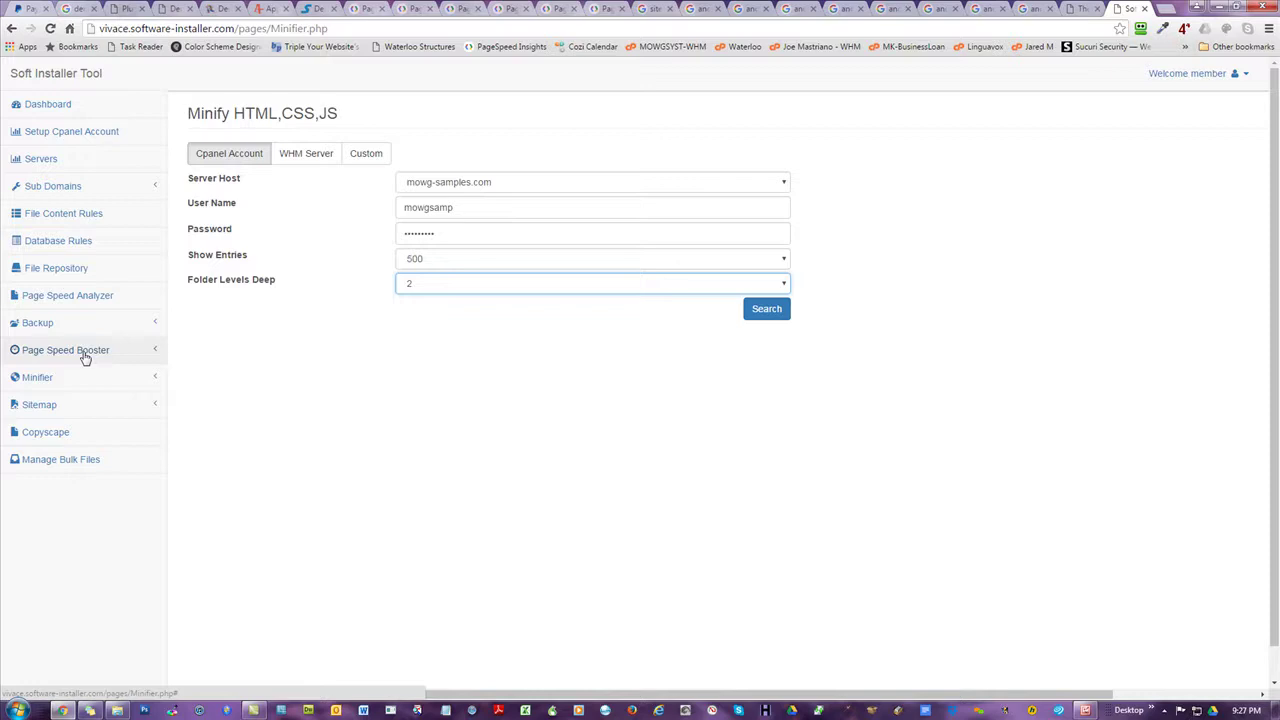
# - Review the desktop PageSpeed Insights report for aaatoday.com, including its suggestions and passed rules, and return to the Minify HTML,CSS,JS page
pyautogui.click(364, 9)
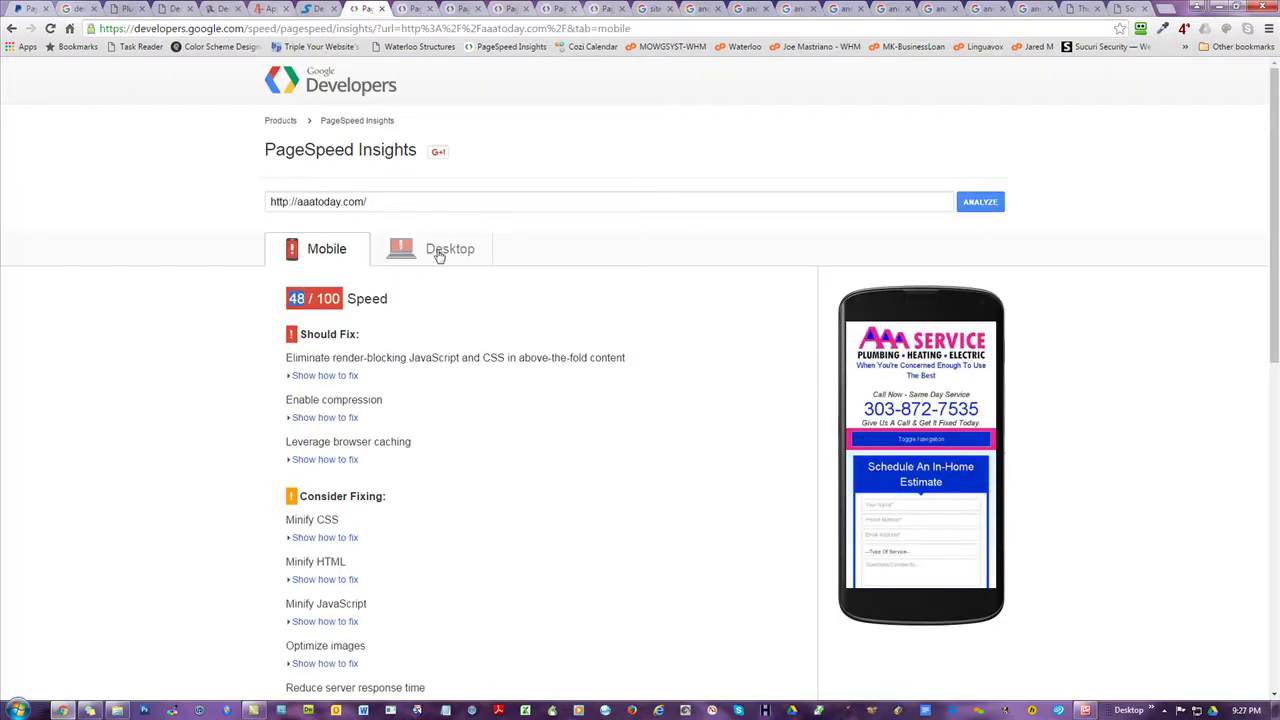
pyautogui.click(434, 250)
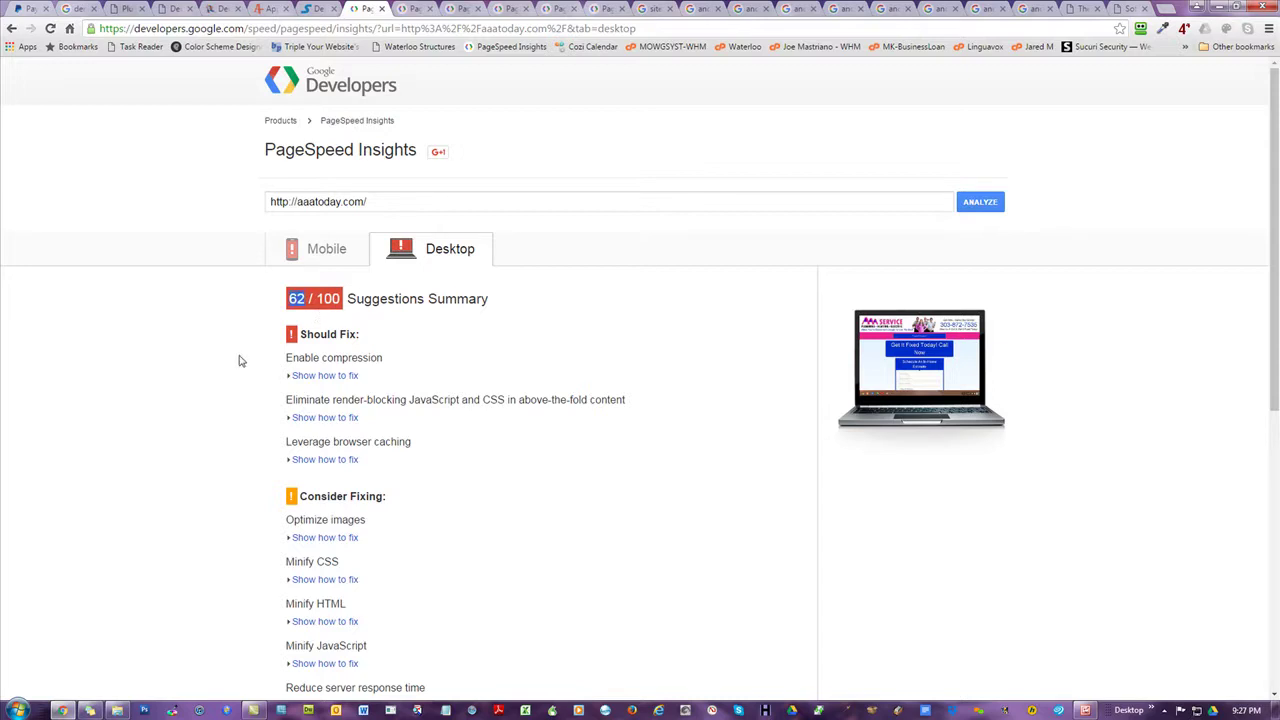
pyautogui.scroll(-3, 160, 306)
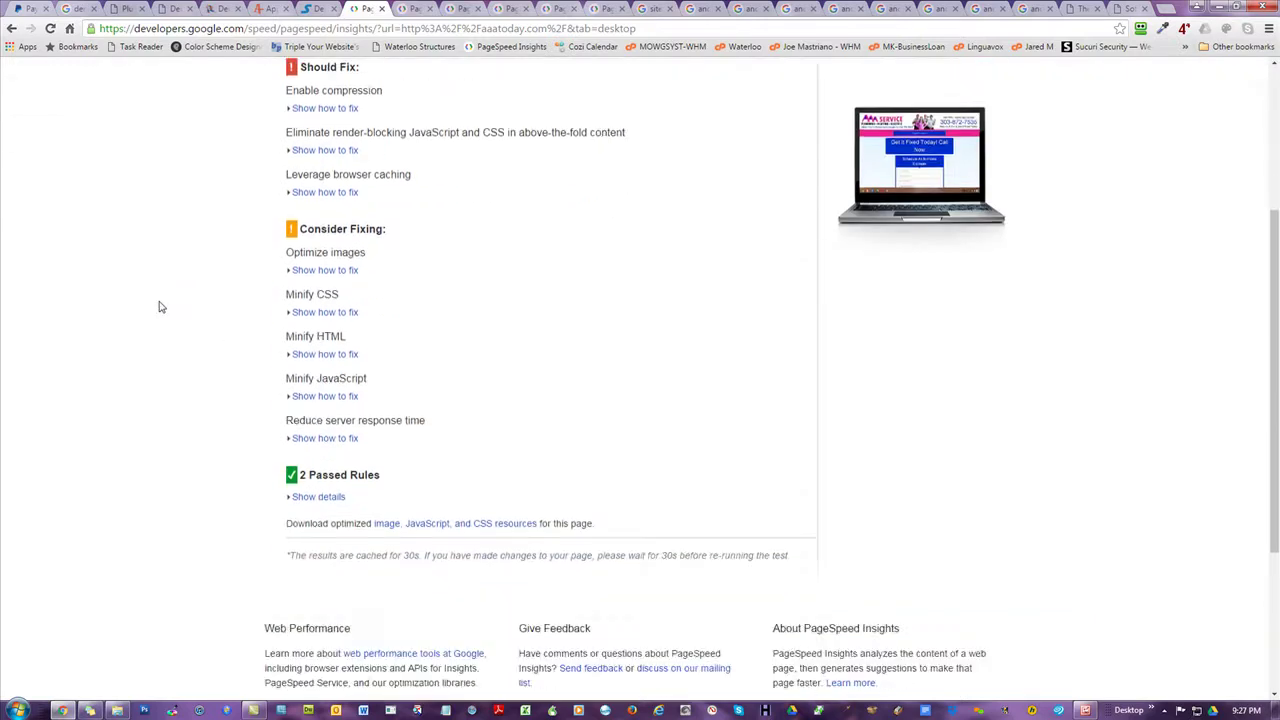
pyautogui.moveTo(368, 478); pyautogui.dragTo(306, 476)
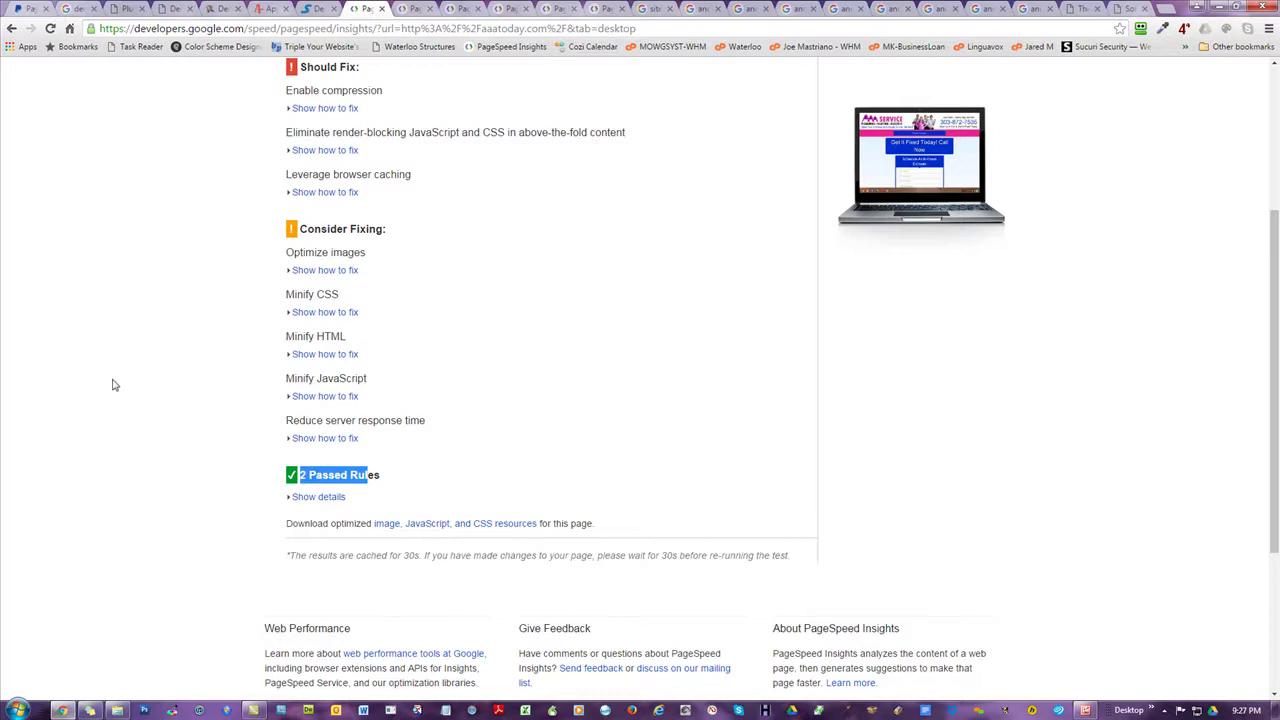
pyautogui.scroll(1, 151, 351)
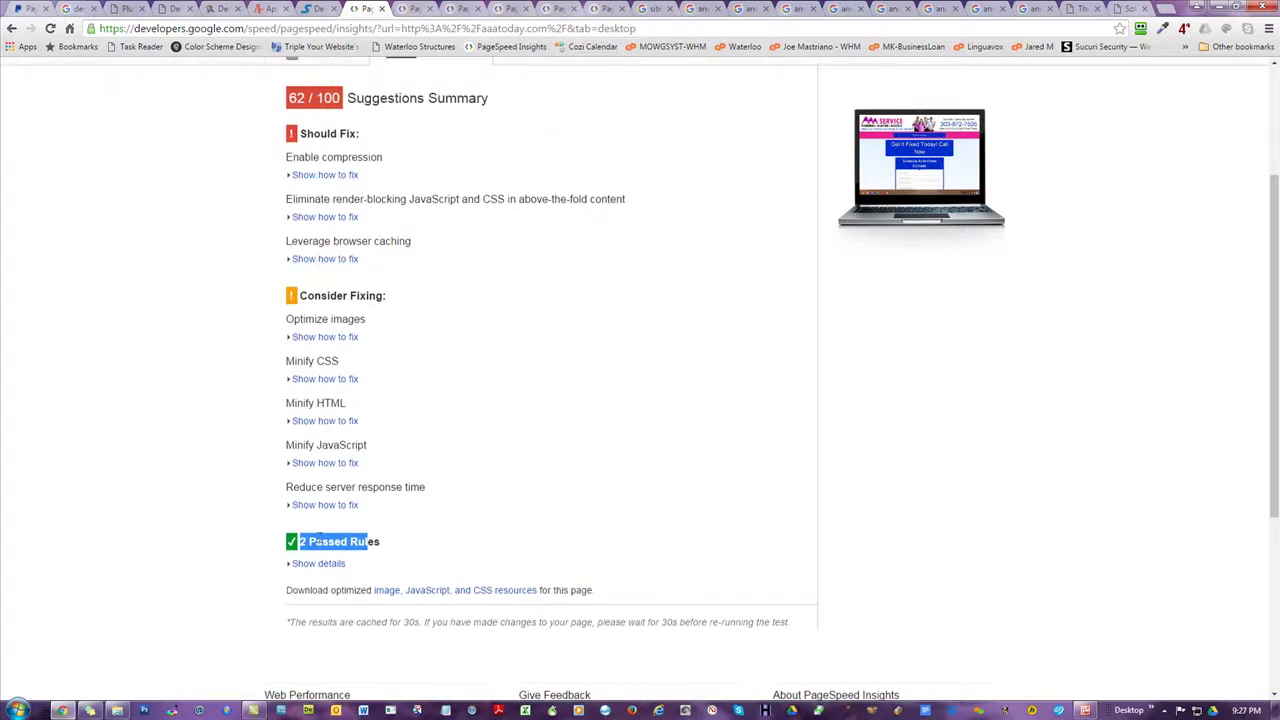
pyautogui.scroll(2, 83, 388)
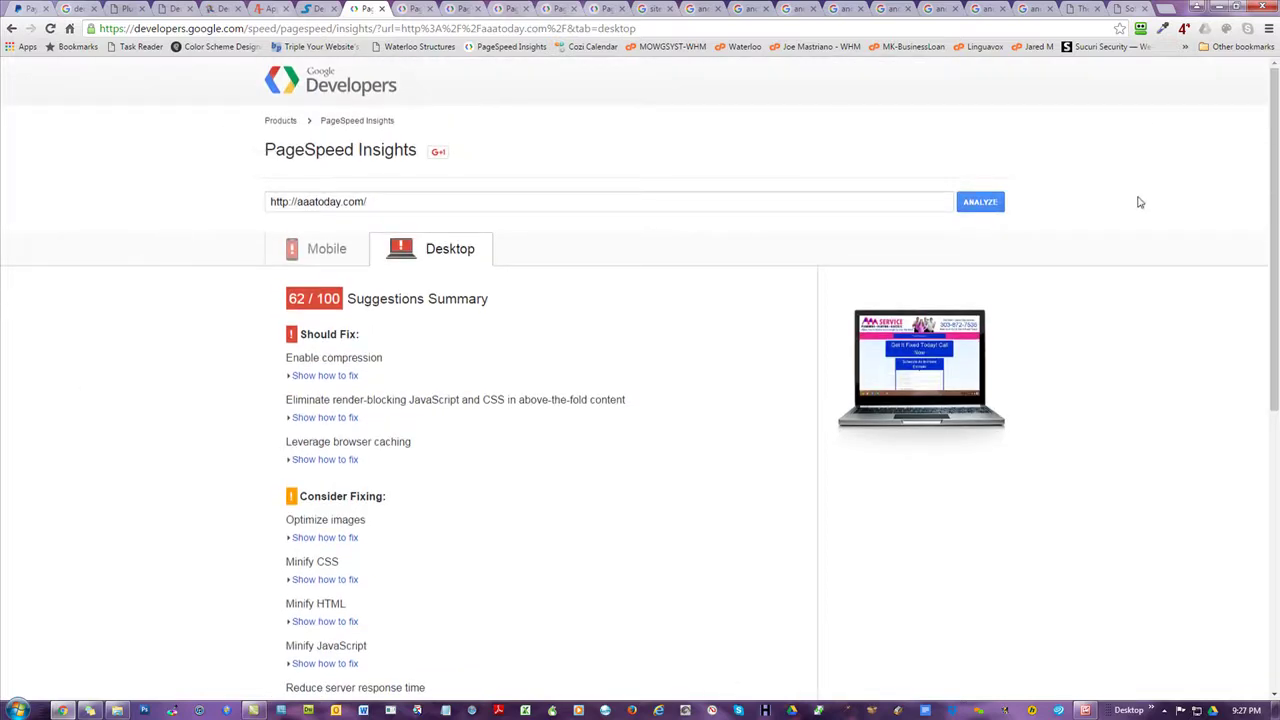
pyautogui.click(1119, 9)
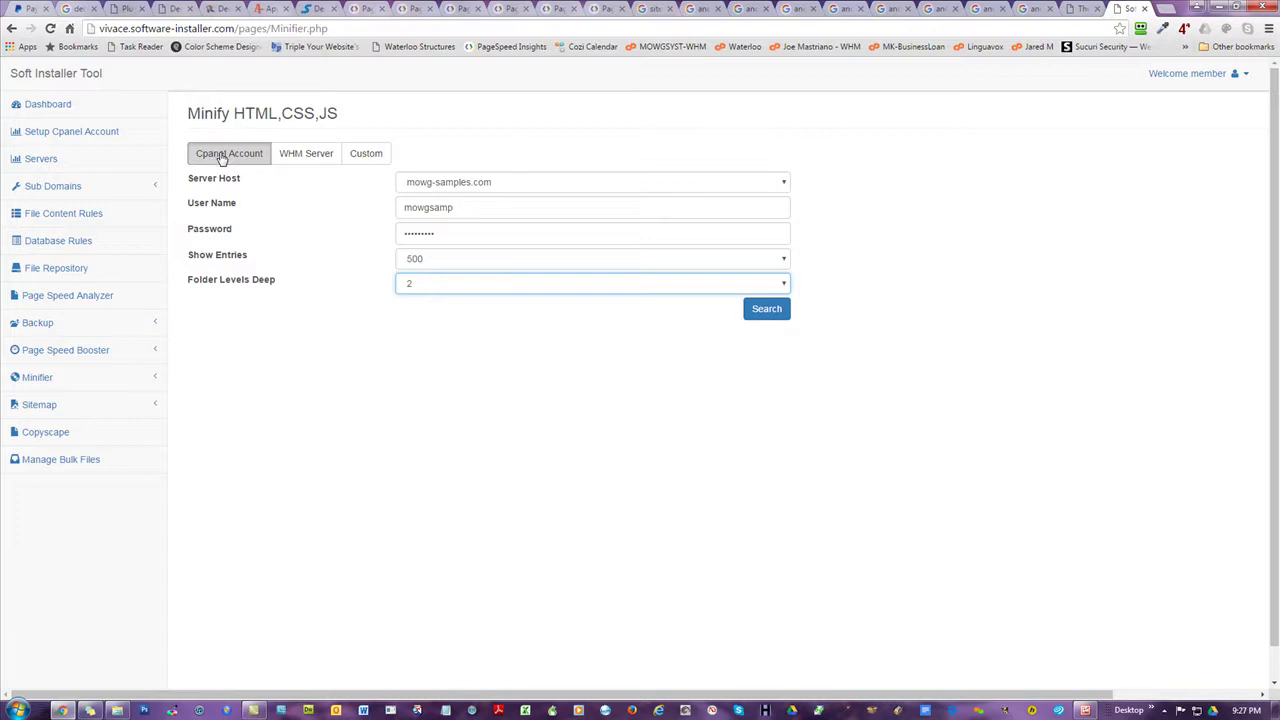
pyautogui.click(419, 462)
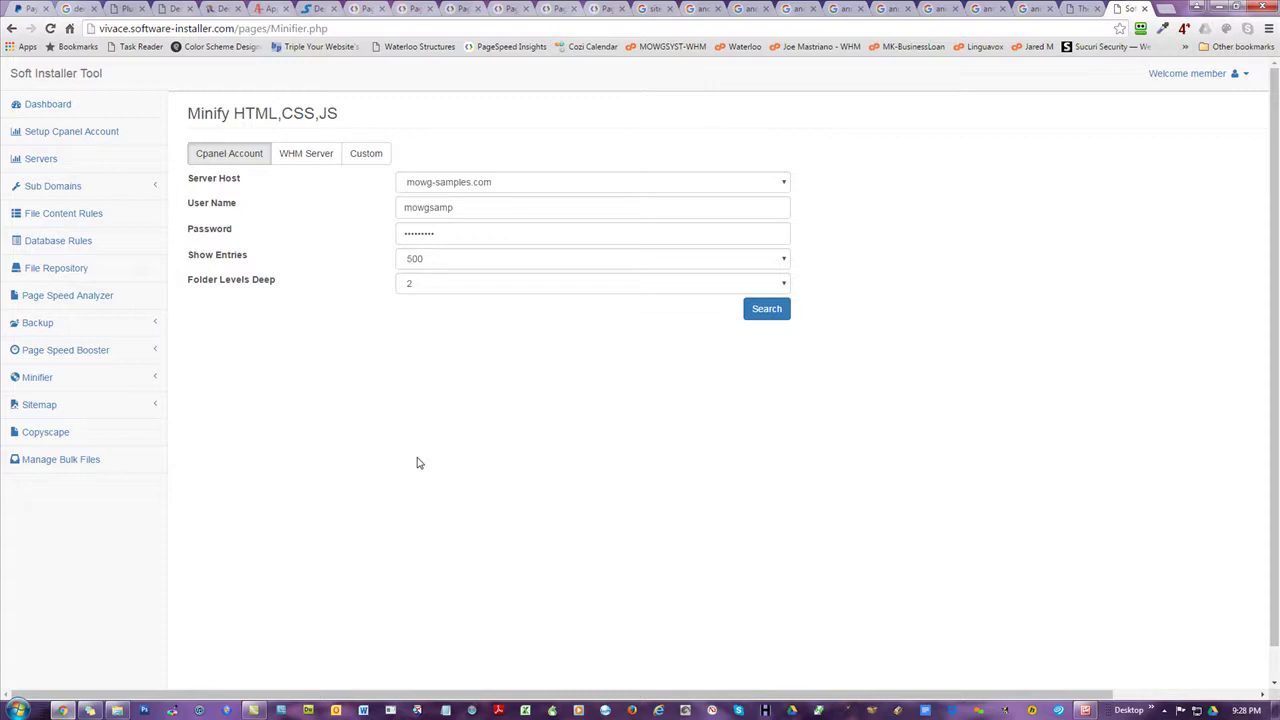
# - Reload the Minify HTML,CSS,JS page and search the mowg-samples.com cPanel account for files
pyautogui.click(49, 328)
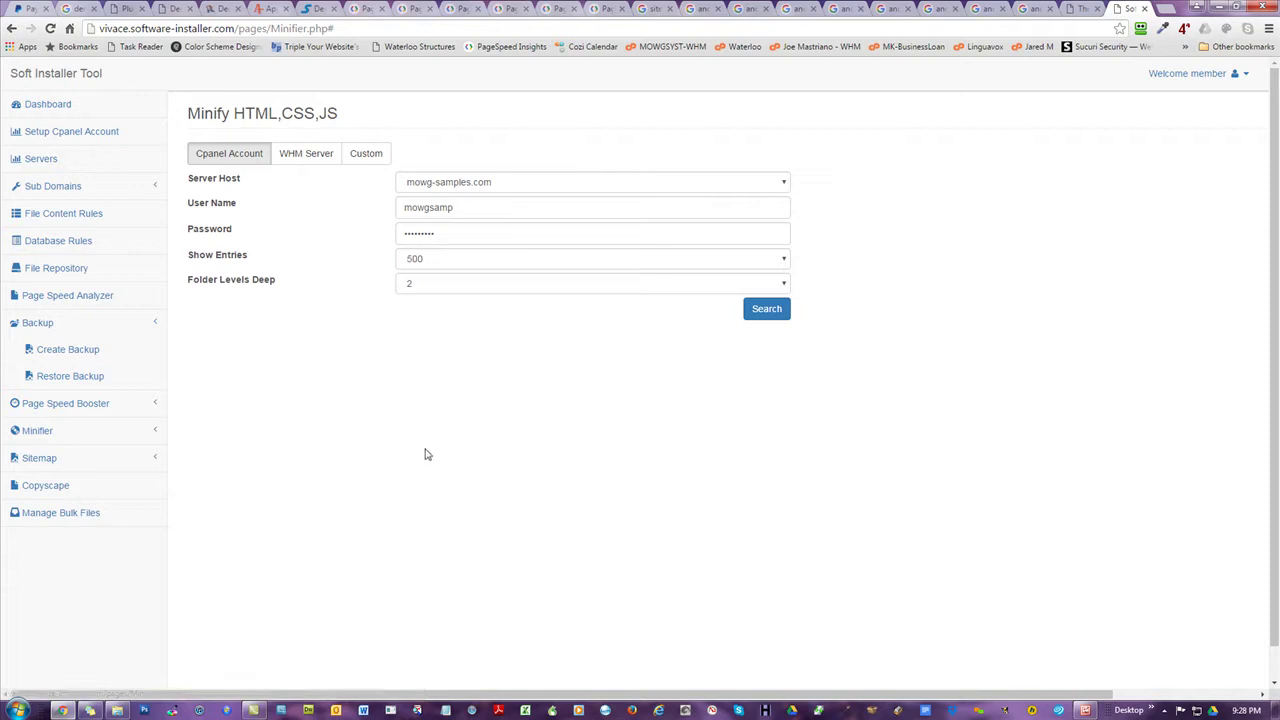
pyautogui.click(38, 432)
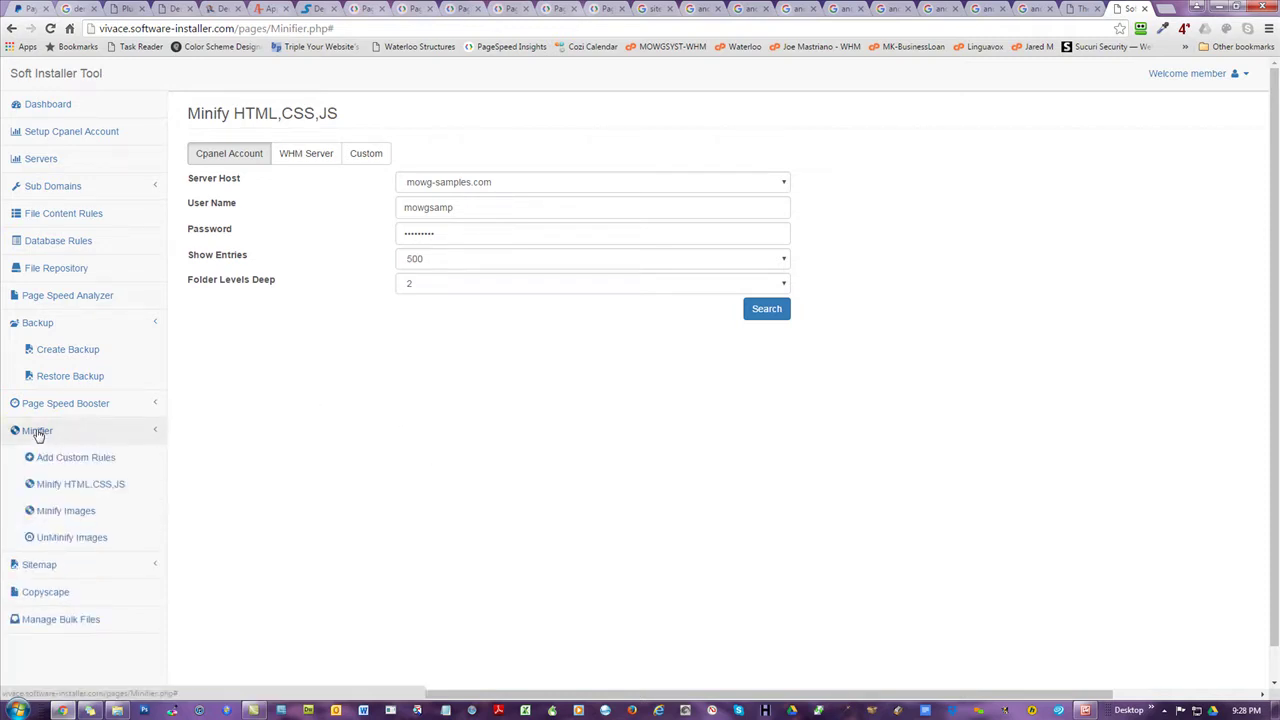
pyautogui.click(105, 486)
pyautogui.click(522, 187)
pyautogui.click(500, 210)
pyautogui.click(766, 309)
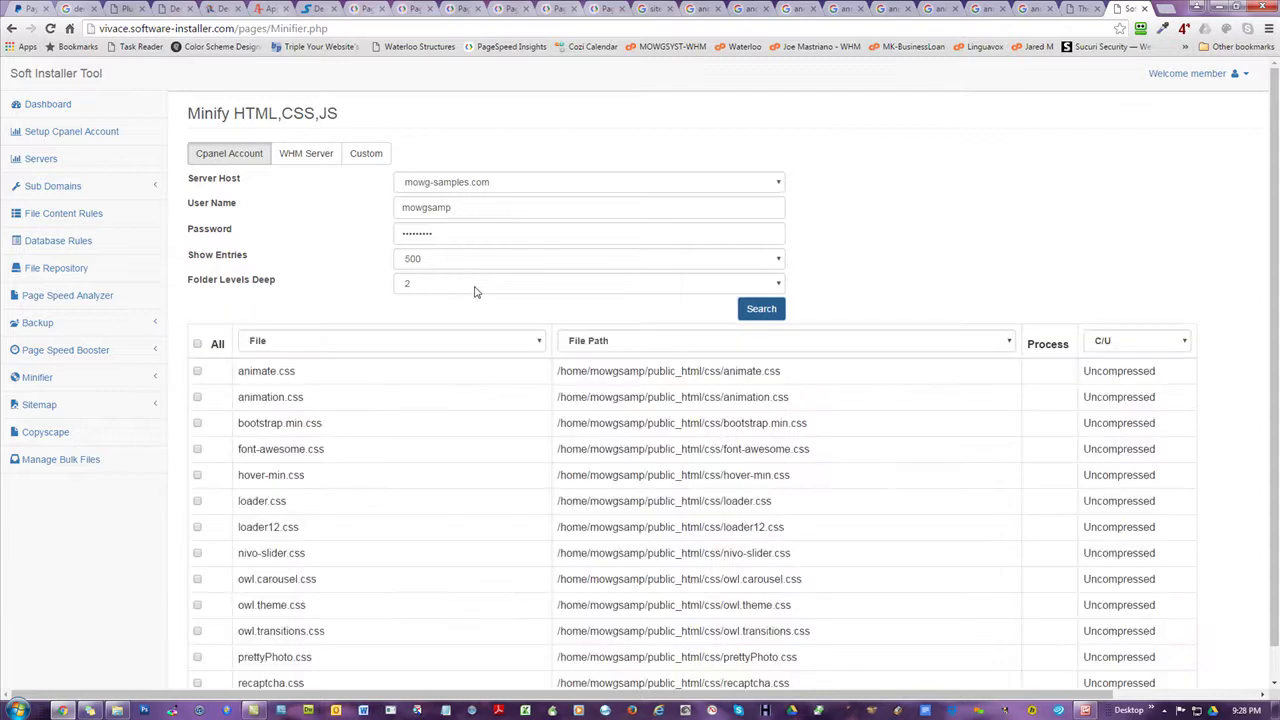
# - Examine the full list of CSS and HTML files for their compressed or uncompressed status
pyautogui.scroll(-3, 360, 345)
pyautogui.scroll(-10, 722, 352)
pyautogui.scroll(-12, 835, 323)
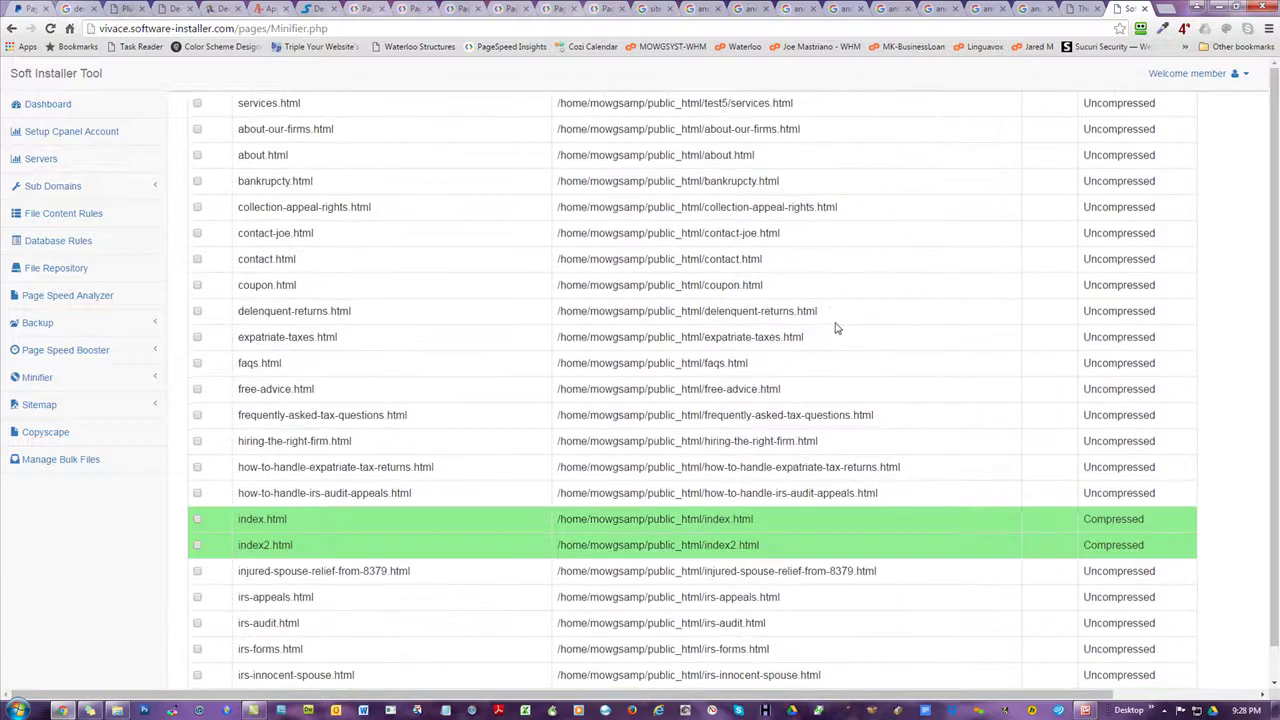
pyautogui.scroll(-2, 836, 327)
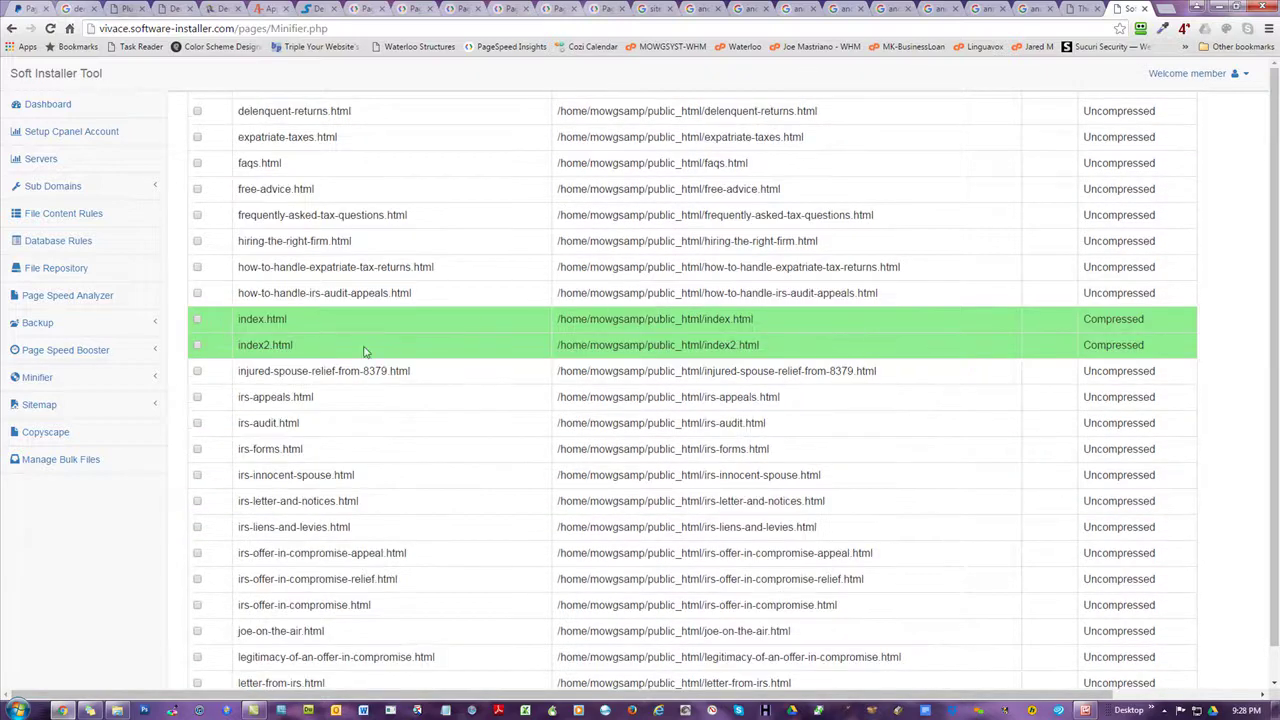
pyautogui.scroll(-4, 1117, 334)
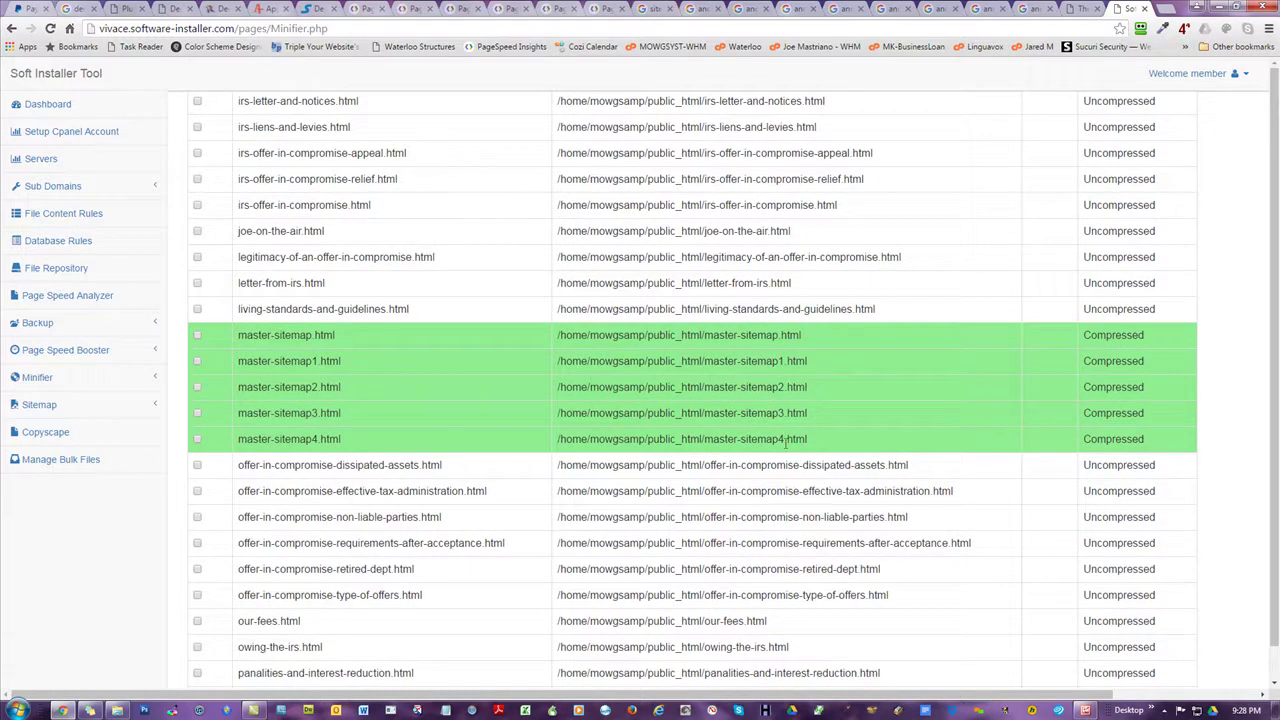
pyautogui.scroll(-3, 654, 409)
pyautogui.scroll(-2, 812, 440)
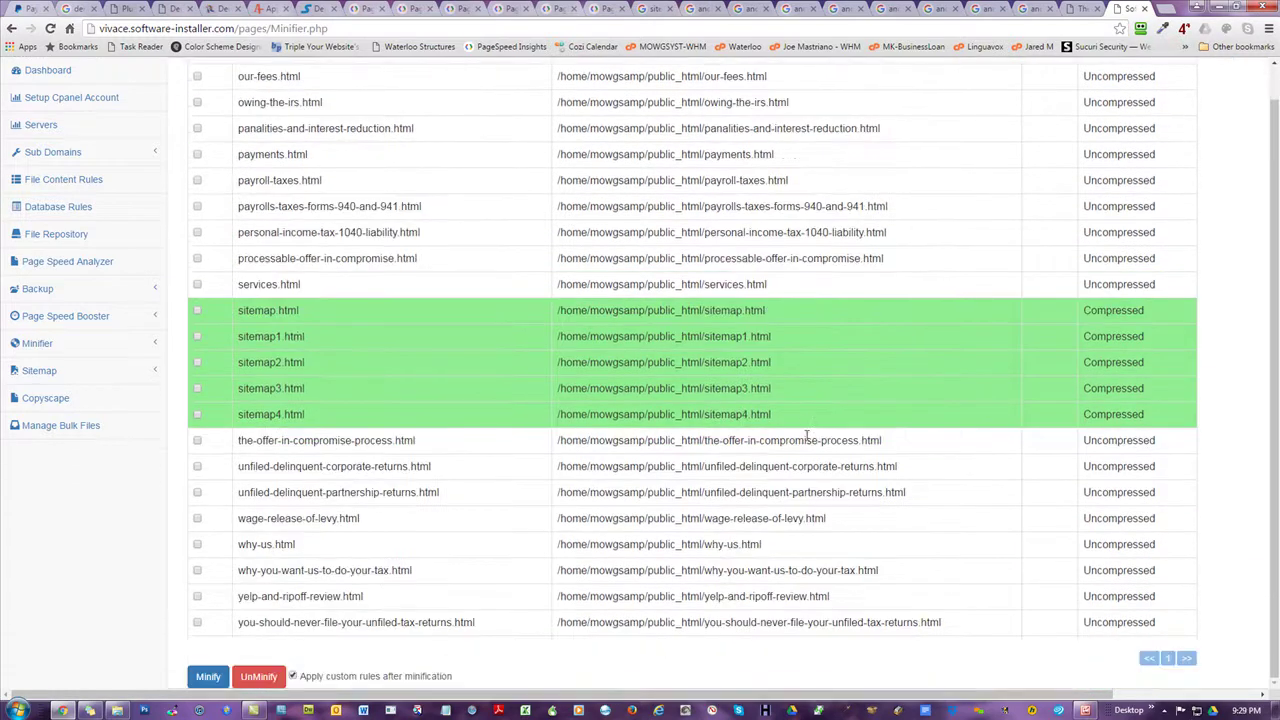
pyautogui.scroll(15, 810, 437)
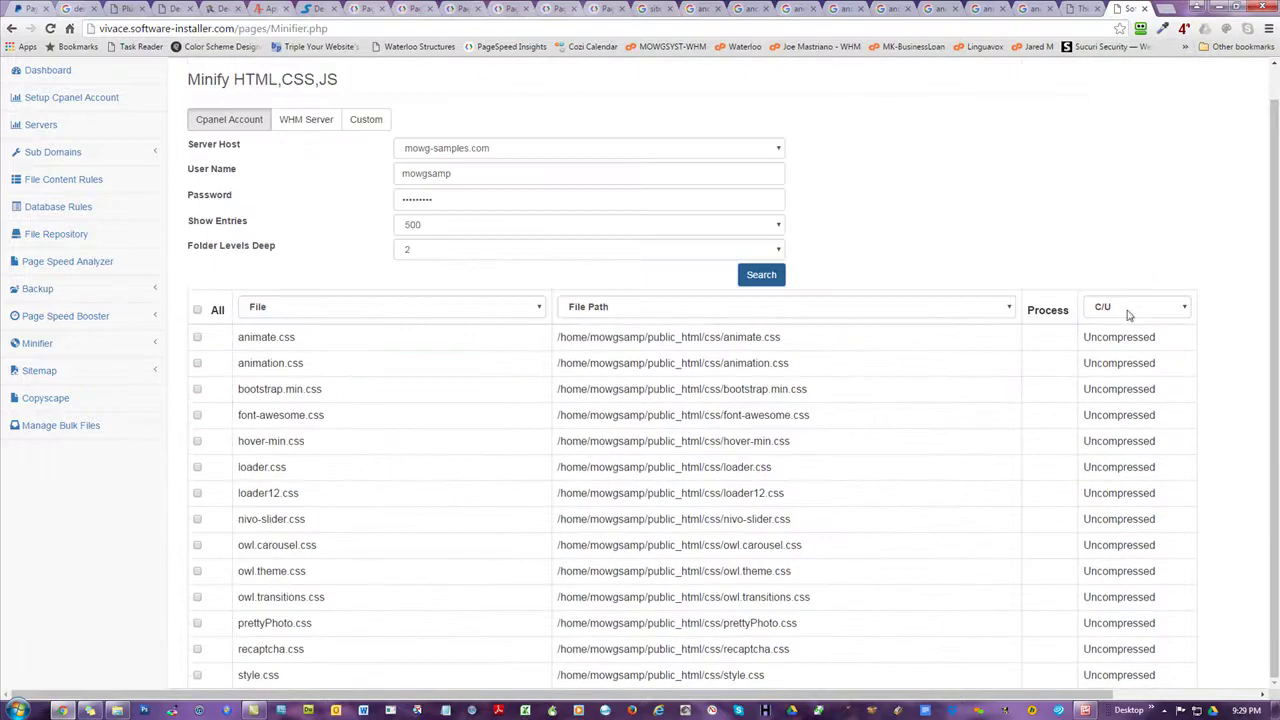
# - Filter the file list to Compressed, select all the listed files, and clear the selection
pyautogui.click(1129, 313)
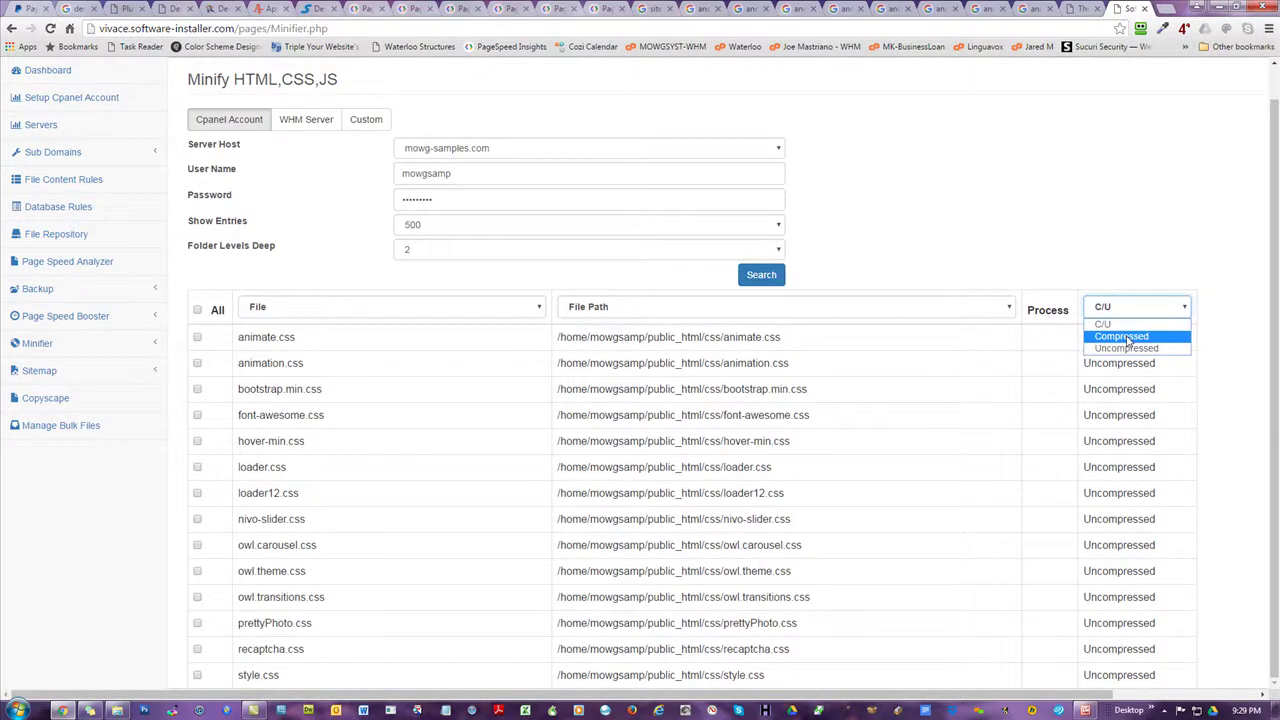
pyautogui.click(1127, 338)
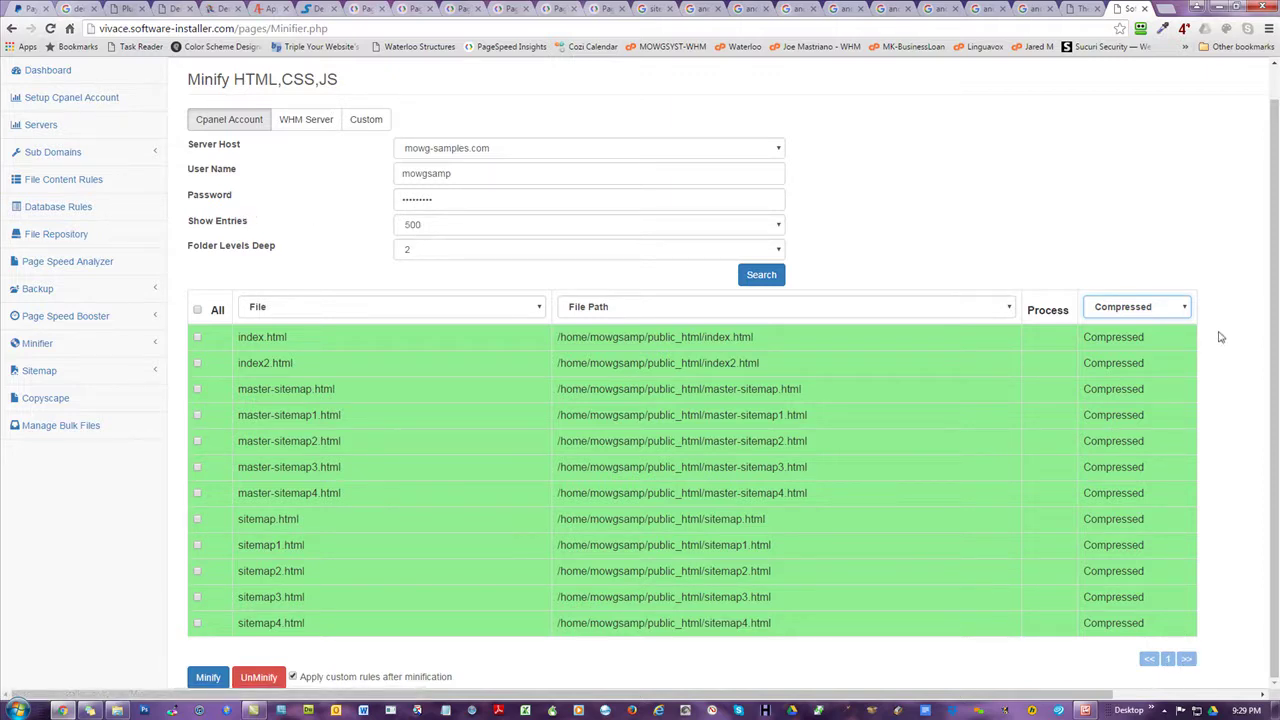
pyautogui.click(197, 310)
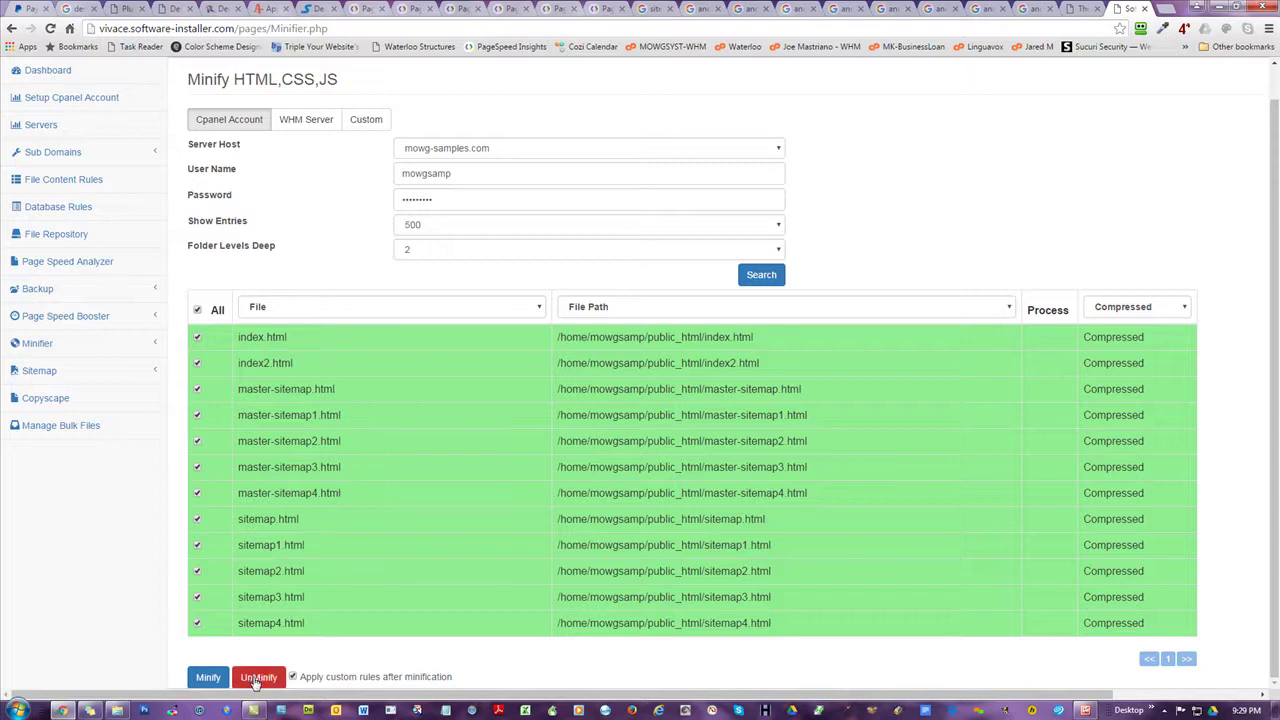
pyautogui.click(197, 310)
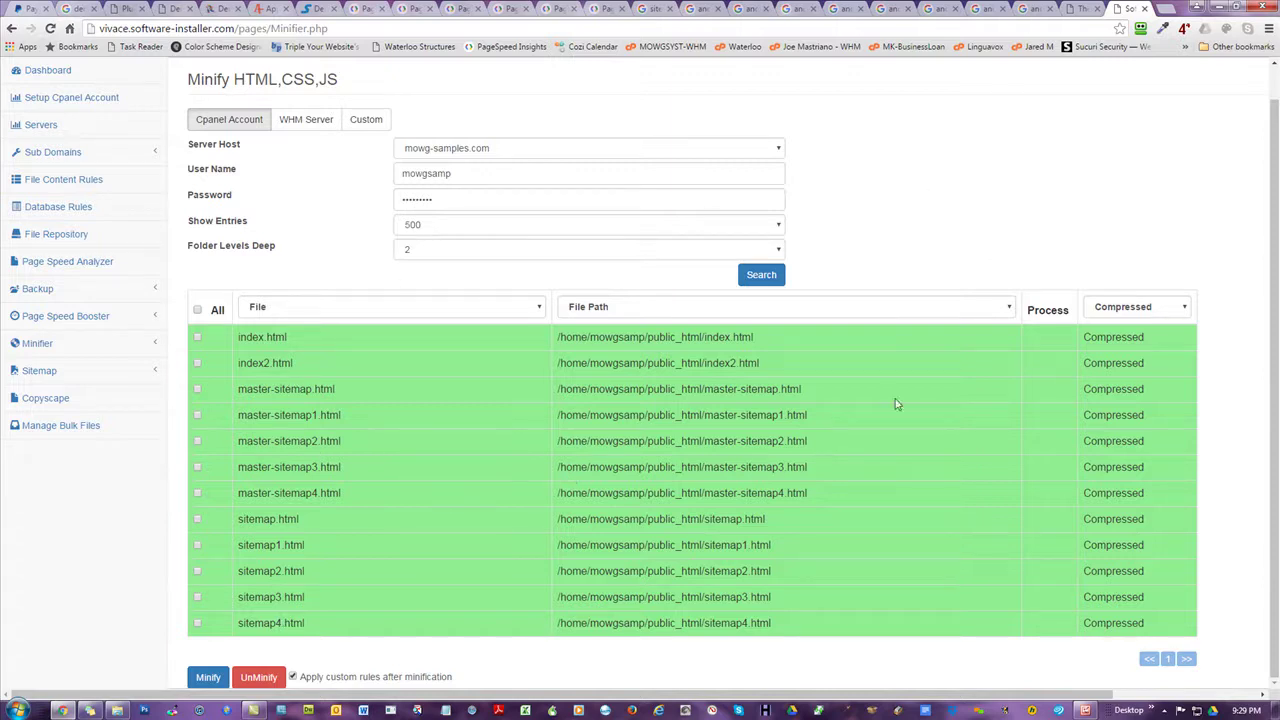
# - Filter the file list to Uncompressed and select all the listed files for minification
pyautogui.click(1117, 310)
pyautogui.click(1112, 347)
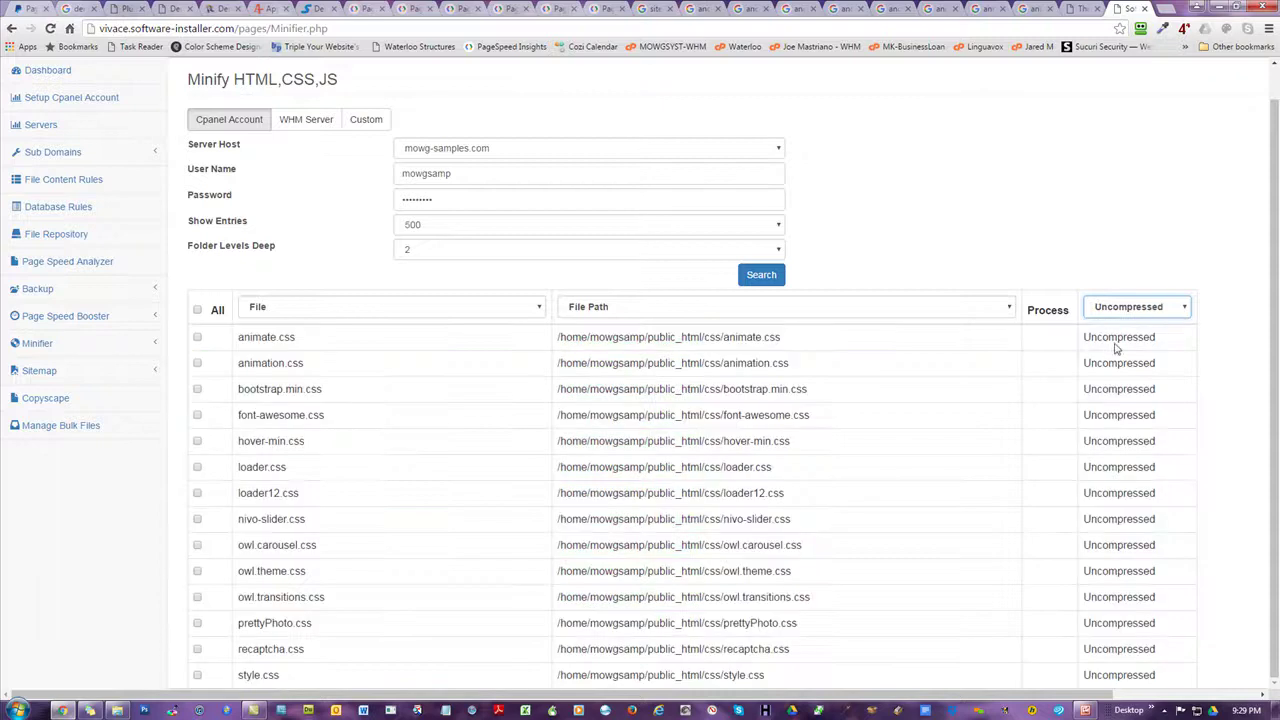
pyautogui.scroll(-1, 1068, 233)
pyautogui.click(197, 244)
pyautogui.scroll(-15, 200, 250)
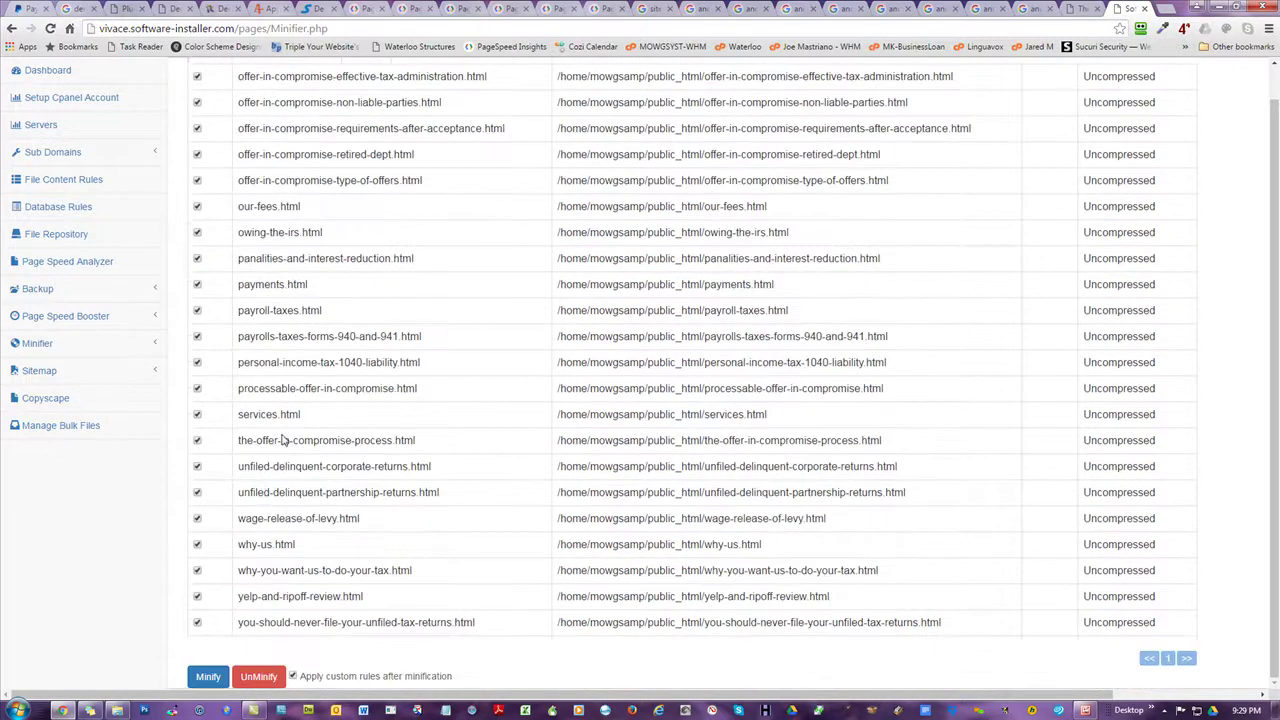
pyautogui.click(208, 678)
pyautogui.scroll(1, 100, 470)
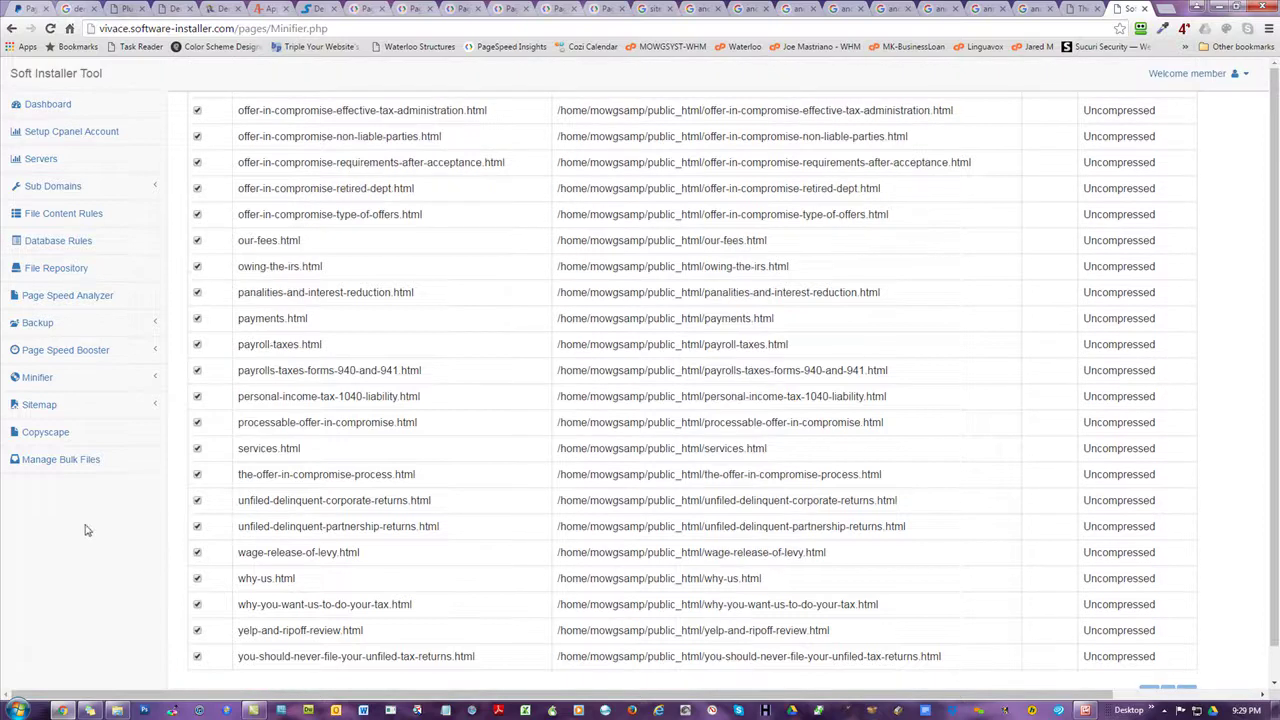
# - Examine the find and replace text of the JS rule on the Minifier Rules page, and select that rule
pyautogui.click(40, 378)
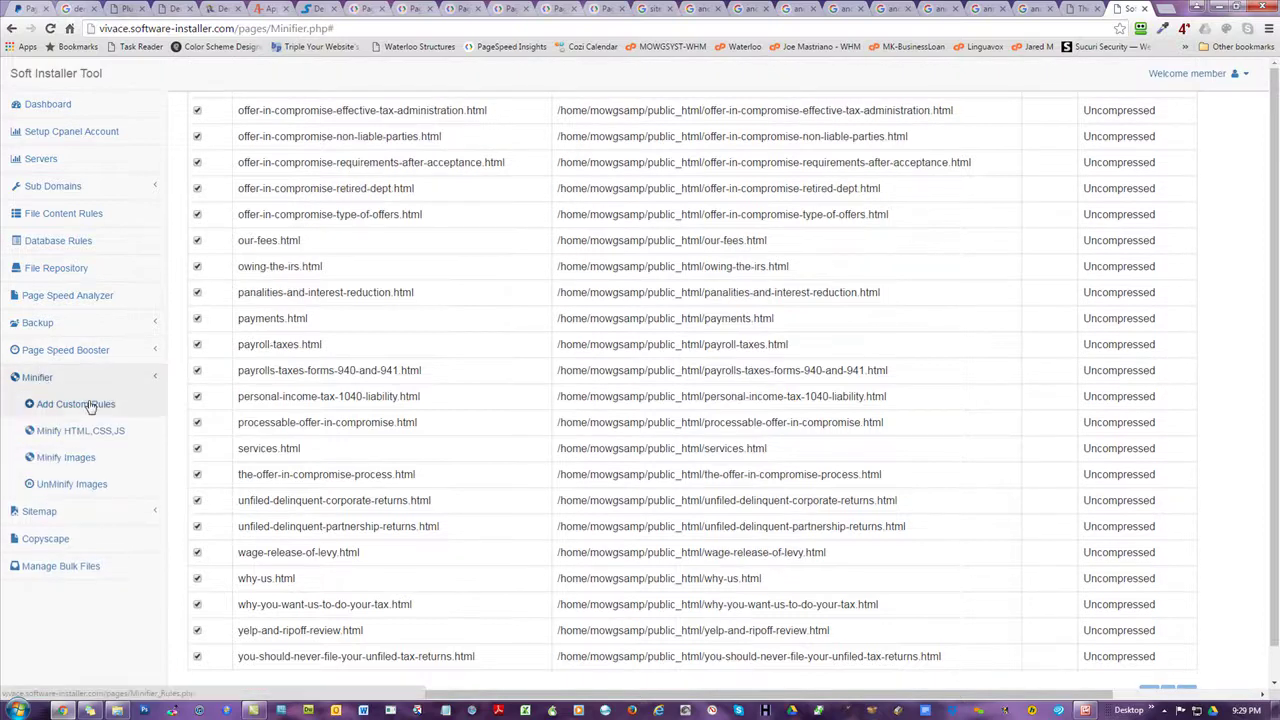
pyautogui.click(82, 405)
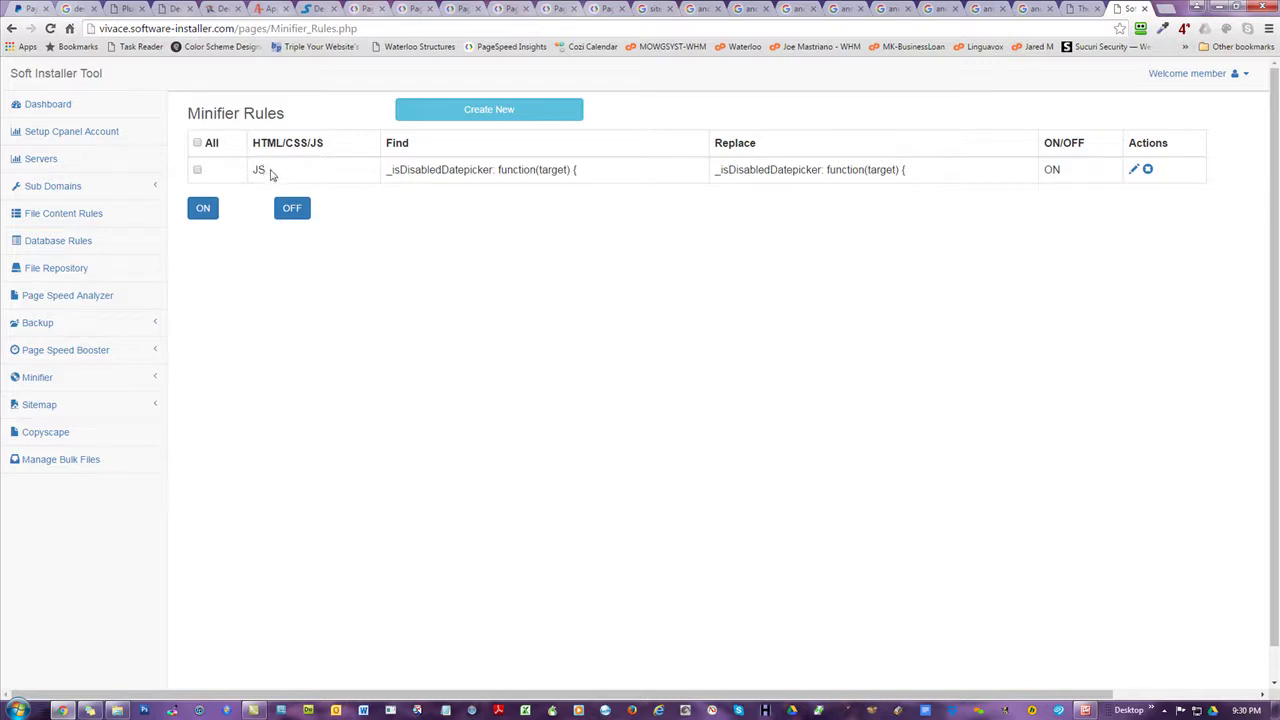
pyautogui.moveTo(584, 171); pyautogui.dragTo(380, 173)
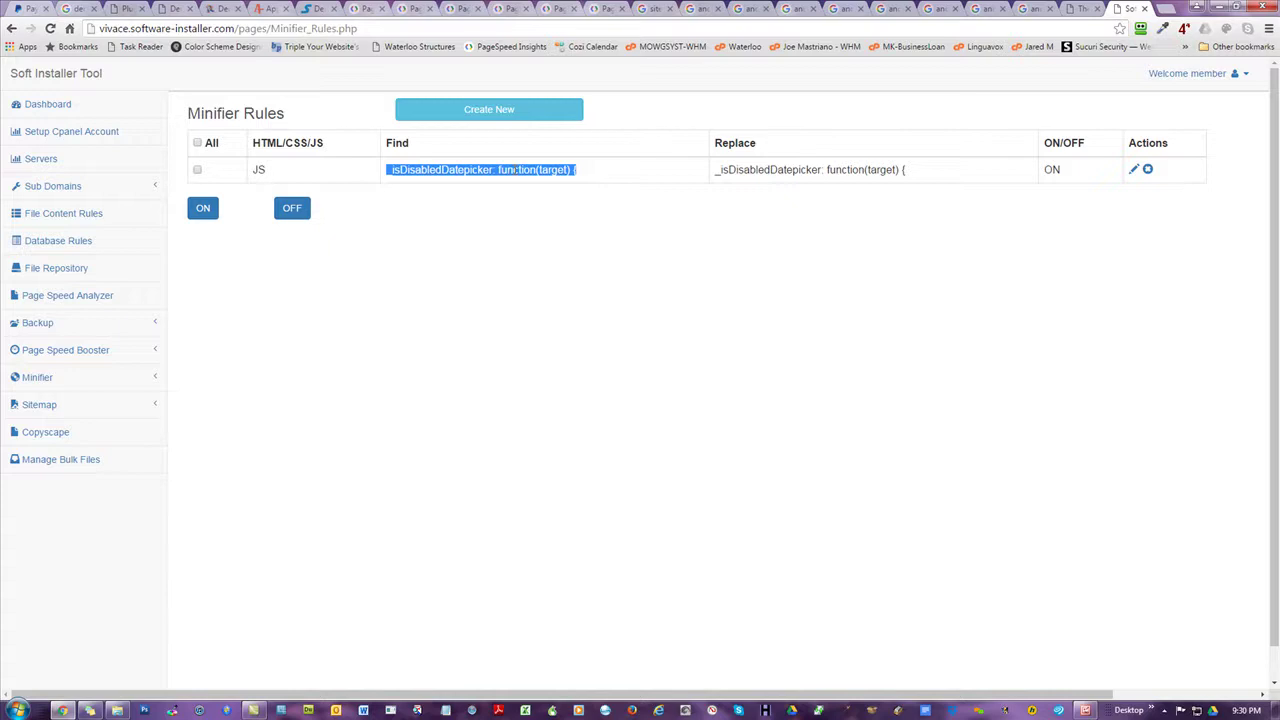
pyautogui.moveTo(925, 174); pyautogui.dragTo(714, 177)
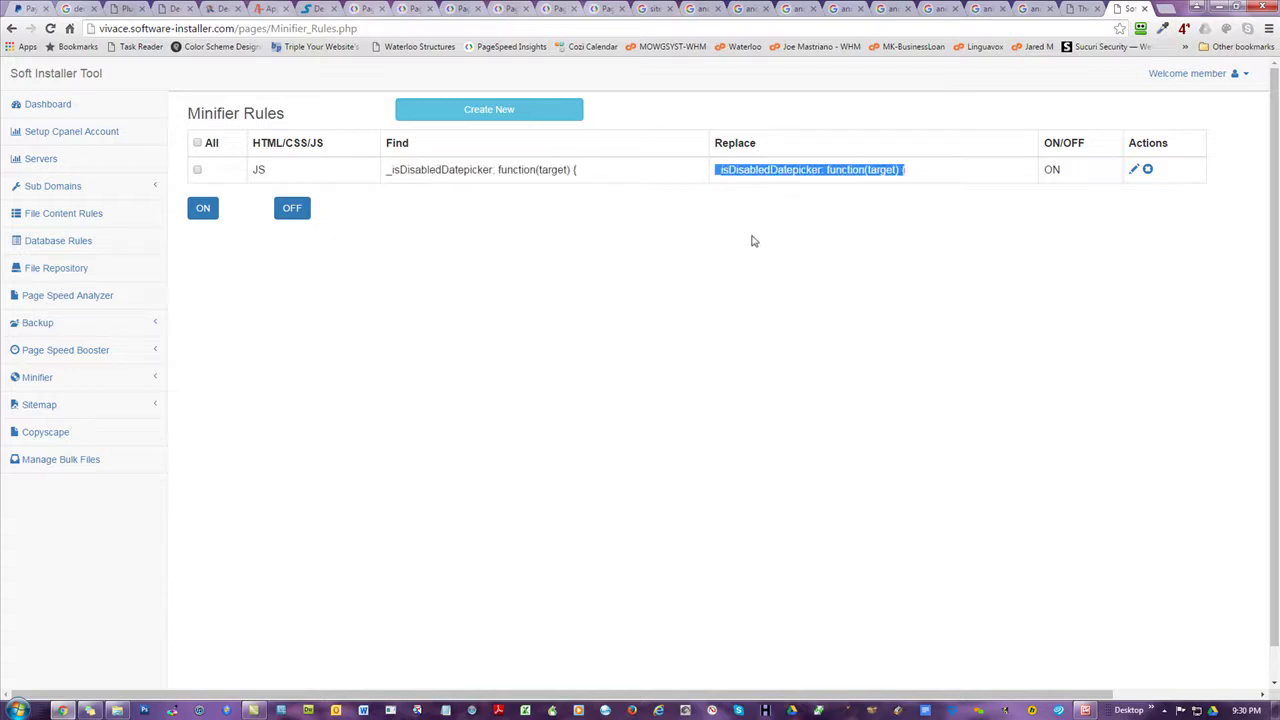
pyautogui.click(497, 170)
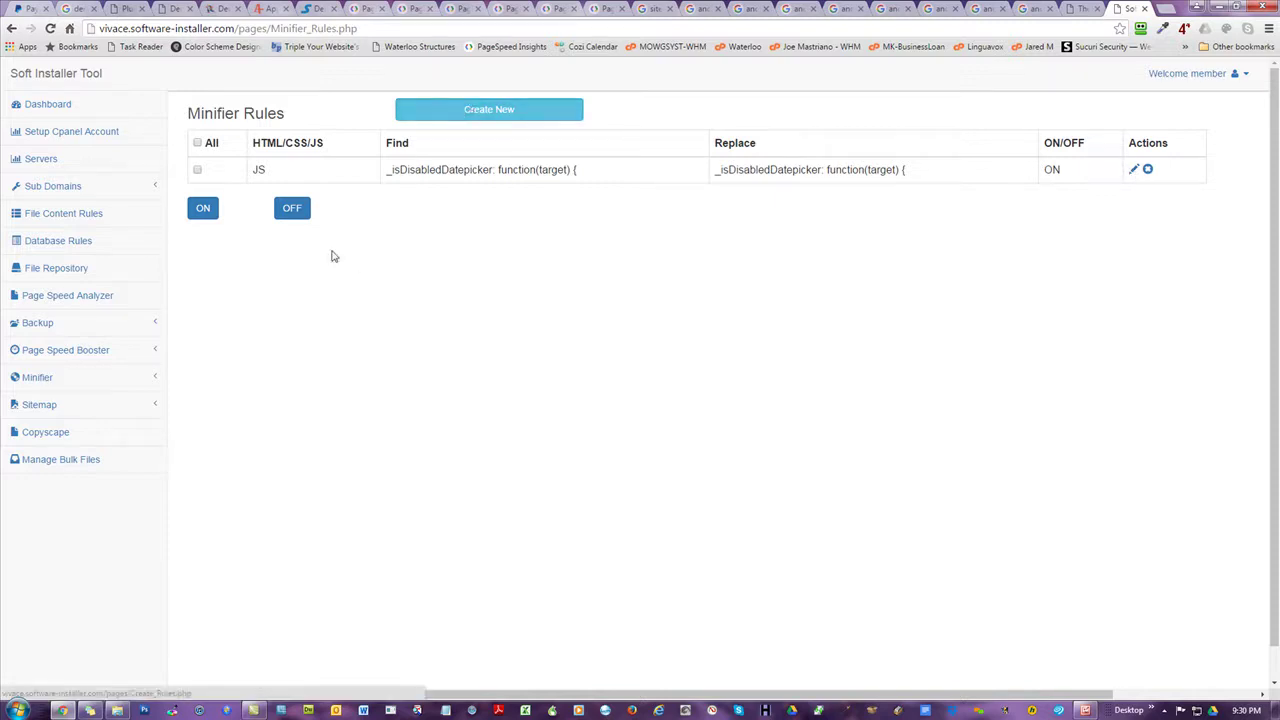
pyautogui.click(198, 170)
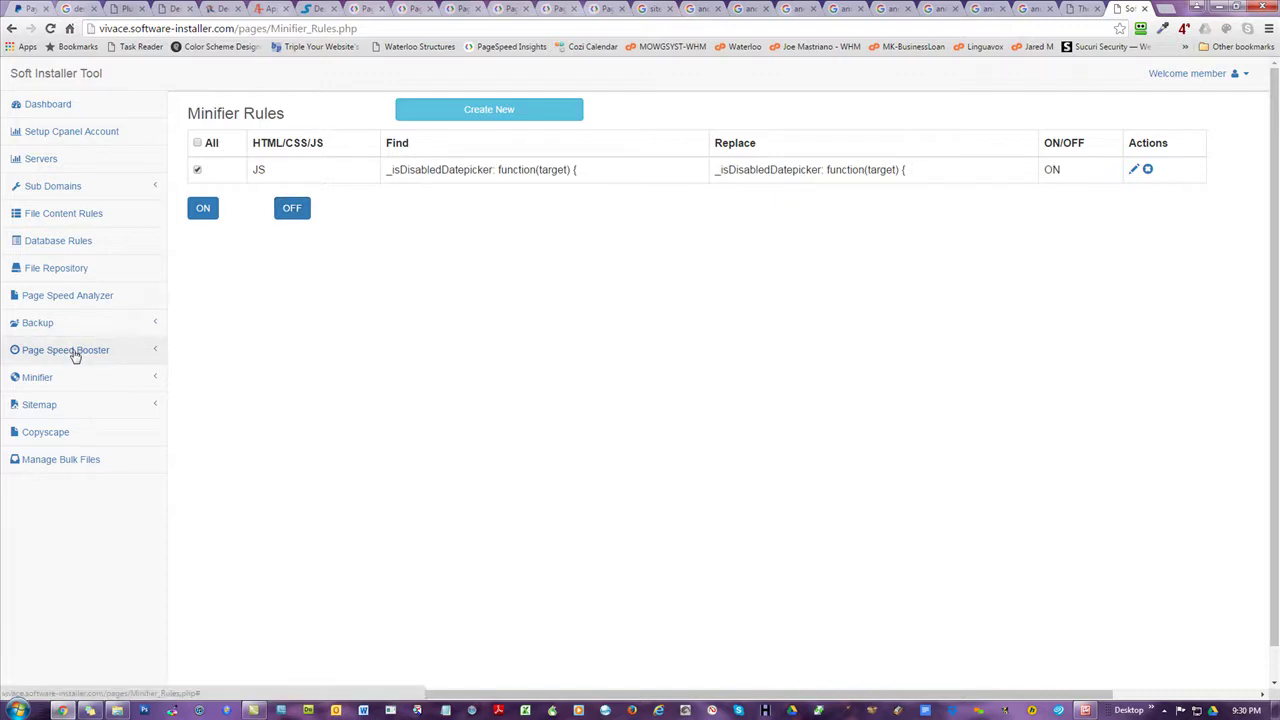
# - Search mowg-samples.com for pages on the Create Sitemap page, with the folder depth set to 1 level
pyautogui.click(38, 405)
pyautogui.click(63, 438)
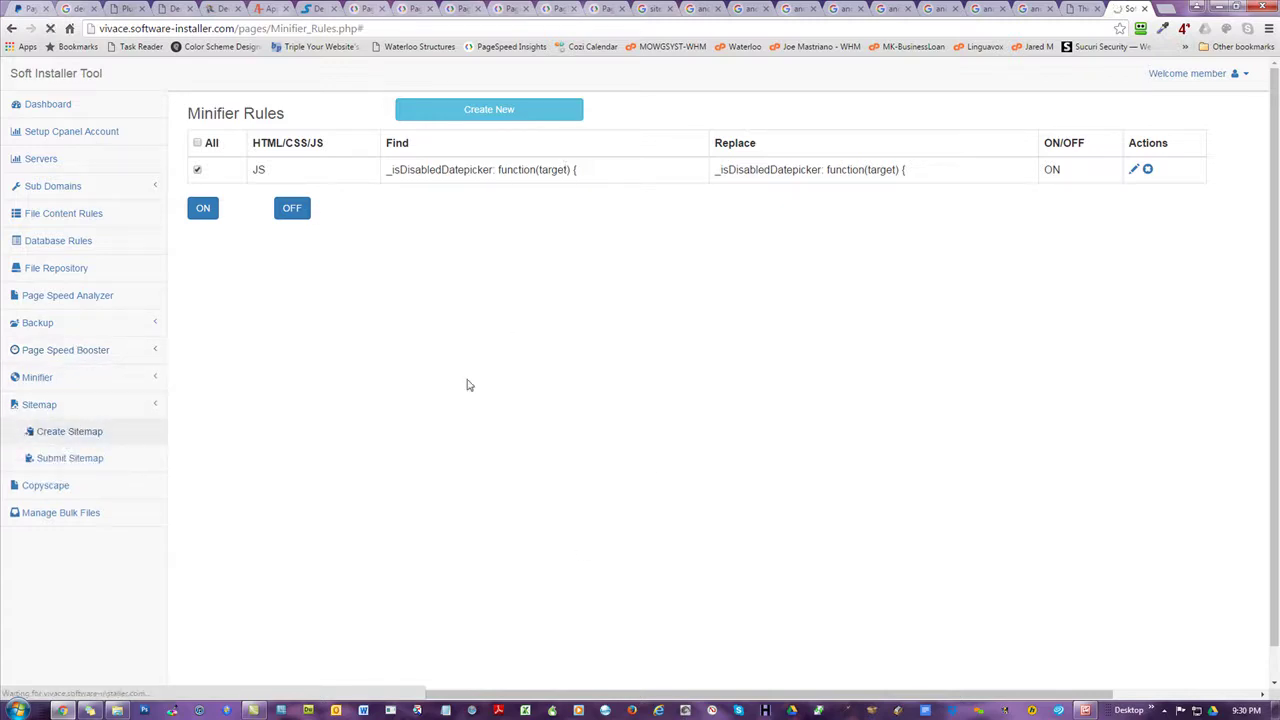
pyautogui.click(456, 213)
pyautogui.click(442, 288)
pyautogui.click(440, 316)
pyautogui.click(762, 308)
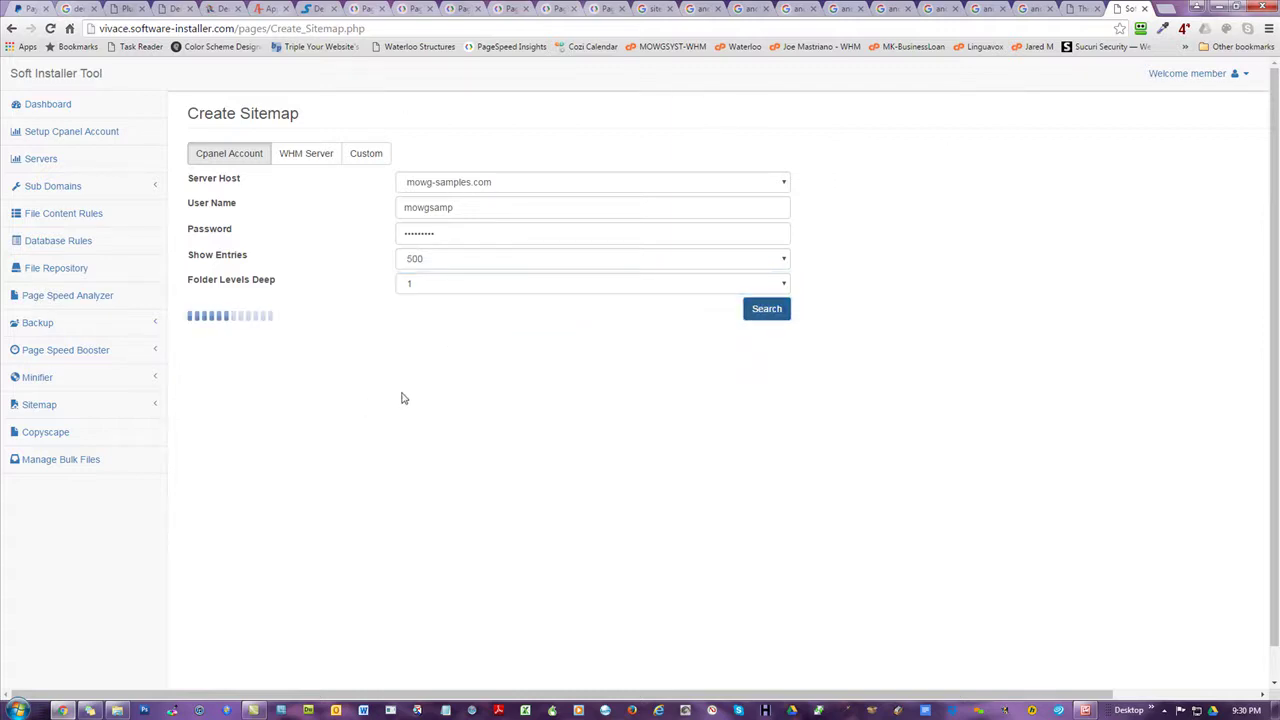
# - Select all the listed HTML files for the sitemap and review the list through to the creation and export options
pyautogui.click(197, 343)
pyautogui.scroll(-1, 335, 408)
pyautogui.scroll(-5, 320, 450)
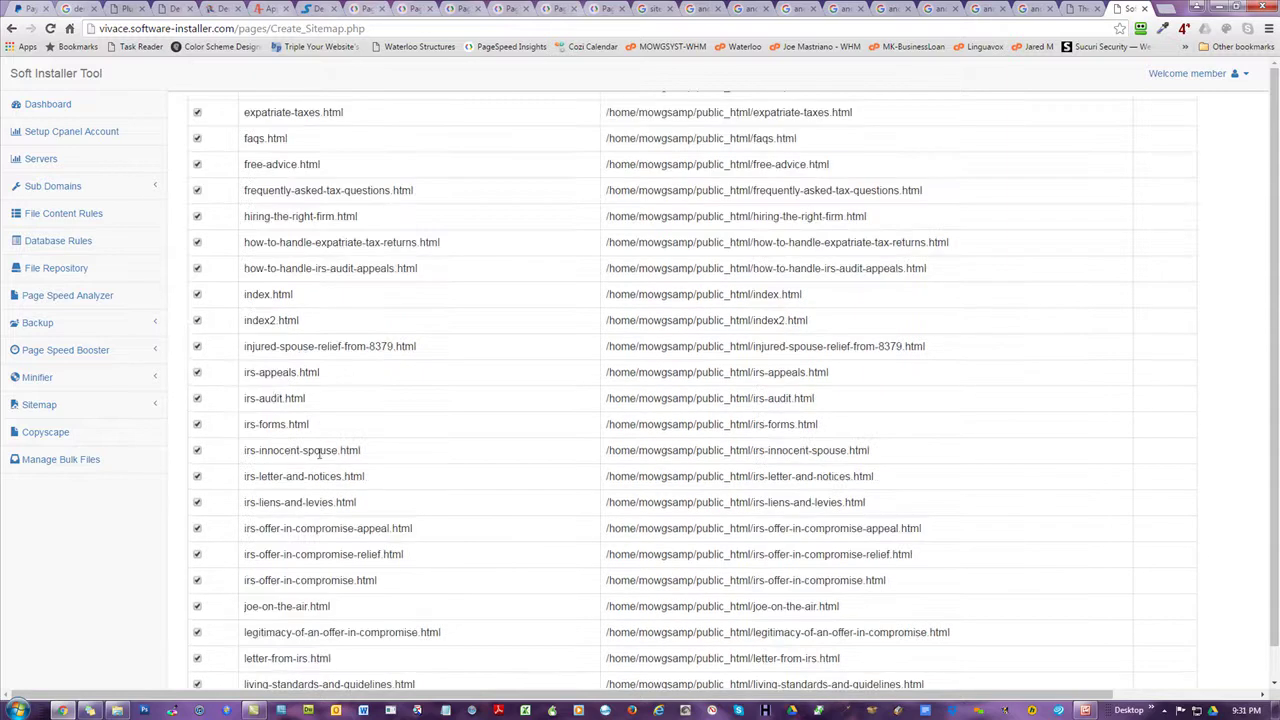
pyautogui.scroll(-8, 346, 417)
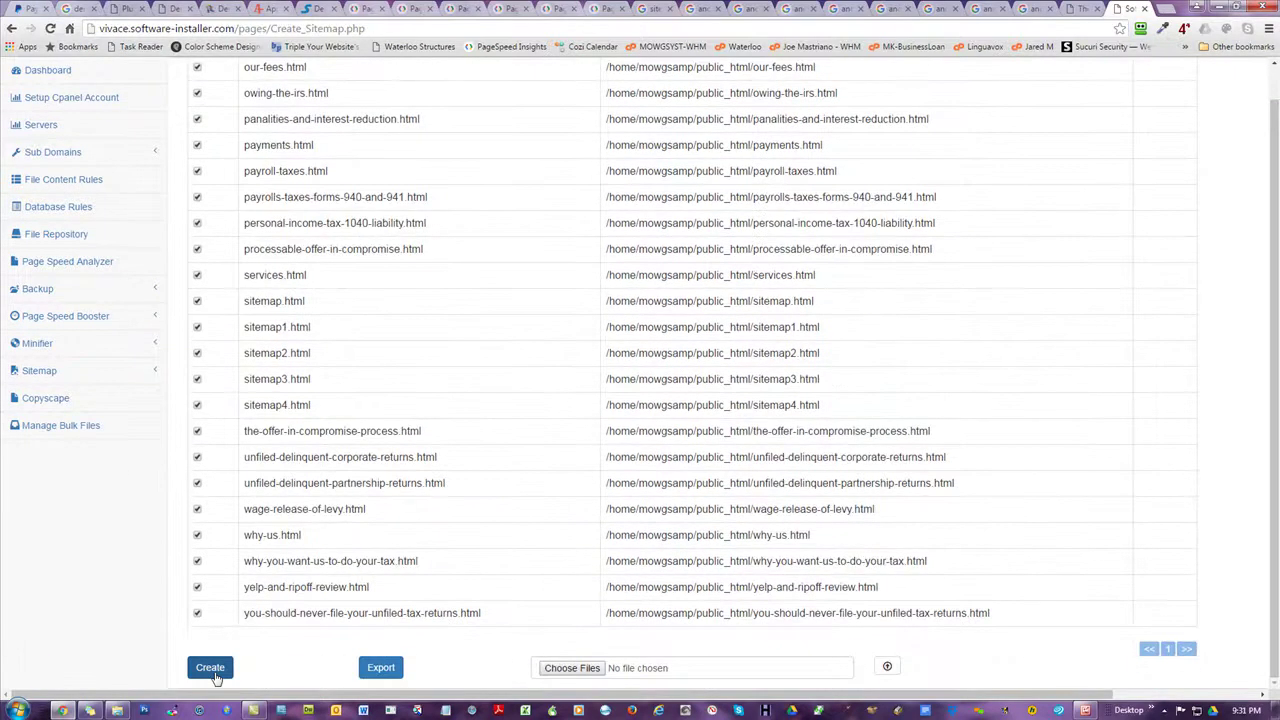
pyautogui.scroll(10, 433, 440)
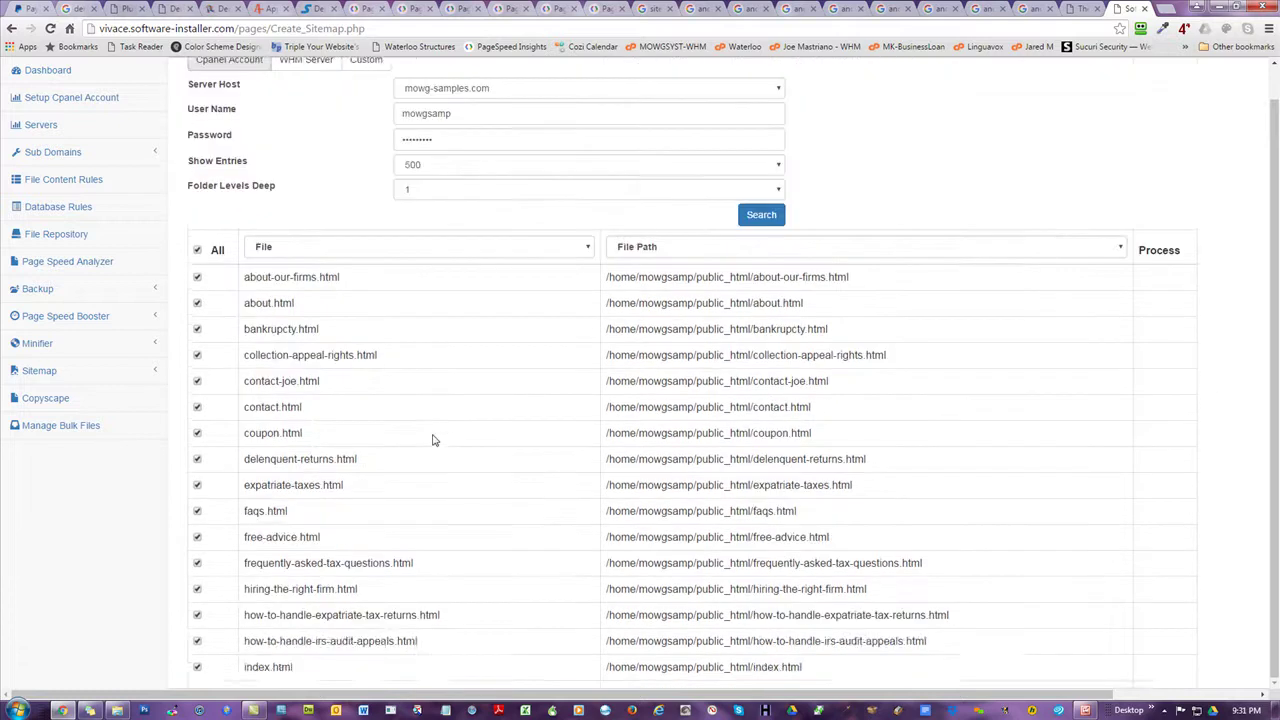
pyautogui.scroll(1, 433, 440)
# - Search mowg-samples.com for sitemap files on the Submit Sitemap page, with the folder depth set to 1 level
pyautogui.click(55, 371)
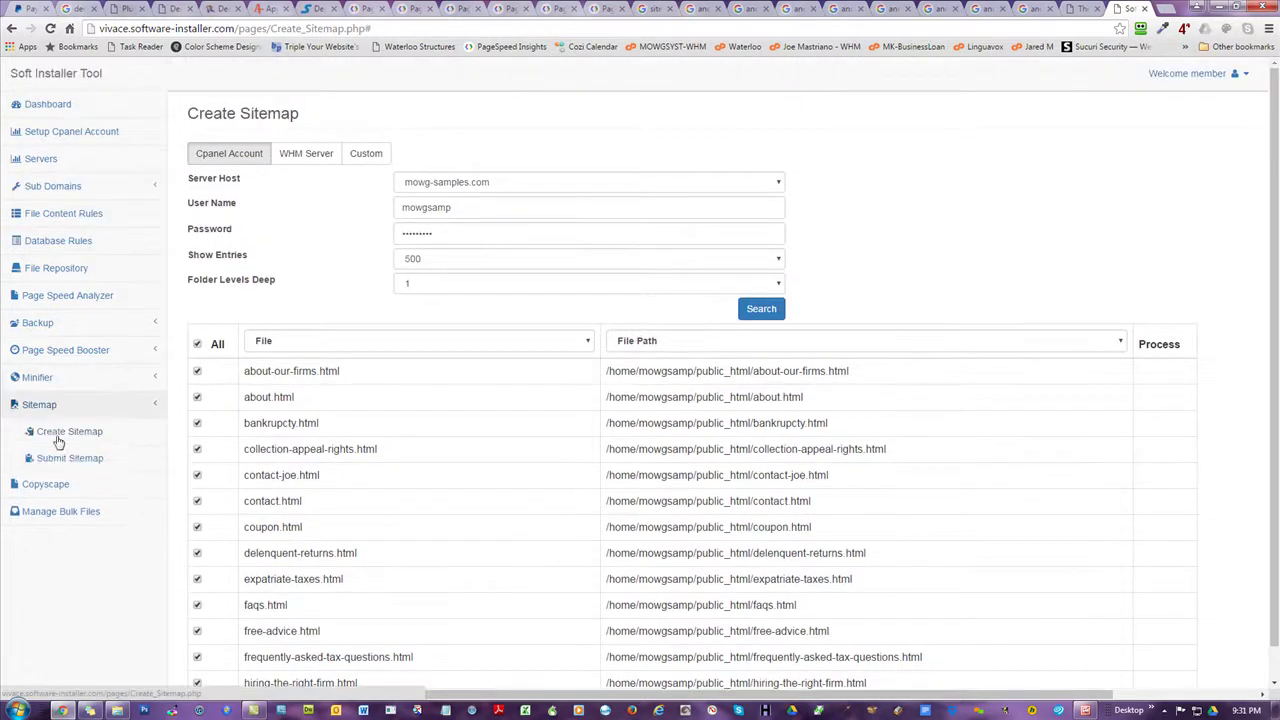
pyautogui.click(50, 457)
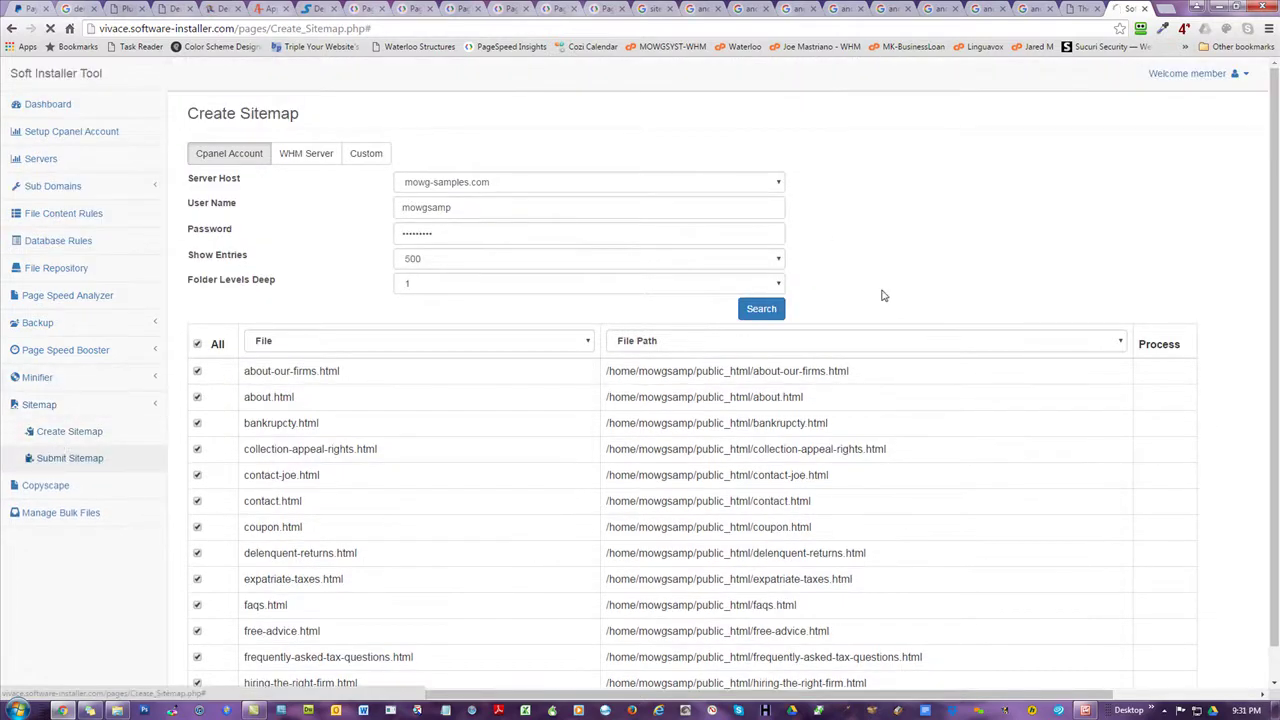
pyautogui.click(451, 186)
pyautogui.click(453, 210)
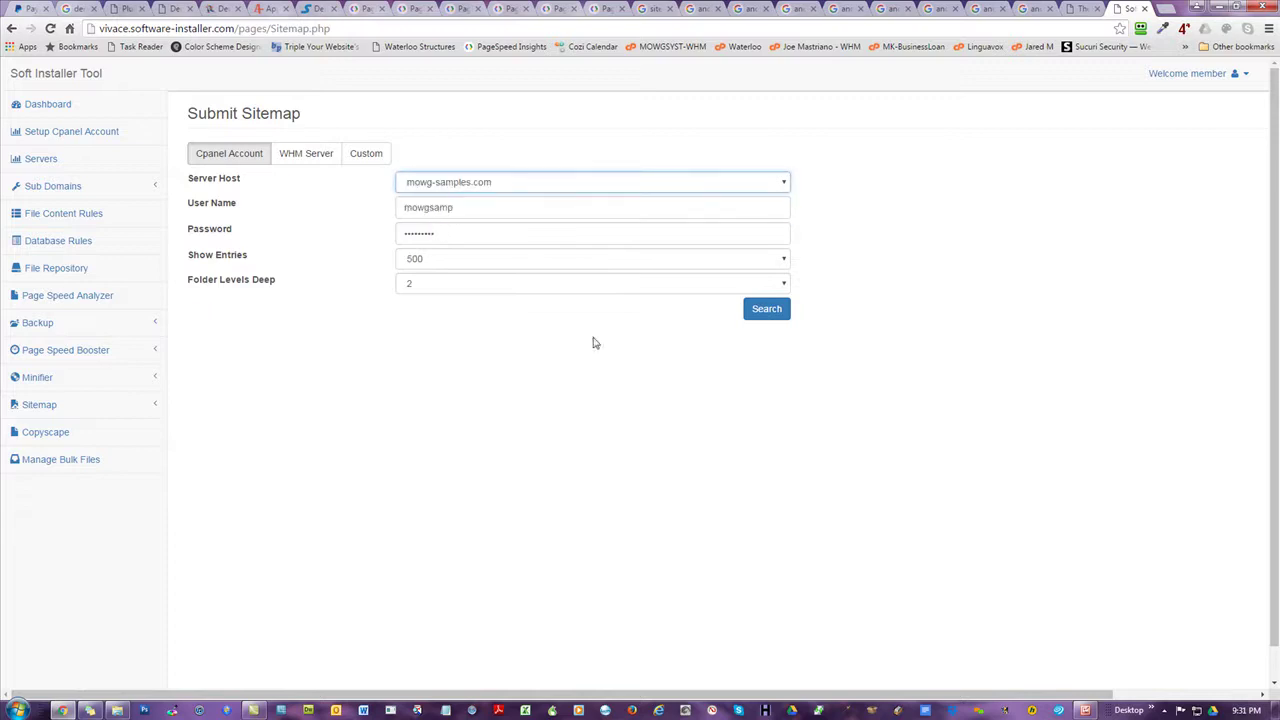
pyautogui.click(538, 289)
pyautogui.click(486, 303)
pyautogui.click(752, 316)
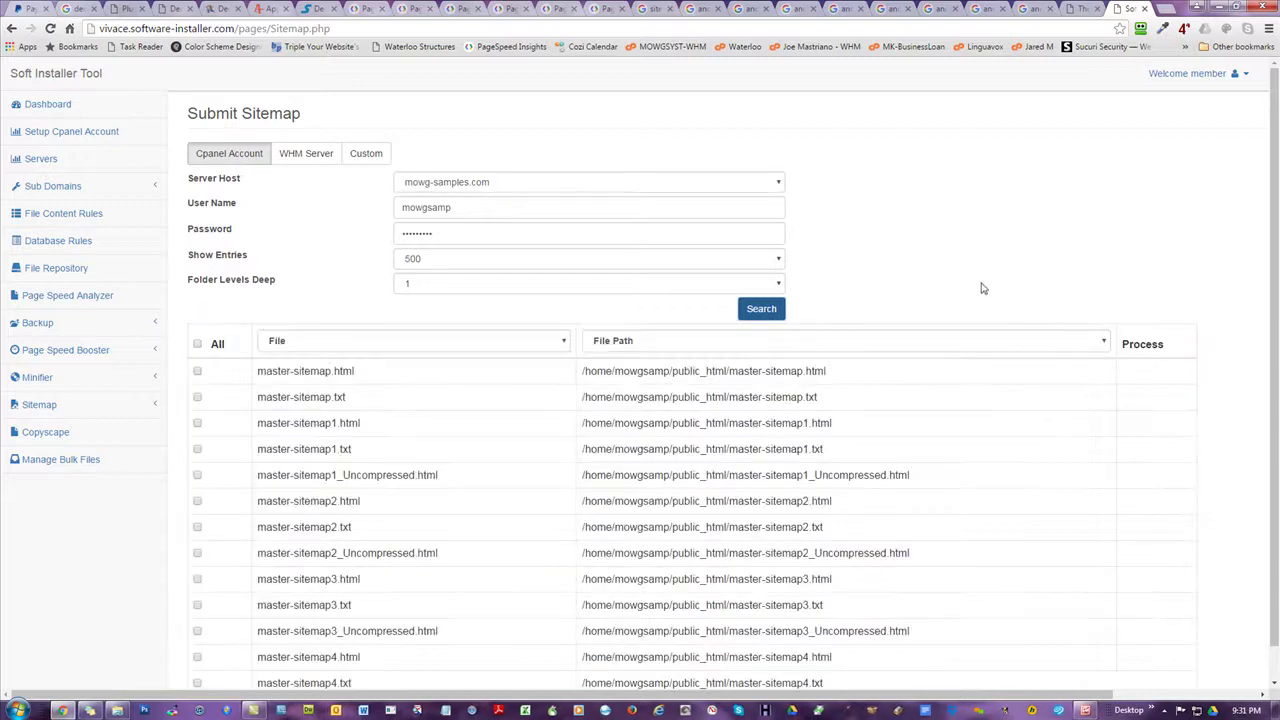
# - Select all the listed sitemap files for submission
pyautogui.click(197, 346)
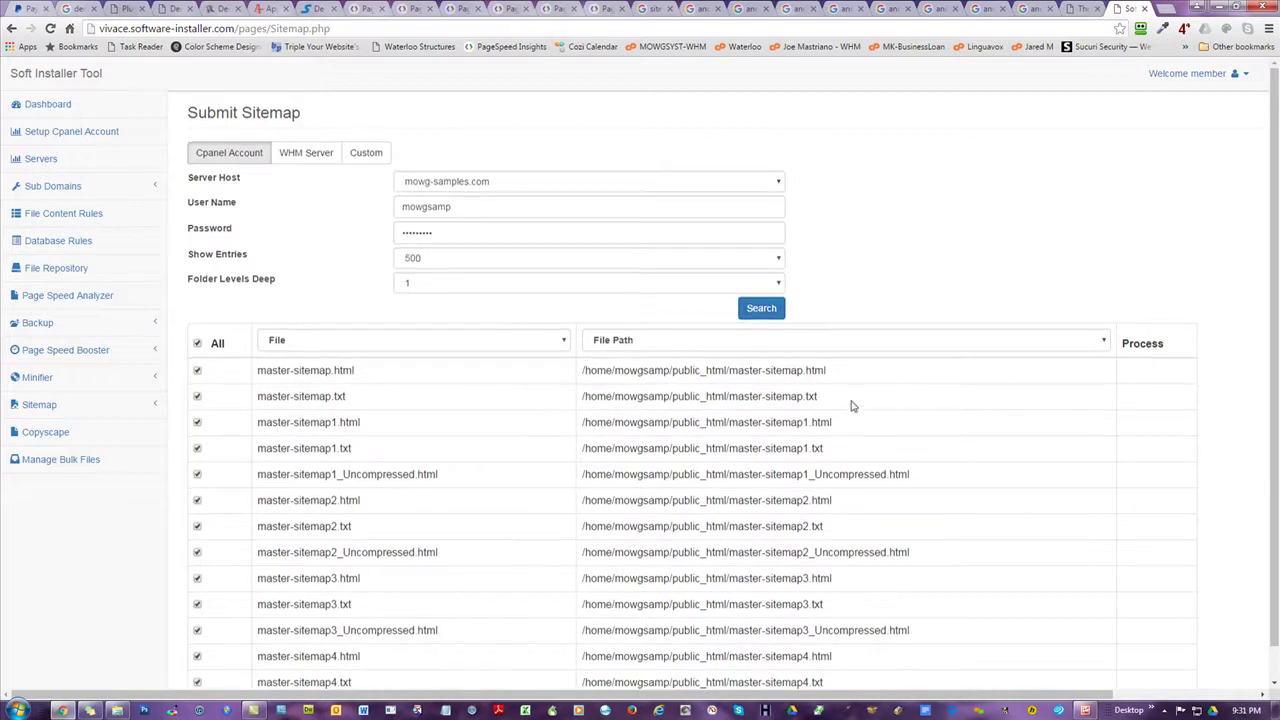
pyautogui.scroll(-5, 848, 408)
pyautogui.scroll(-1, 742, 385)
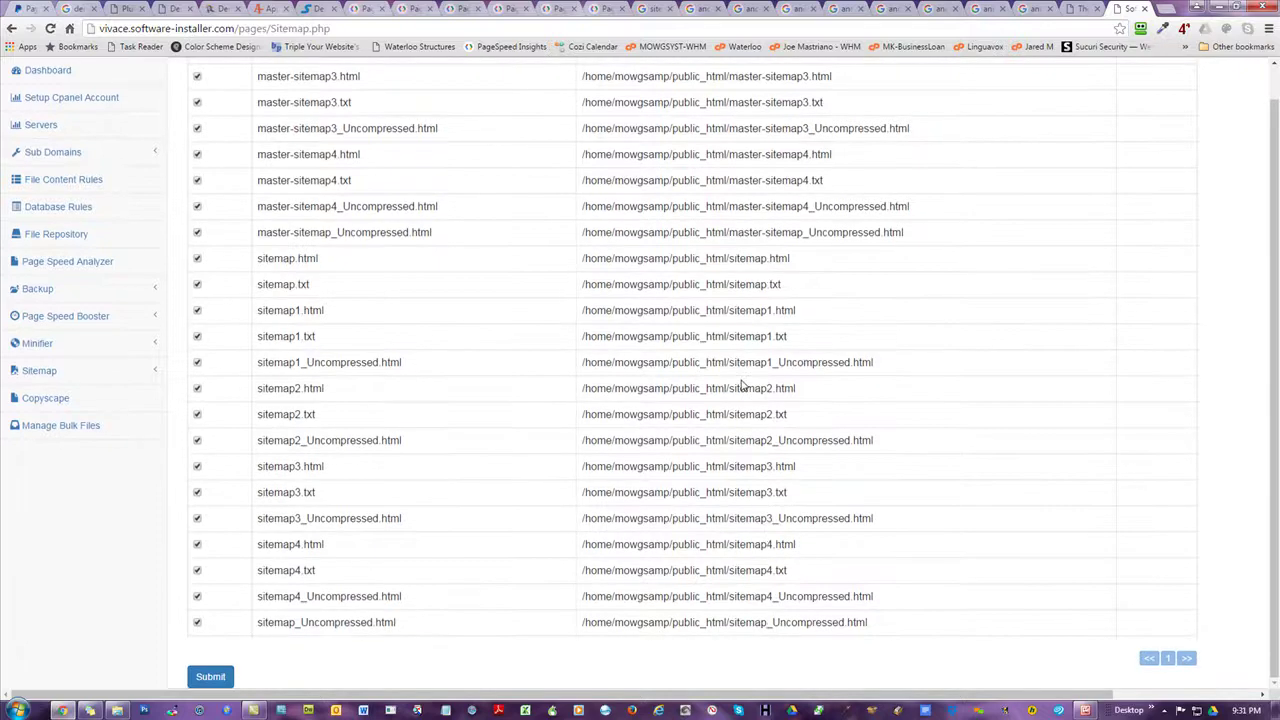
pyautogui.click(210, 676)
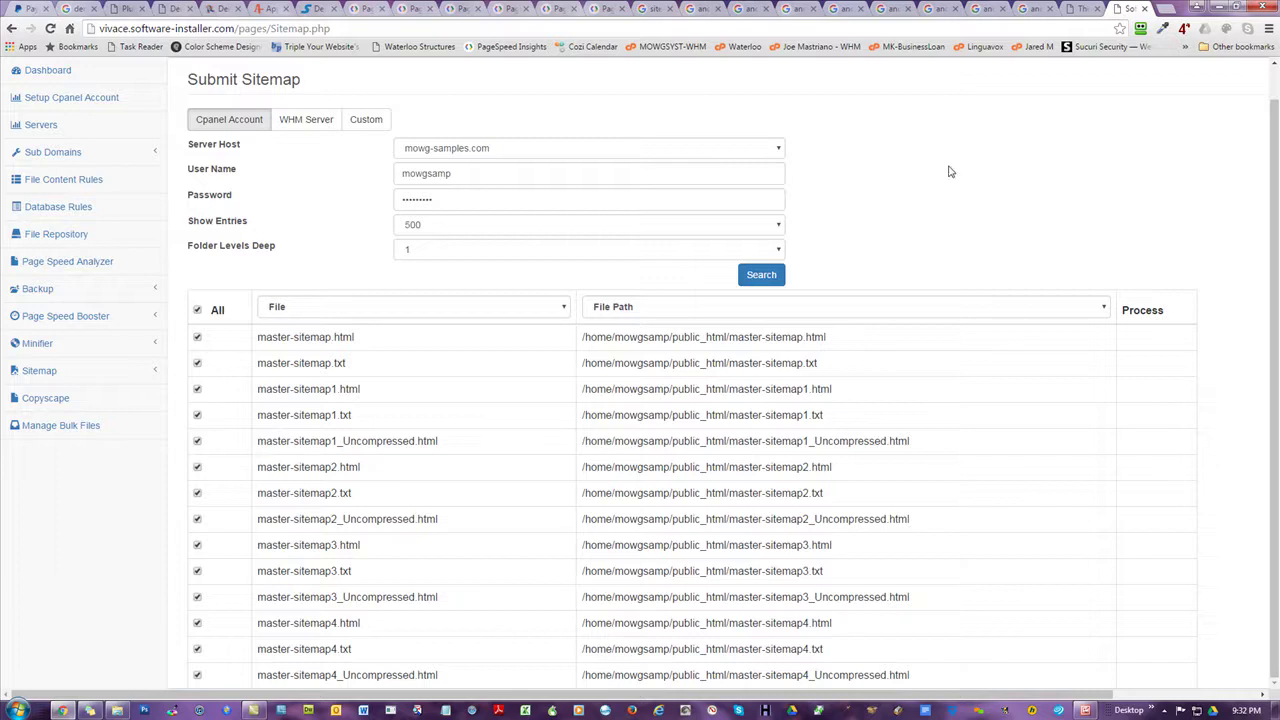
# - Switch to the Microsoft Office picture viewer to examine the traffic graph in PageSpeed-1.png, and return to the Submit Sitemap page
pyautogui.moveTo(1279, 8); pyautogui.dragTo(548, 0)
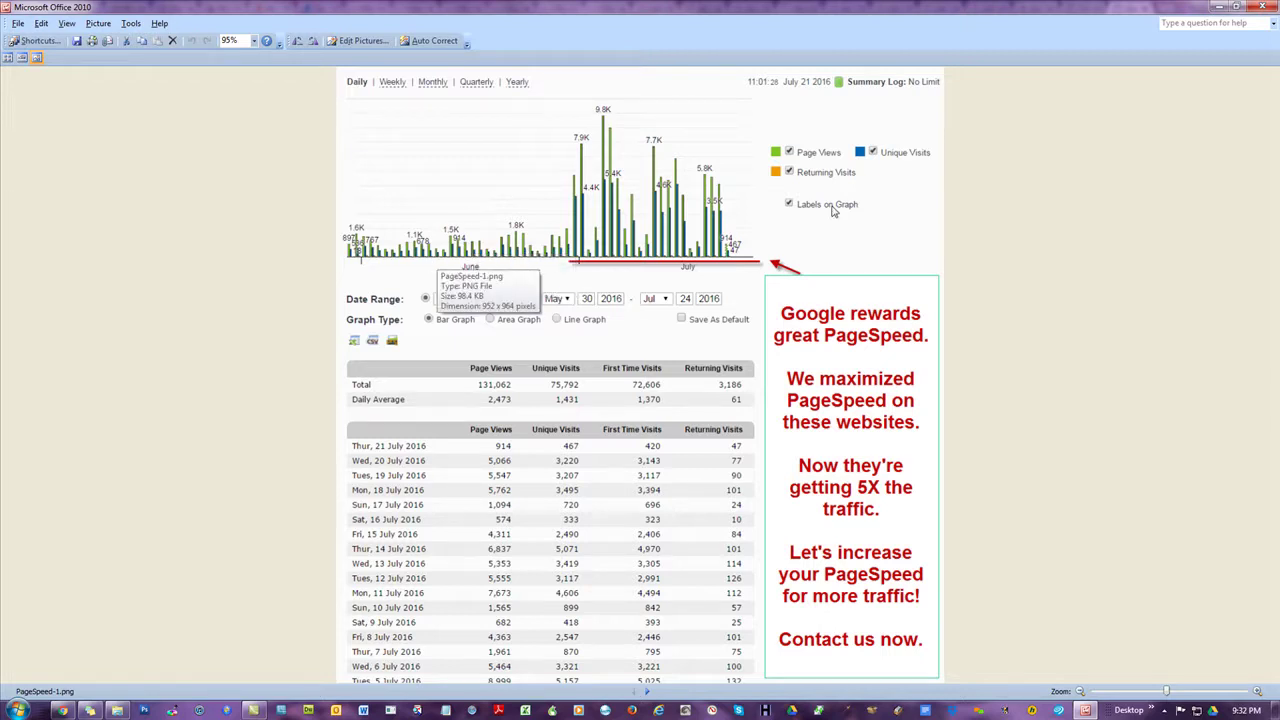
pyautogui.moveTo(372, 8); pyautogui.dragTo(1279, 4)
pyautogui.click(1130, 256)
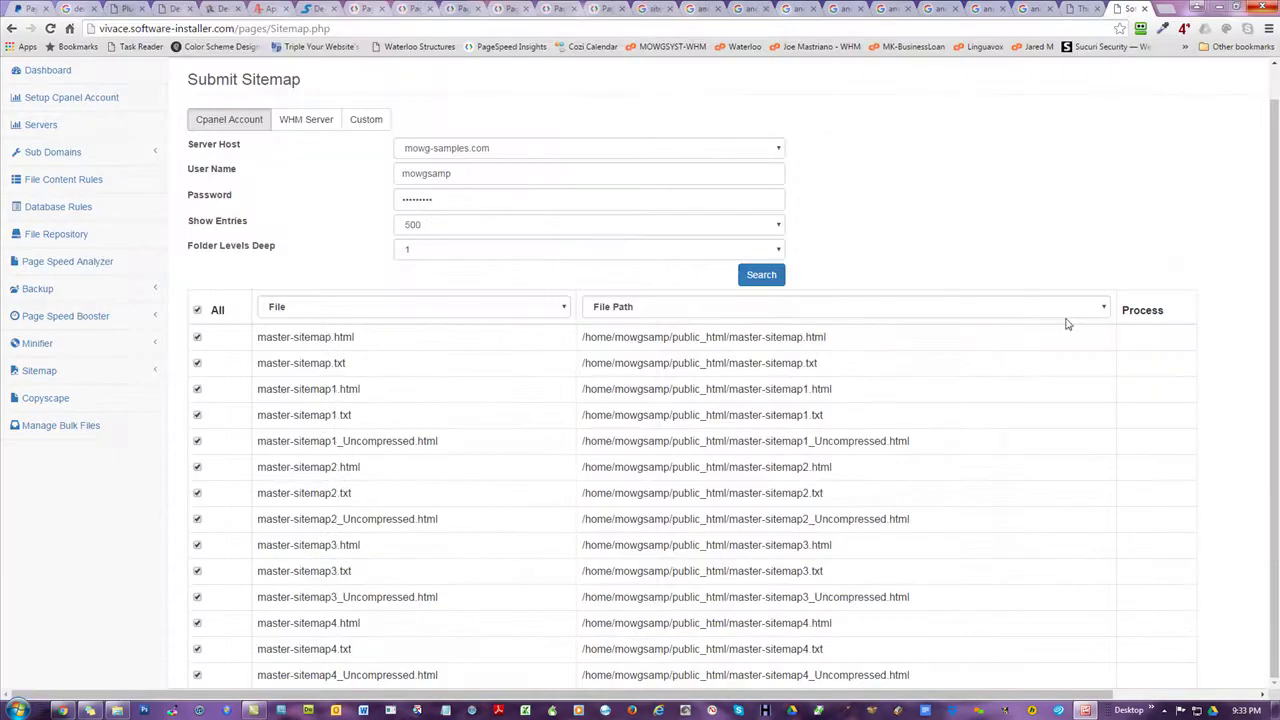
# - Open the Copyscape page and choose mowg-samples.com as the server host for the cPanel account
pyautogui.click(40, 400)
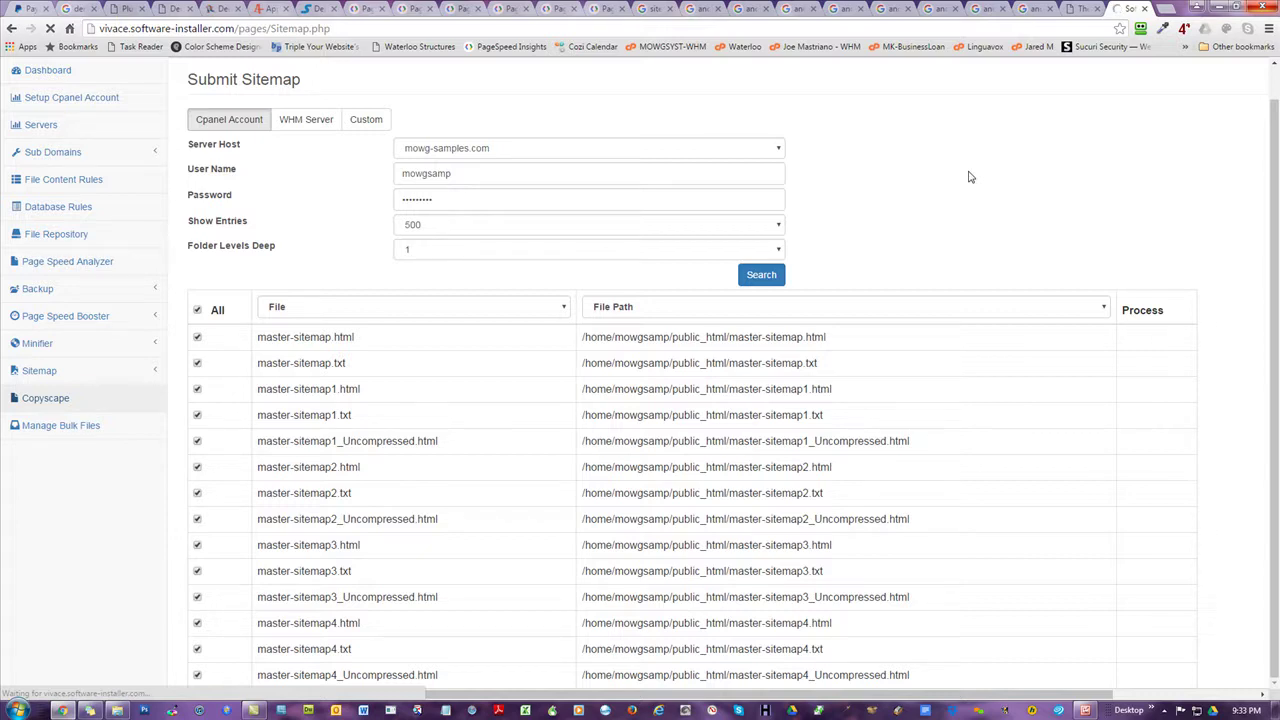
pyautogui.click(515, 189)
pyautogui.click(495, 212)
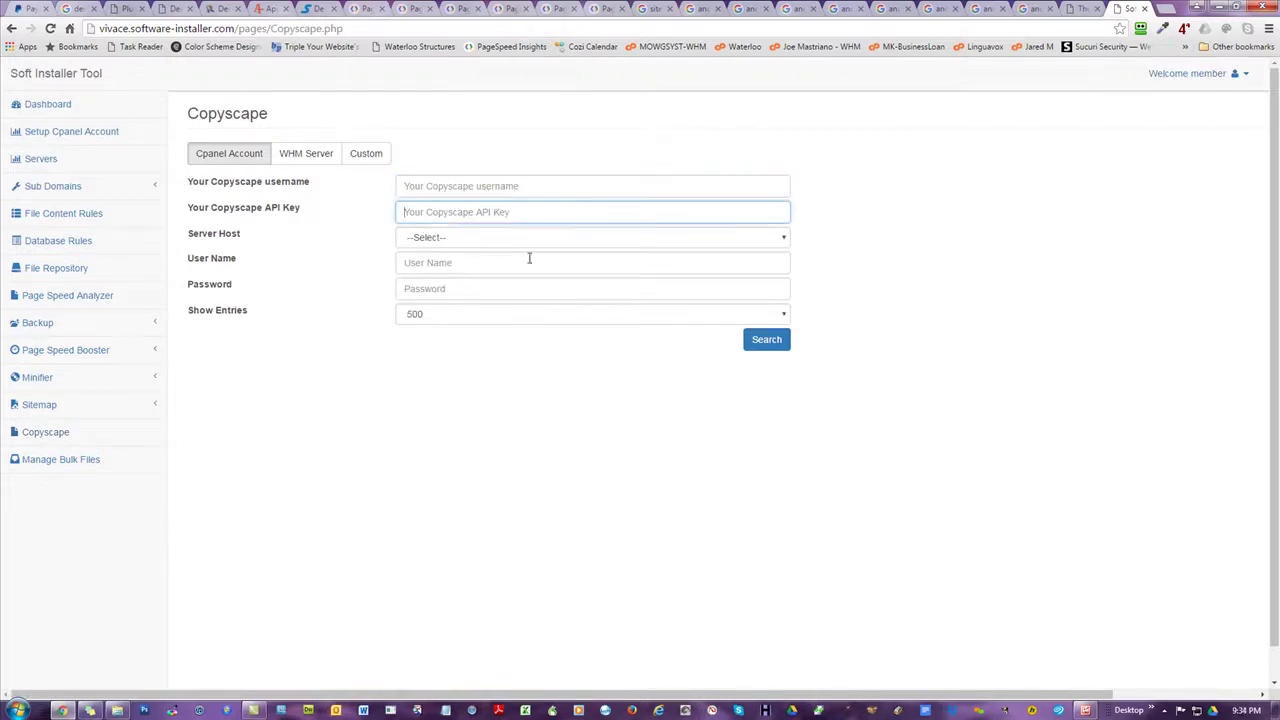
pyautogui.click(459, 240)
pyautogui.click(450, 265)
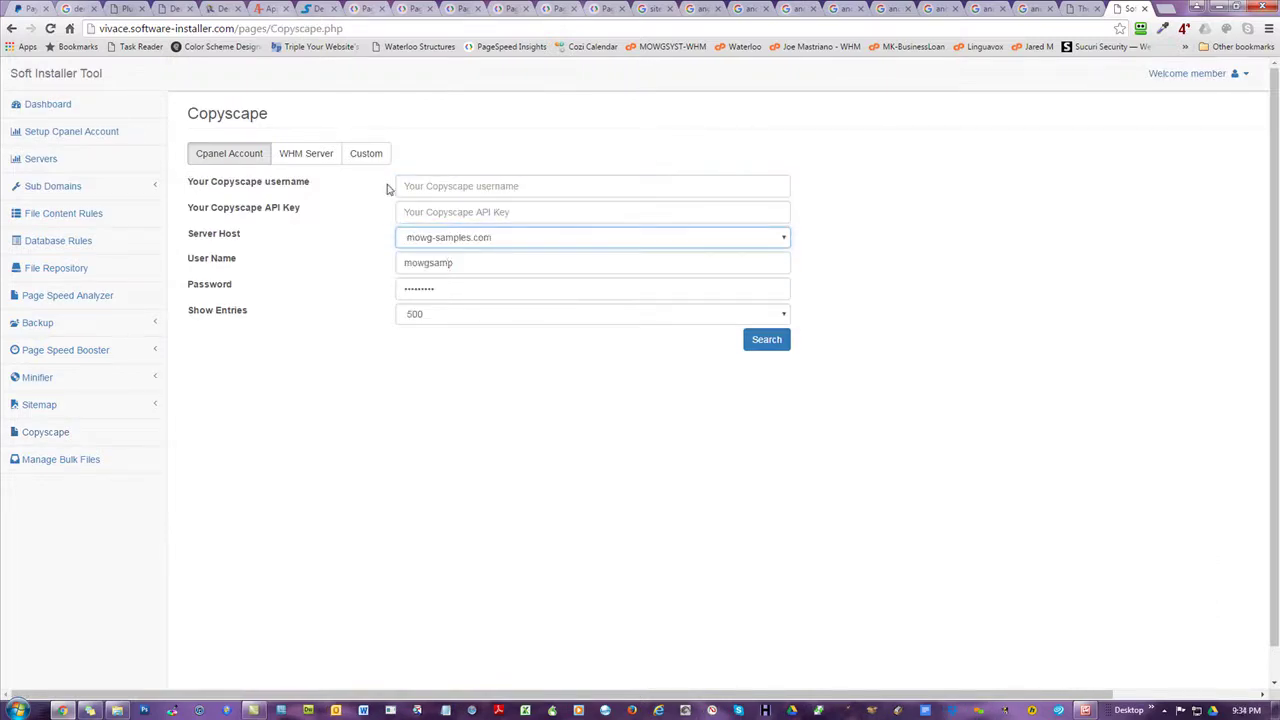
# - Switch Copyscape to Custom input, download the sample sheet, and open it in Excel with editing enabled
pyautogui.click(368, 153)
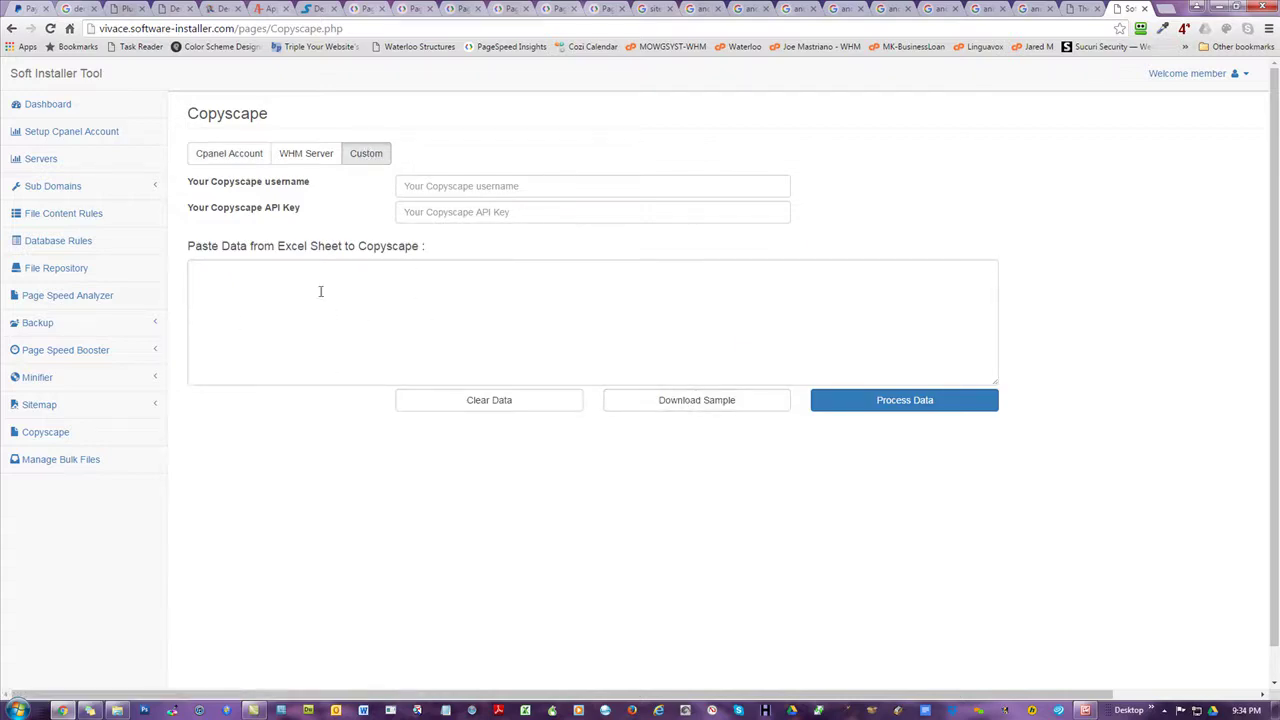
pyautogui.click(697, 405)
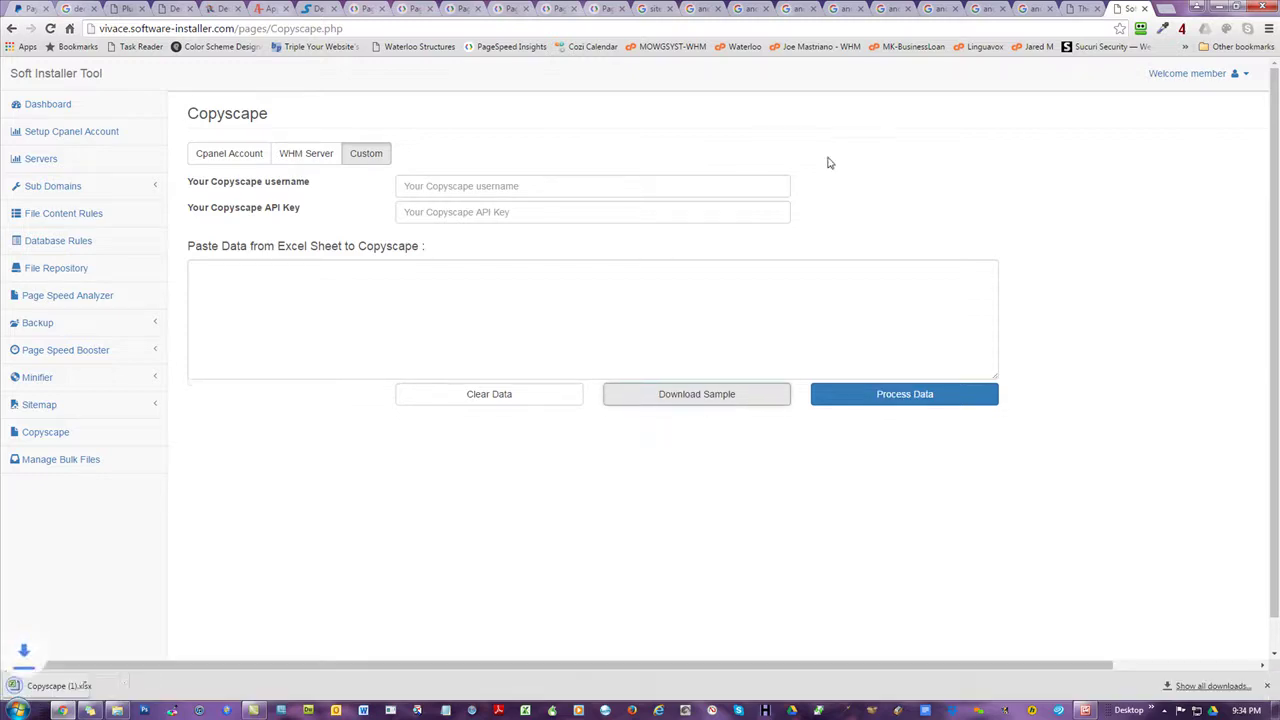
pyautogui.click(58, 686)
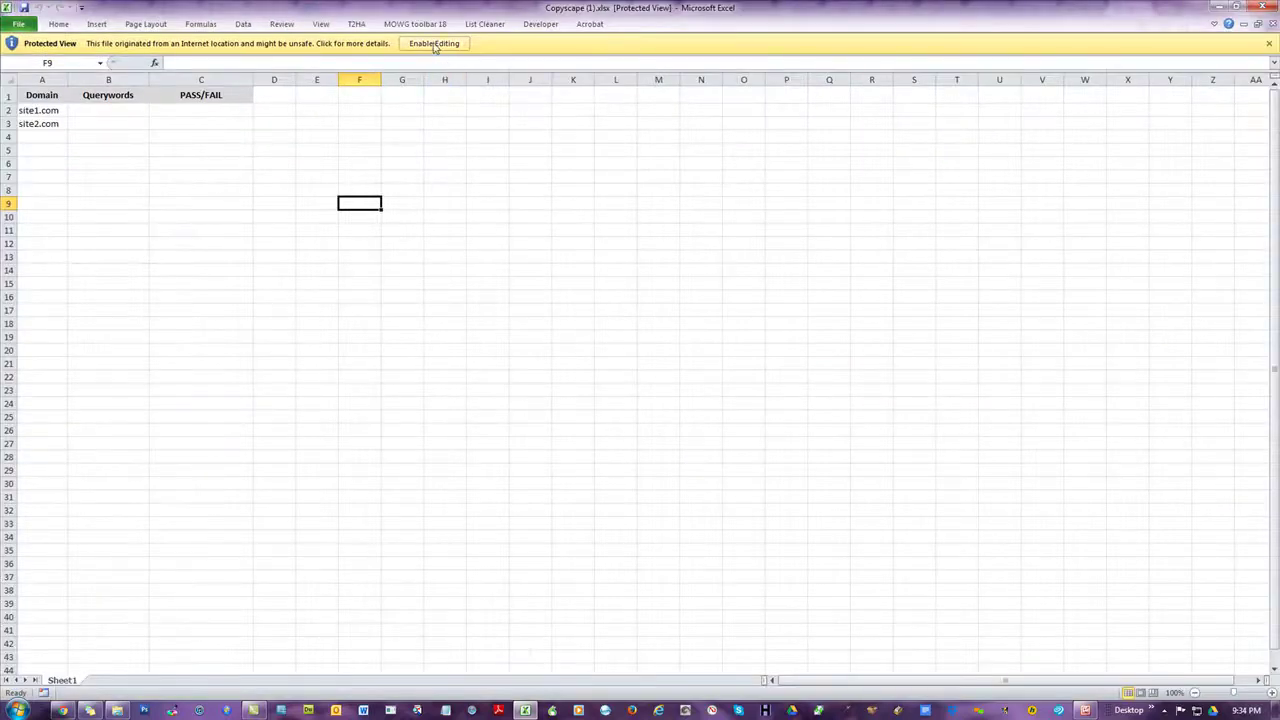
pyautogui.click(451, 46)
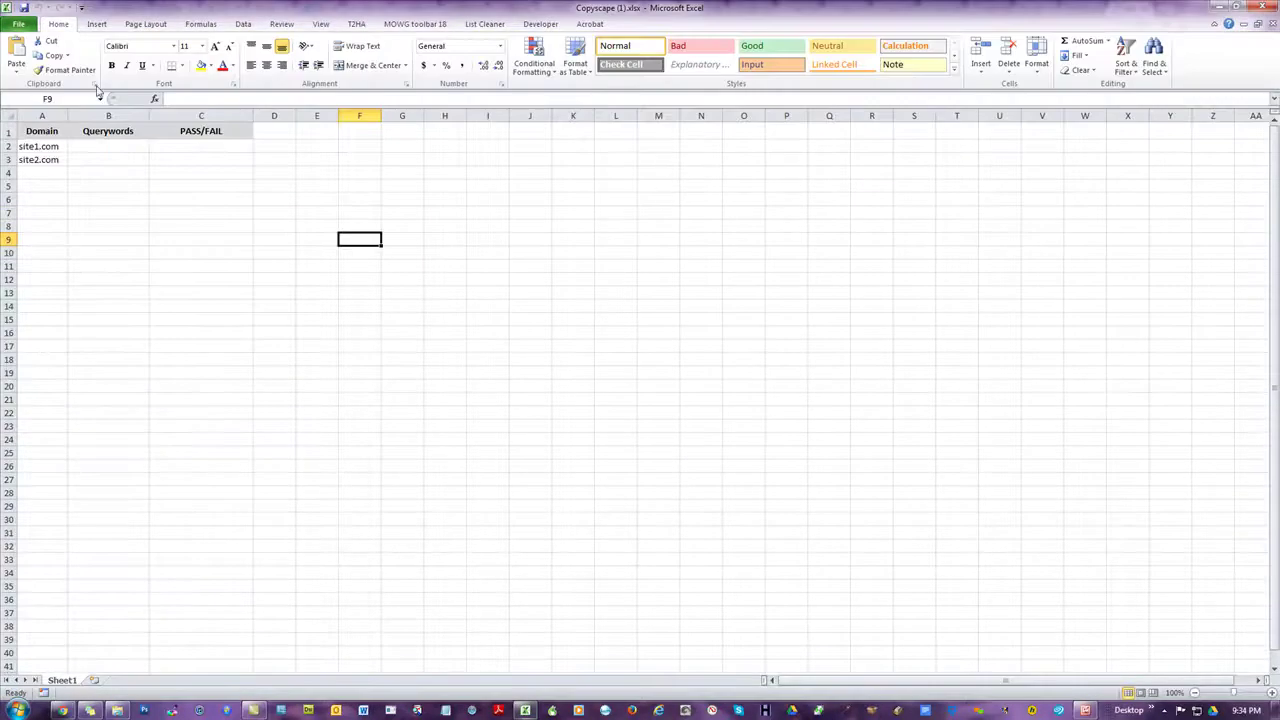
# - Copy the range A1:C18 with the Domain, Querywords and PASS/FAIL columns from the sample sheet
pyautogui.moveTo(46, 149); pyautogui.dragTo(43, 362)
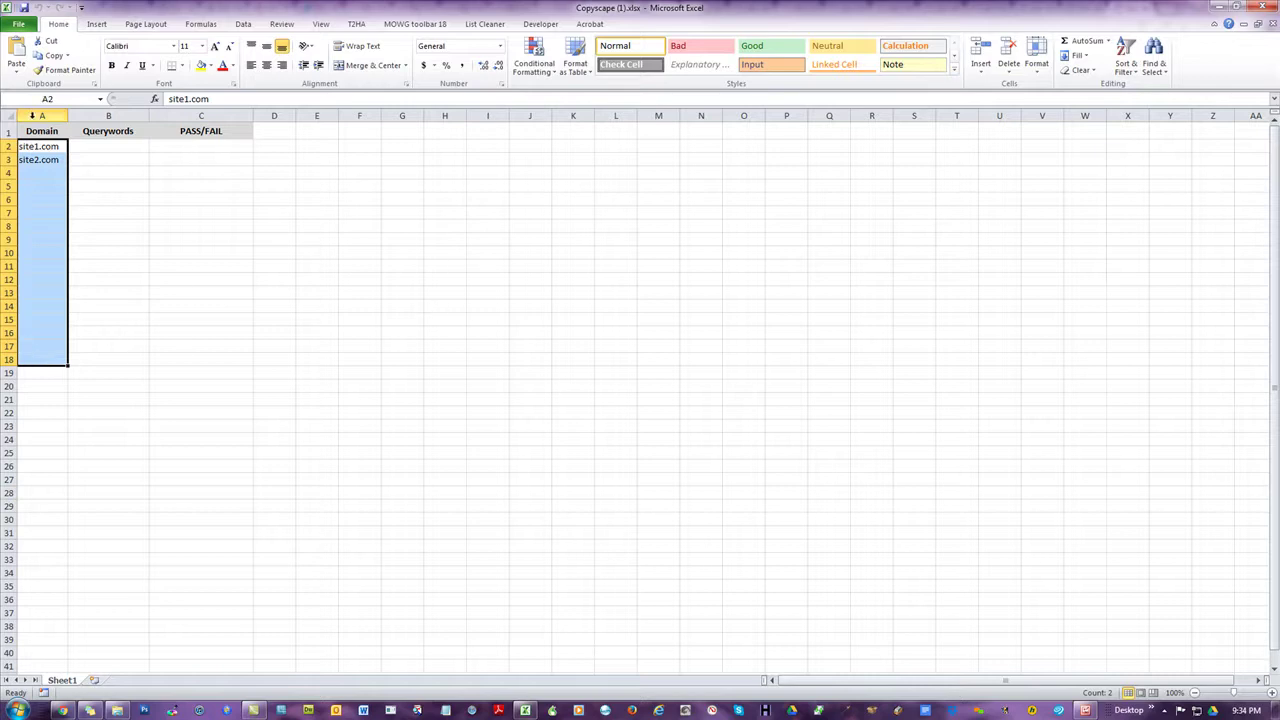
pyautogui.click(44, 129)
pyautogui.moveTo(44, 129); pyautogui.dragTo(183, 353)
pyautogui.rightClick(183, 229)
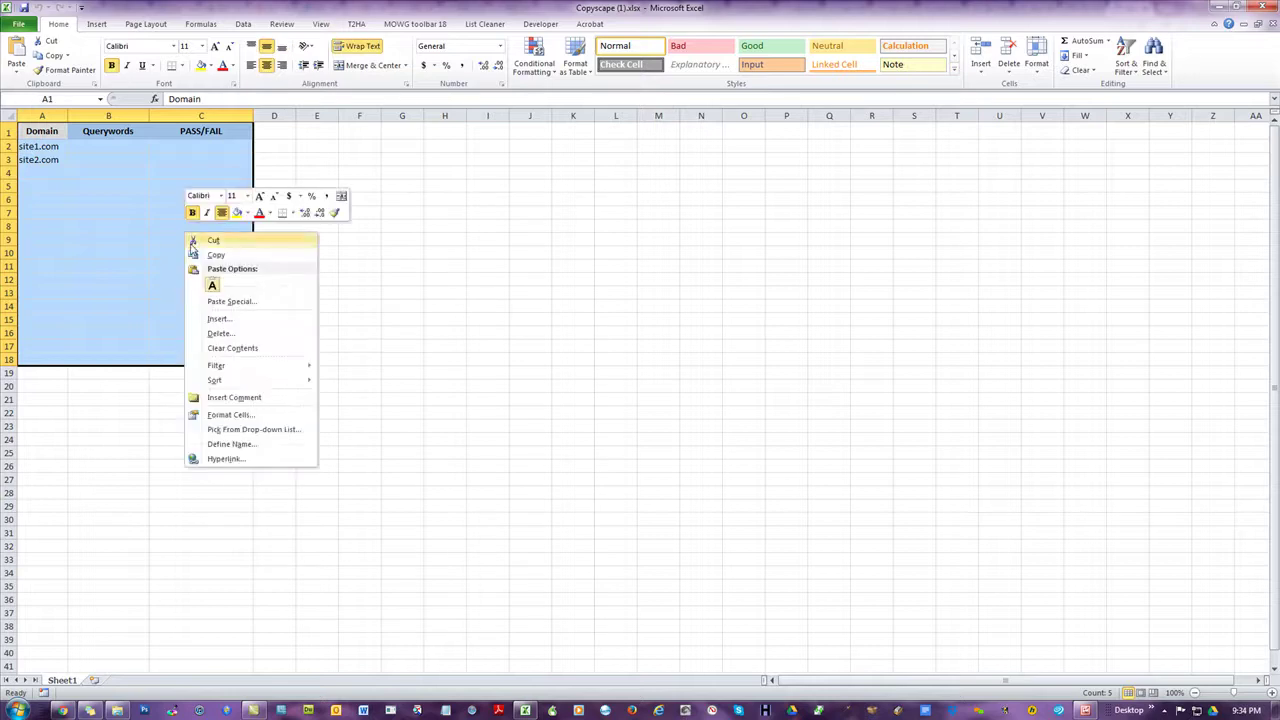
pyautogui.click(210, 256)
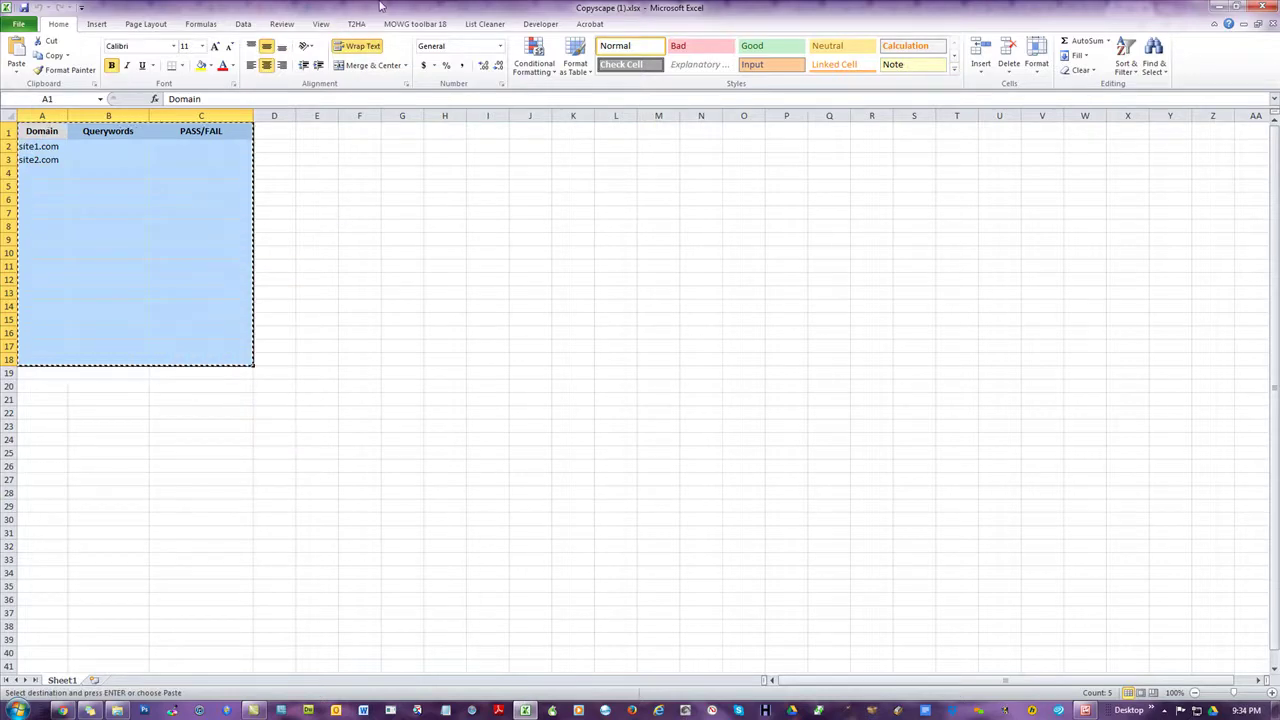
# - Switch back to the browser, paste the copied sheet data as plain text into the Copyscape data box, and process it
pyautogui.hotkey('alt', 'Tab')
pyautogui.rightClick(486, 302)
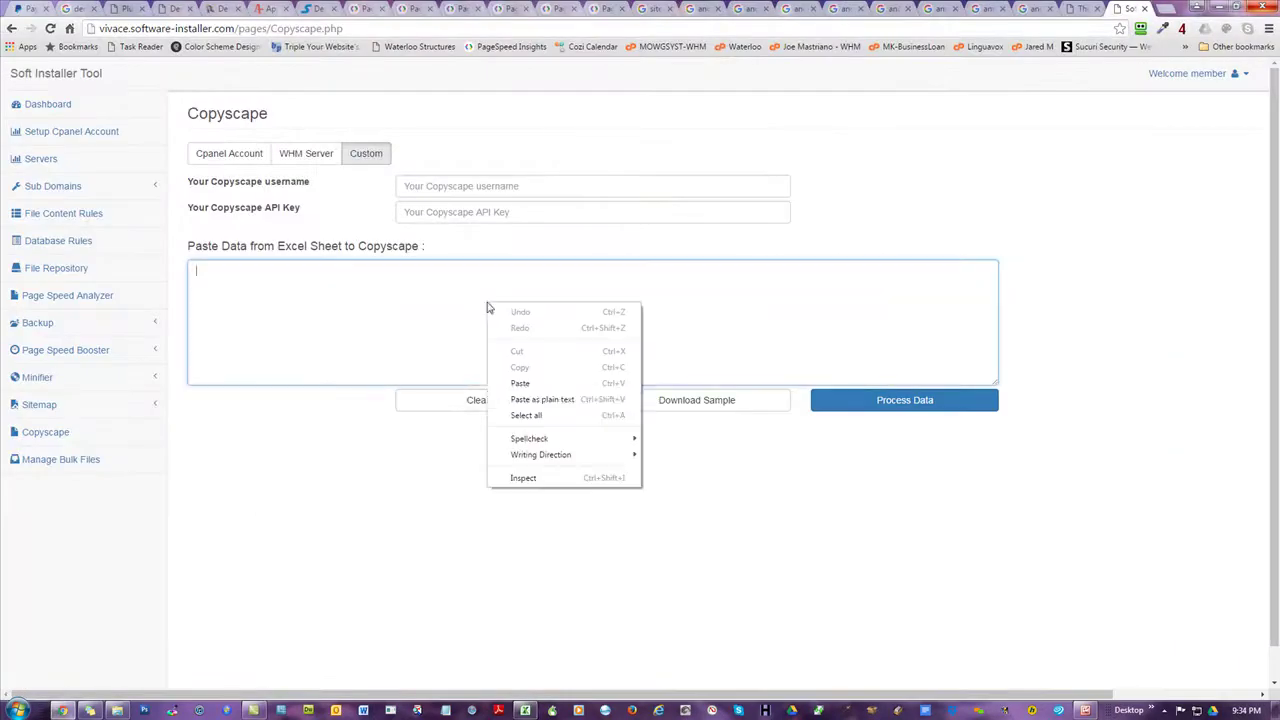
pyautogui.click(550, 397)
pyautogui.click(915, 402)
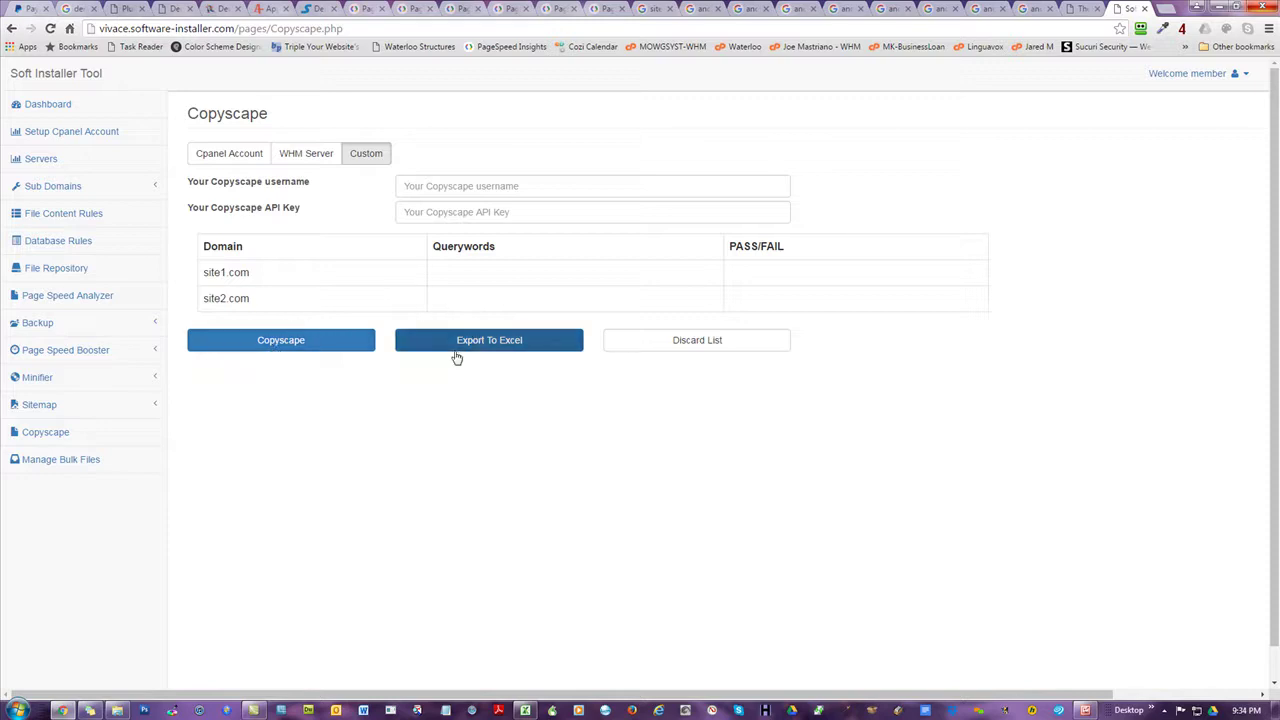
# - Discard the processed Copyscape list and close the Copyscape sample workbook in Excel
pyautogui.click(680, 345)
pyautogui.click(313, 368)
pyautogui.hotkey('ctrl', 'a')
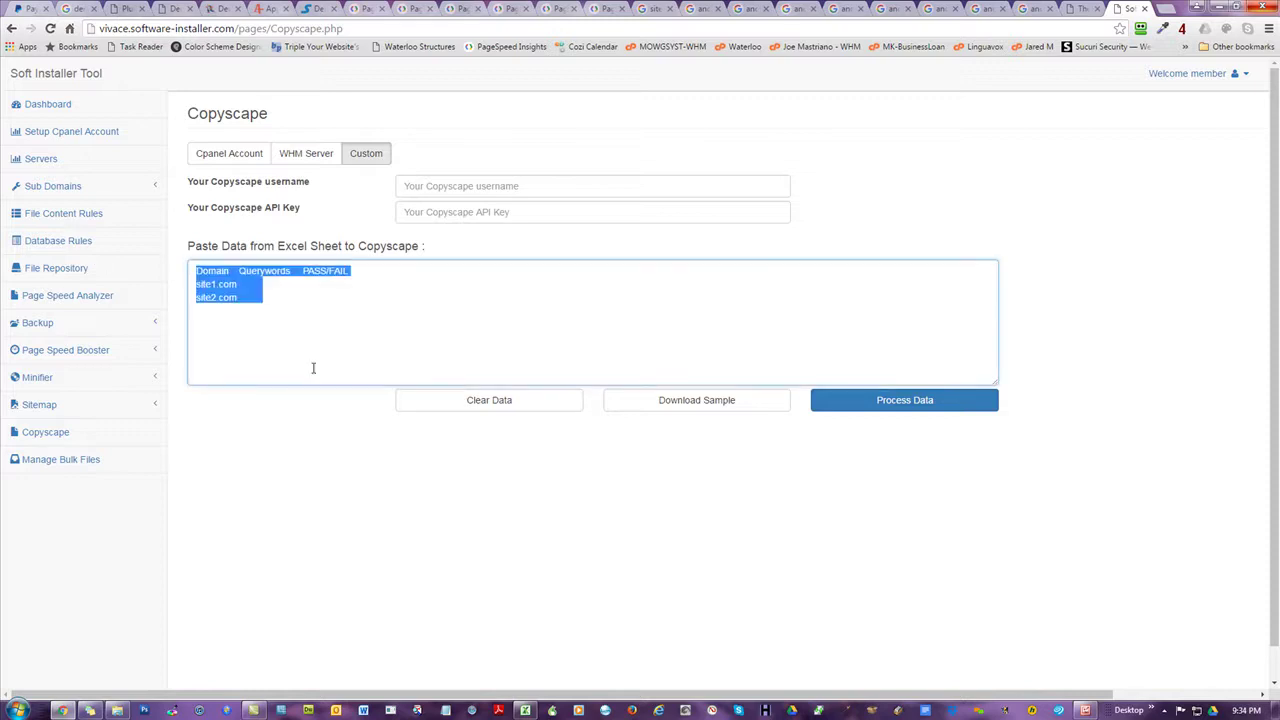
pyautogui.click(458, 320)
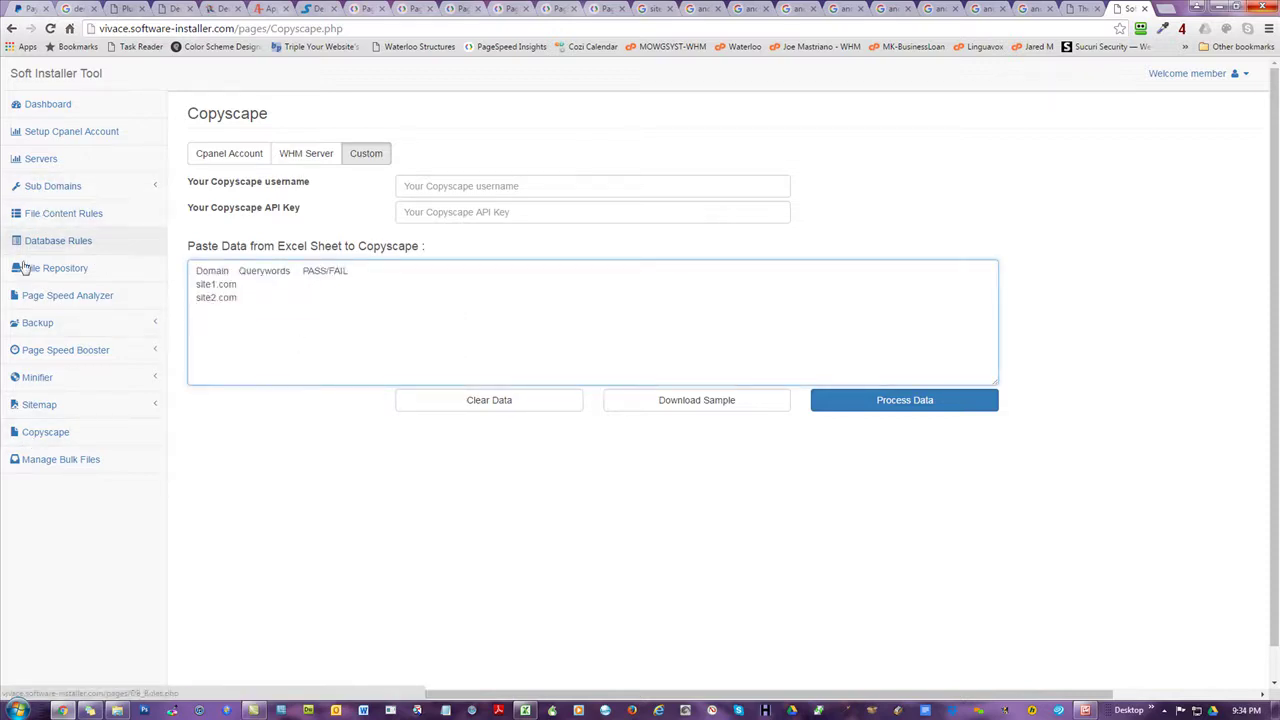
pyautogui.moveTo(1279, 6); pyautogui.dragTo(684, 2)
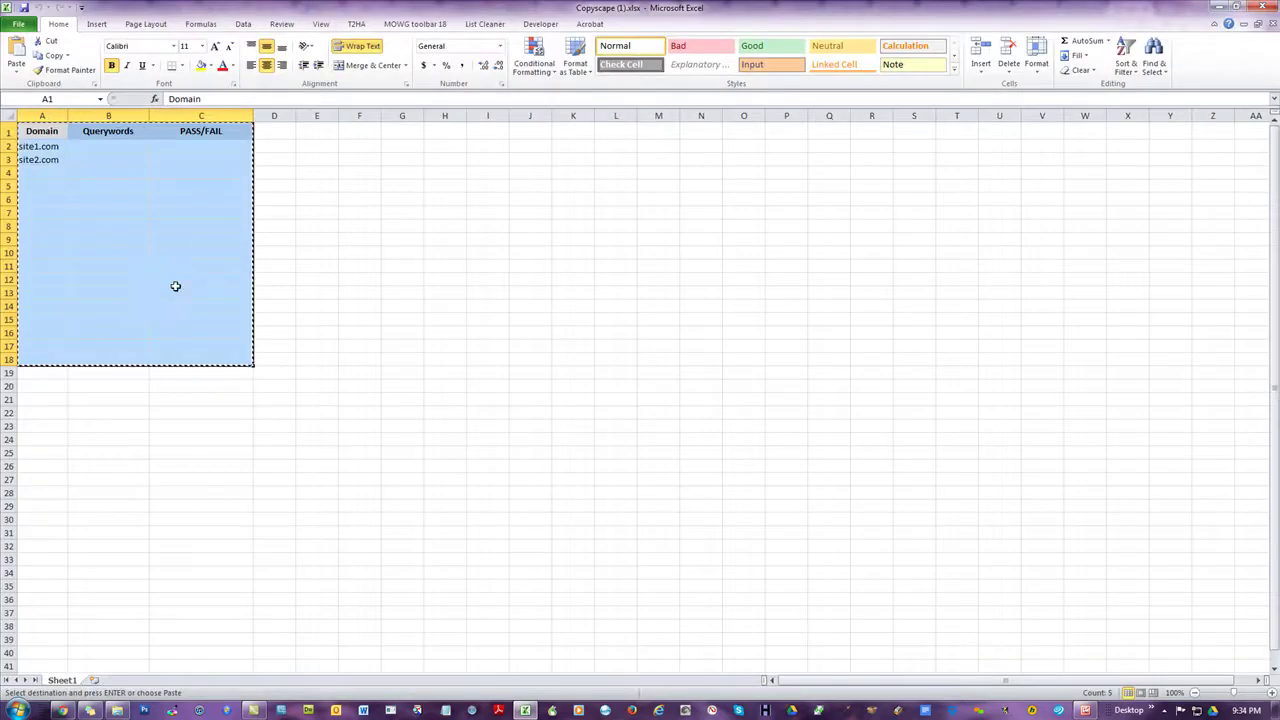
pyautogui.click(1273, 6)
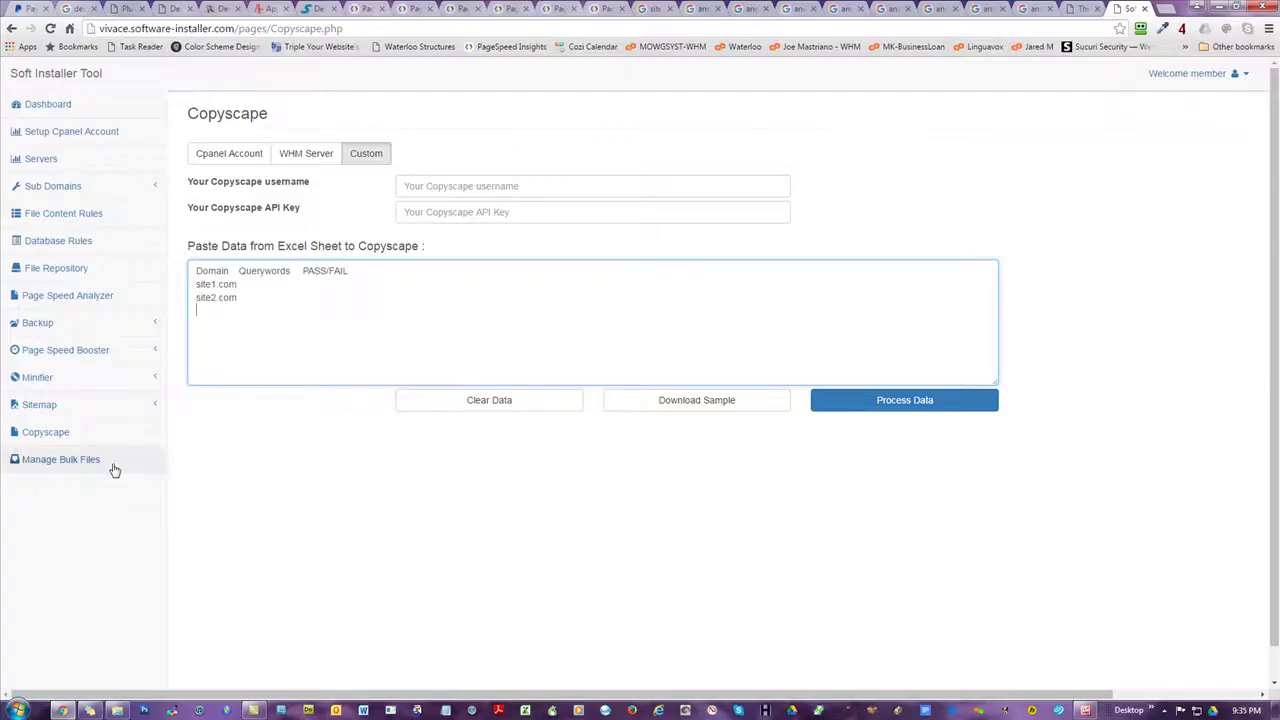
# - Search mowg-samples.com for files on the Manage Bulk Files page, keeping 500 entries and 2 folder levels
pyautogui.click(58, 466)
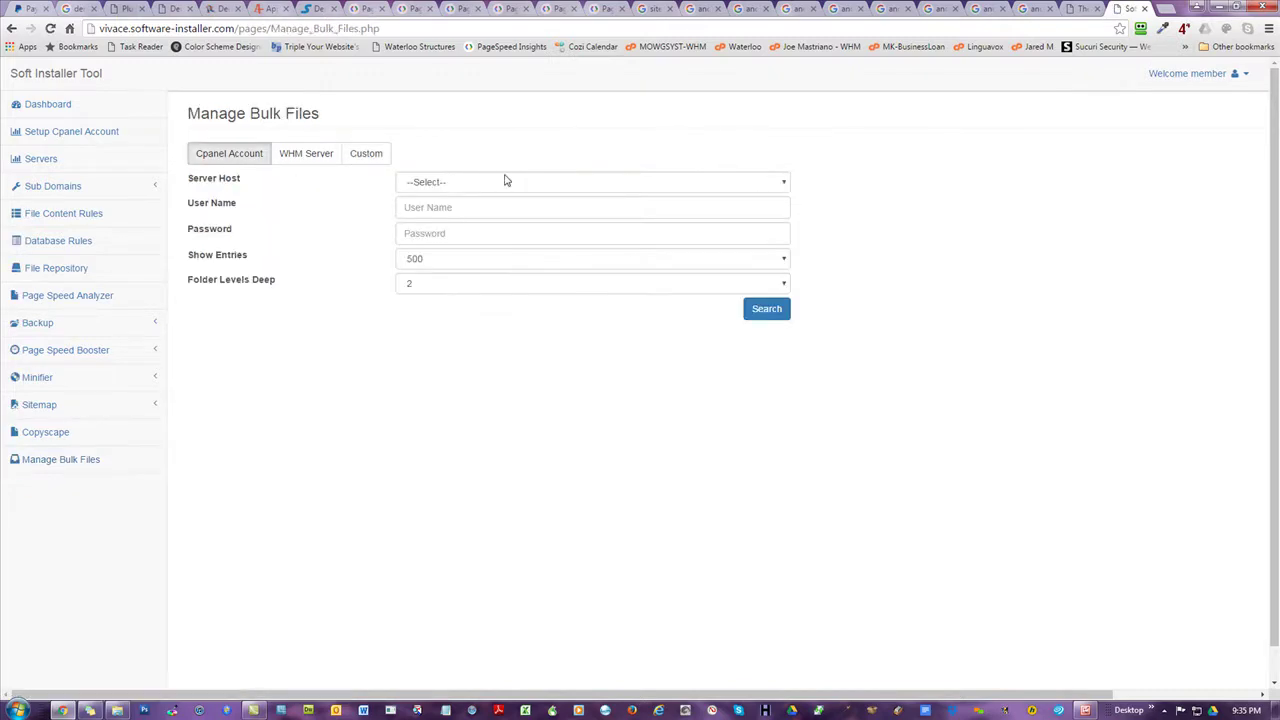
pyautogui.click(497, 190)
pyautogui.click(477, 211)
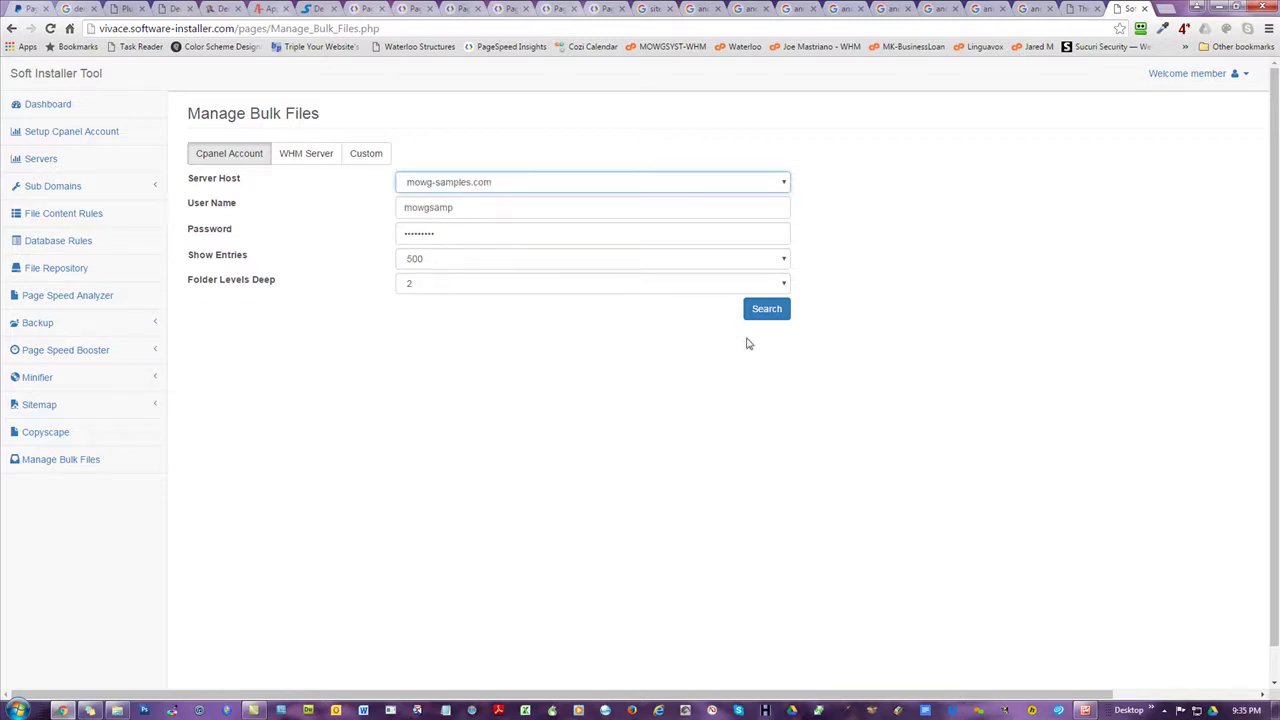
pyautogui.click(764, 312)
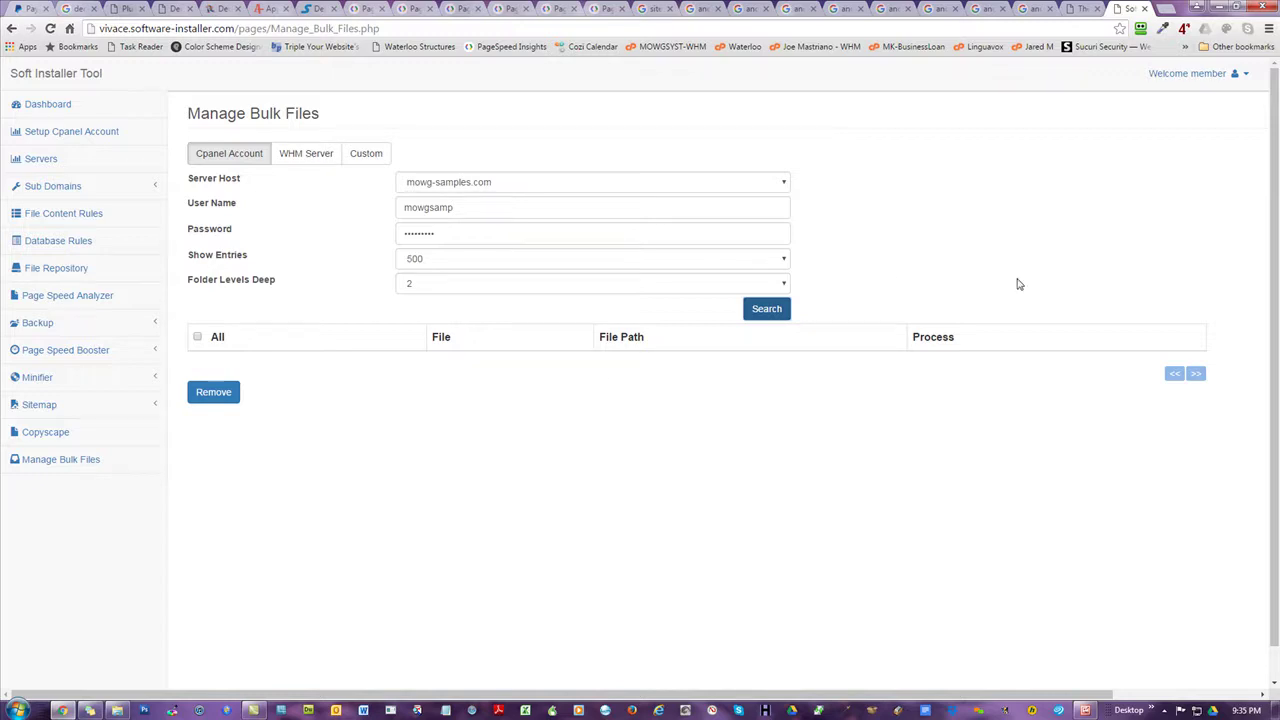
# - Return to the tool's dashboard and switch to the Theme2HTML page with the T2HA Admin Panel Training videos
pyautogui.click(48, 105)
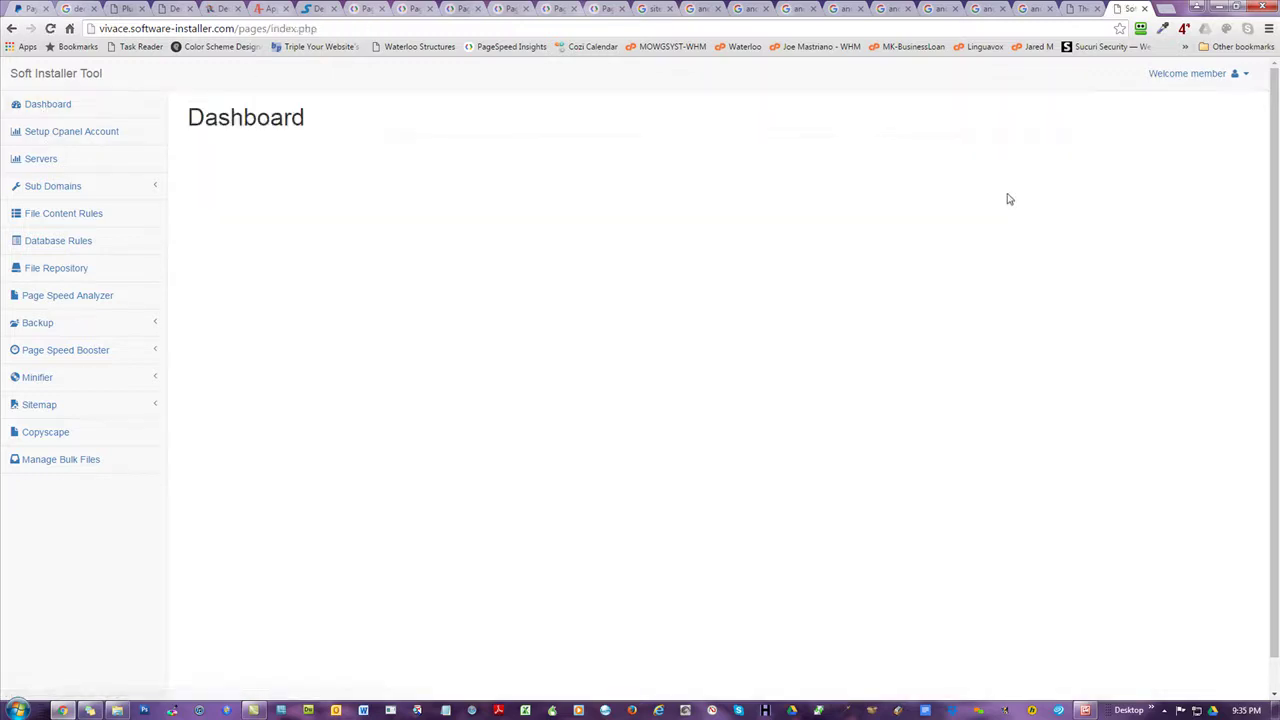
pyautogui.click(1084, 9)
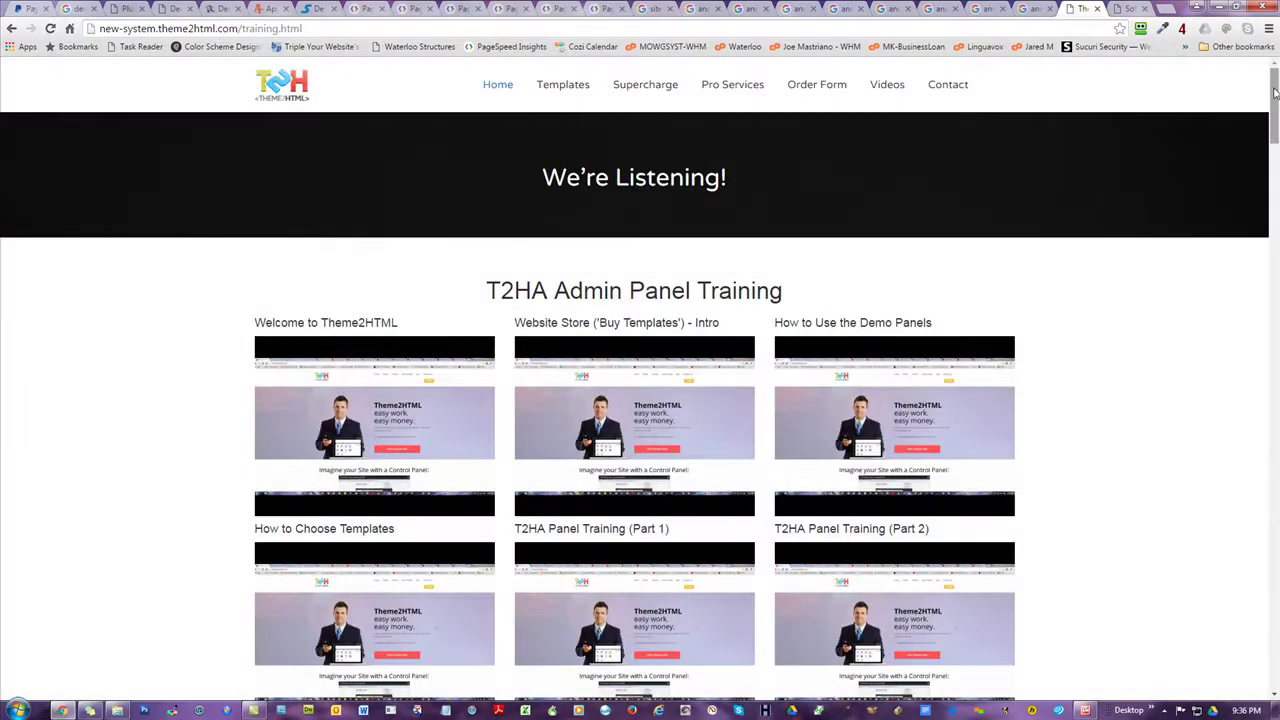
# - Find the SI Tool Base 3 Day Access section near the end of the training page and highlight its "$25 for 72 hours" price
pyautogui.moveTo(1274, 92); pyautogui.dragTo(1268, 680)
pyautogui.scroll(5, 779, 390)
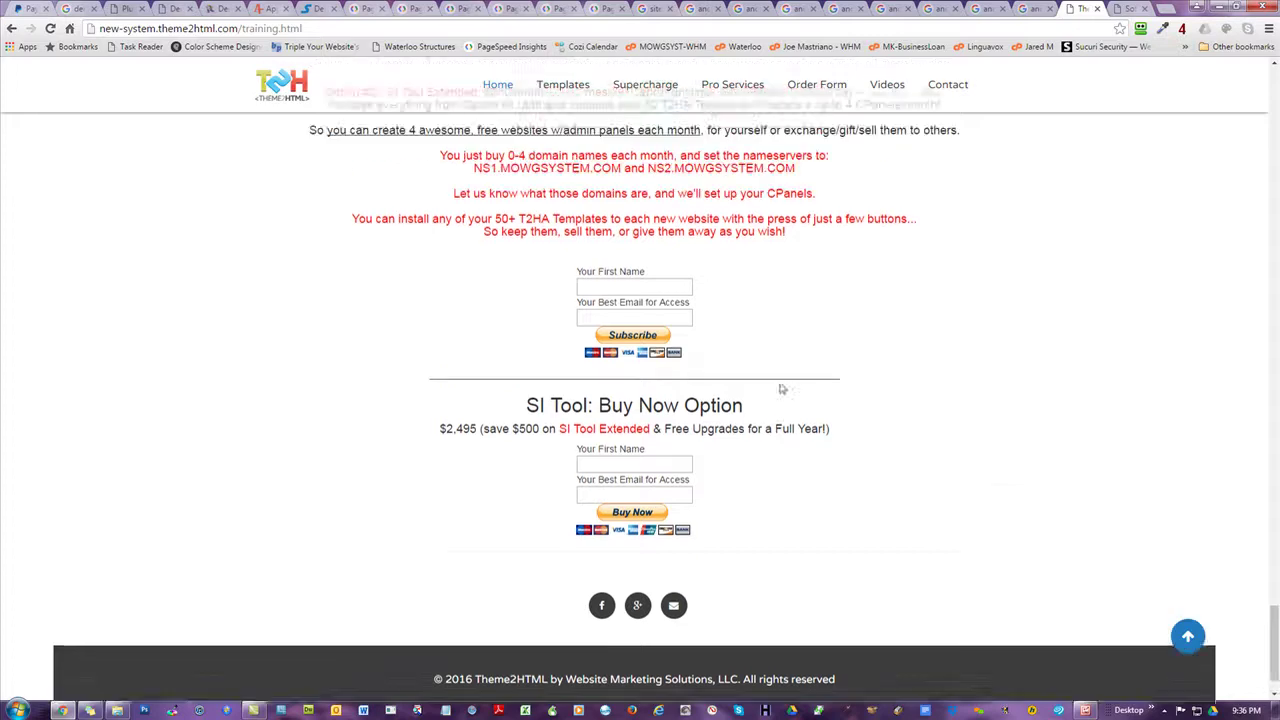
pyautogui.scroll(5, 779, 390)
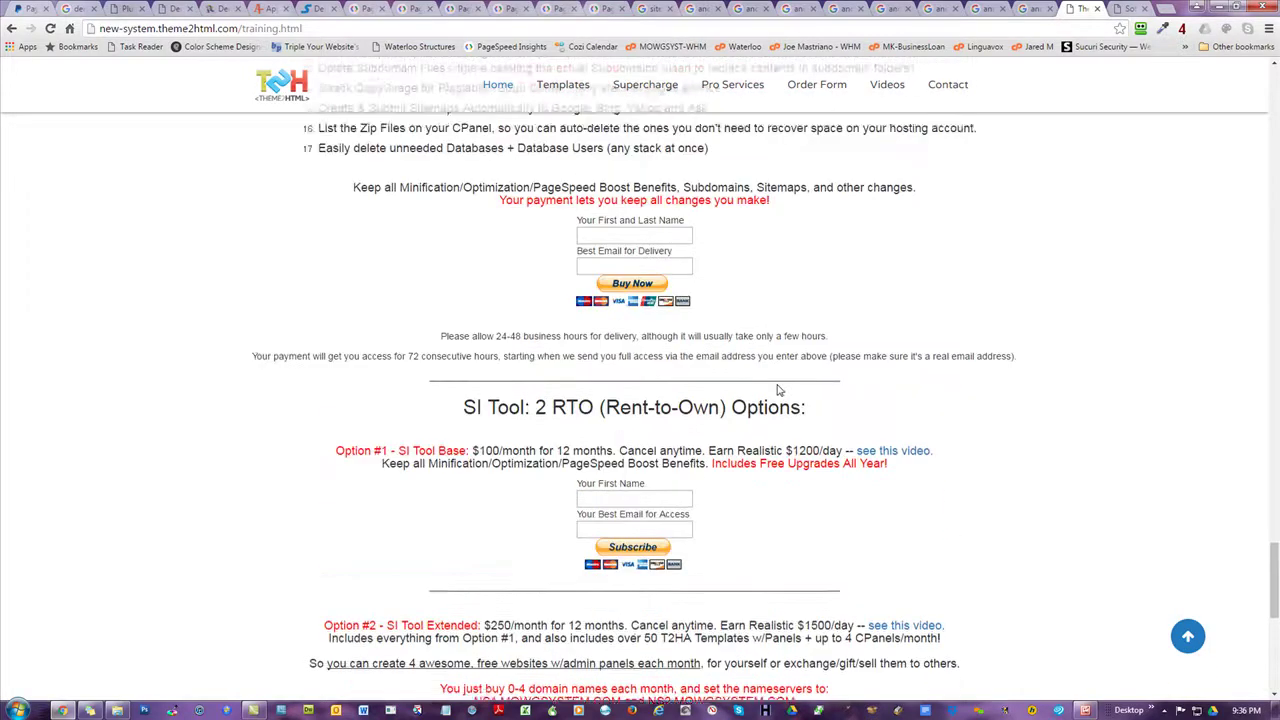
pyautogui.scroll(1, 778, 385)
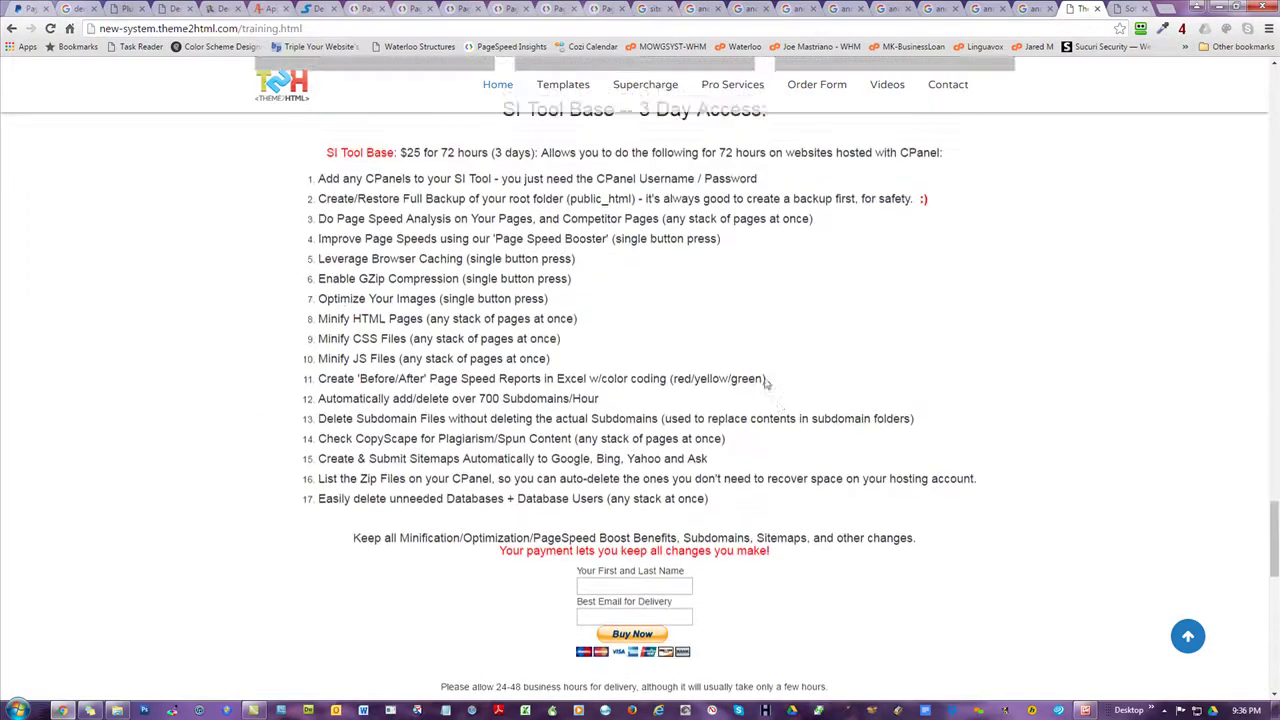
pyautogui.moveTo(491, 202); pyautogui.dragTo(400, 202)
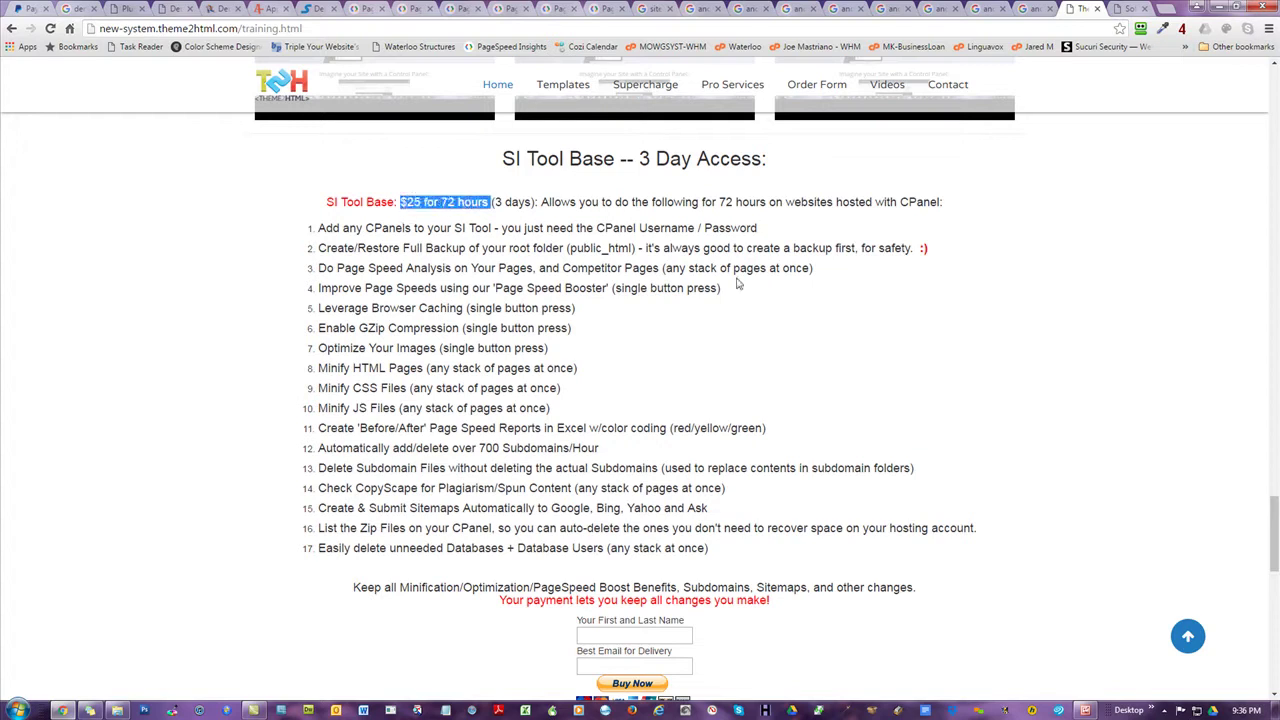
pyautogui.click(1029, 246)
# - Highlight the line under the 3 Day Access list about keeping all Minification/Optimization/PageSpeed Boost Benefits, Subdomains, Sitemaps, and other changes
pyautogui.scroll(-1, 1029, 246)
pyautogui.moveTo(938, 455); pyautogui.dragTo(348, 457)
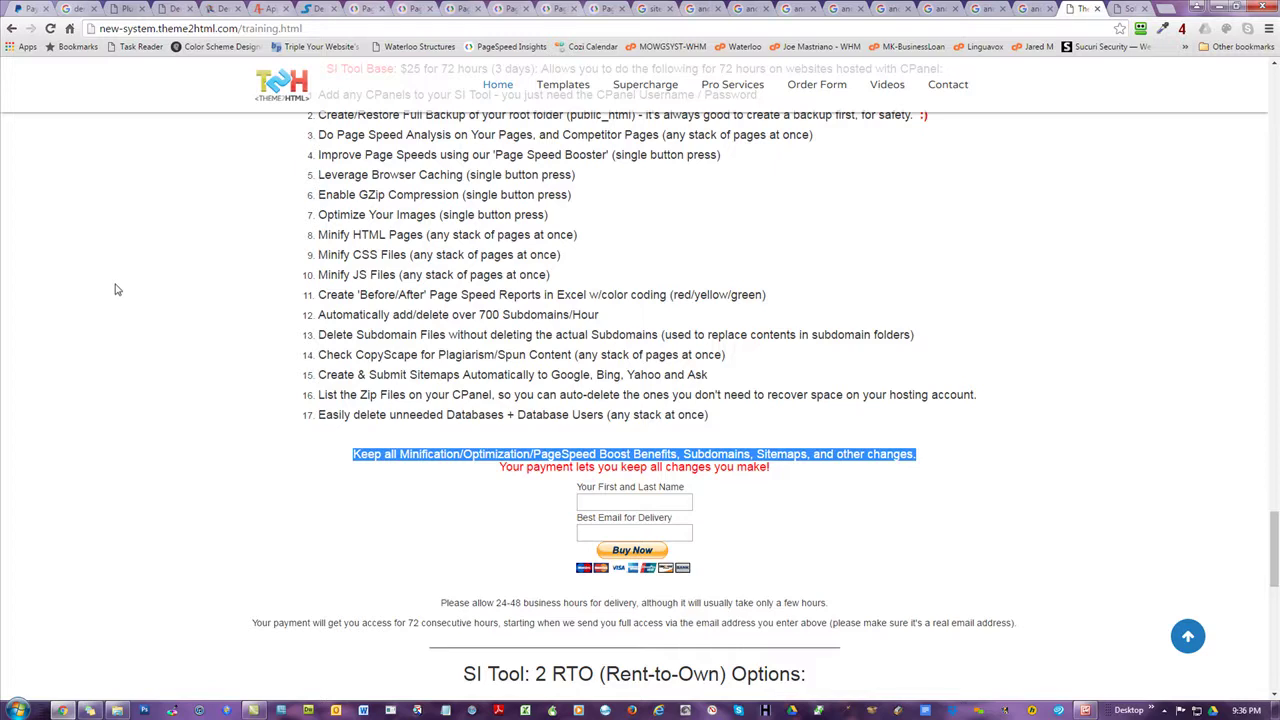
pyautogui.scroll(-2, 800, 388)
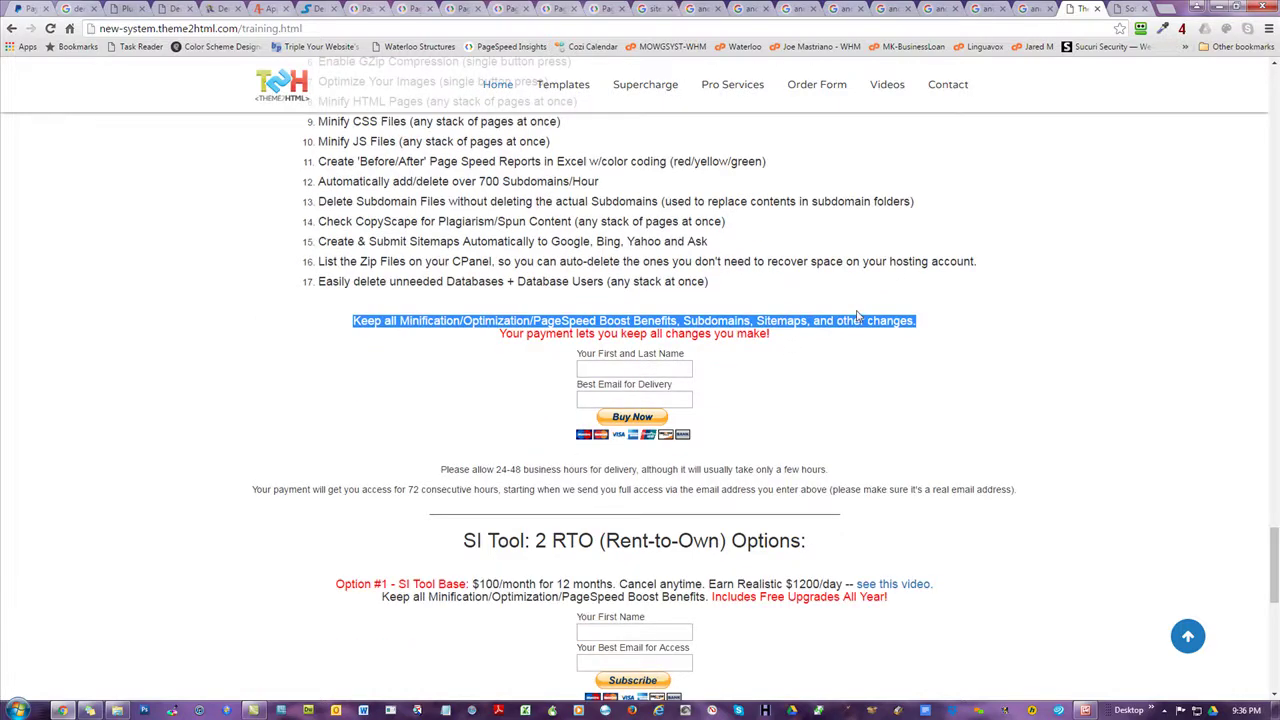
pyautogui.scroll(4, 500, 308)
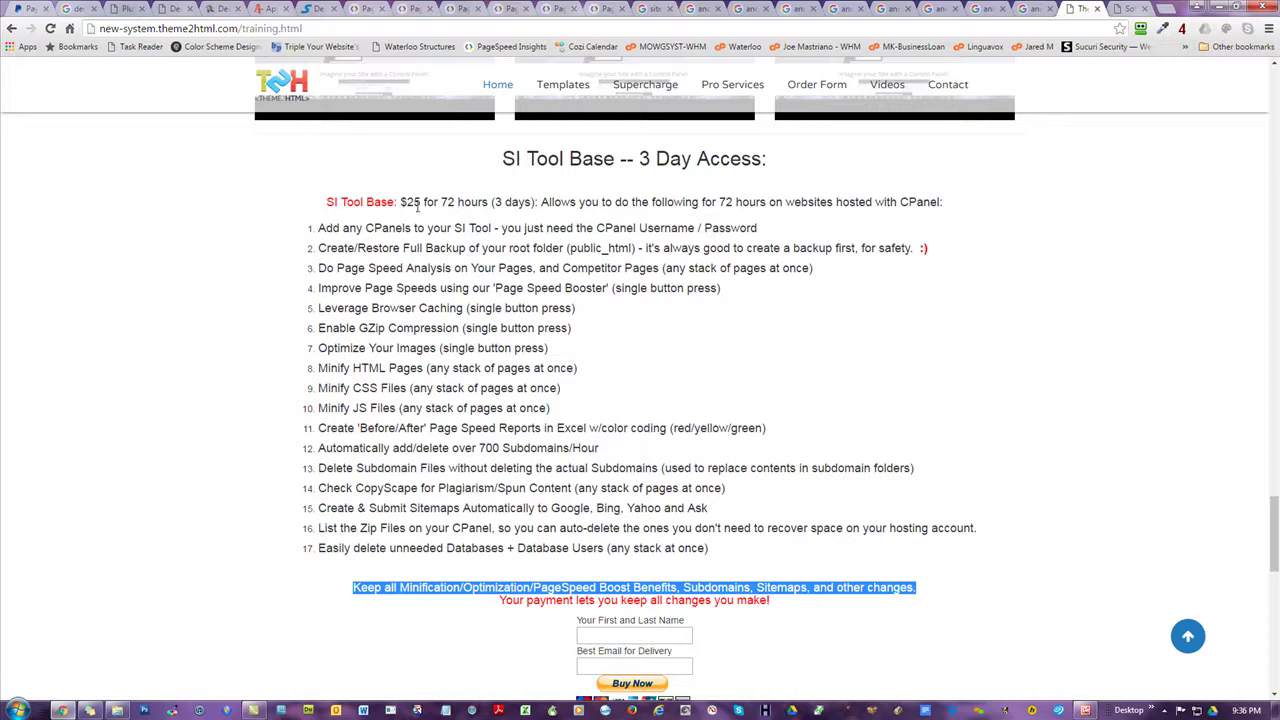
# - In rent-to-own Option #1, highlight "100/month for 12 months" and the "Includes Free Upgrades All Year!" text
pyautogui.scroll(-6, 945, 314)
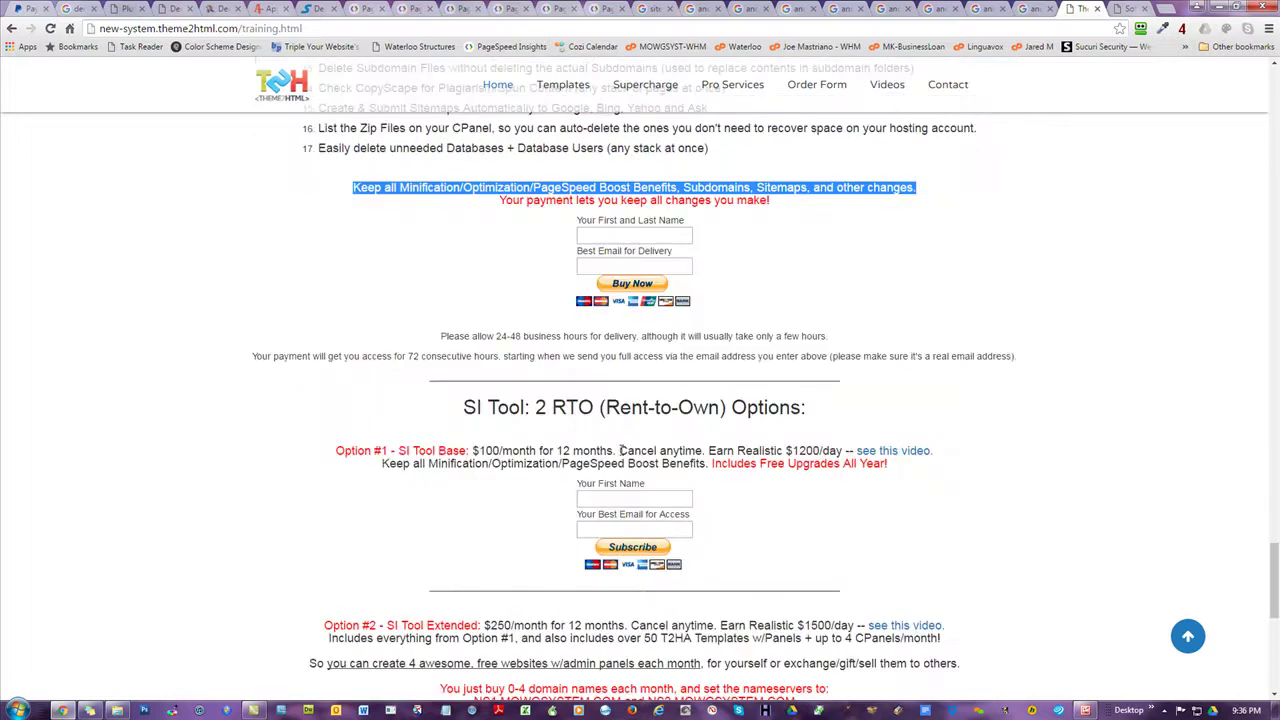
pyautogui.moveTo(616, 451); pyautogui.dragTo(479, 451)
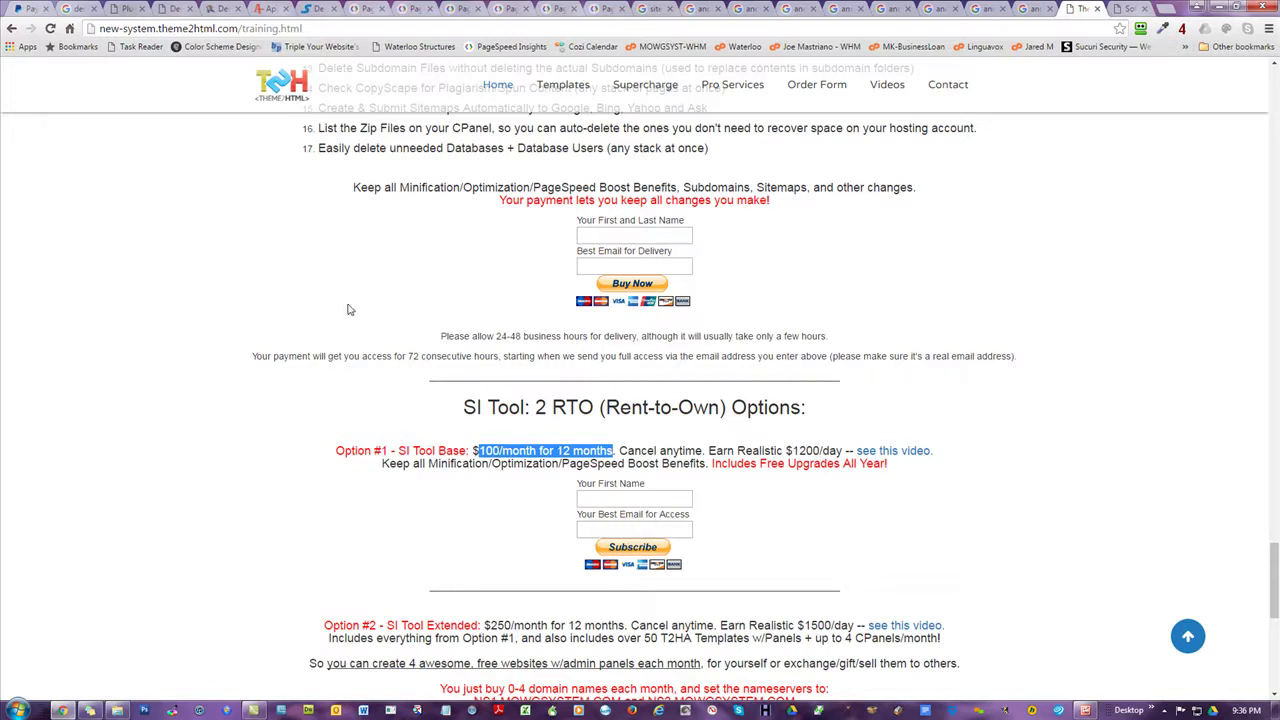
pyautogui.click(170, 195)
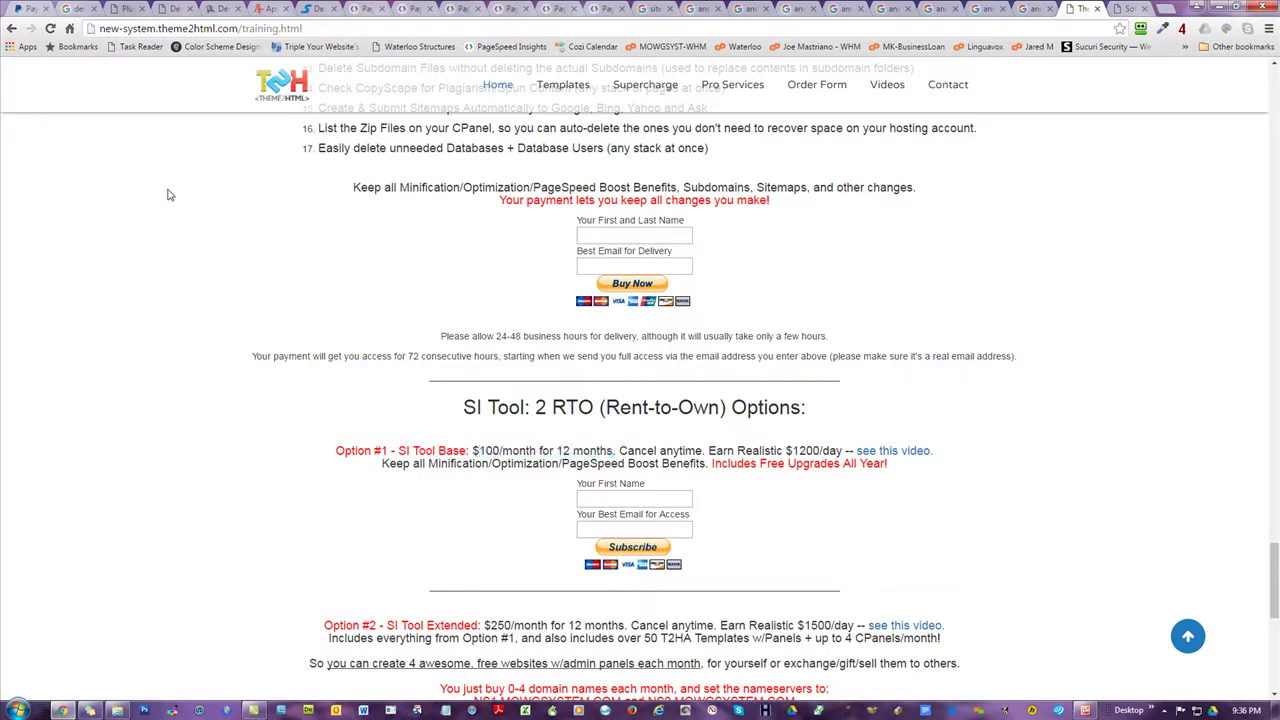
pyautogui.moveTo(889, 465); pyautogui.dragTo(715, 468)
pyautogui.click(111, 242)
# - View the PageSpeed-1.png traffic chart in Microsoft Office, and return to the browser at the SI Tool Base 3 Day Access section
pyautogui.moveTo(1279, 8); pyautogui.dragTo(486, 8)
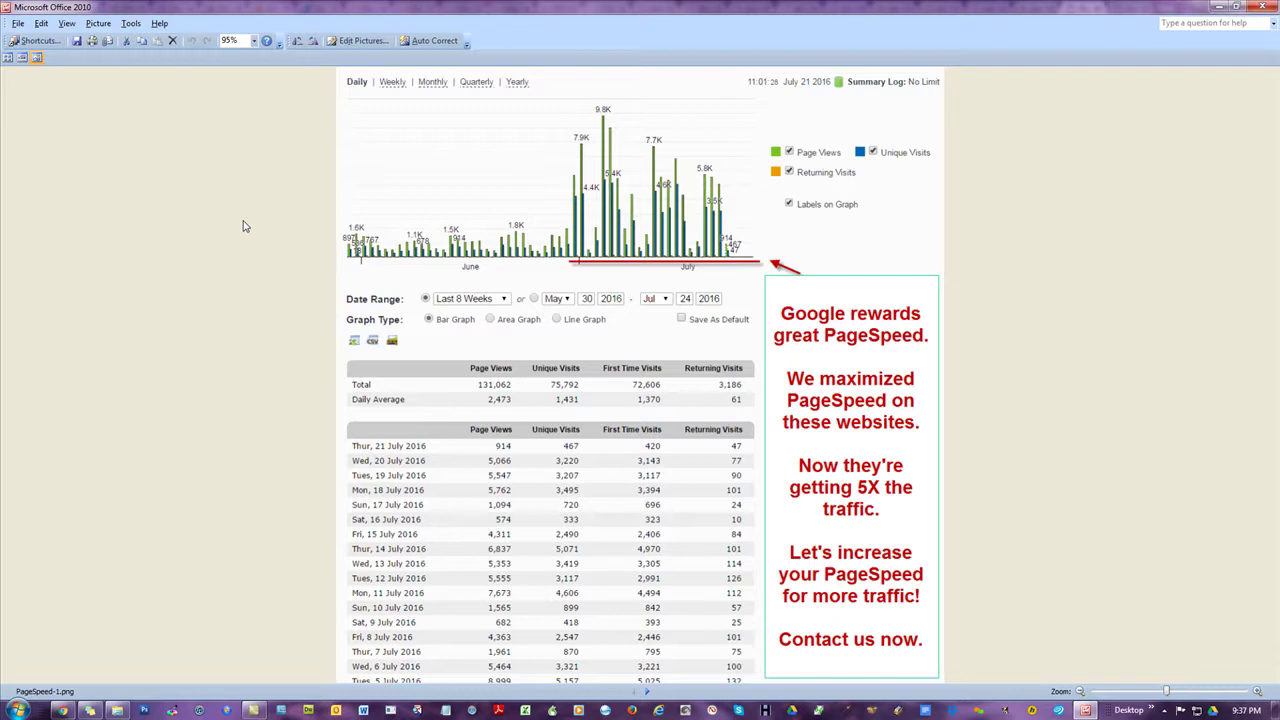
pyautogui.moveTo(295, 6); pyautogui.dragTo(1279, 50)
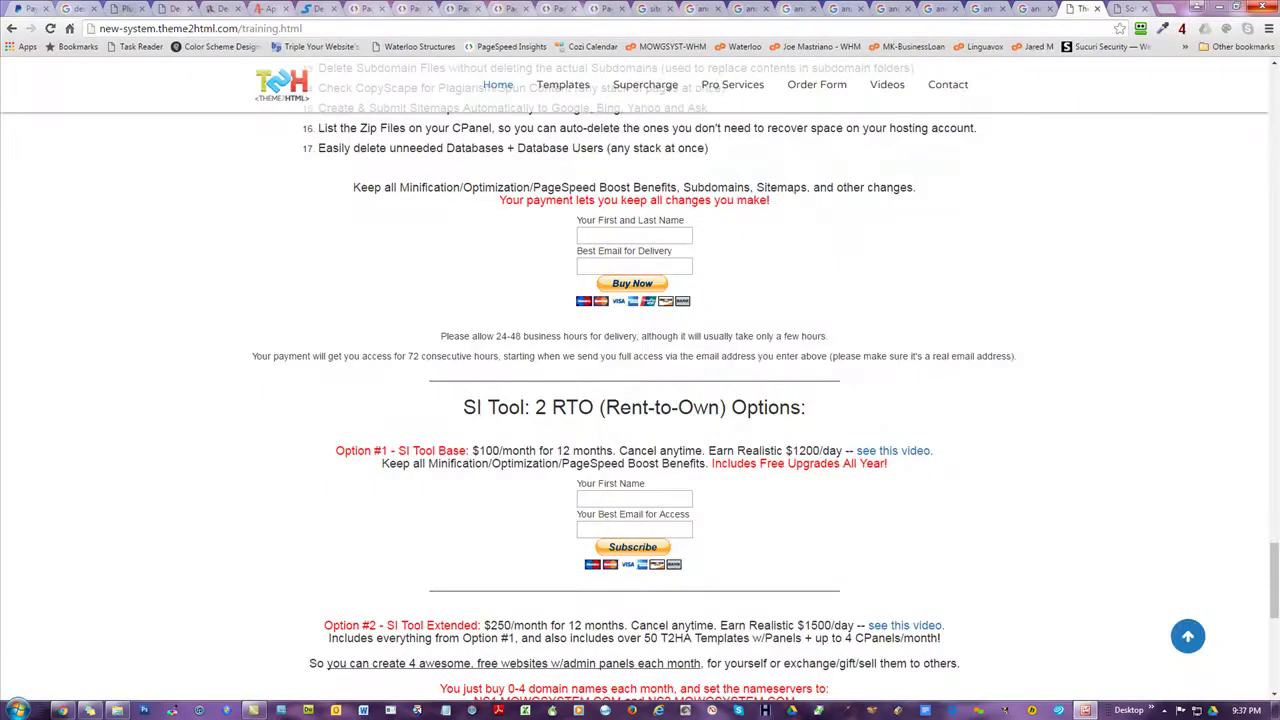
pyautogui.scroll(3, 329, 280)
pyautogui.scroll(3, 280, 380)
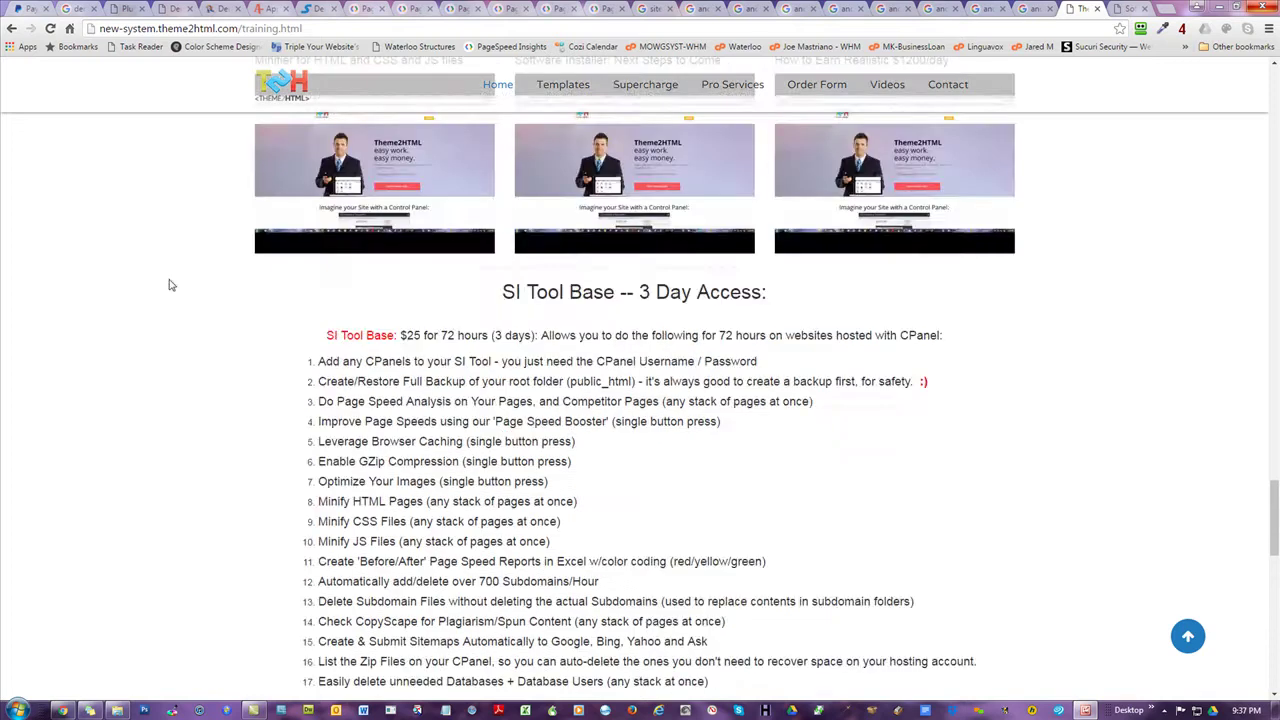
# - Review the SI Tool purchase options and highlight the $25 for 72 hours price again above the 3 Day Access feature list
pyautogui.scroll(-2, 541, 382)
pyautogui.scroll(-3, 550, 375)
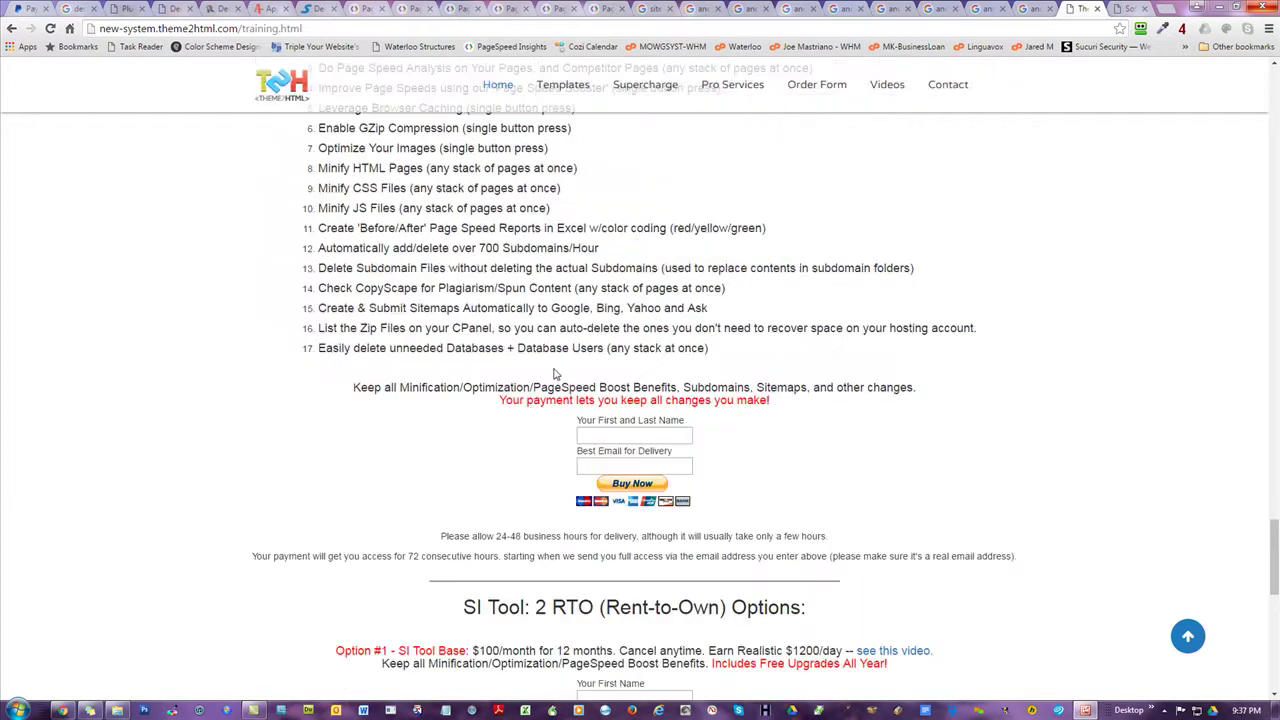
pyautogui.scroll(-3, 559, 373)
pyautogui.scroll(-4, 828, 383)
pyautogui.scroll(9, 923, 391)
pyautogui.scroll(1, 926, 391)
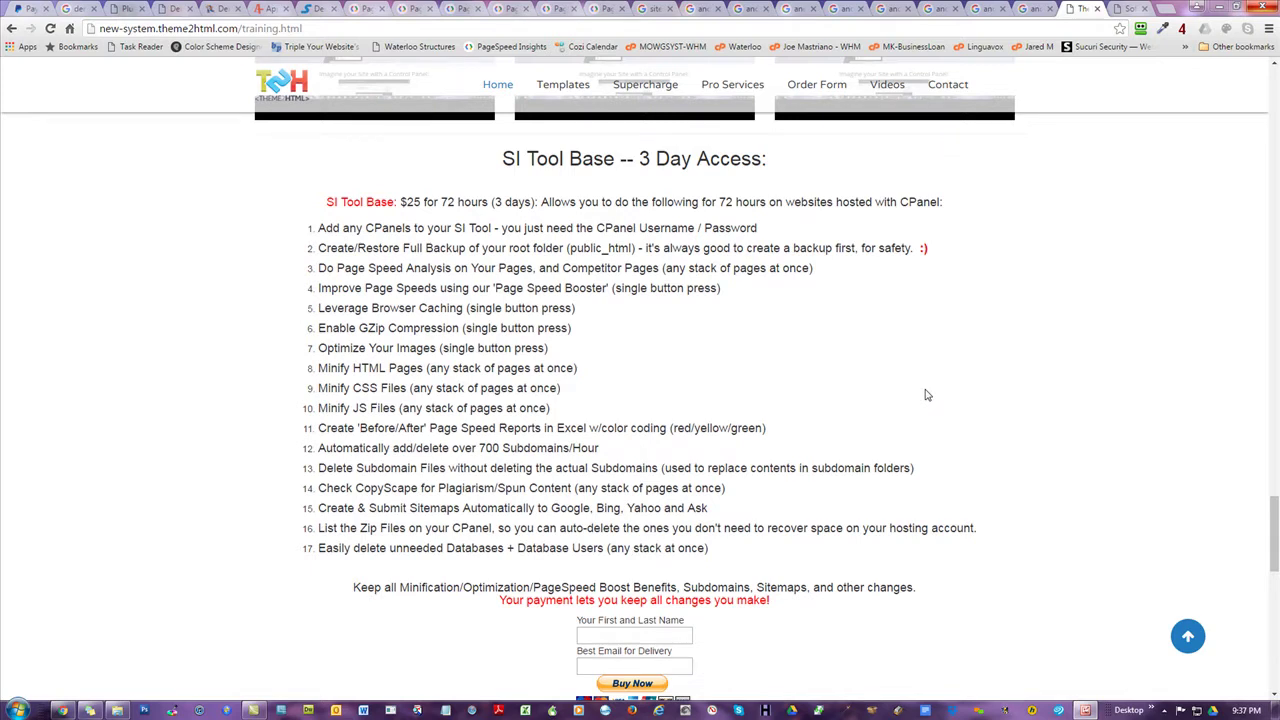
pyautogui.moveTo(490, 203); pyautogui.dragTo(387, 203)
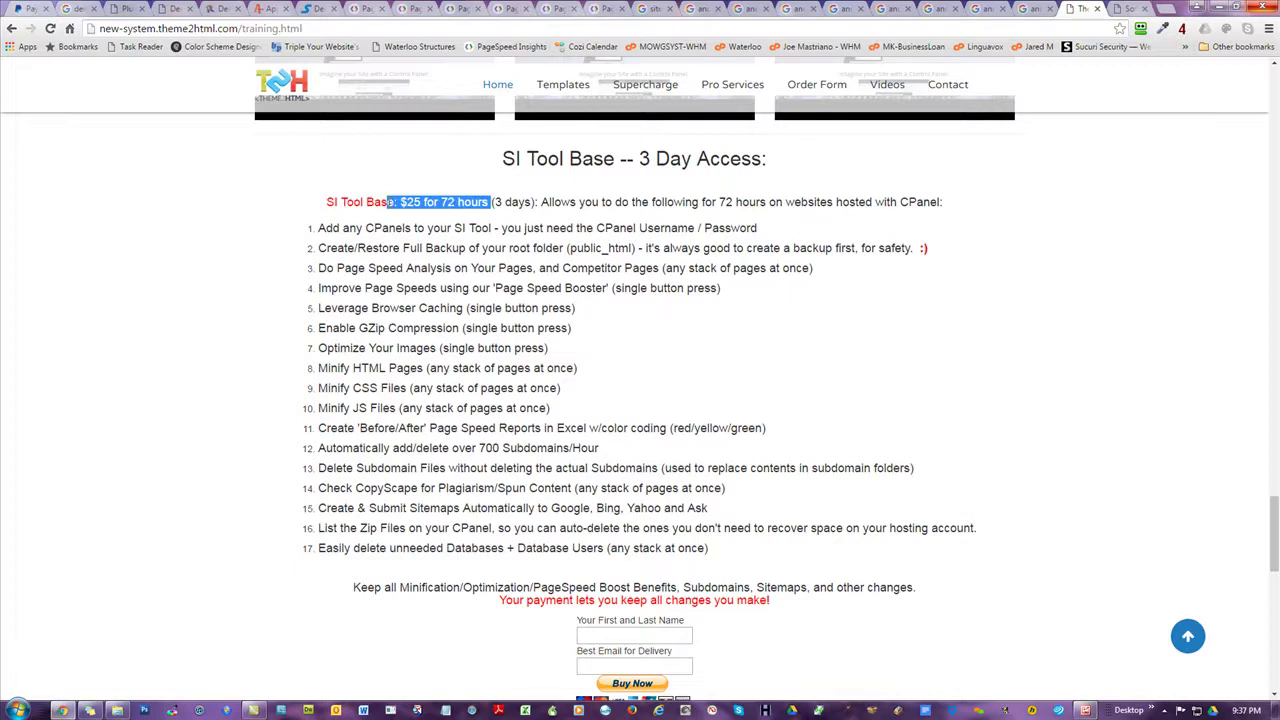
pyautogui.click(1030, 297)
pyautogui.scroll(-1, 977, 316)
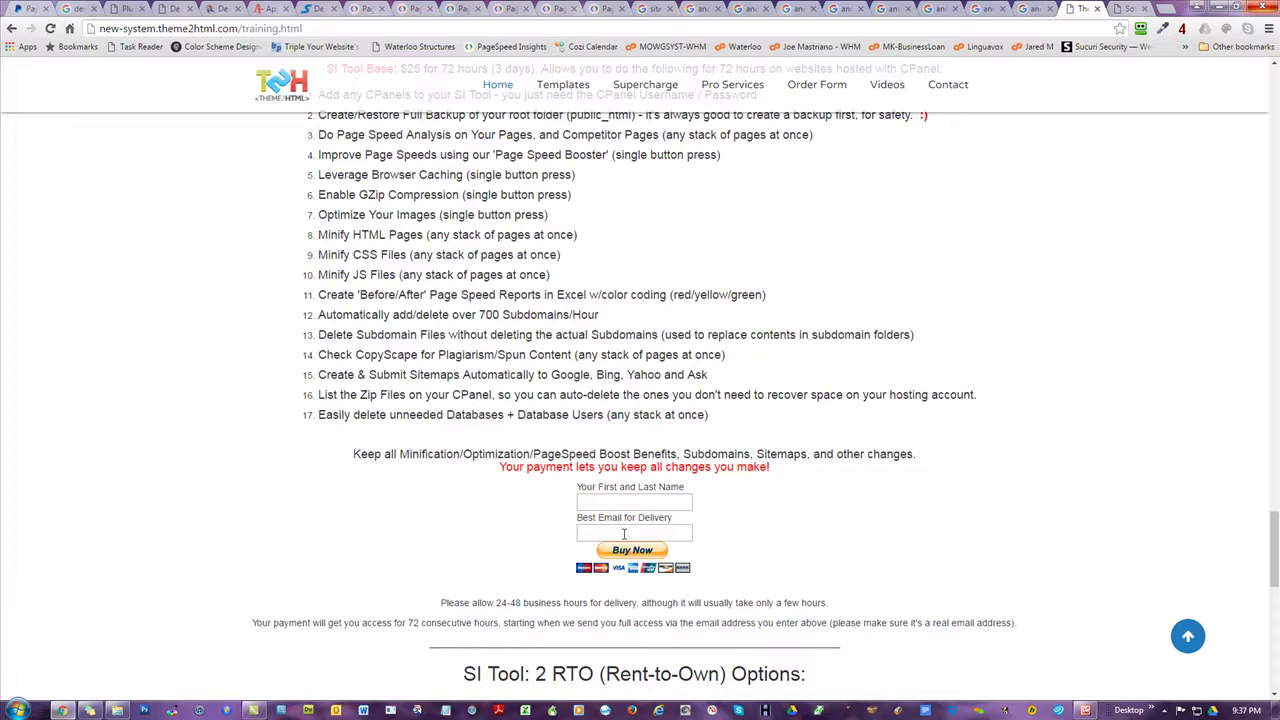
# - Open the site's Contact page and point out the message field of the contact form
pyautogui.scroll(15, 940, 356)
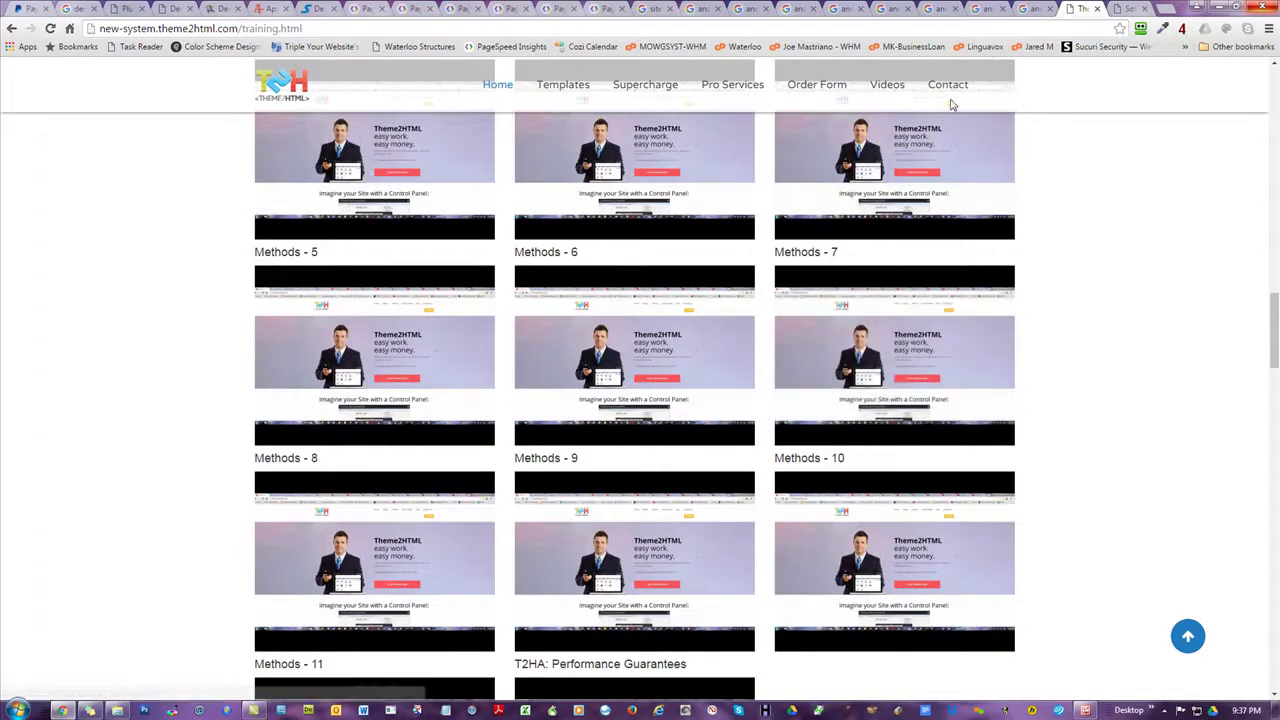
pyautogui.click(948, 88)
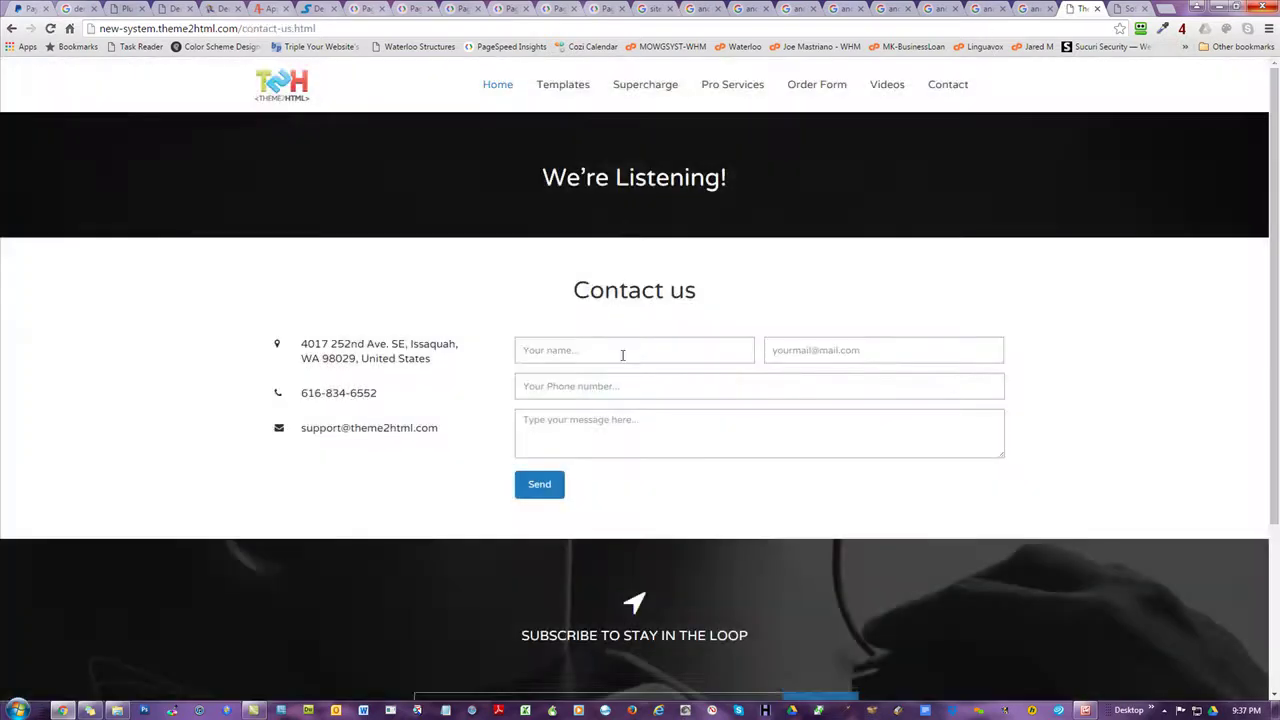
pyautogui.click(609, 434)
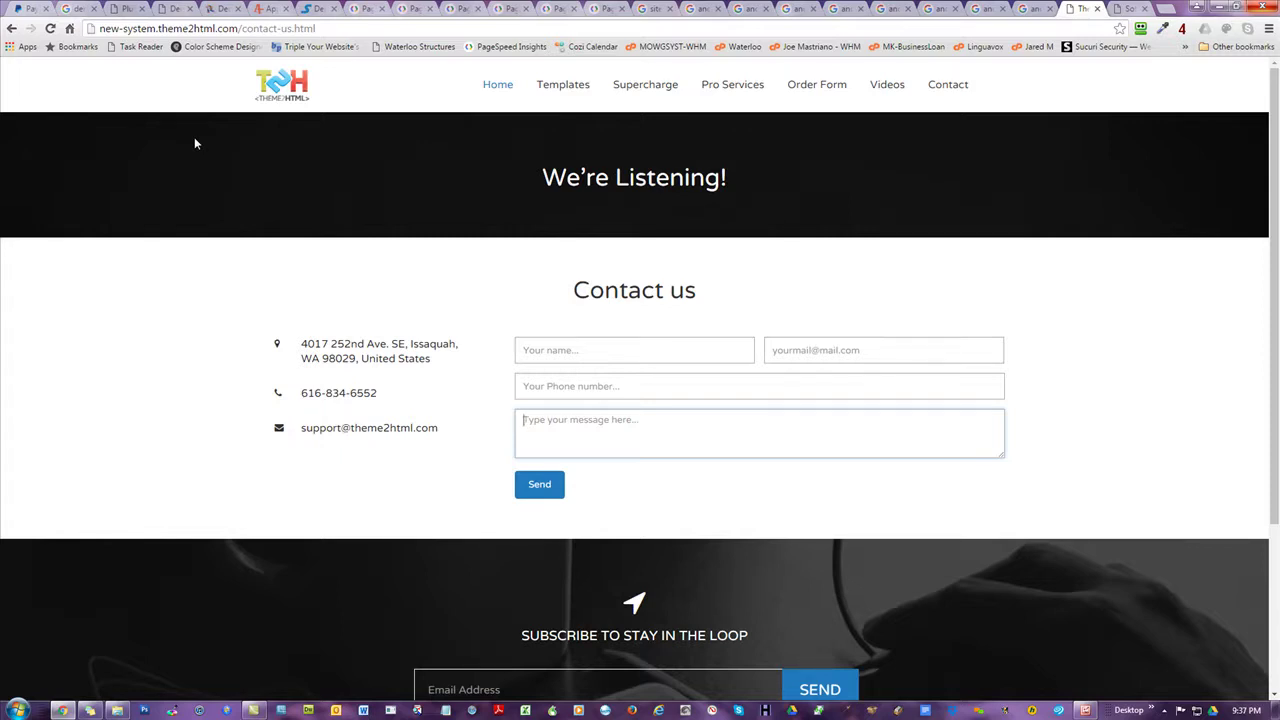
pyautogui.click(199, 327)
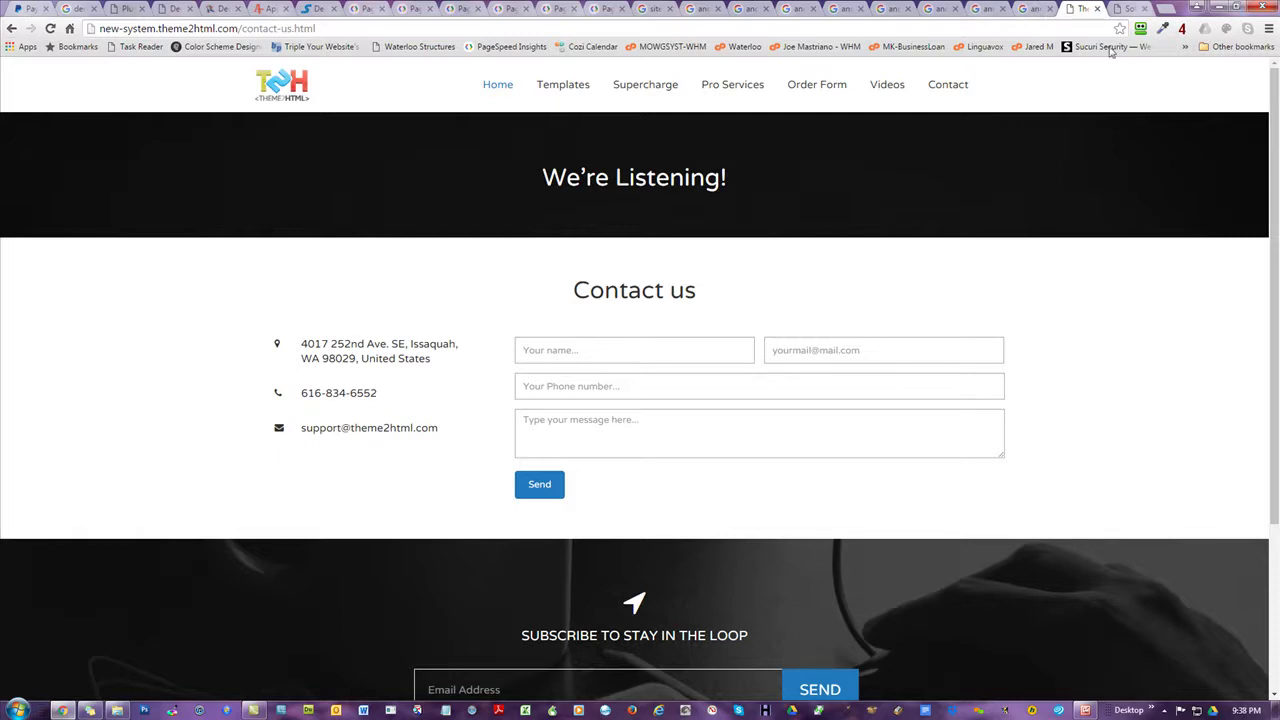
# - Open the Videos page and look through its training sections, including T2HA Software Installer Tool and Upgrades & Added Power
pyautogui.click(884, 88)
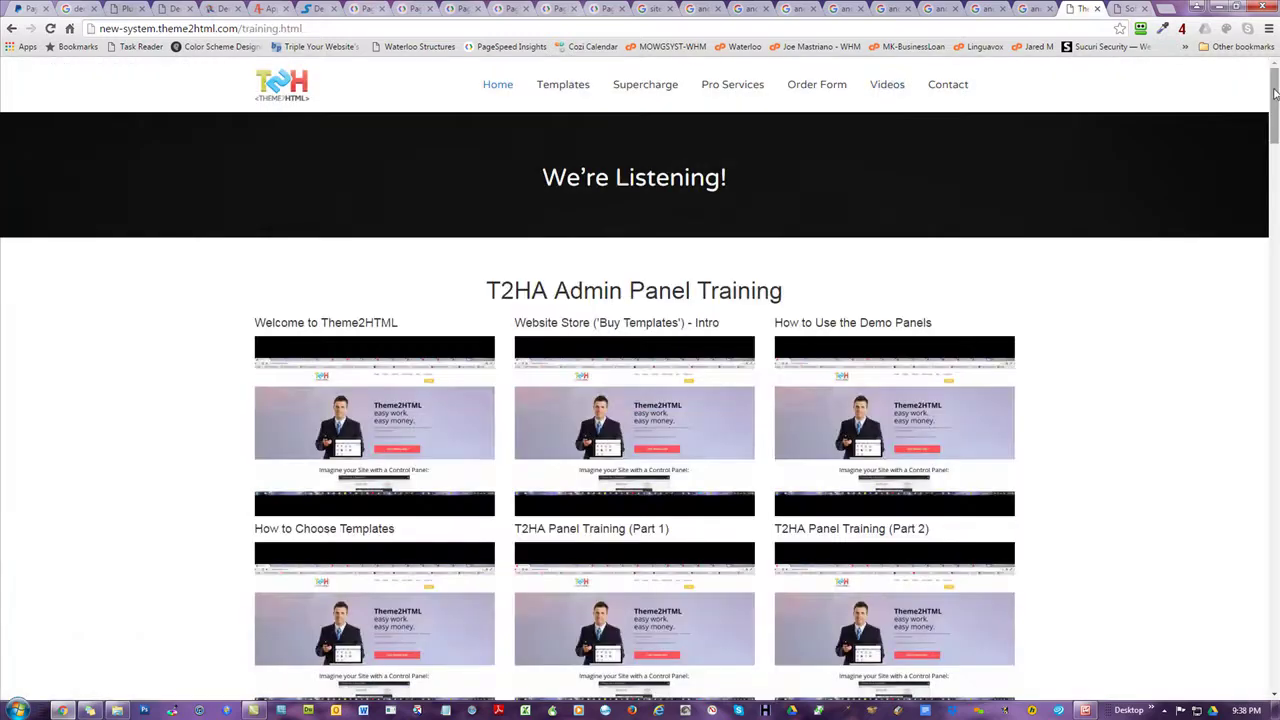
pyautogui.moveTo(1275, 93); pyautogui.dragTo(1275, 434)
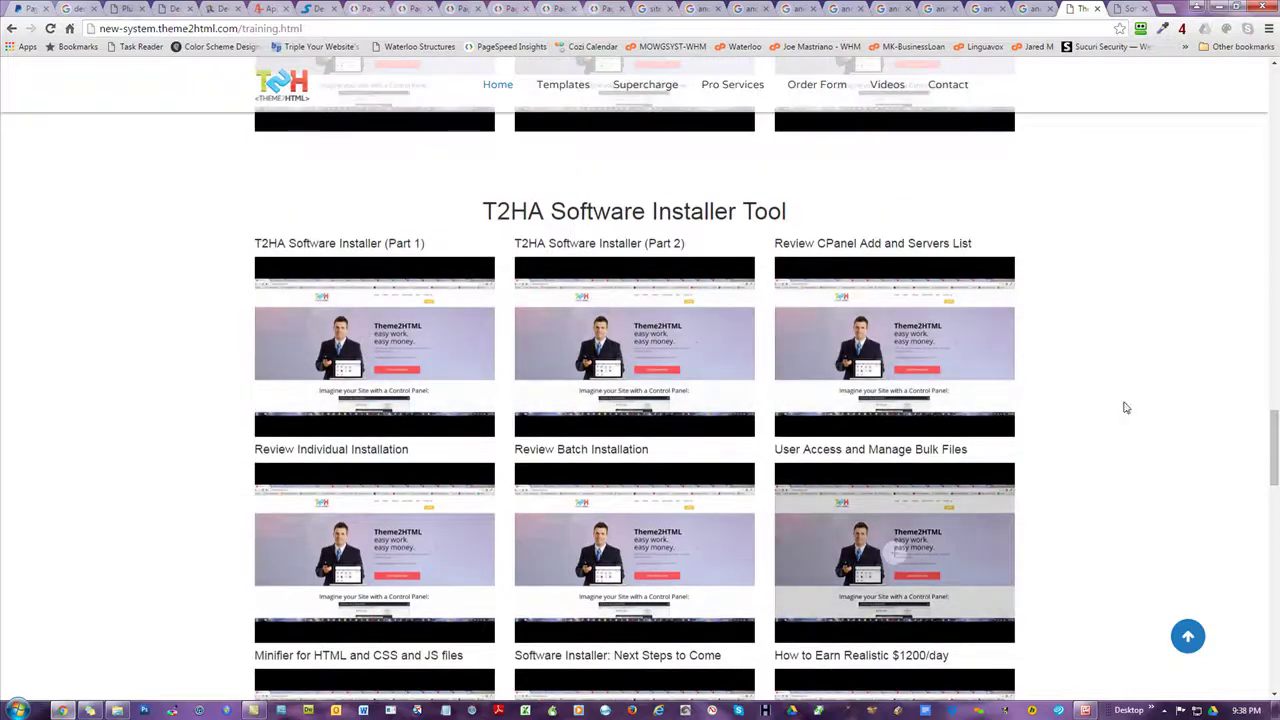
pyautogui.scroll(-6, 1111, 357)
pyautogui.scroll(9, 1114, 398)
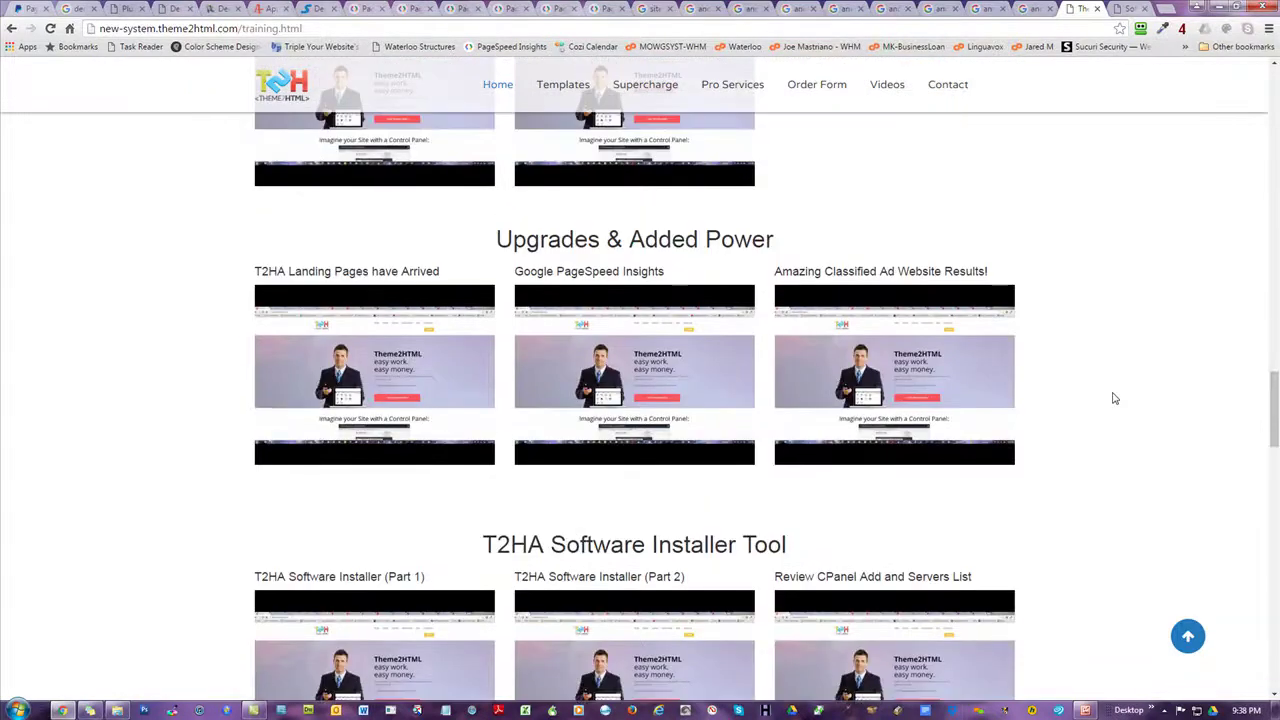
pyautogui.scroll(10, 1114, 398)
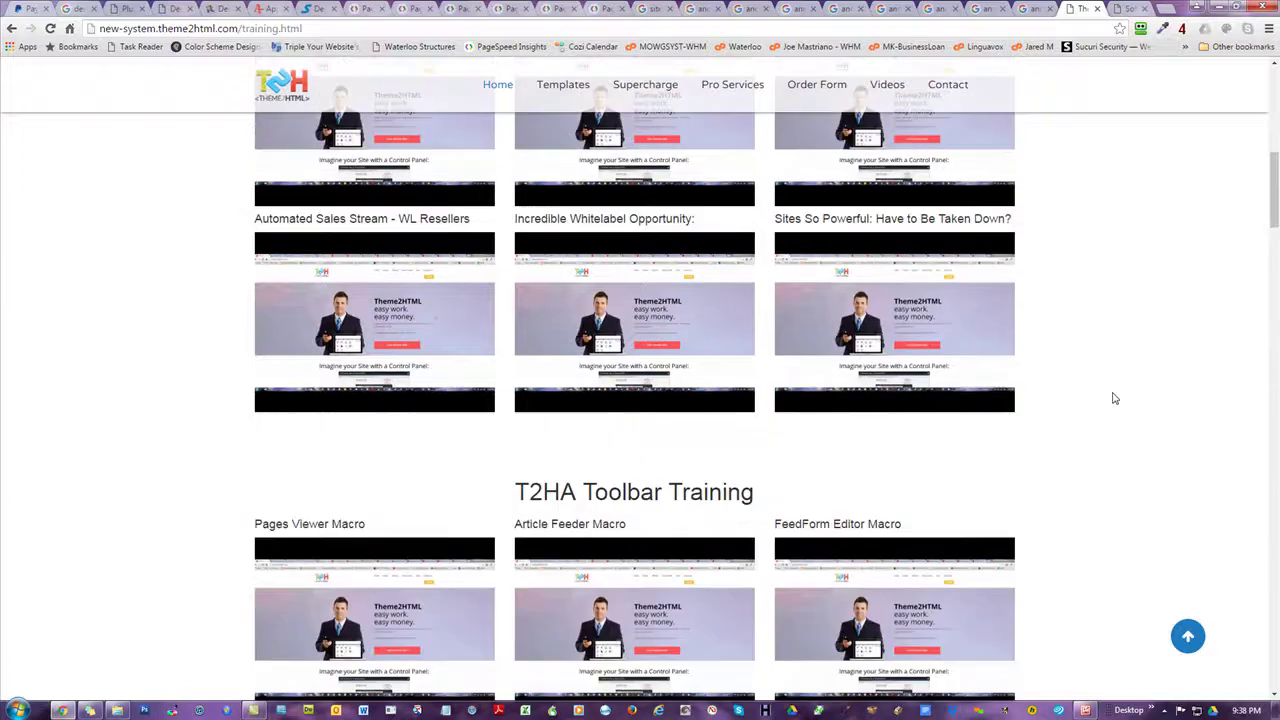
pyautogui.scroll(5, 1114, 398)
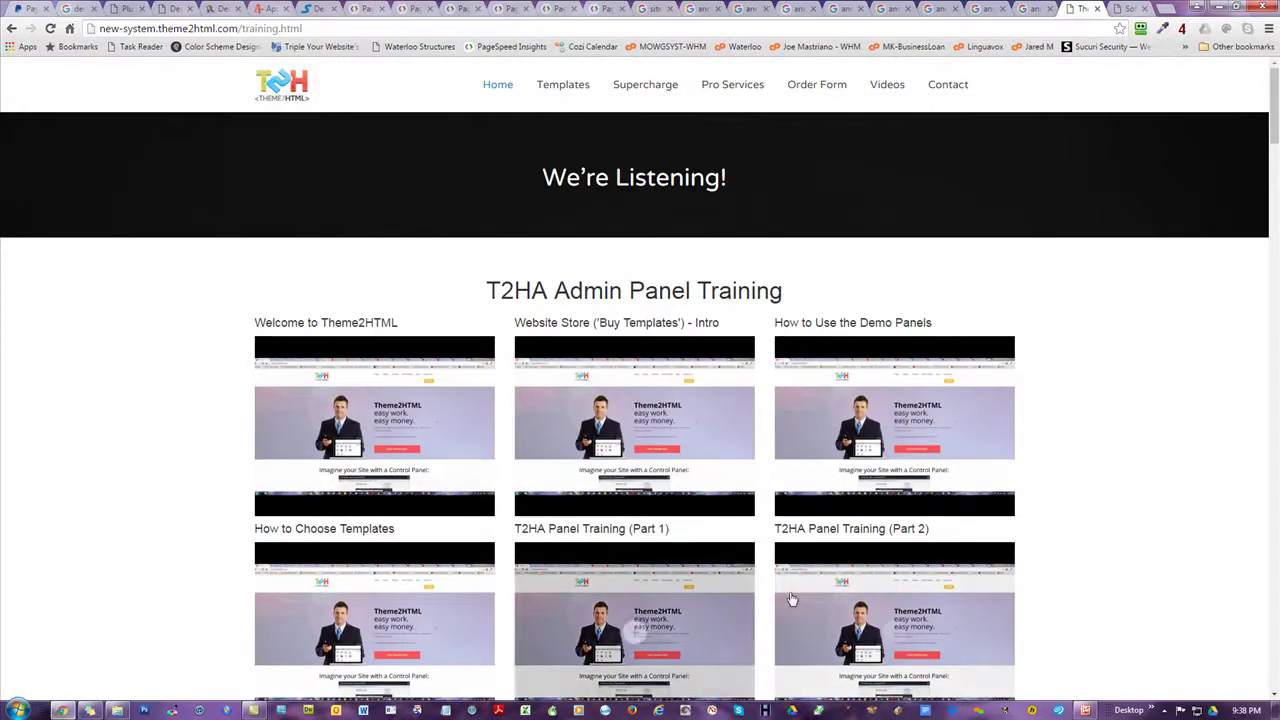
# - Open the Theme2HTML home page and look over its Mass Website Generation intro and client results videos
pyautogui.click(497, 85)
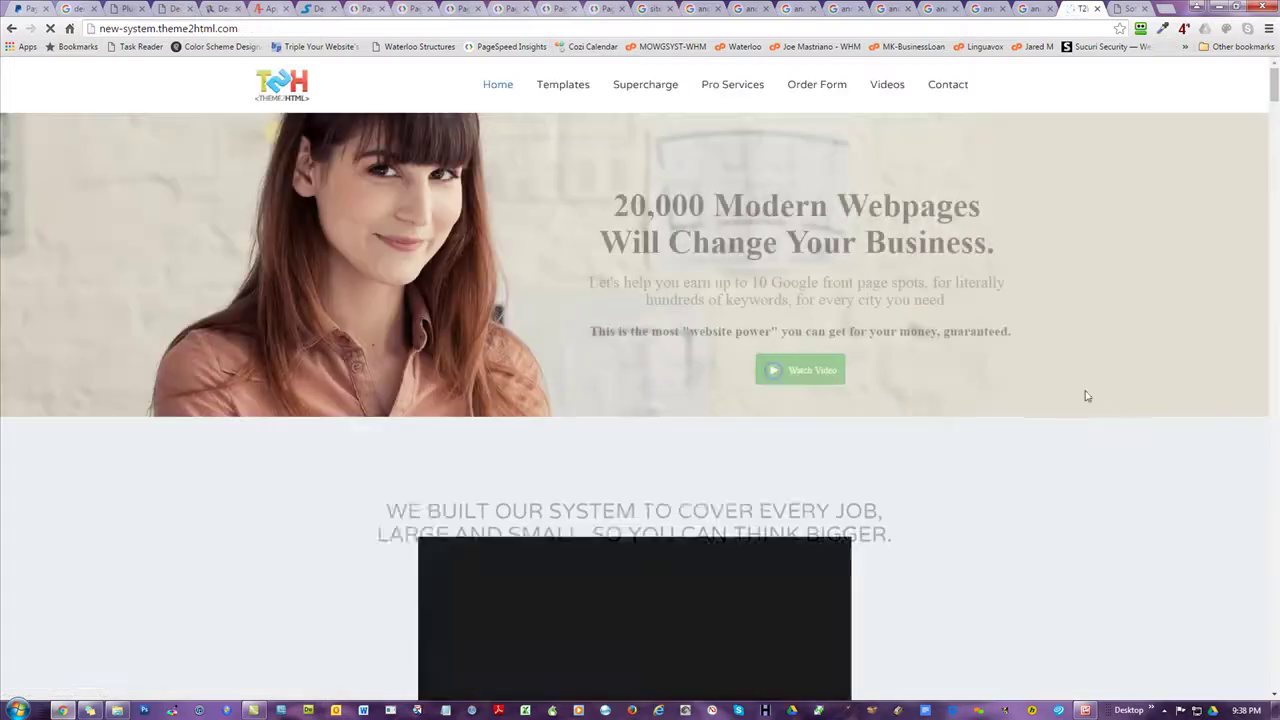
pyautogui.scroll(-4, 1093, 427)
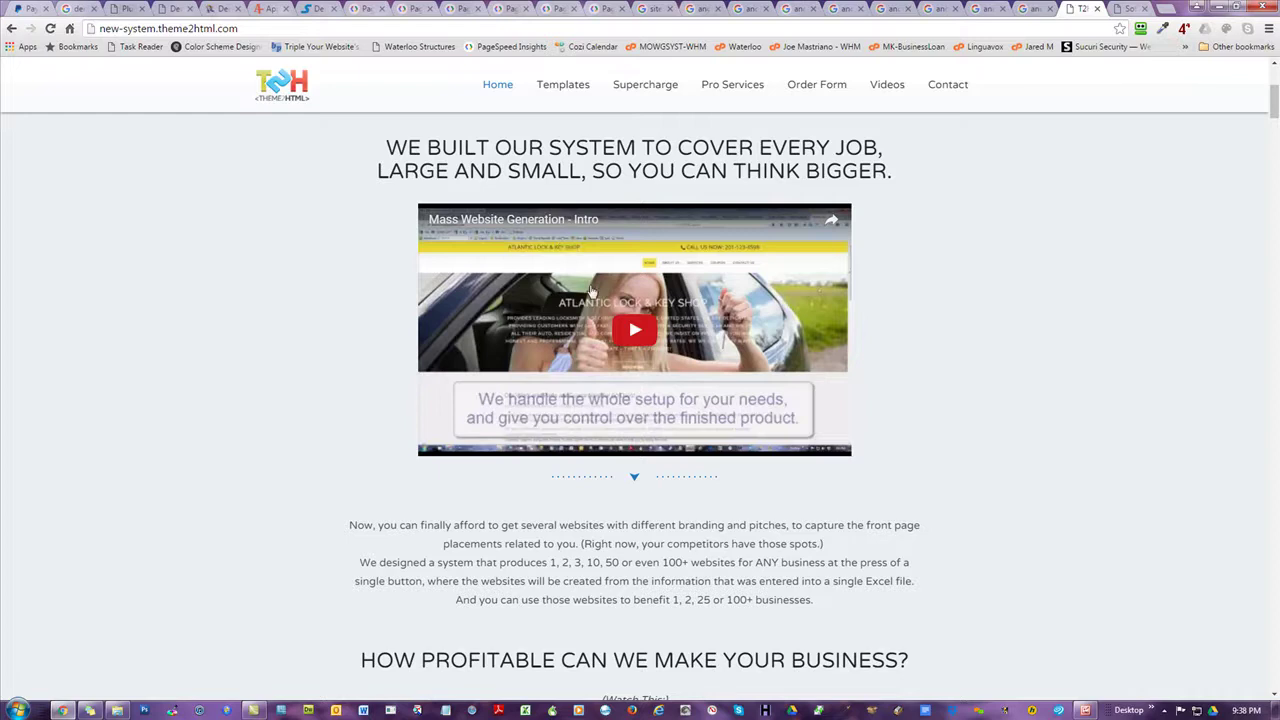
pyautogui.scroll(-5, 1014, 323)
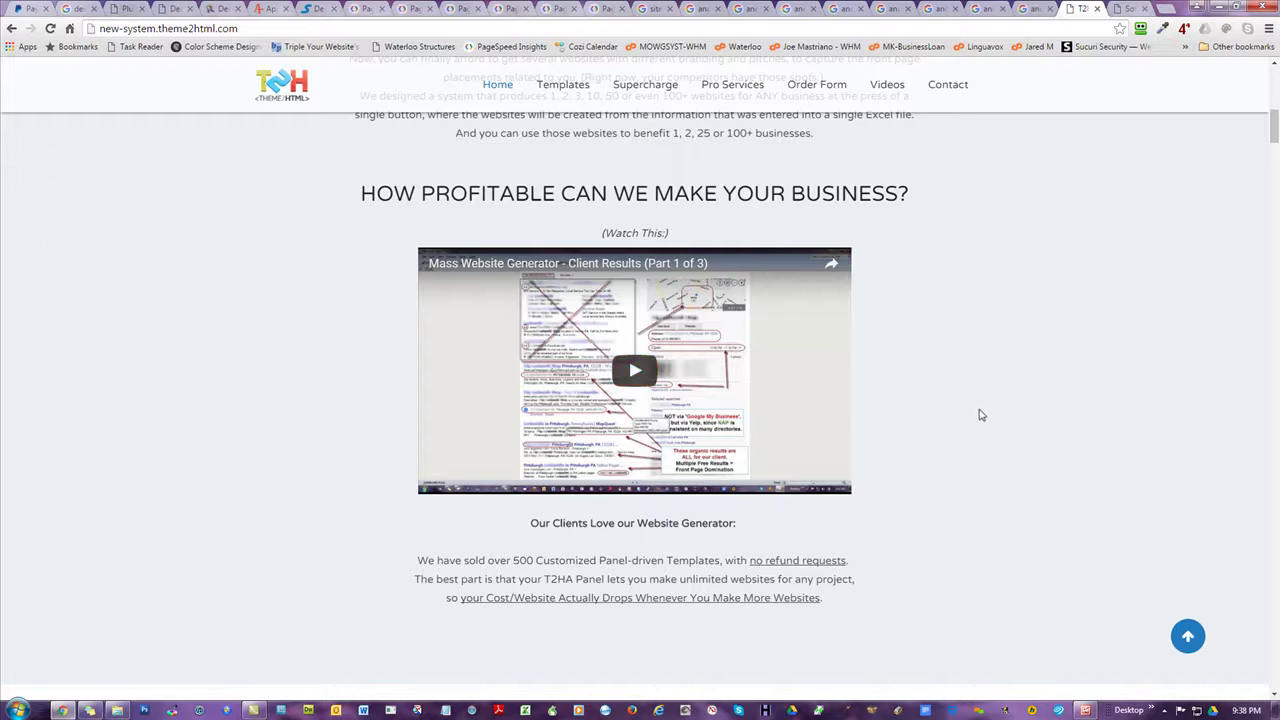
pyautogui.scroll(-1, 983, 420)
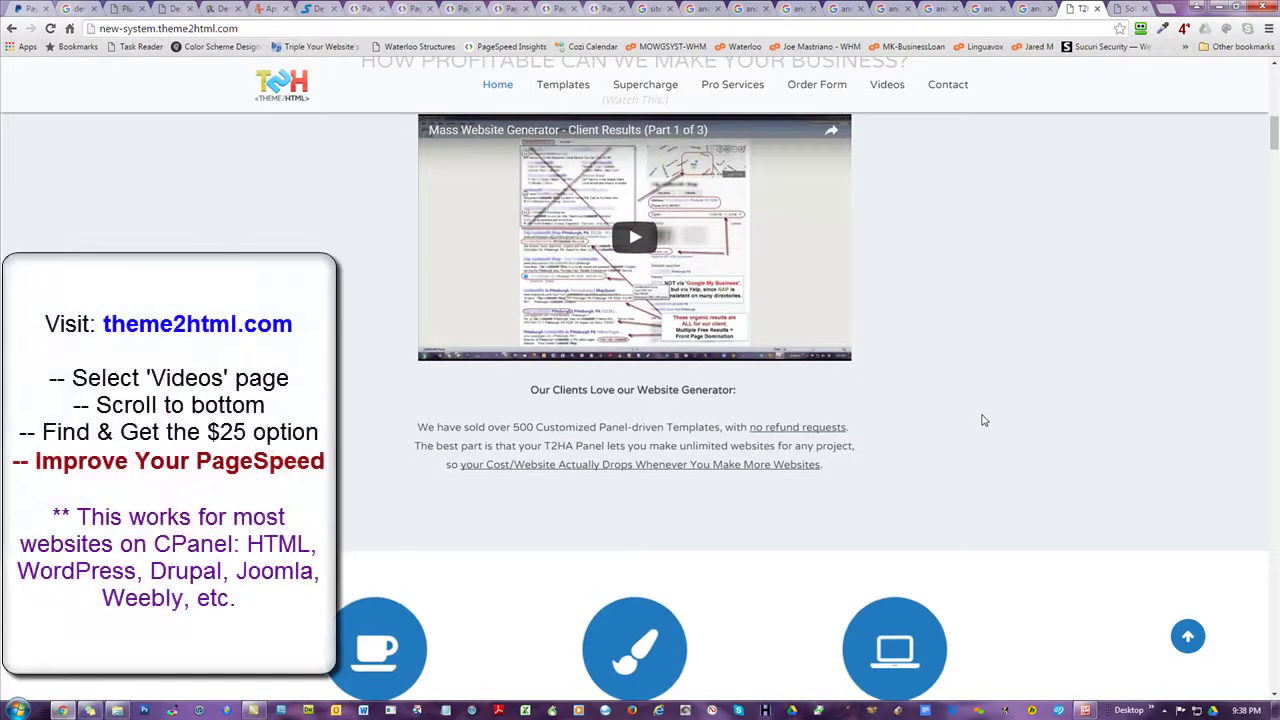
pyautogui.scroll(5, 983, 420)
pyautogui.scroll(4, 983, 420)
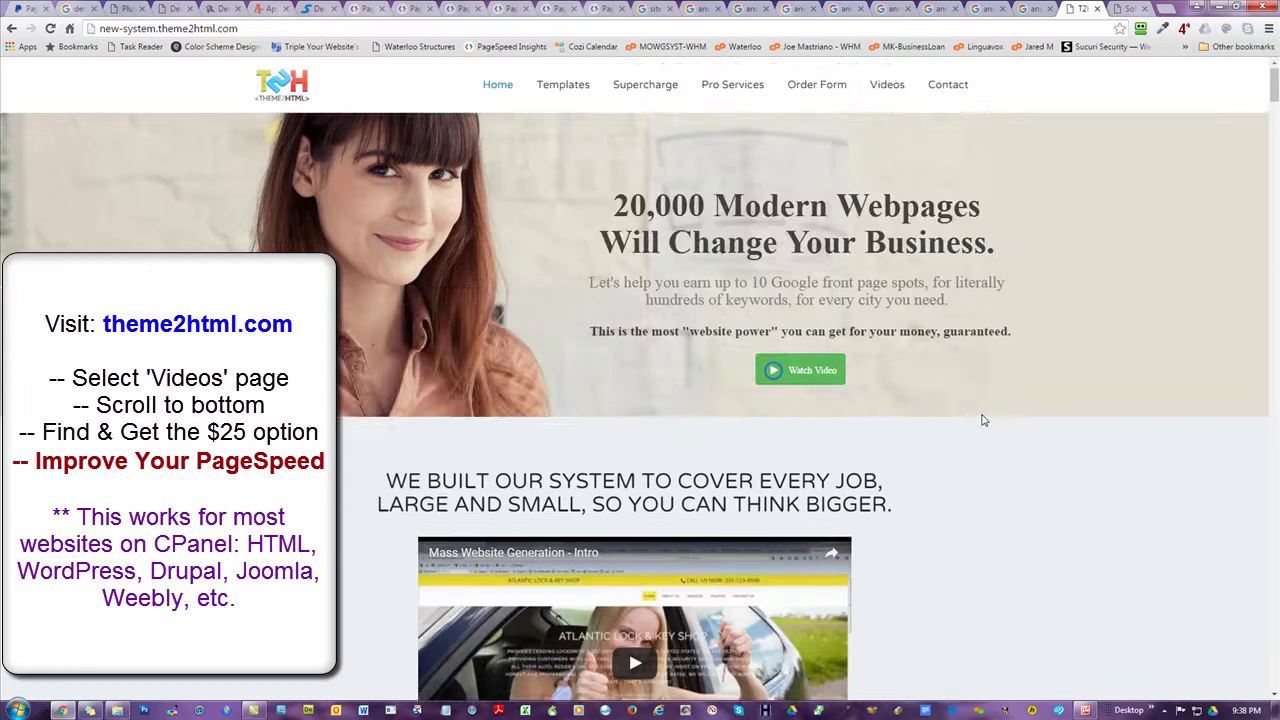
# - Bring the Microsoft Office window with PageSpeed-1.png over the browser and maximize it to show the traffic chart
pyautogui.moveTo(1279, 30); pyautogui.dragTo(577, 40)
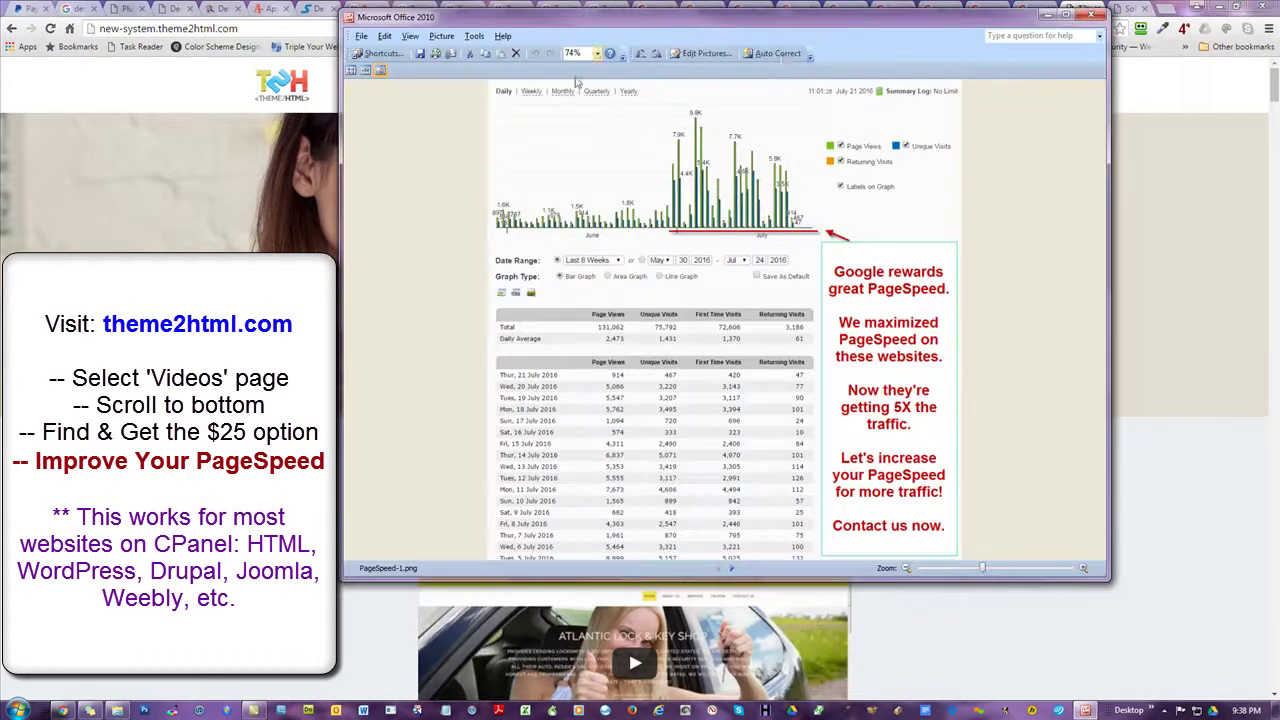
pyautogui.click(1070, 14)
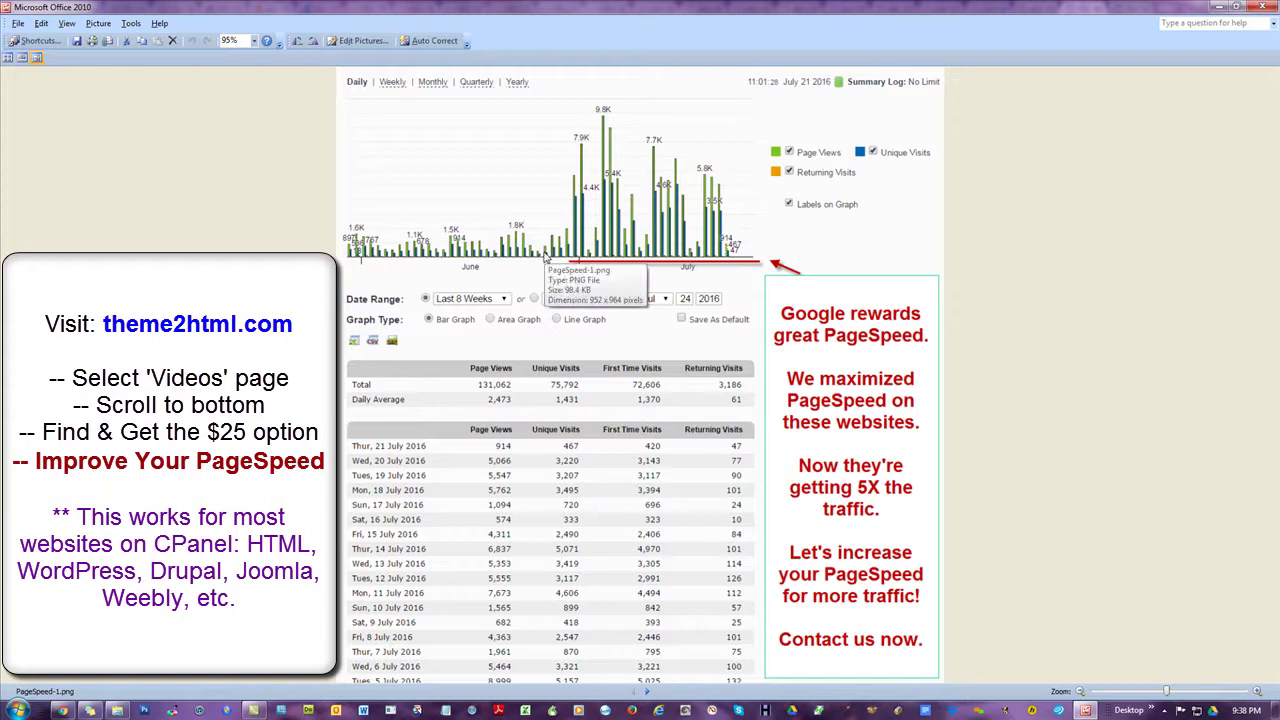